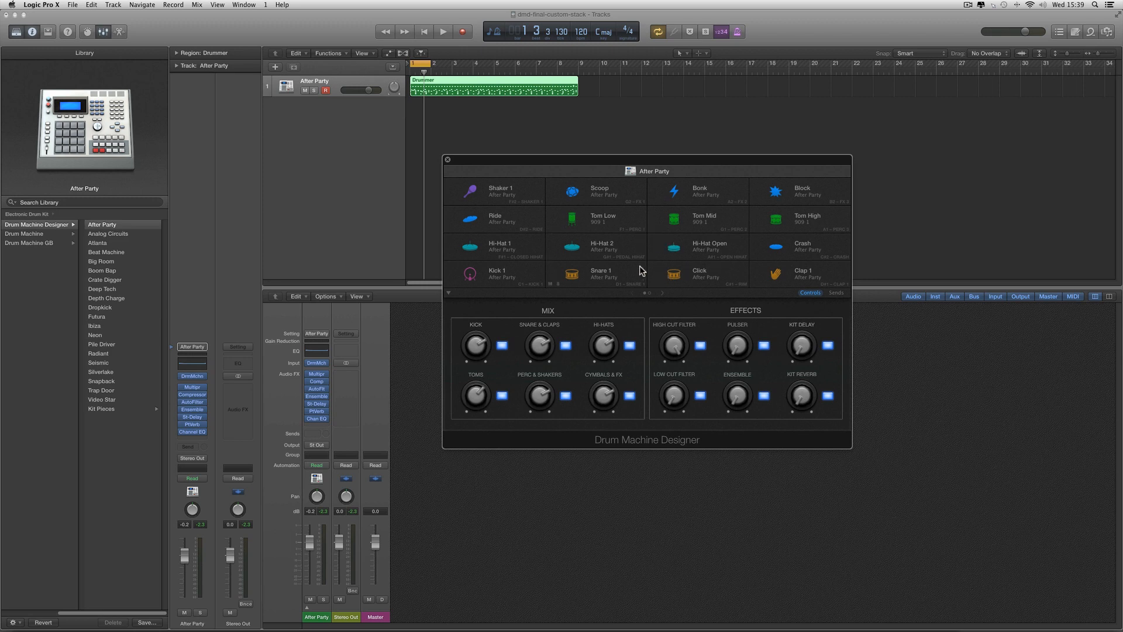
Expand the After Party track stack in the mixer and reposition the Drum Machine Designer window above the channel strips
left_click_drag(607, 172, 607, 161)
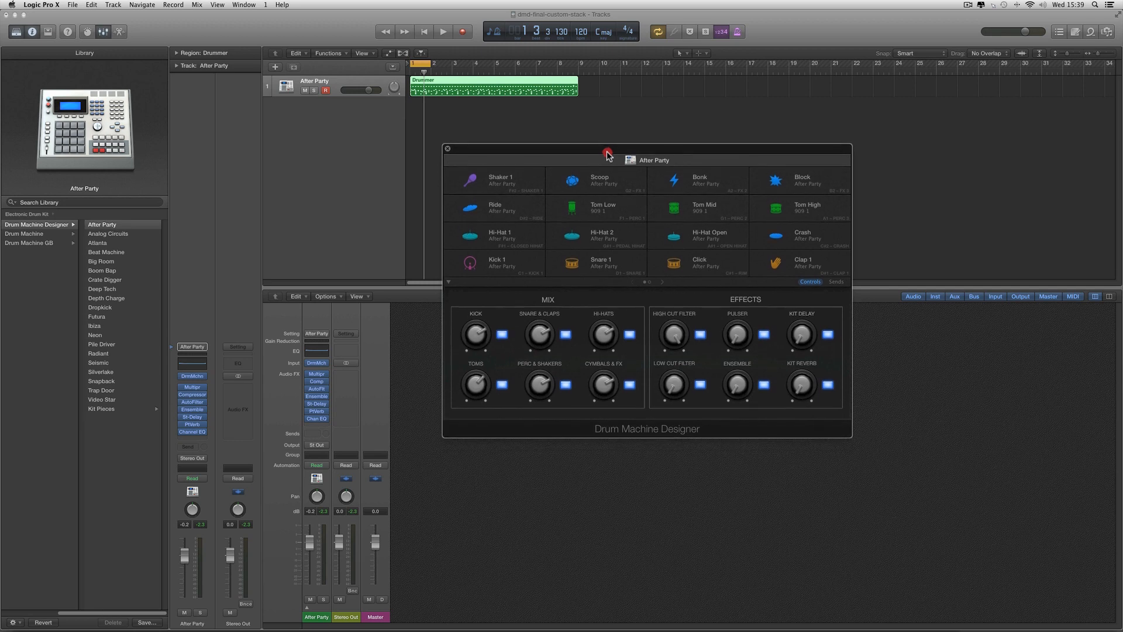
left_click(307, 611)
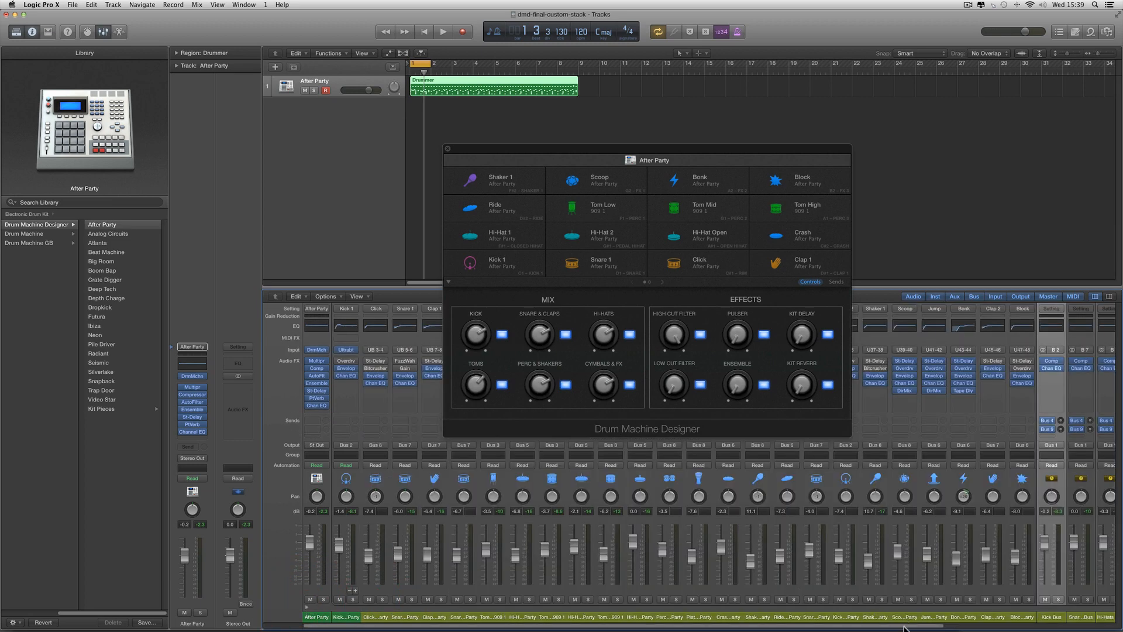
left_click_drag(904, 628, 1055, 627)
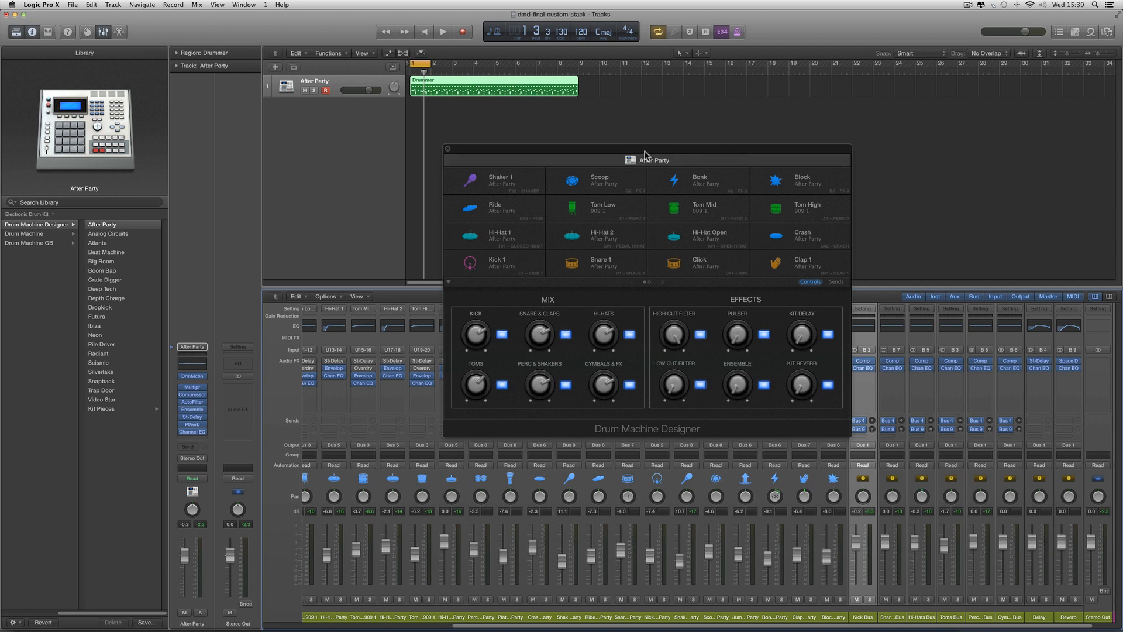
left_click_drag(644, 153, 628, 150)
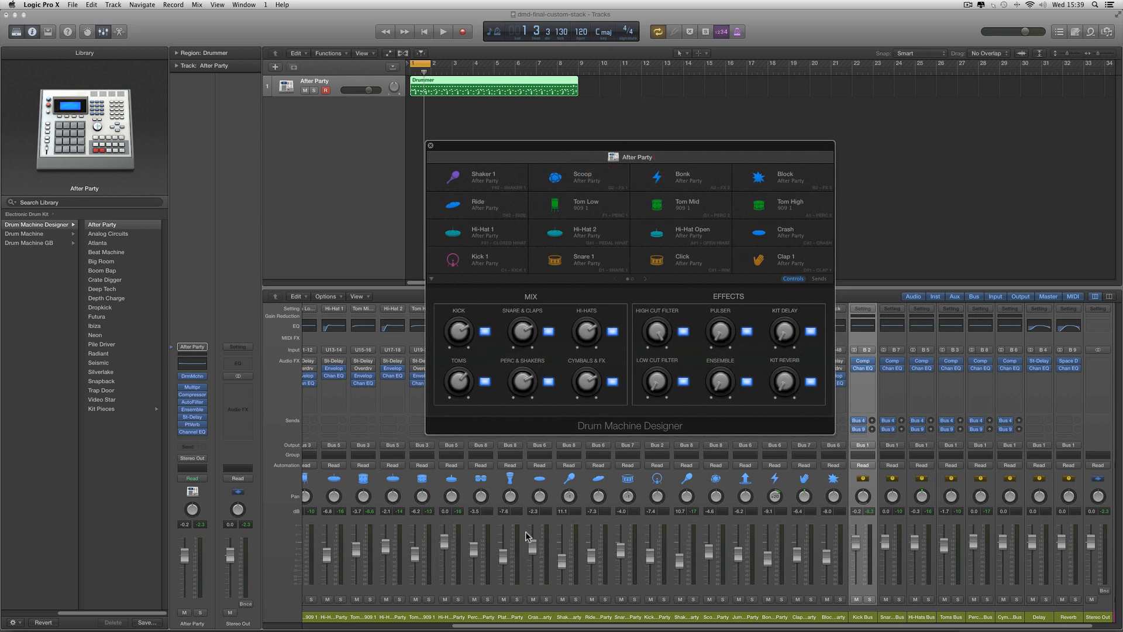
Select all the individual kit piece channel strips, from Kick 1 through Block, in the mixer
scroll(342, 628, "left", 10)
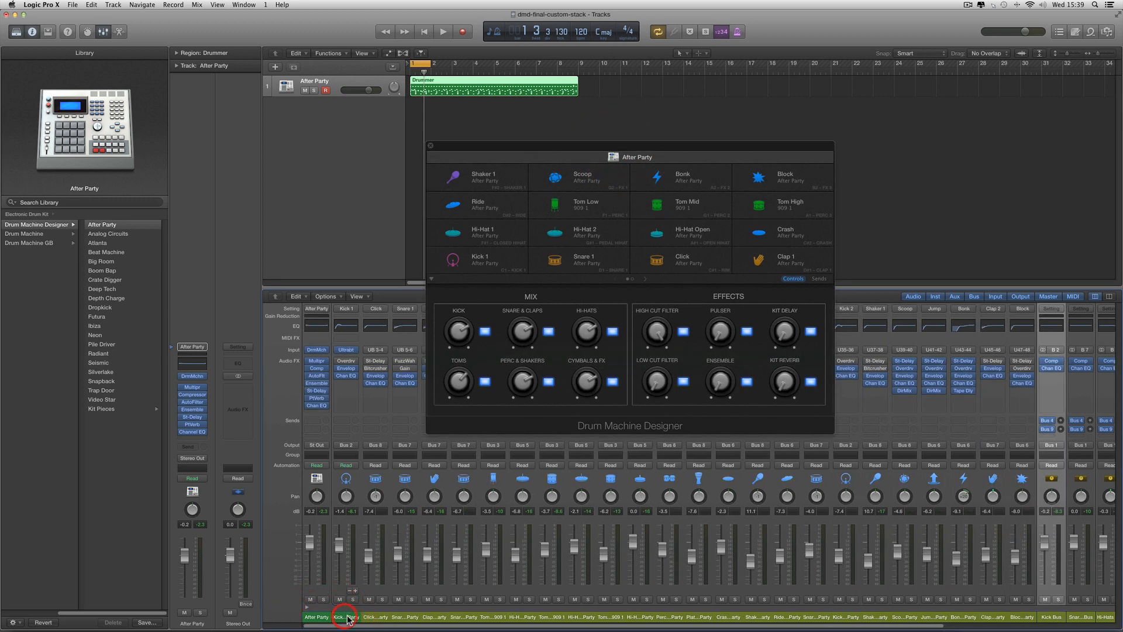
left_click(347, 618)
left_click(1018, 618, "shift")
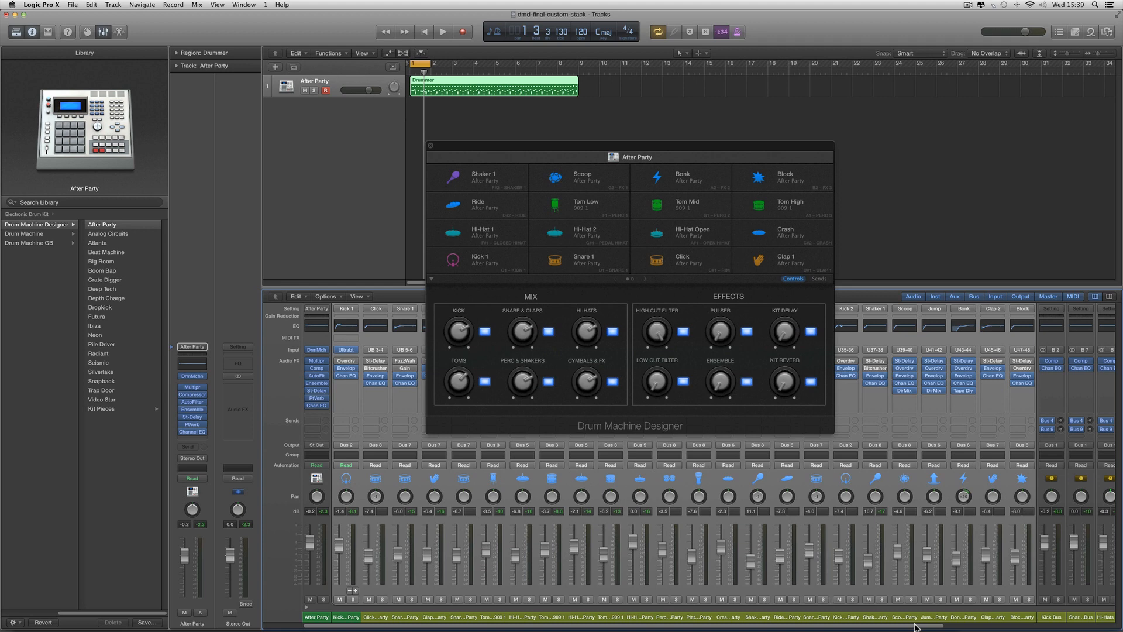
Select the six drum bus strips from Kick Bus to the cymbals bus, followed by the Delay and Reverb strips
left_click_drag(916, 626, 1064, 626)
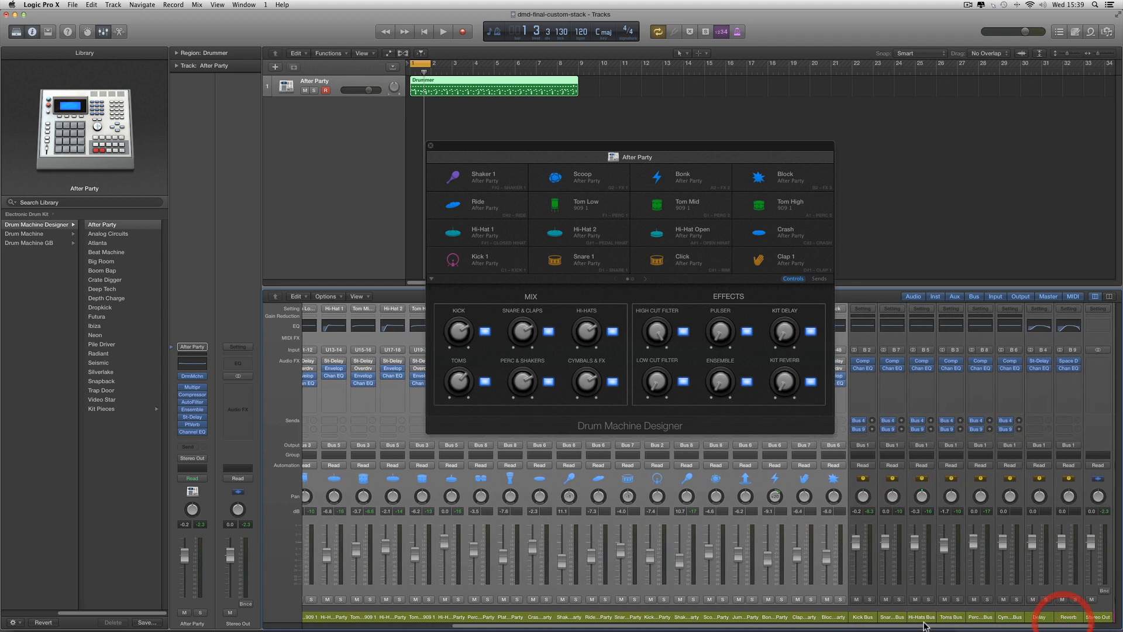
left_click(870, 618)
left_click(1011, 617, "shift")
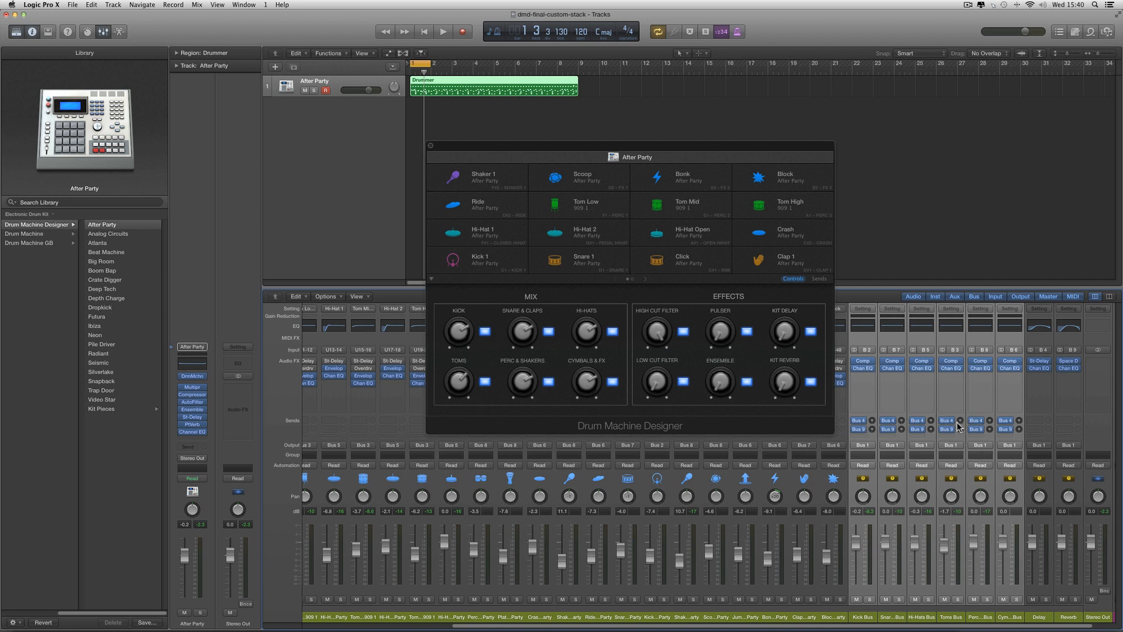
left_click(1040, 619)
left_click(1069, 619, "shift")
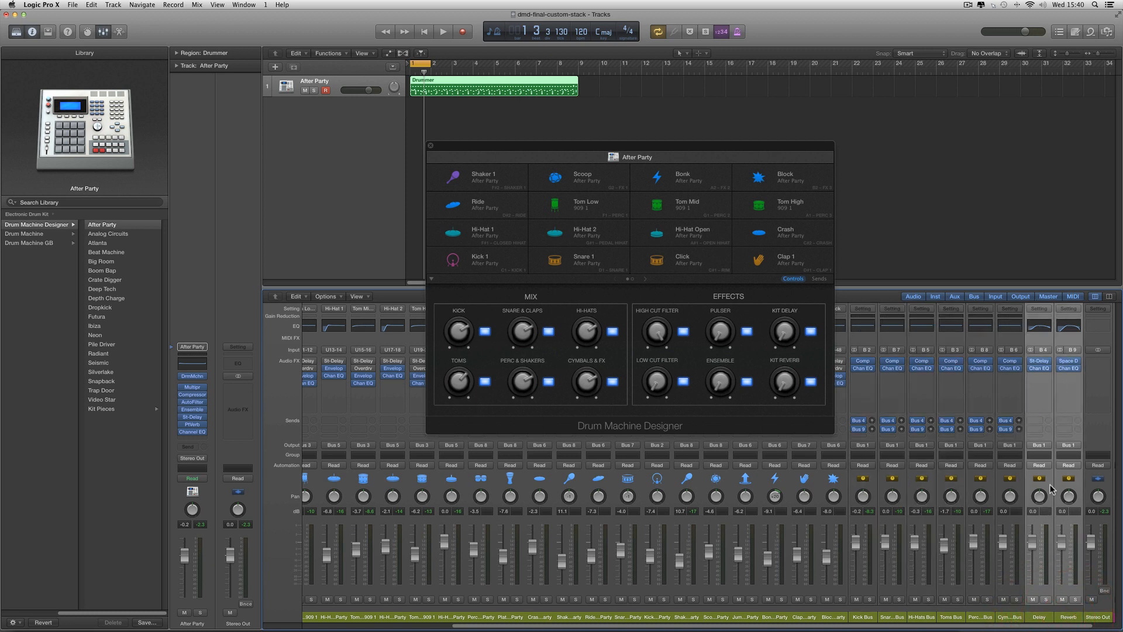
Play the loop while adjusting the After Party main channel's level, leaving its fader at -0.4 dB
left_click(319, 626)
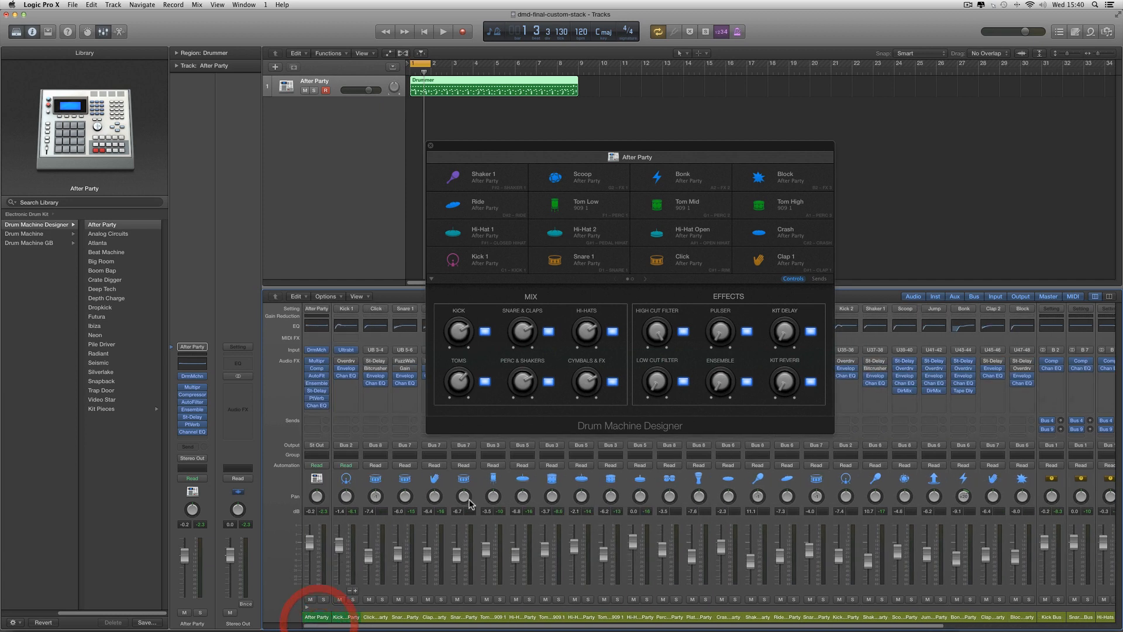
left_click(319, 606)
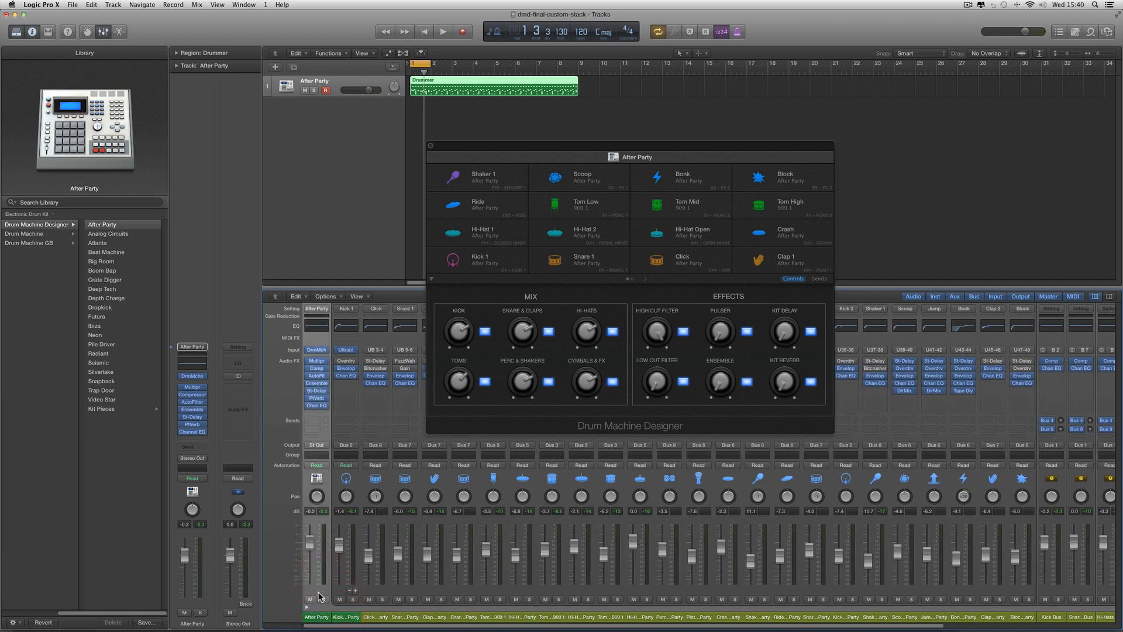
key("space")
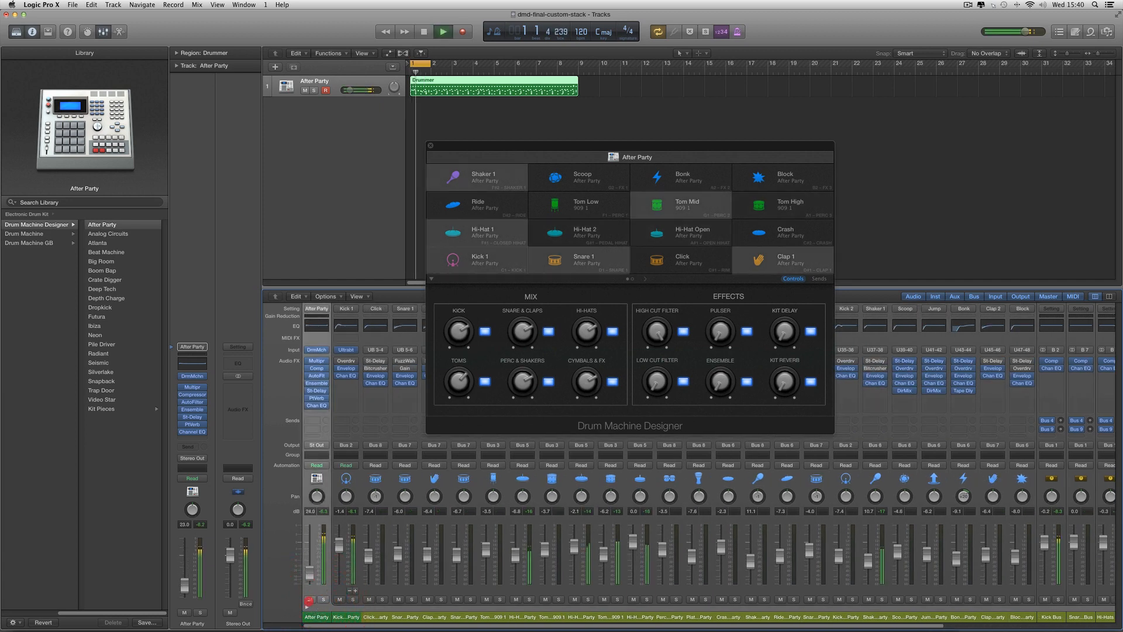
key("space")
left_click_drag(309, 544, 310, 547)
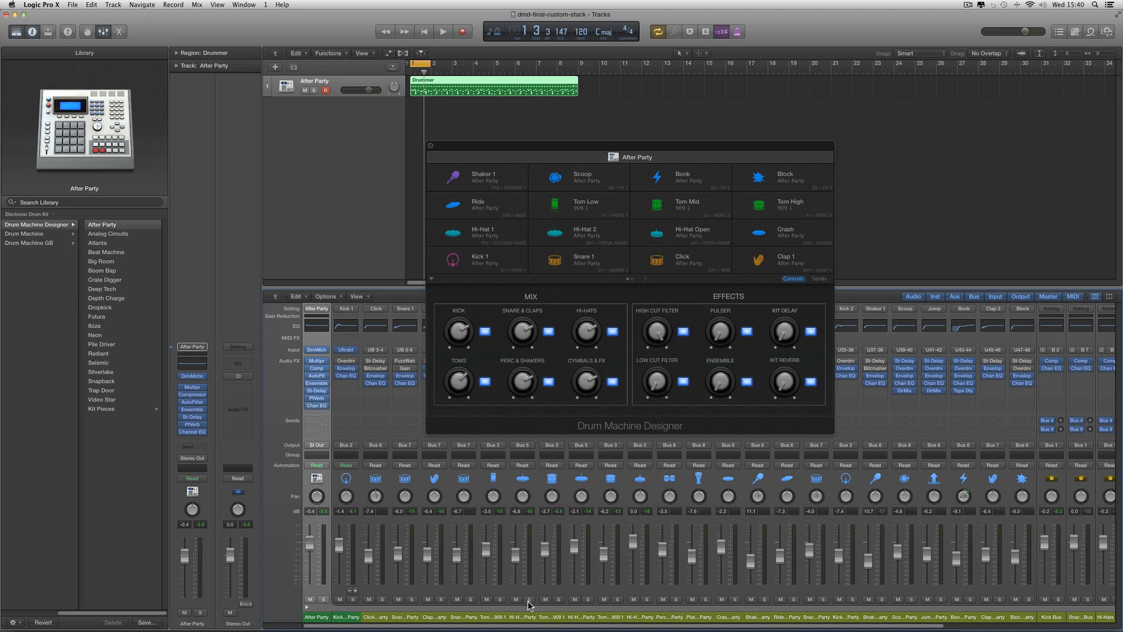
Shift the Drum Machine Designer window clear of the bus strips and select the six drum buses from Kick Bus onward
left_click_drag(661, 626, 799, 627)
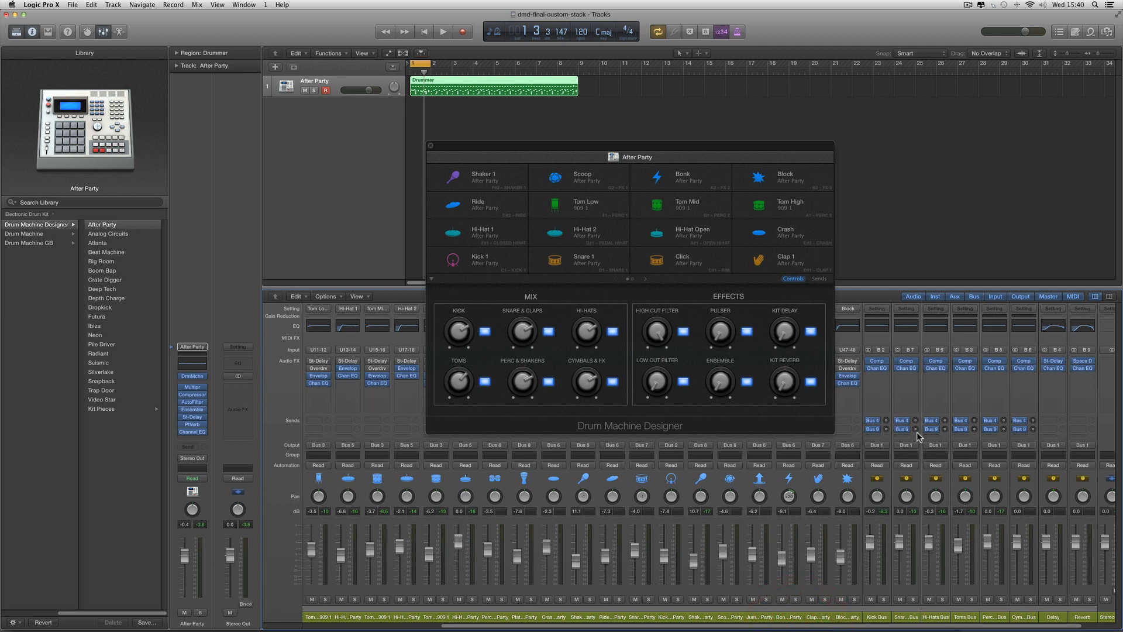
left_click_drag(690, 146, 677, 150)
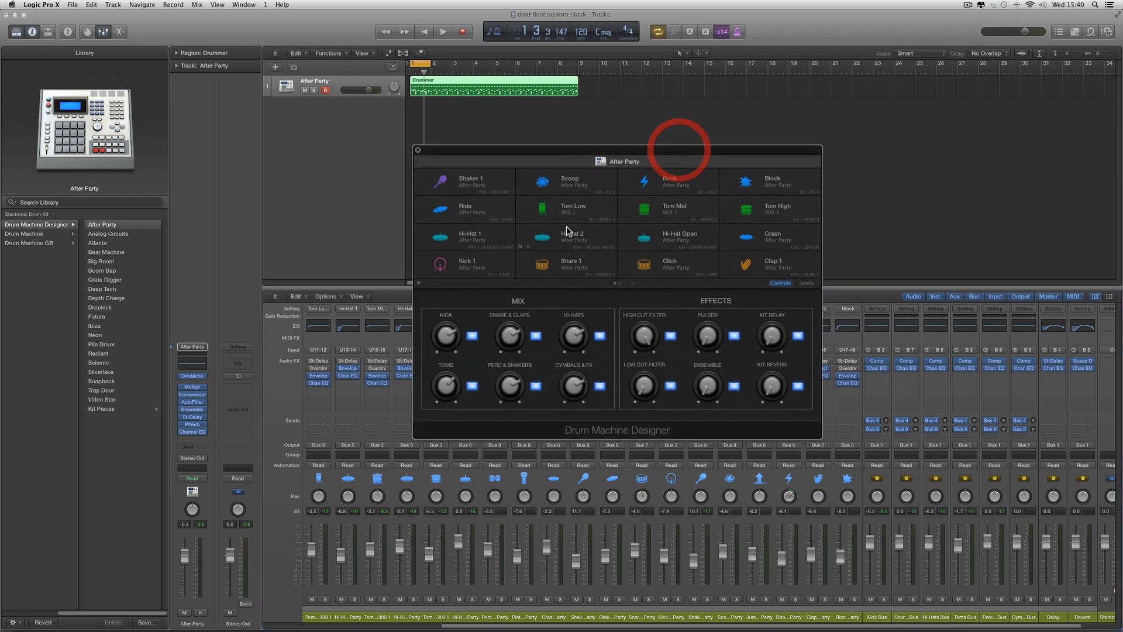
left_click_drag(601, 169, 584, 163)
left_click(885, 620)
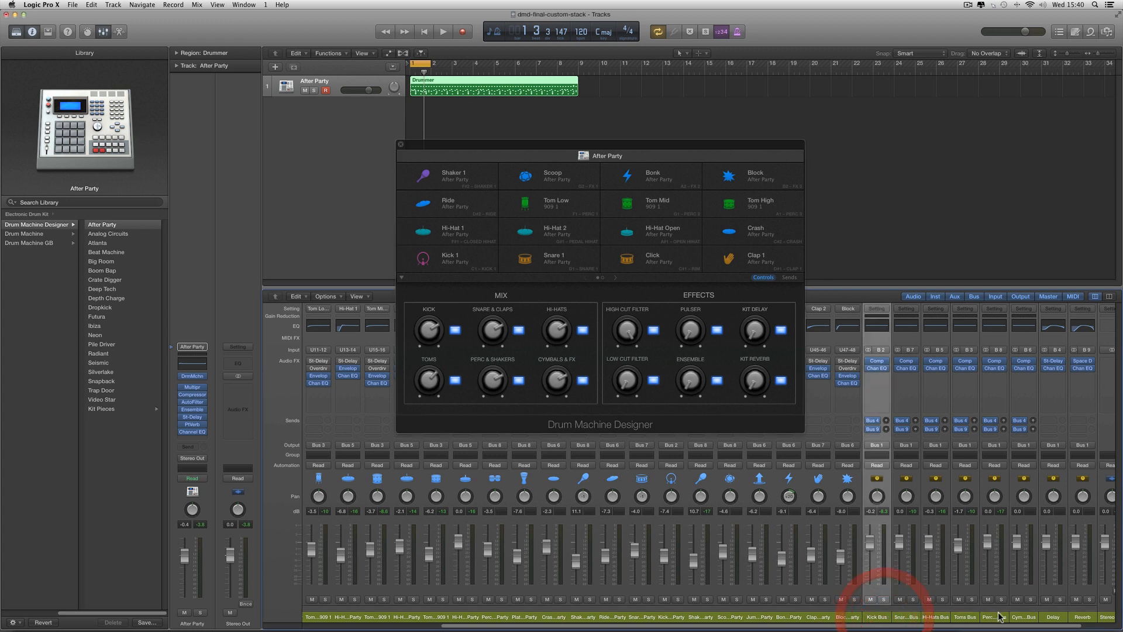
left_click(1030, 618, "shift")
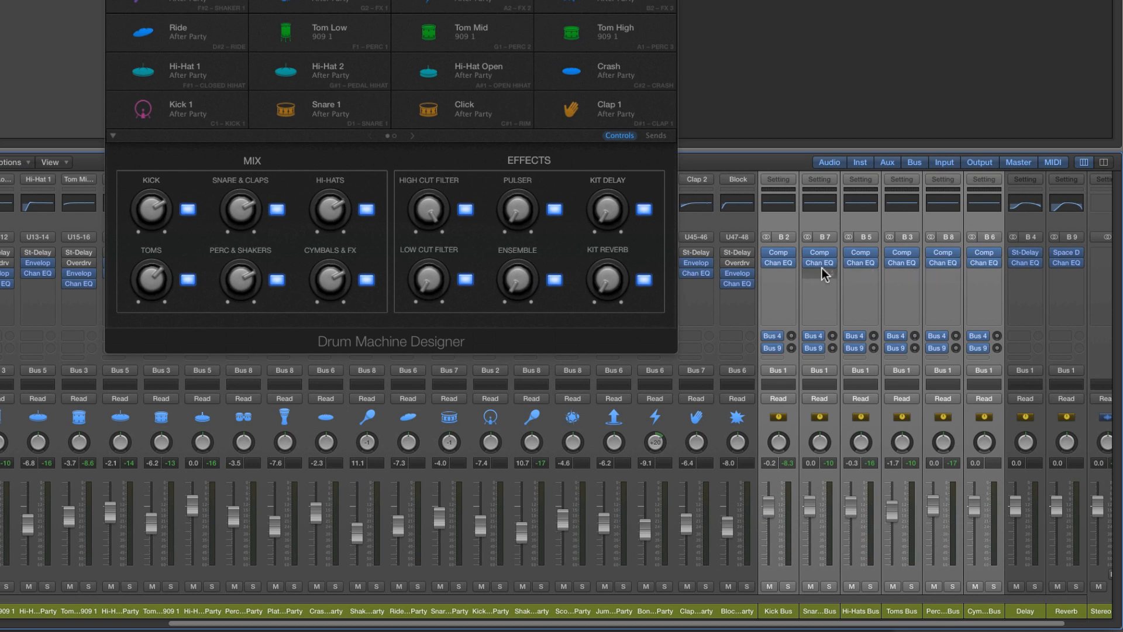
Open the Kick Bus Compressor, set its threshold to about -20 dB and raise its ratio
left_click(783, 611)
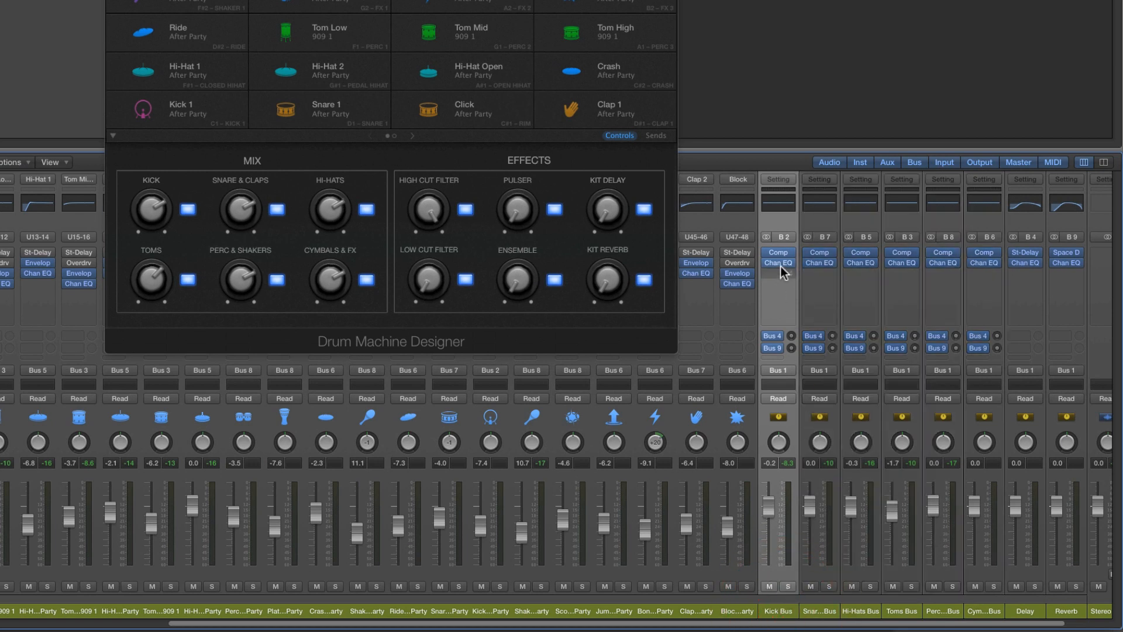
left_click(779, 254)
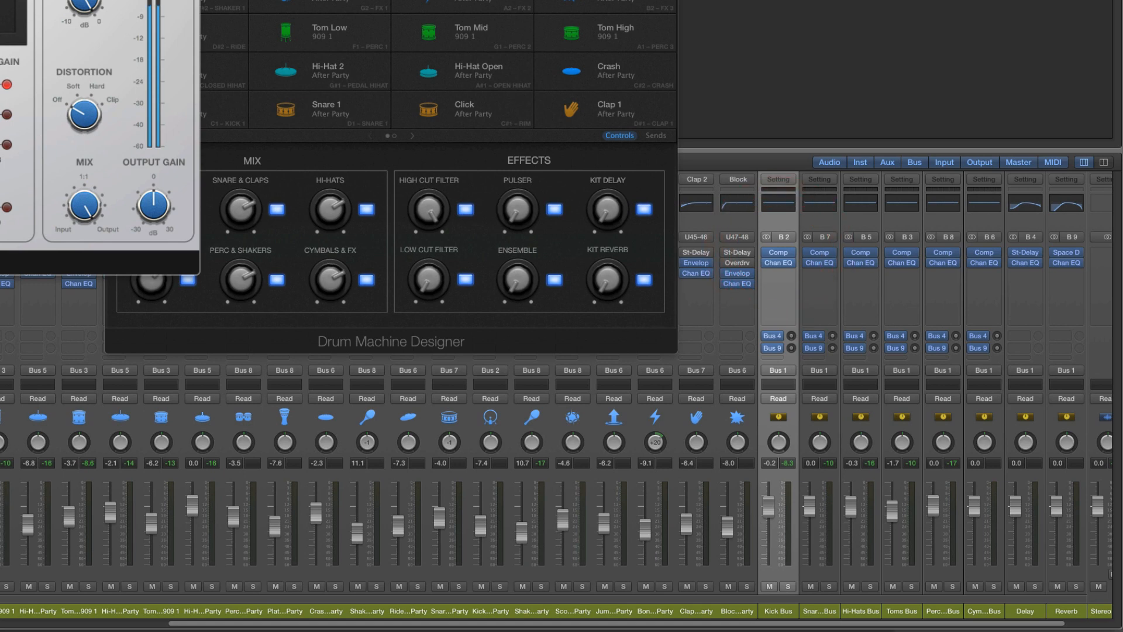
left_click_drag(0, 0, 324, 69)
mouse_move(162, 385)
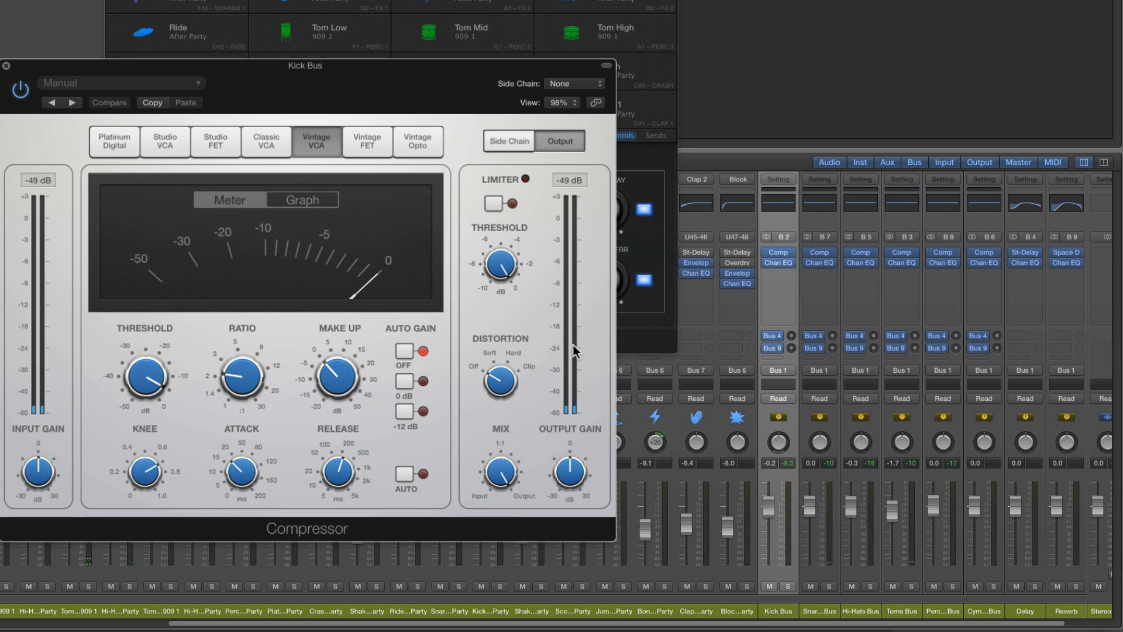
left_click_drag(138, 376, 145, 413)
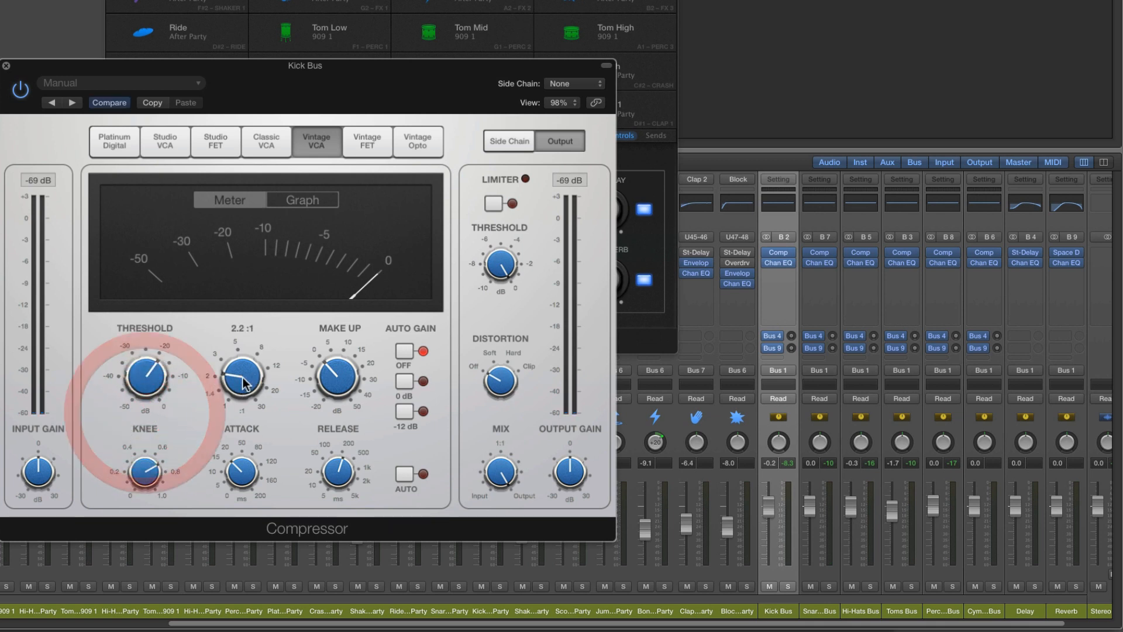
left_click_drag(239, 378, 240, 366)
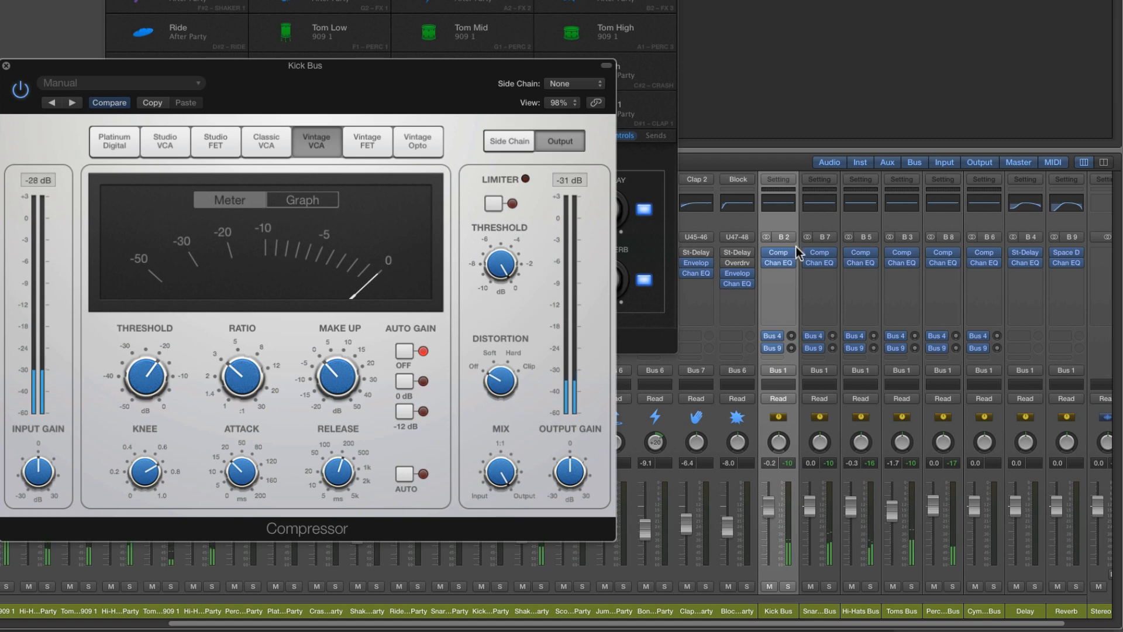
In the Kick Bus Channel EQ, cut 750 Hz by 7.0 dB, boost 100 Hz by 3.5 dB, and close both plug-in windows
left_click(776, 202)
left_click_drag(0, 0, 316, 169)
left_click_drag(365, 430, 364, 462)
left_click_drag(216, 431, 226, 432)
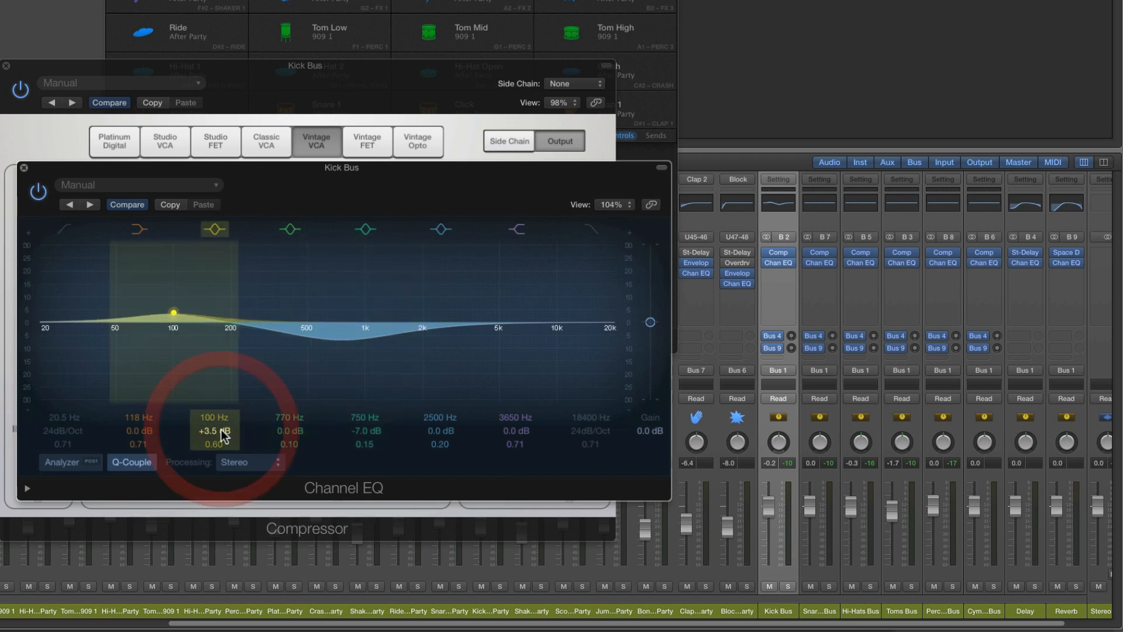
left_click(25, 168)
left_click(6, 65)
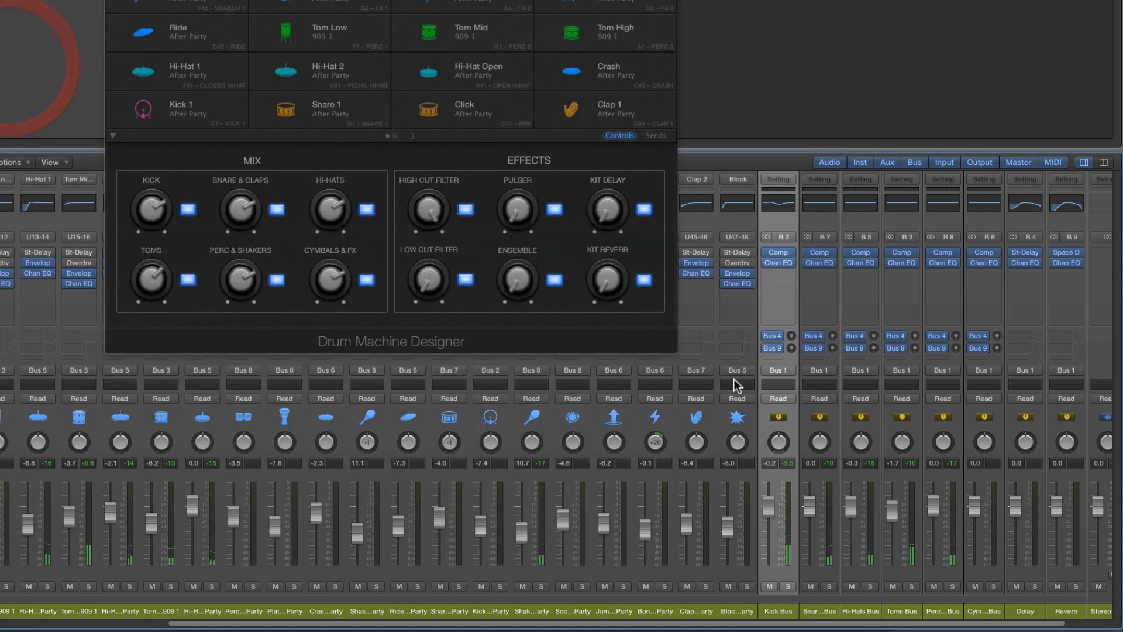
Adjust the ratio and threshold of the Snare & Claps Bus Compressor during playback, and close its window
left_click(822, 611)
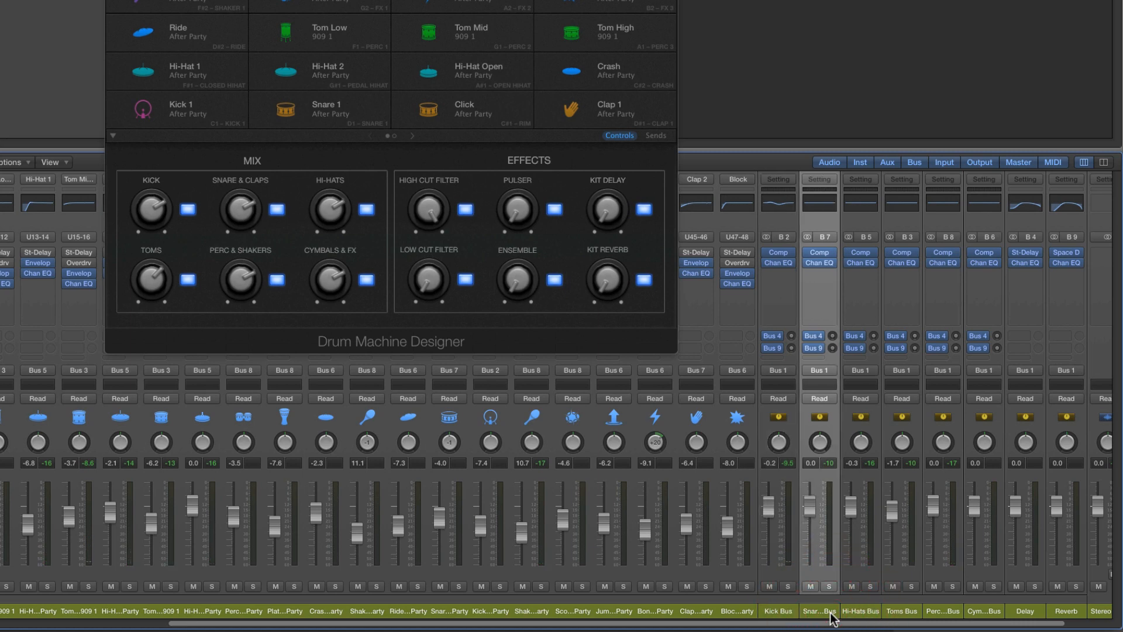
left_click(820, 252)
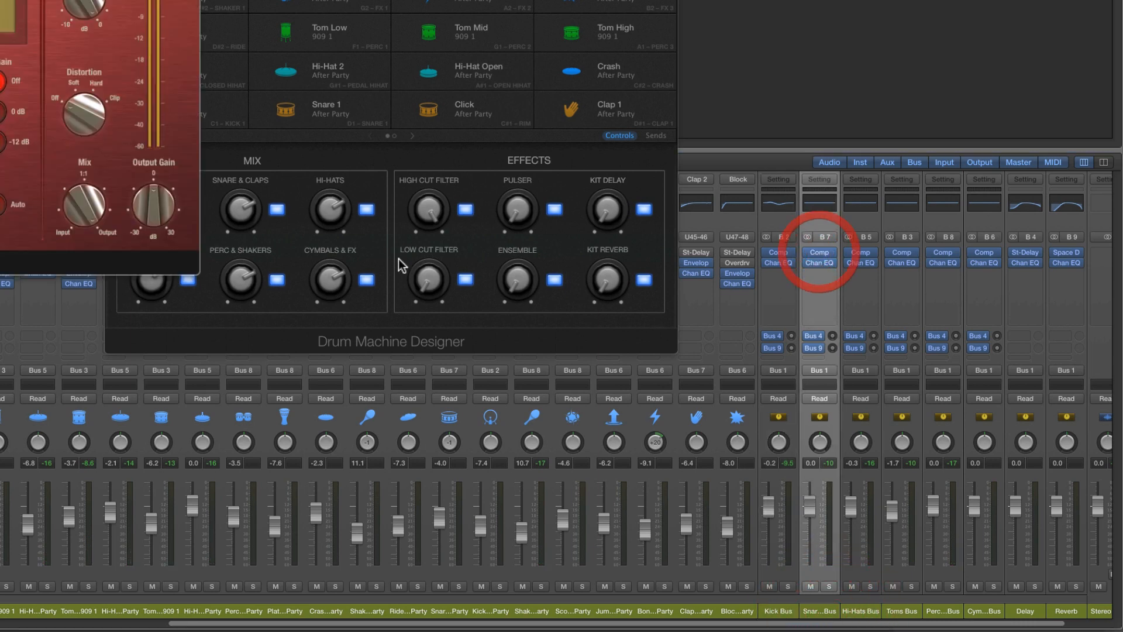
left_click_drag(0, 0, 403, 93)
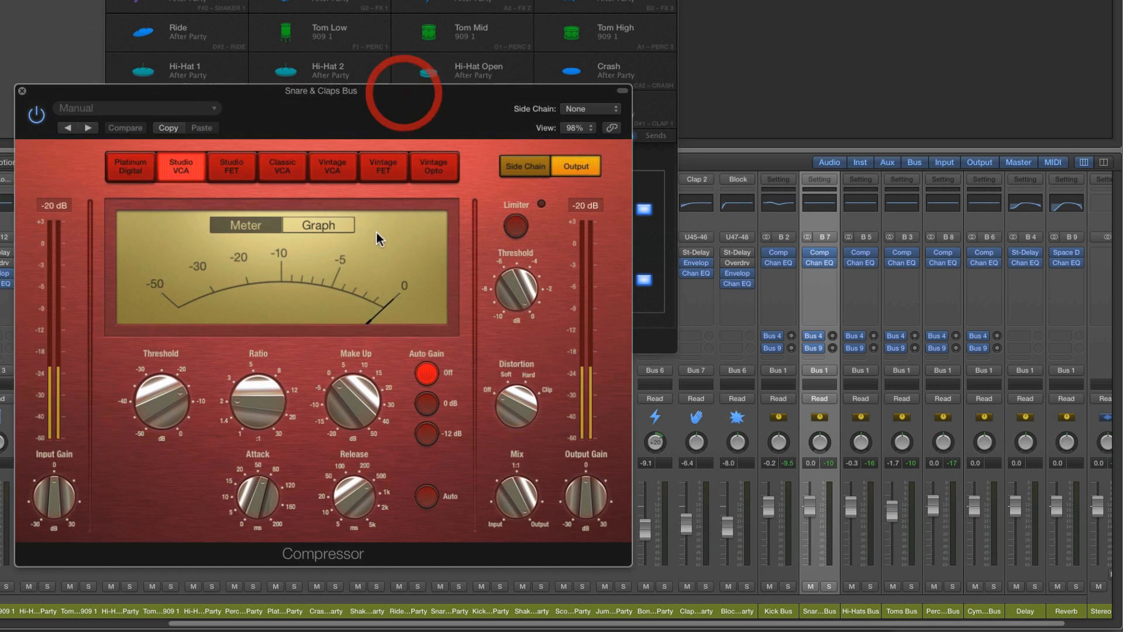
key("space")
left_click_drag(257, 381, 247, 383)
left_click_drag(174, 390, 166, 421)
left_click(21, 91)
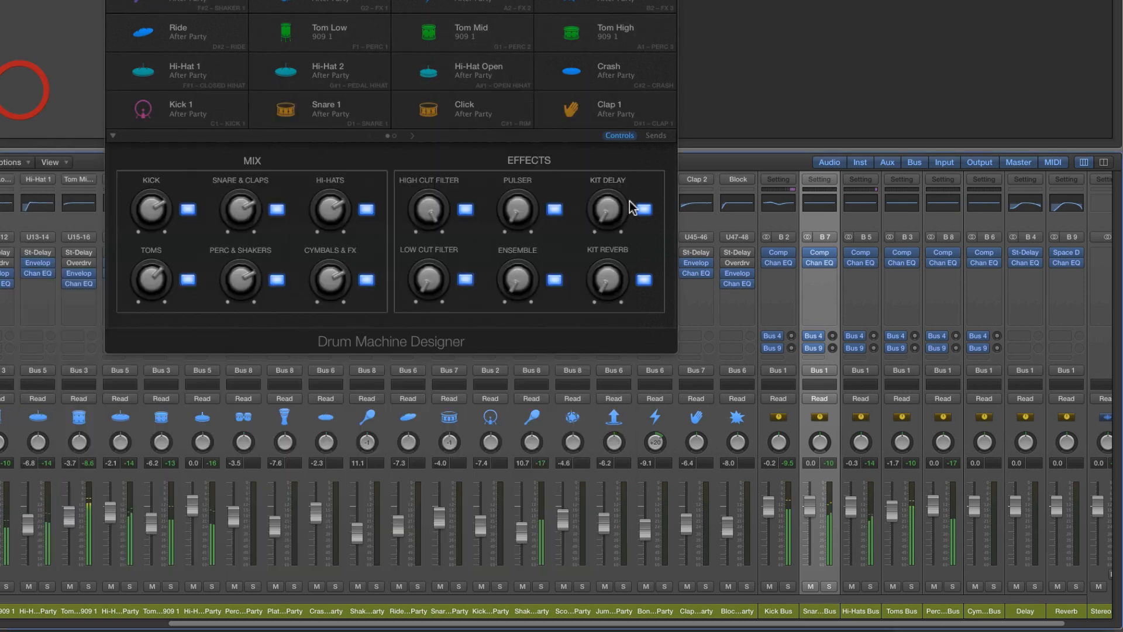
In the Snare & Claps Bus Channel EQ, cut 750 Hz by 5.0 dB, boost 3050 Hz by 4.0 dB, and close the window
left_click(818, 202)
left_click_drag(0, 0, 450, 151)
left_click_drag(388, 417, 388, 430)
mouse_move(459, 402)
left_mouse_down()
mouse_move(460, 386)
mouse_move(470, 407)
left_mouse_up()
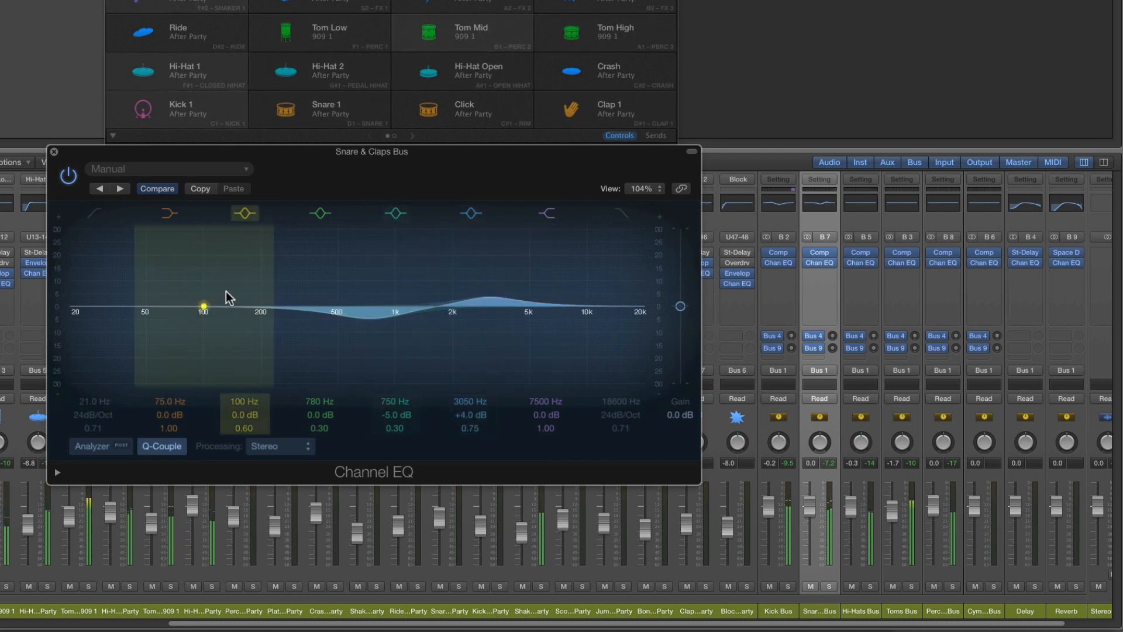
left_click(55, 154)
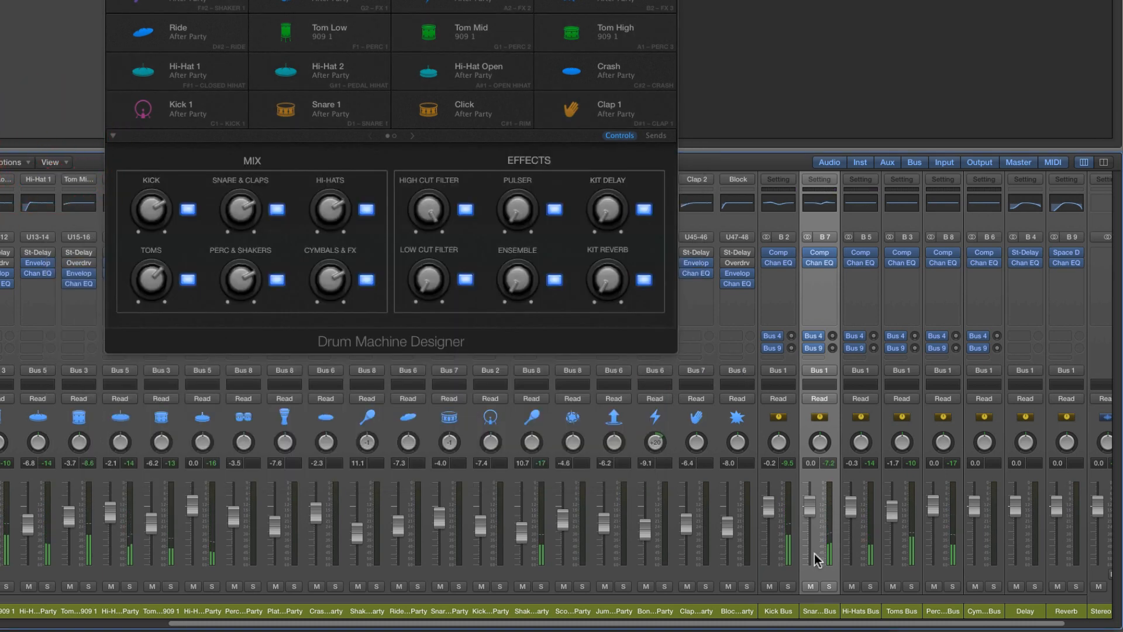
Remove the Compressor from the Hi-Hats Bus and move its Channel EQ up to the first insert slot
left_click(857, 608)
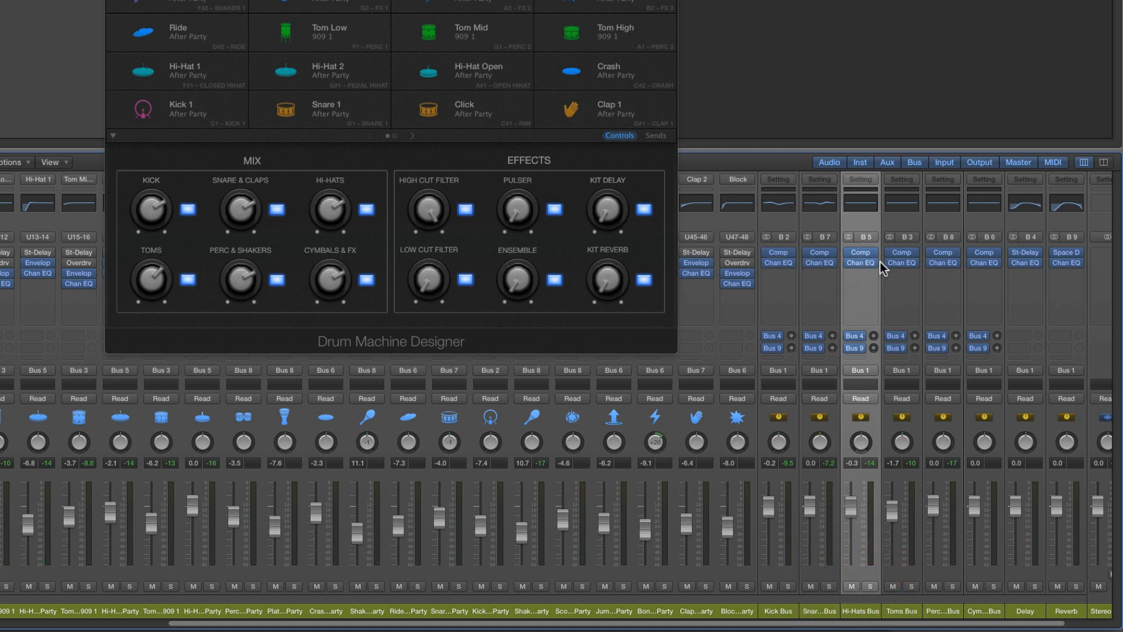
mouse_move(958, 265)
left_click(873, 258)
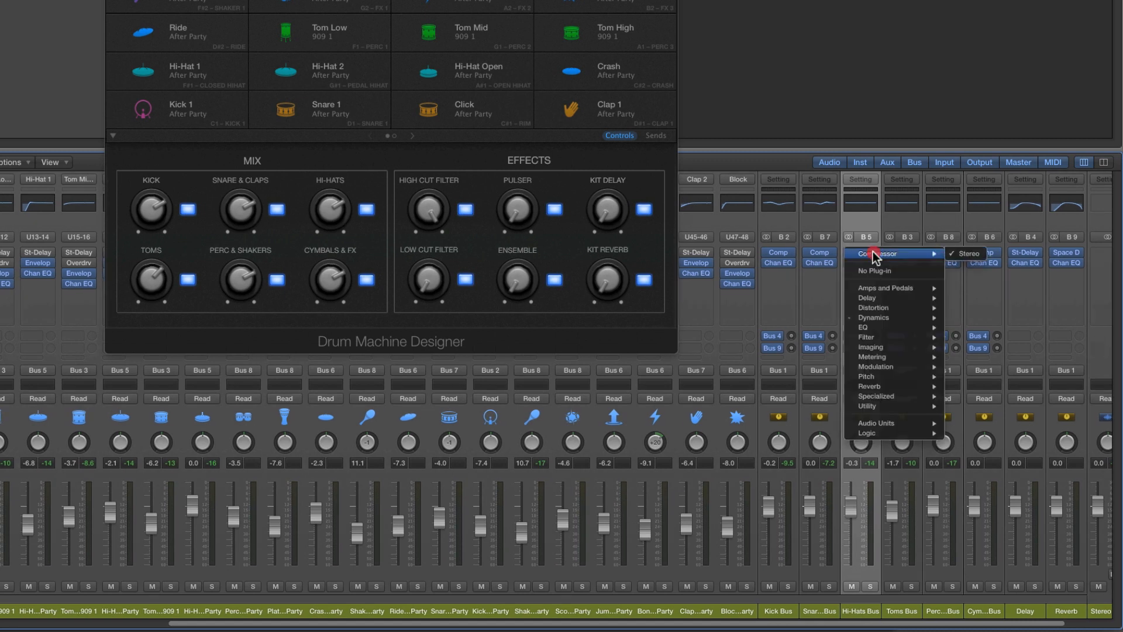
left_click(866, 256)
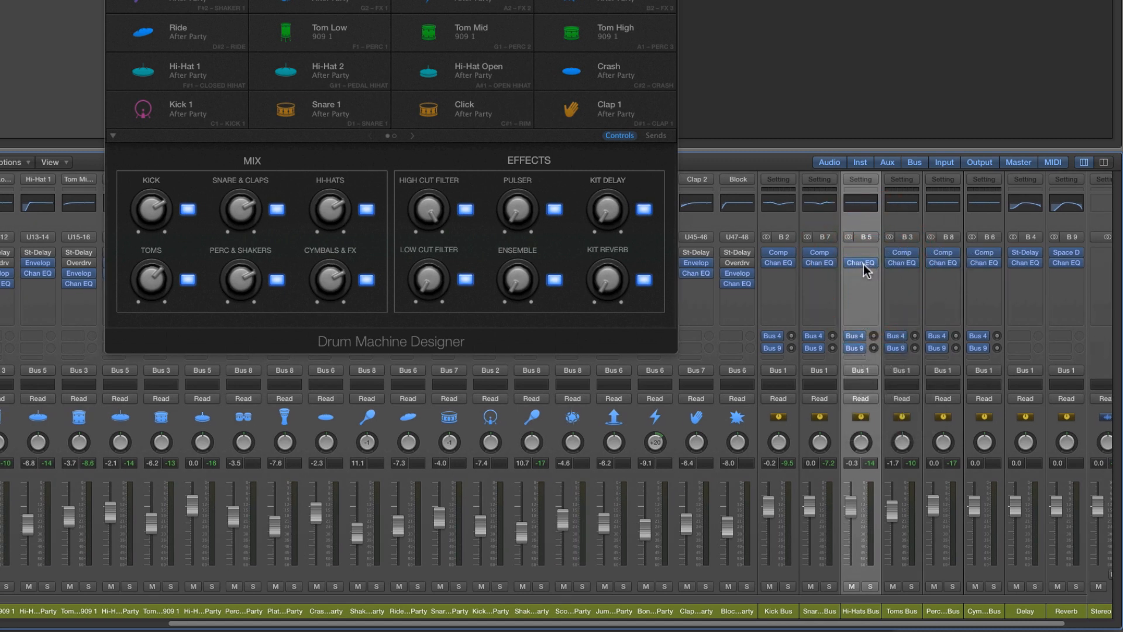
left_click_drag(864, 265, 866, 258)
Insert a Flanger after the Channel EQ on the Hi-Hats Bus and reposition its plug-in window
left_click(866, 263)
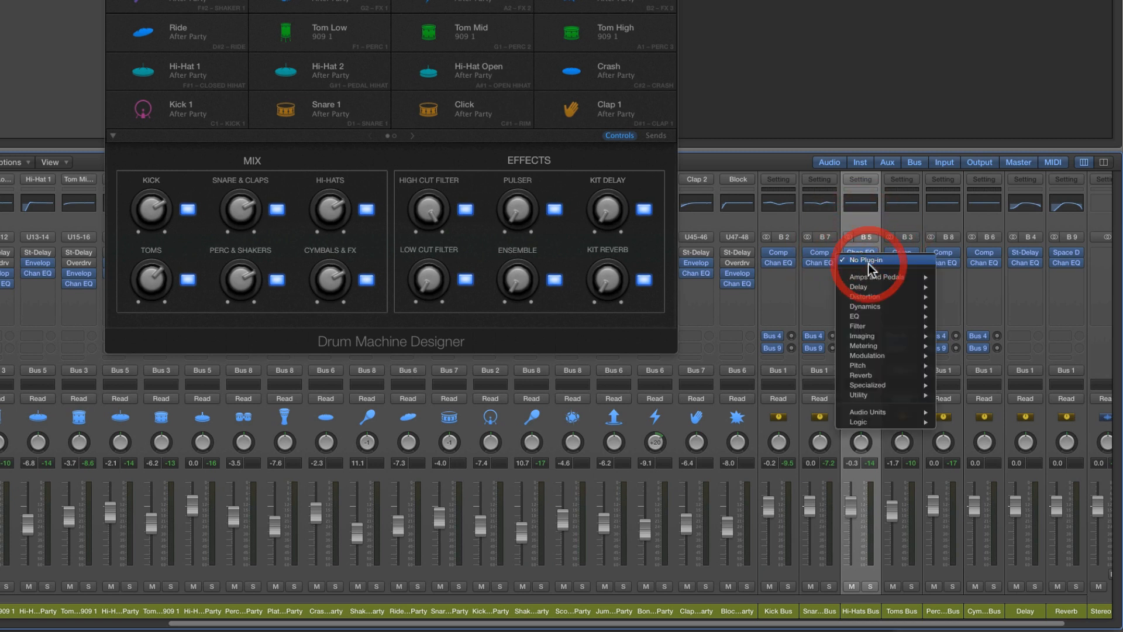
mouse_move(871, 358)
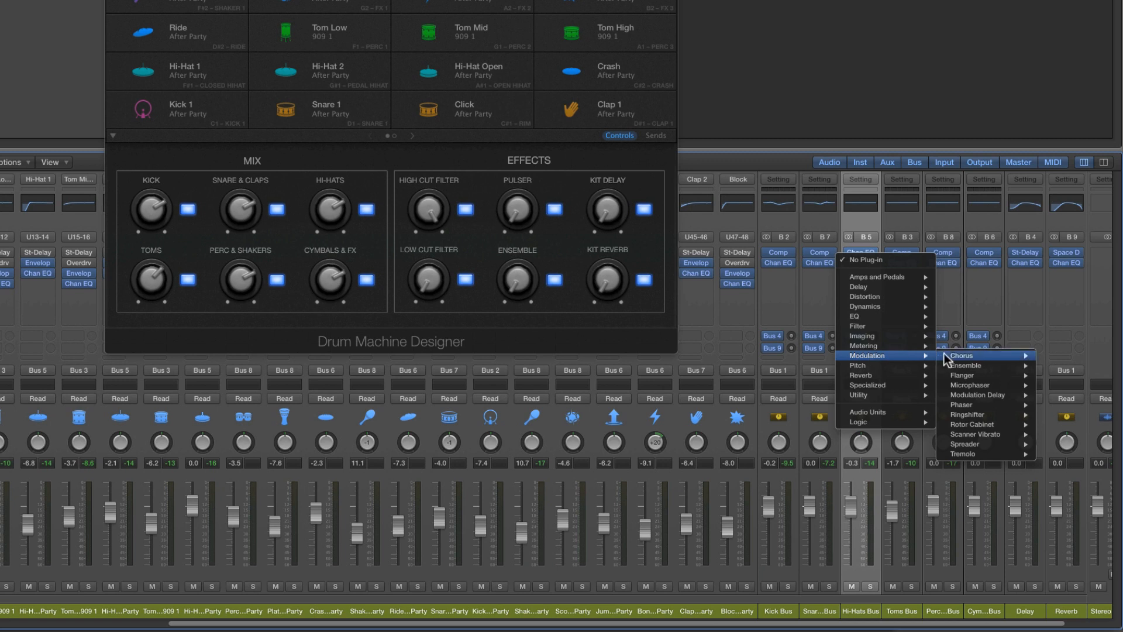
mouse_move(971, 376)
left_click(1047, 380)
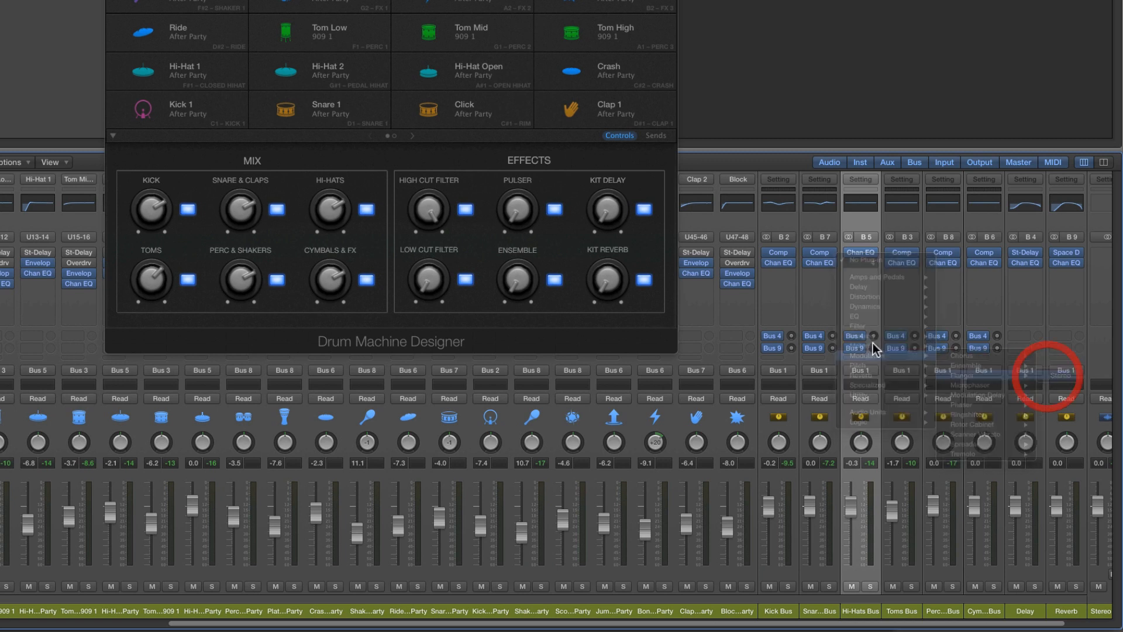
left_click_drag(484, 304, 573, 306)
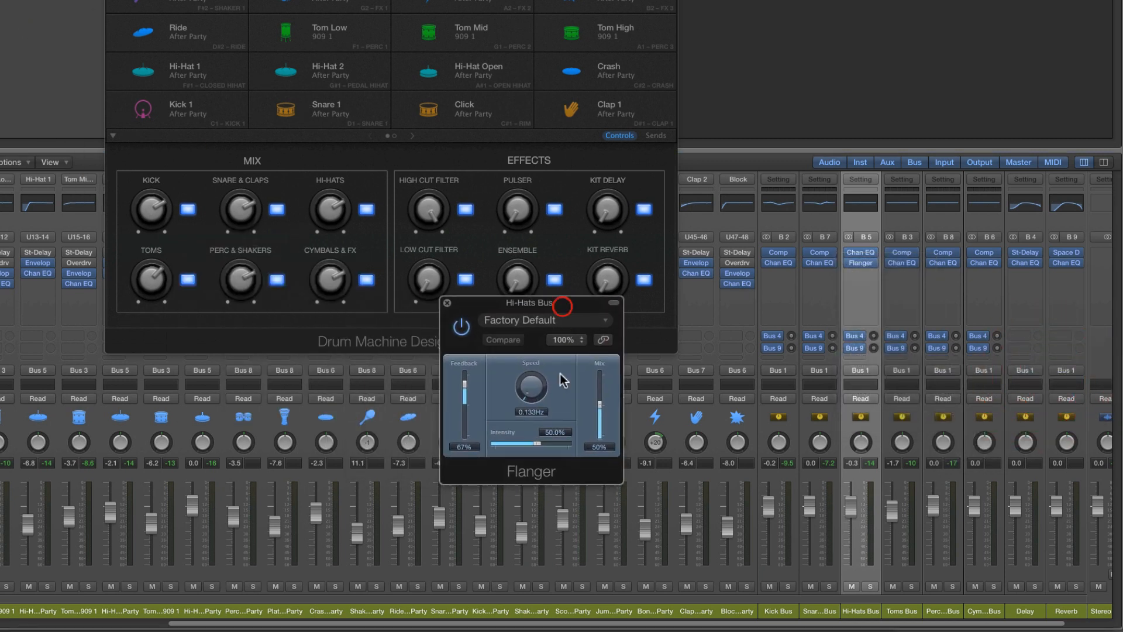
Load the Warm Jet Flange preset in the Hi-Hats Bus Flanger, adjust its intensity slightly, and close the plug-in window
left_click(532, 319)
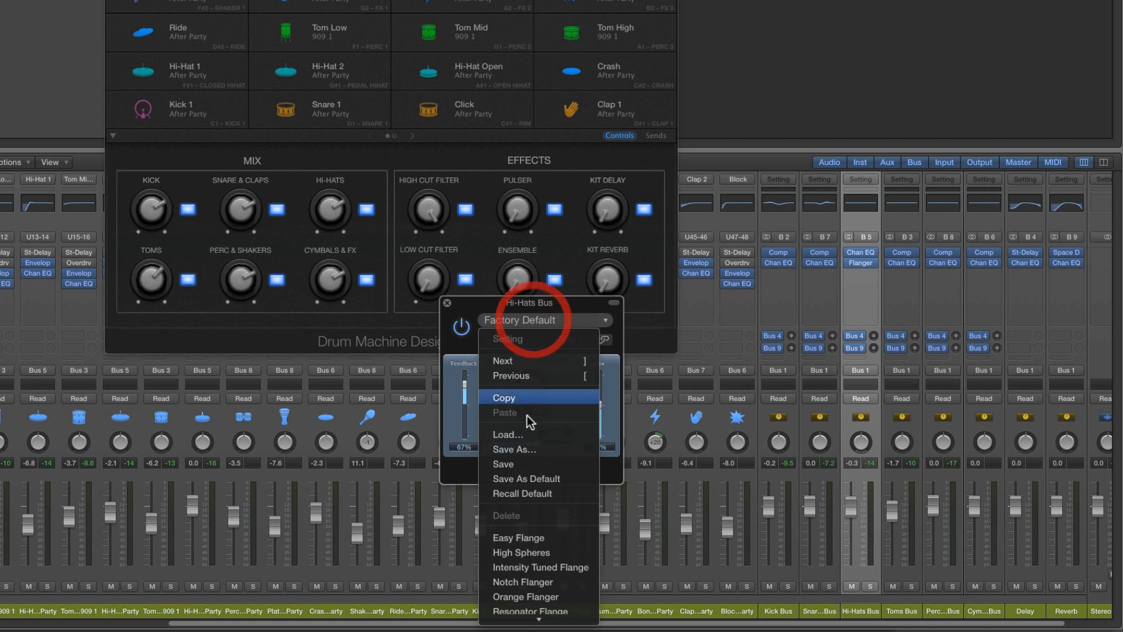
scroll(535, 607, "down", 2)
left_click(535, 602)
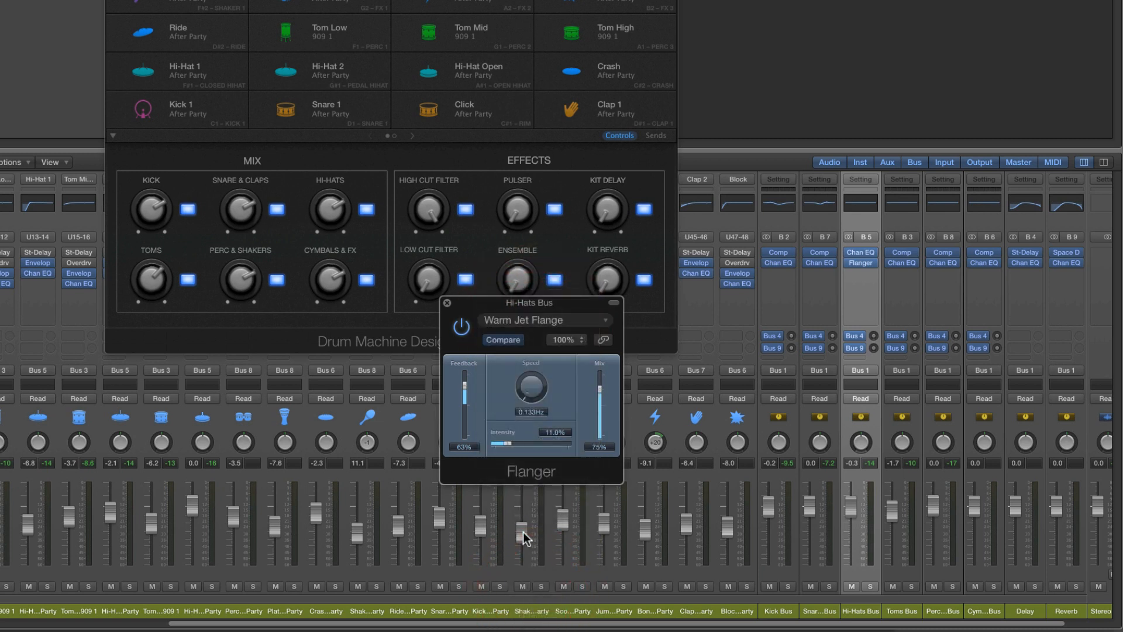
left_click_drag(507, 444, 514, 448)
left_click(447, 302)
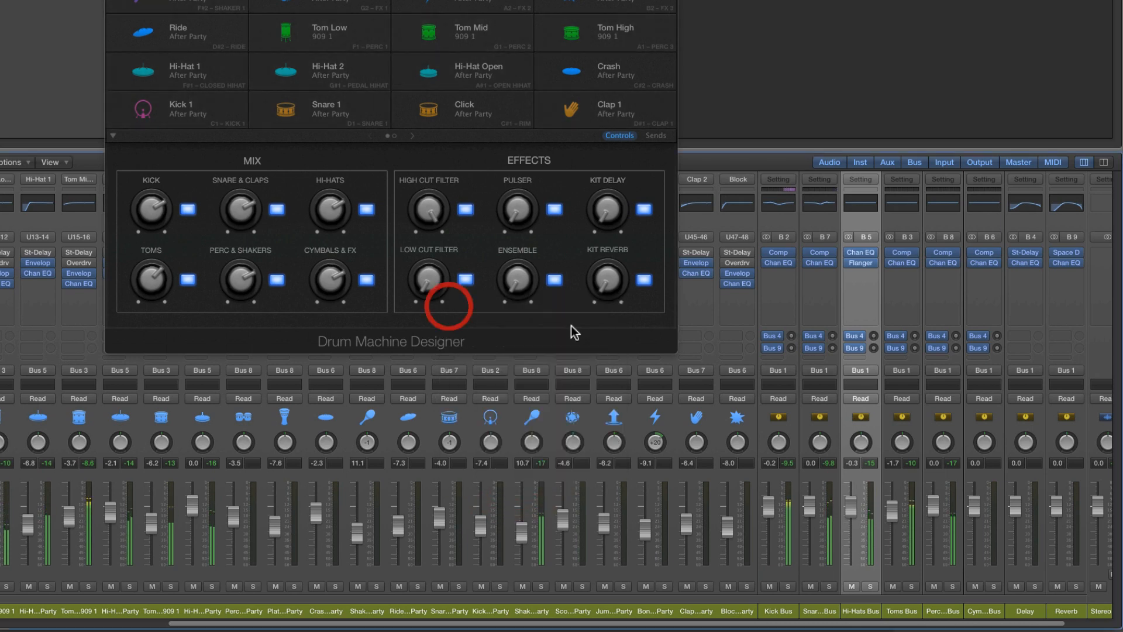
Enable the low cut in the Hi-Hats Bus Channel EQ at 2000 Hz with an 18 dB/Oct slope
left_click(860, 202)
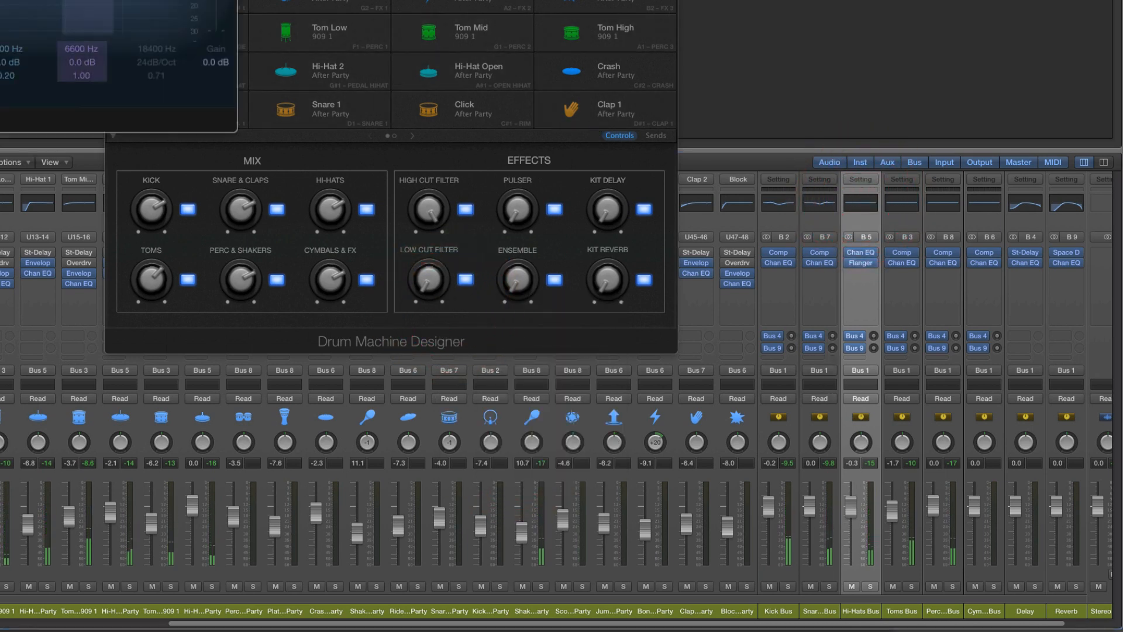
left_click_drag(29, 0, 563, 156)
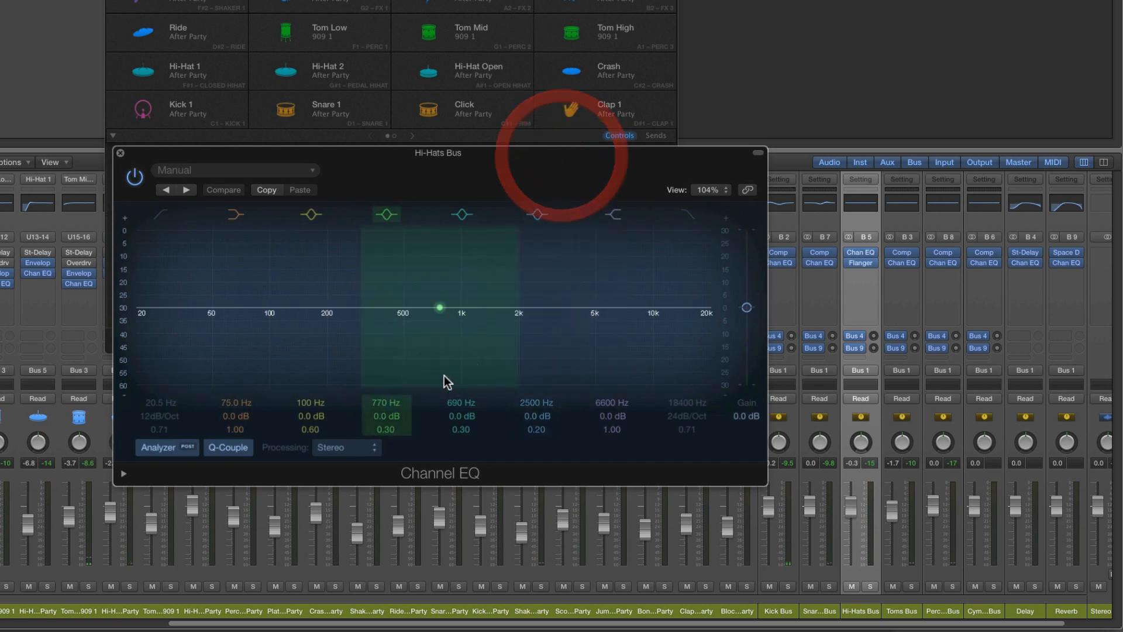
left_click(160, 214)
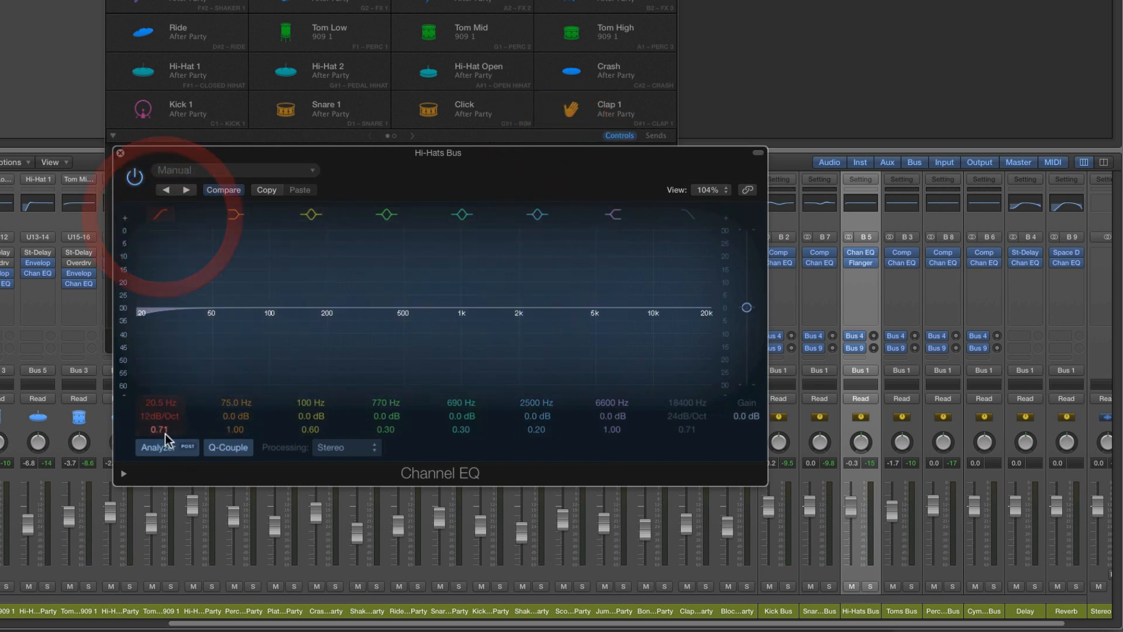
left_click_drag(155, 423, 408, 436)
Boost 6100 Hz by 6.0 dB with a Q of 0.98 in the Channel EQ, and set the Hi-Hats Bus fader to -0.4 dB
mouse_move(527, 405)
left_mouse_down()
mouse_move(517, 414)
mouse_move(529, 415)
mouse_move(528, 398)
mouse_move(533, 423)
left_mouse_up()
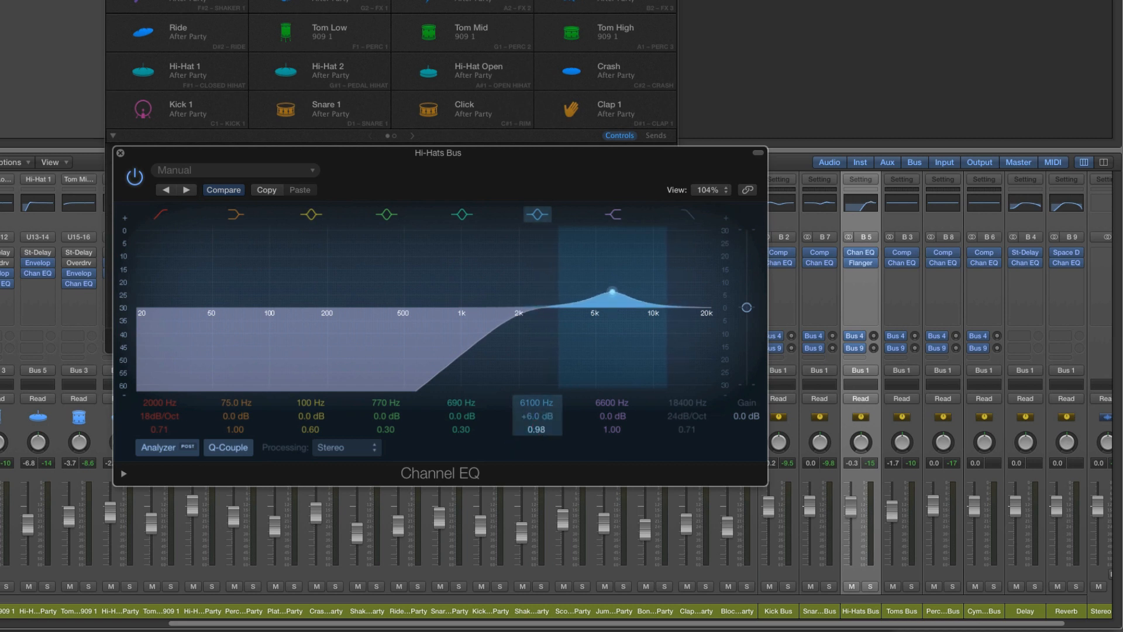
key("space")
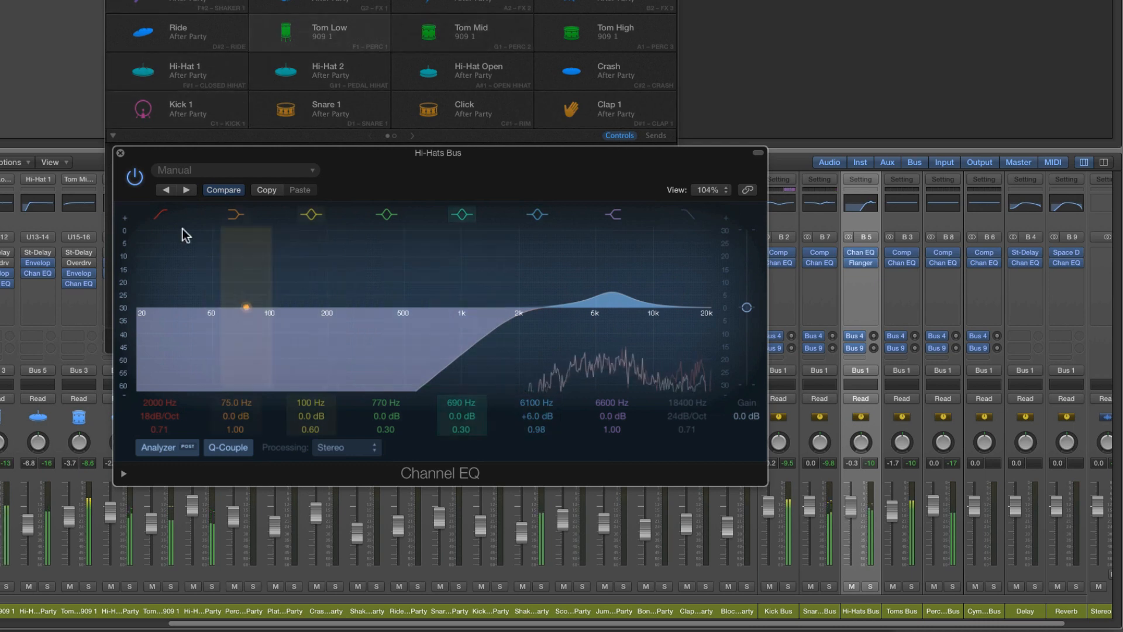
left_click(120, 154)
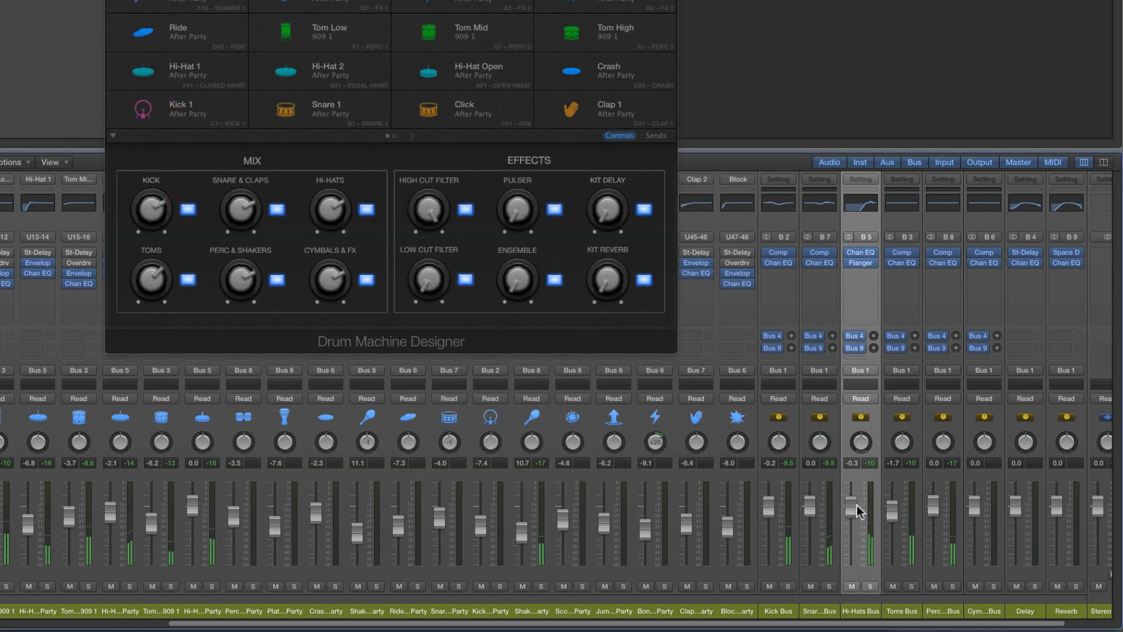
left_click_drag(856, 505, 857, 506)
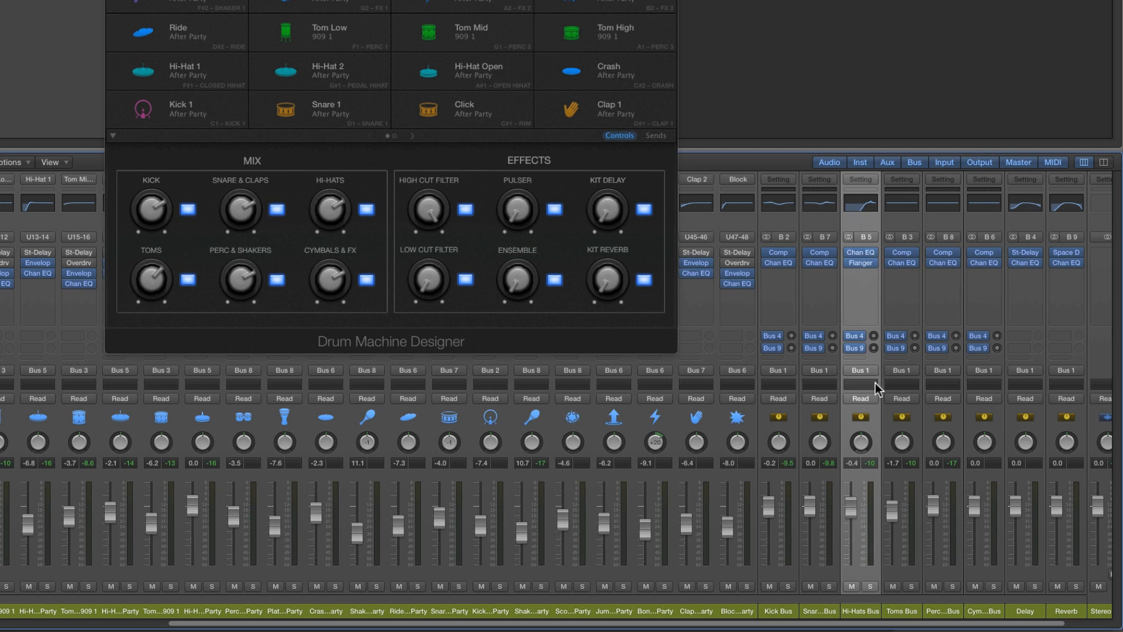
Remove the Compressor and Channel EQ from the Toms, Percussion and Cymbals buses together
left_click(899, 611)
left_click(936, 609, "shift")
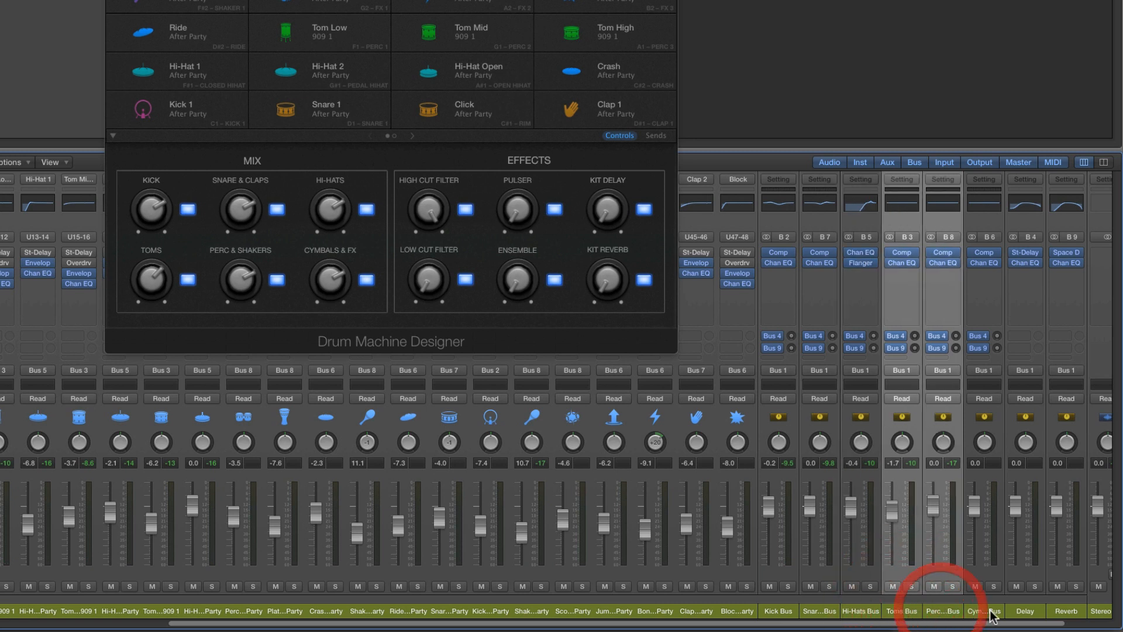
left_click(990, 610, "shift")
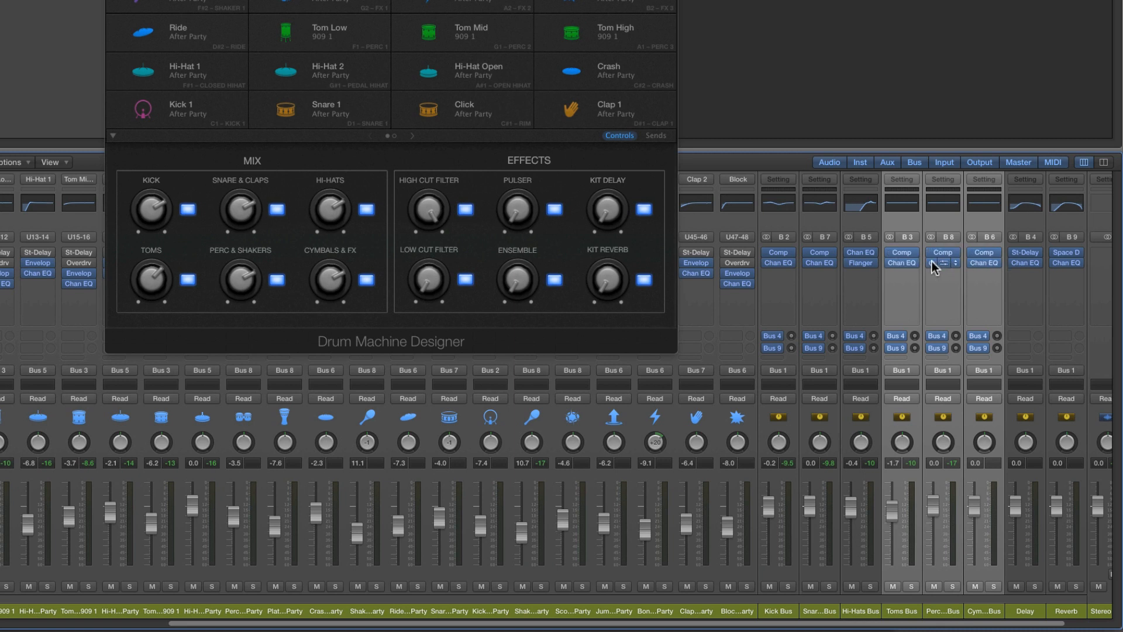
left_click(997, 253)
left_click(997, 265)
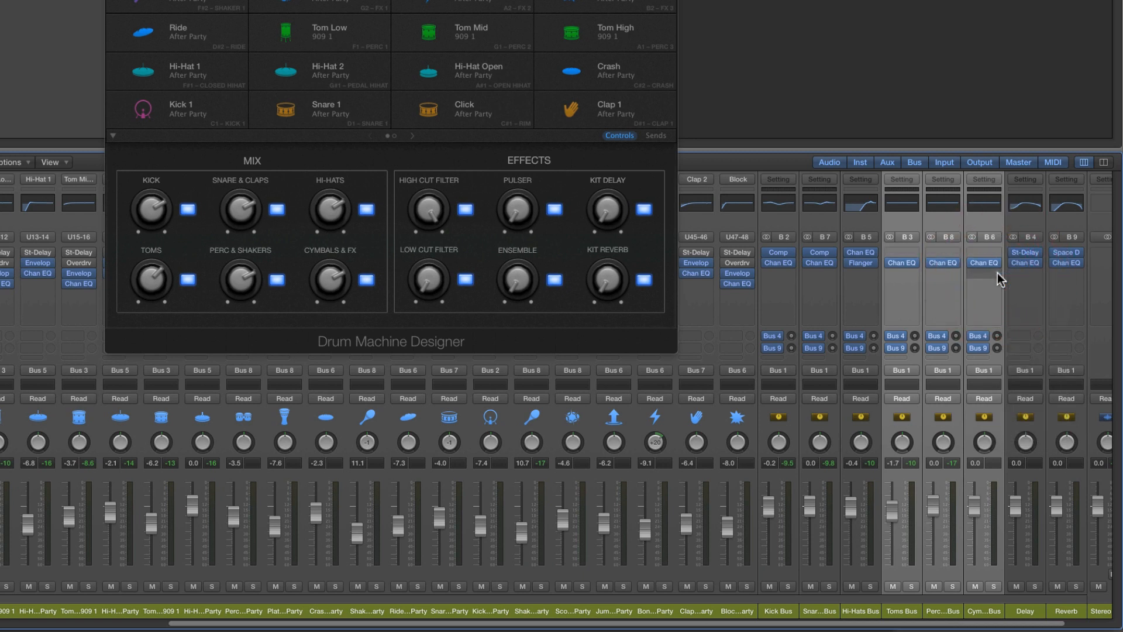
left_click(998, 265)
left_click(995, 276)
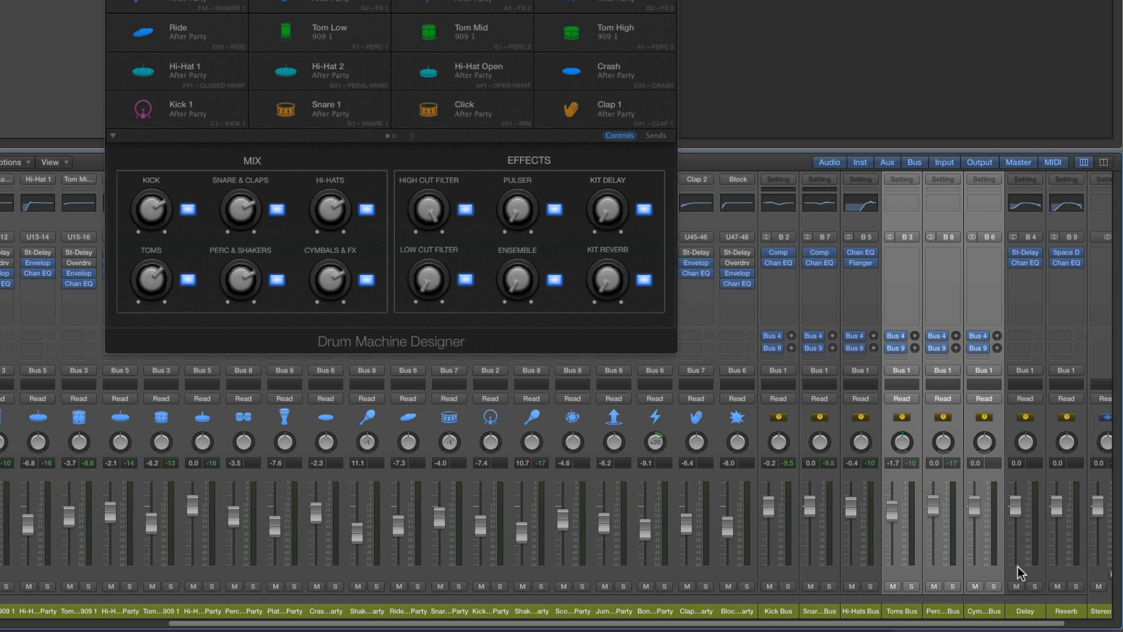
Examine how the drum buses' Bus 4 and Bus 9 sends feed the Delay and Reverb channels
scroll(992, 625, "right", 3)
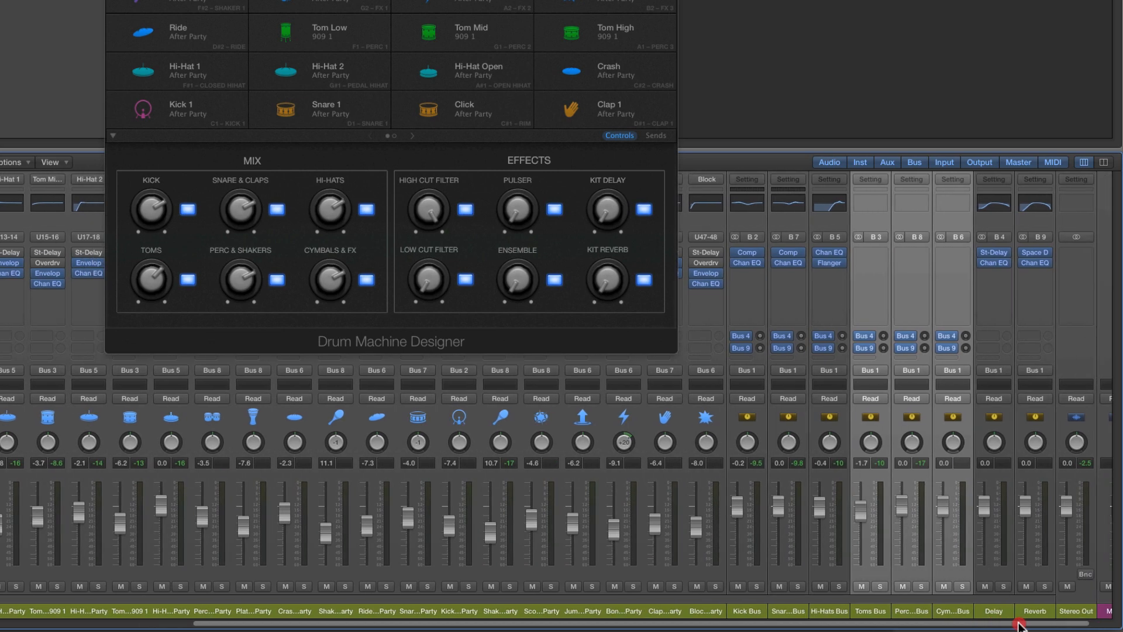
left_click(1002, 613)
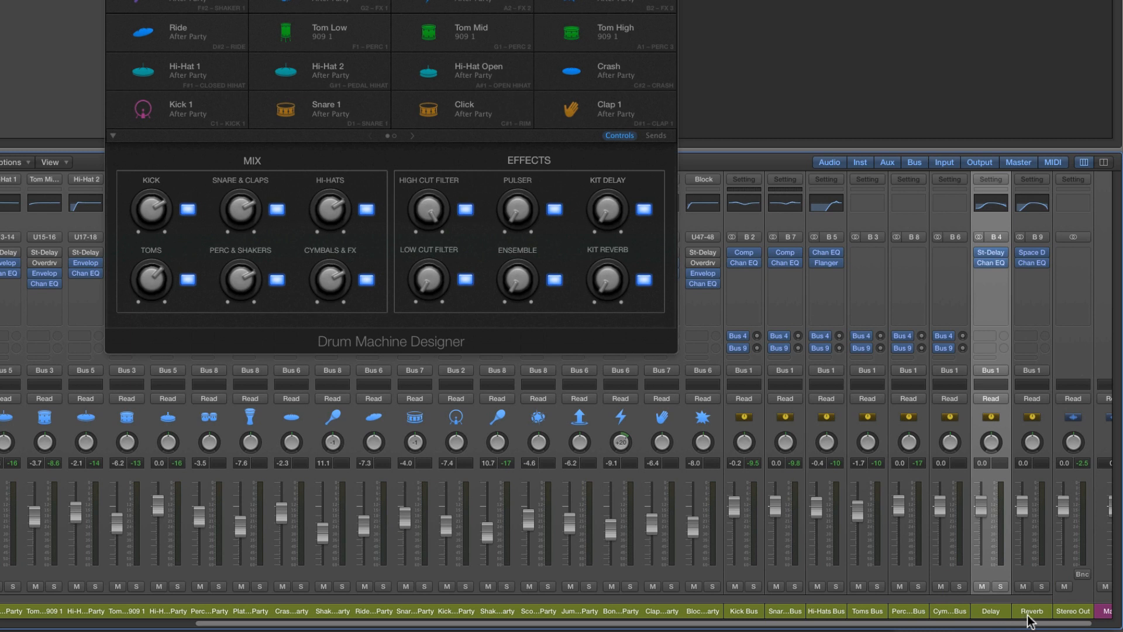
left_click(1030, 619, "shift")
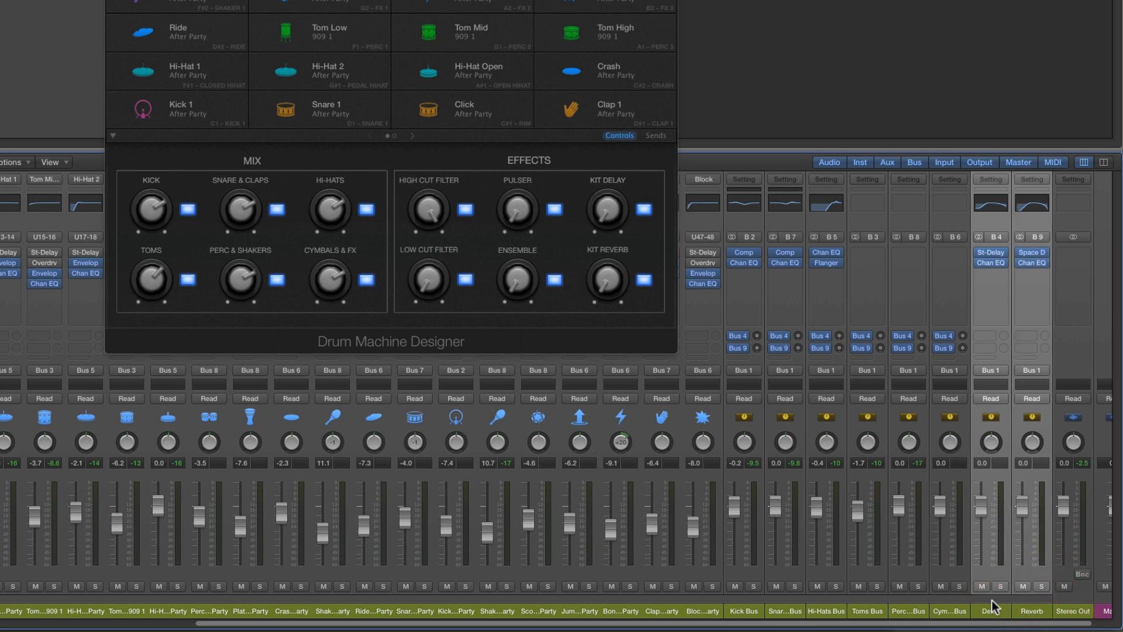
left_click(750, 614)
left_click(949, 613, "shift")
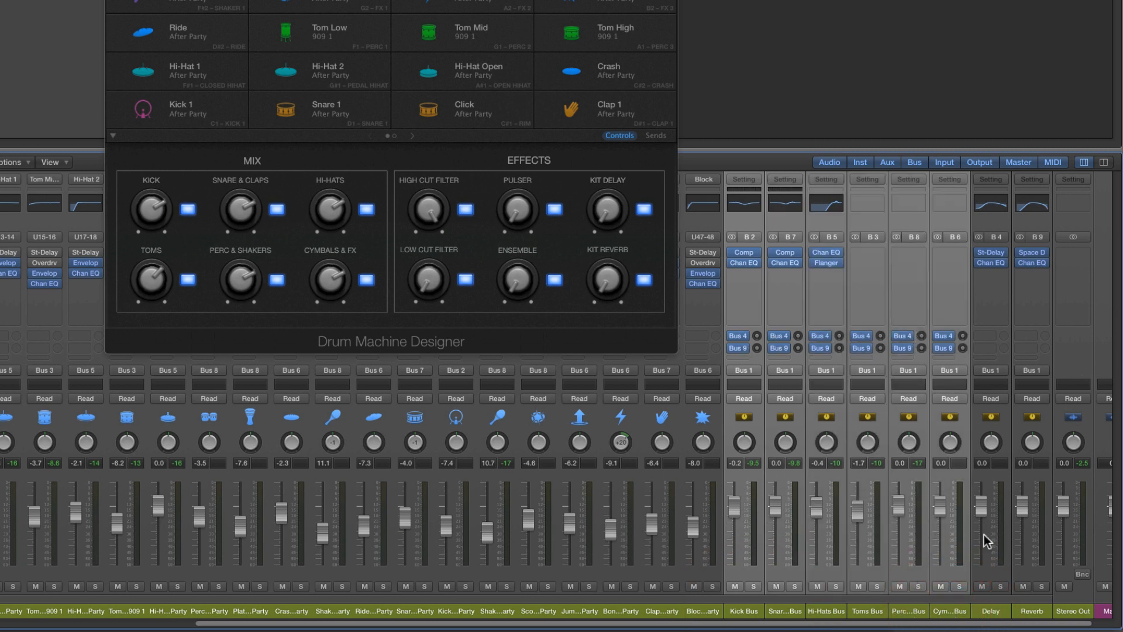
left_click(987, 614)
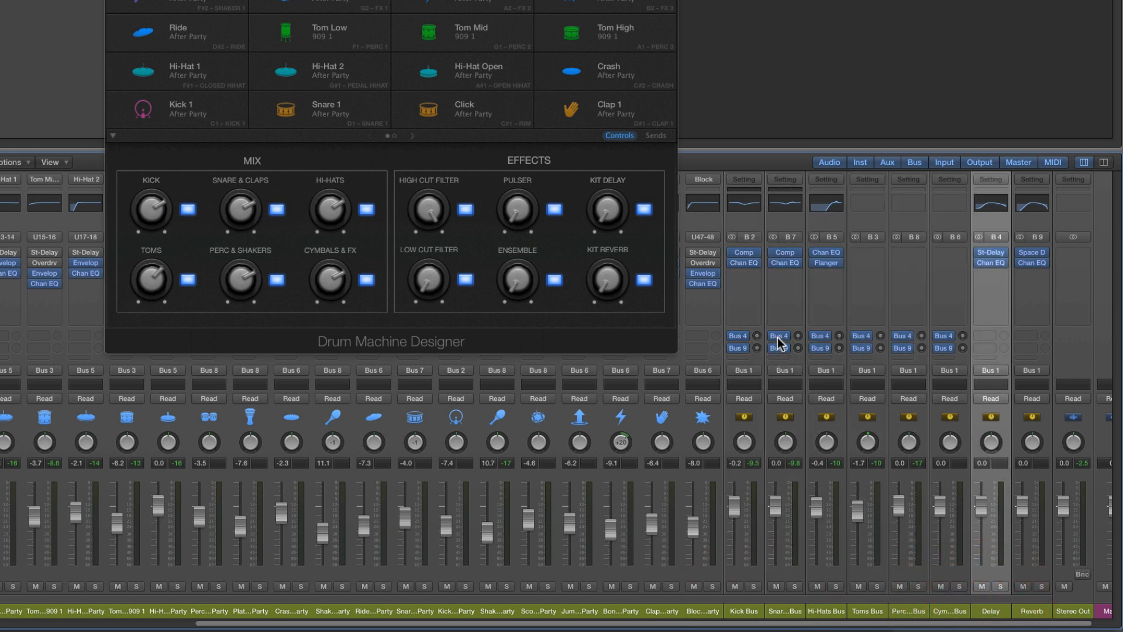
left_click(746, 611)
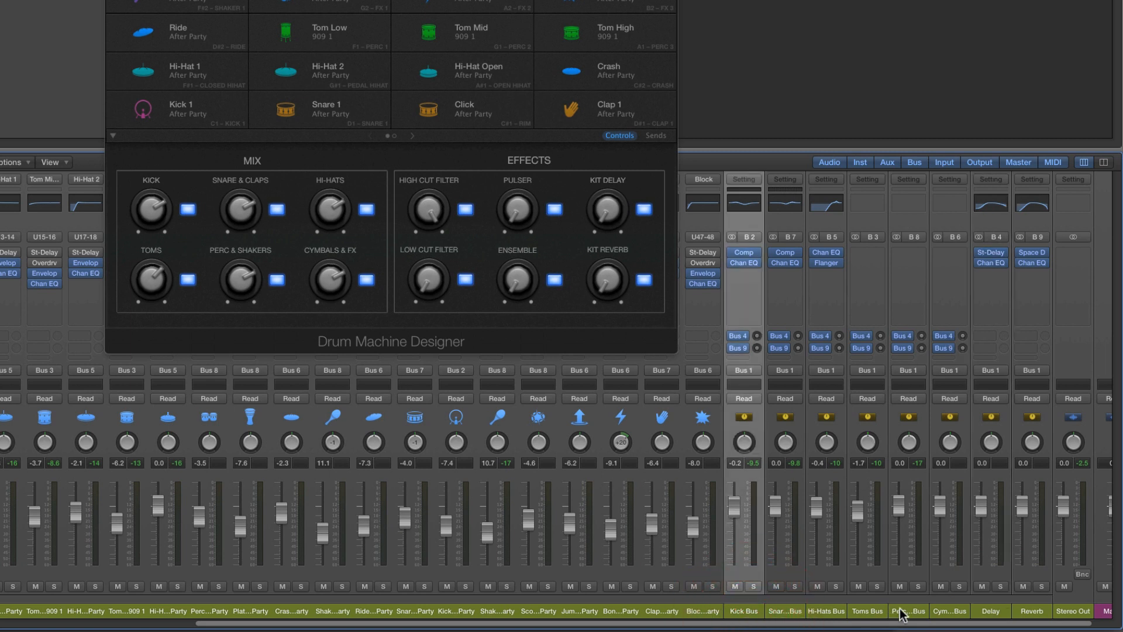
left_click(940, 613, "shift")
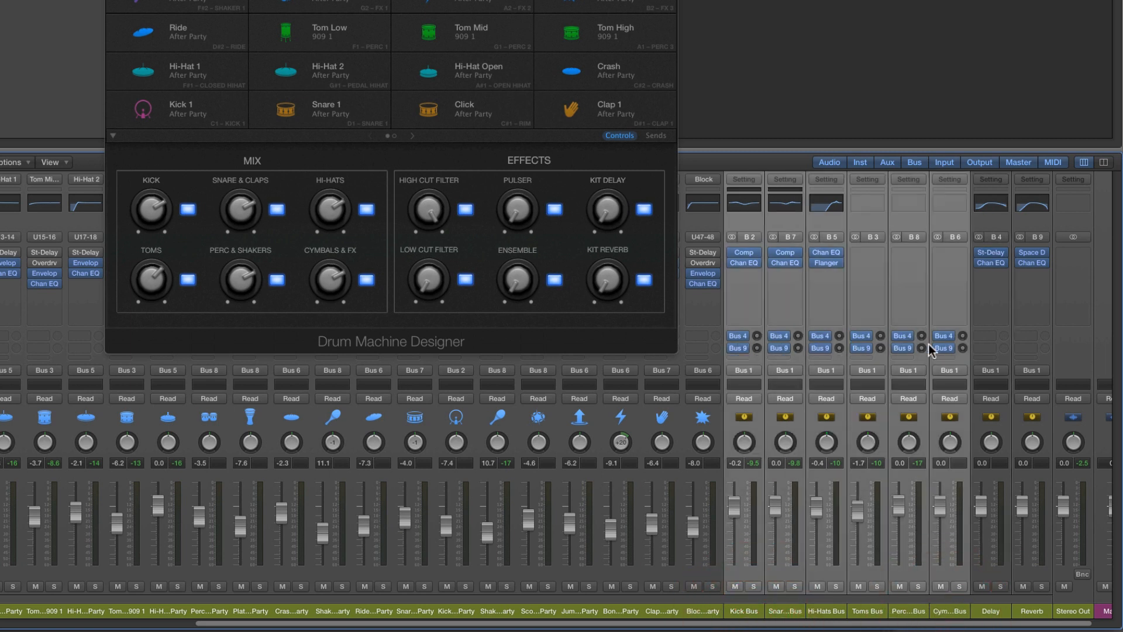
left_click(1029, 612)
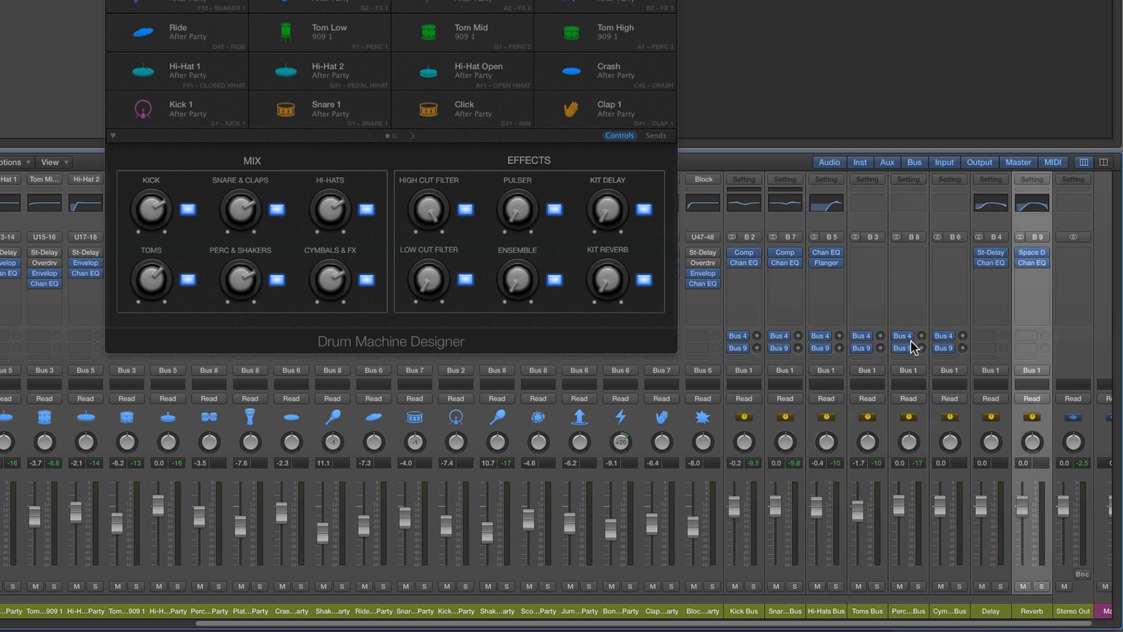
left_click(993, 613)
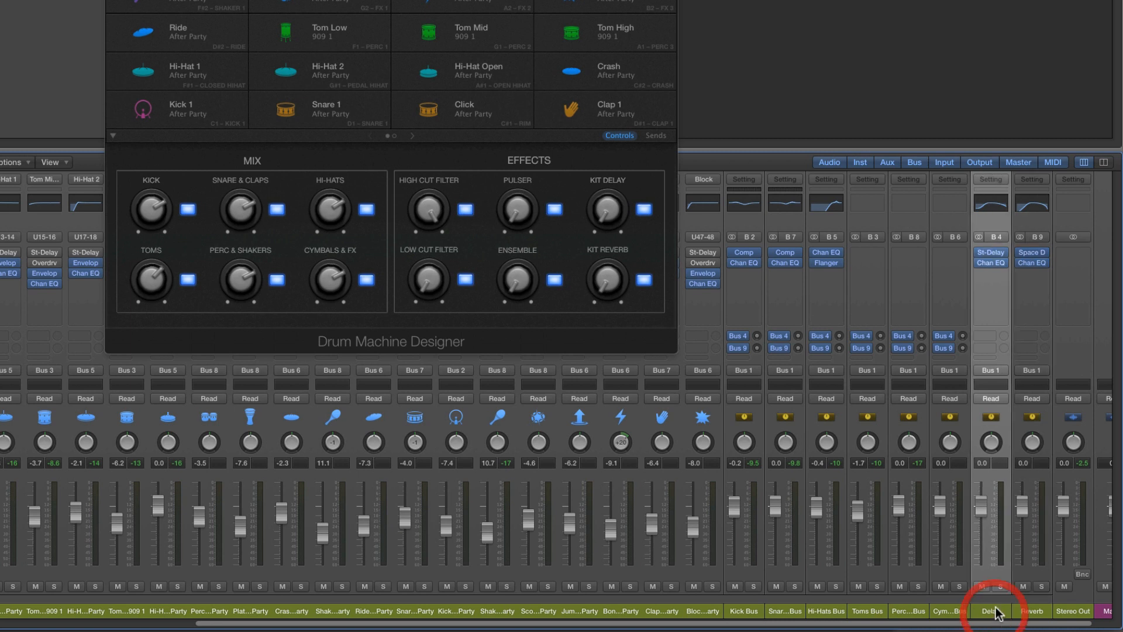
left_click(1028, 611)
left_click(1001, 615)
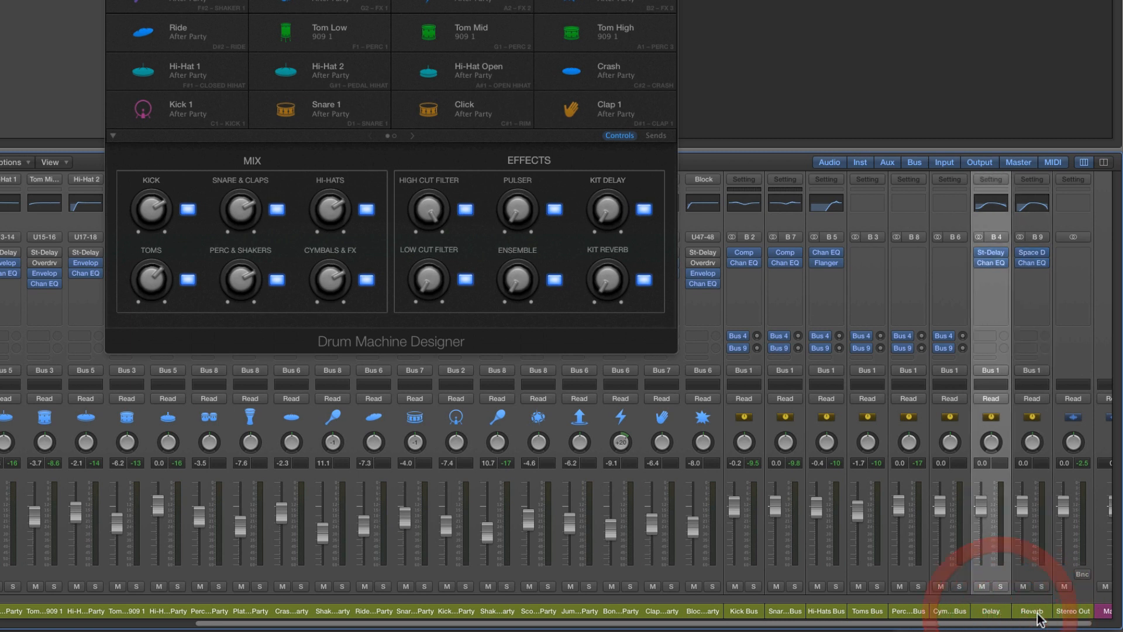
left_click(1025, 612)
left_click(1001, 616)
left_click(1027, 611)
left_click(1001, 615)
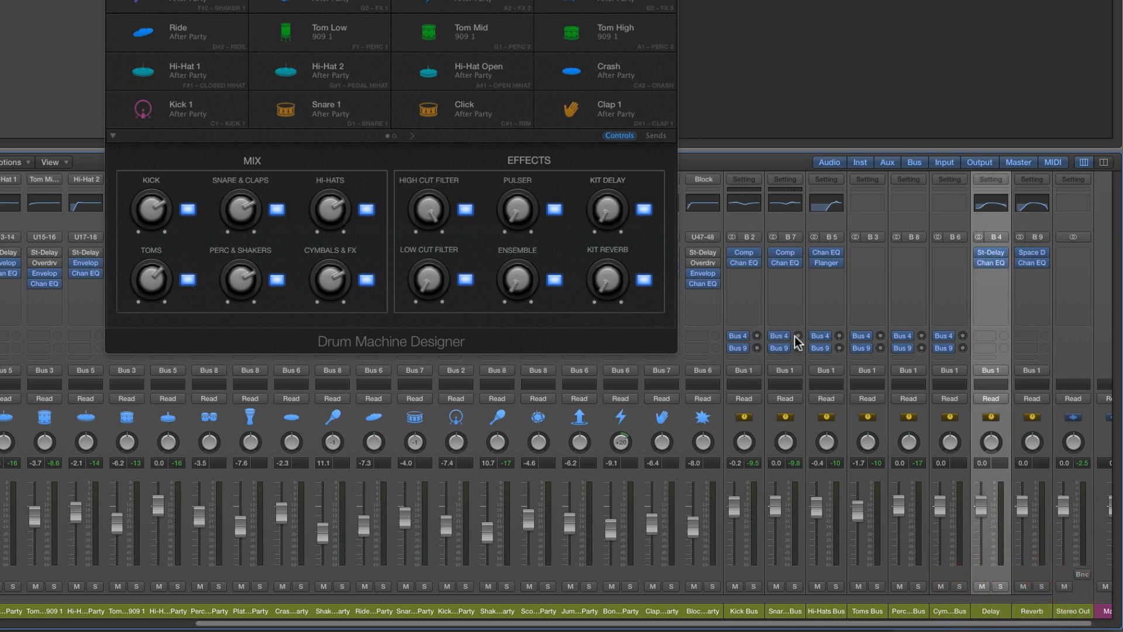
Raise the Snare & Claps Bus send to Bus 4 to -12.0 dB, and load the 1\16 Note preset in the Delay channel's Stereo Delay
left_click(796, 298)
mouse_move(797, 342)
left_mouse_down()
mouse_move(793, 289)
mouse_move(797, 325)
left_mouse_up()
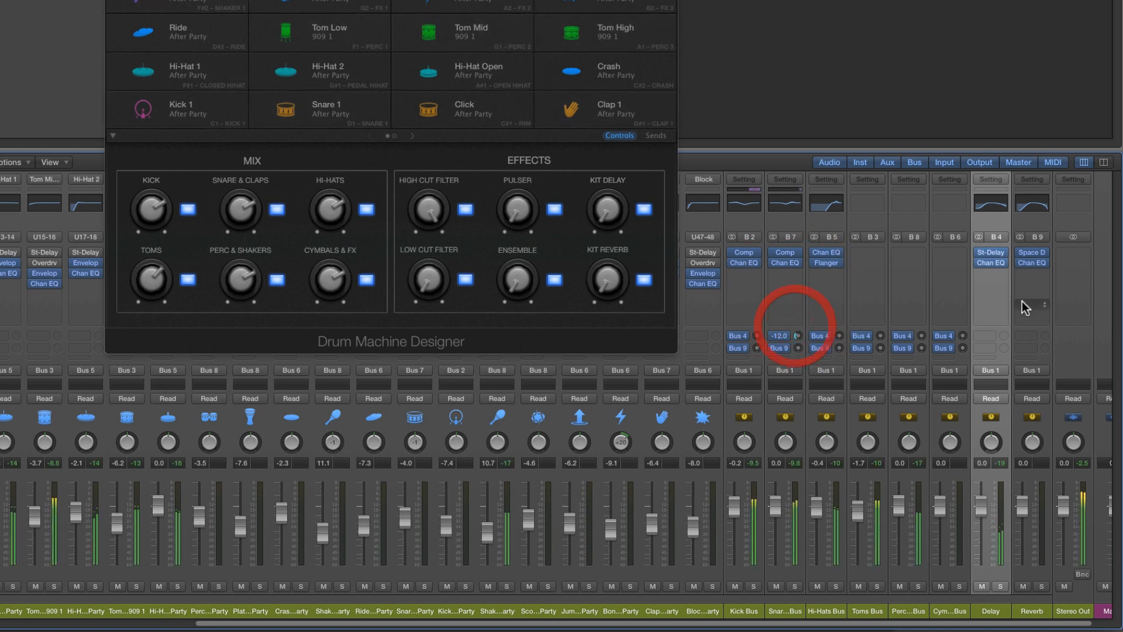
left_click(994, 252)
left_click_drag(377, 179, 494, 235)
left_click(485, 256)
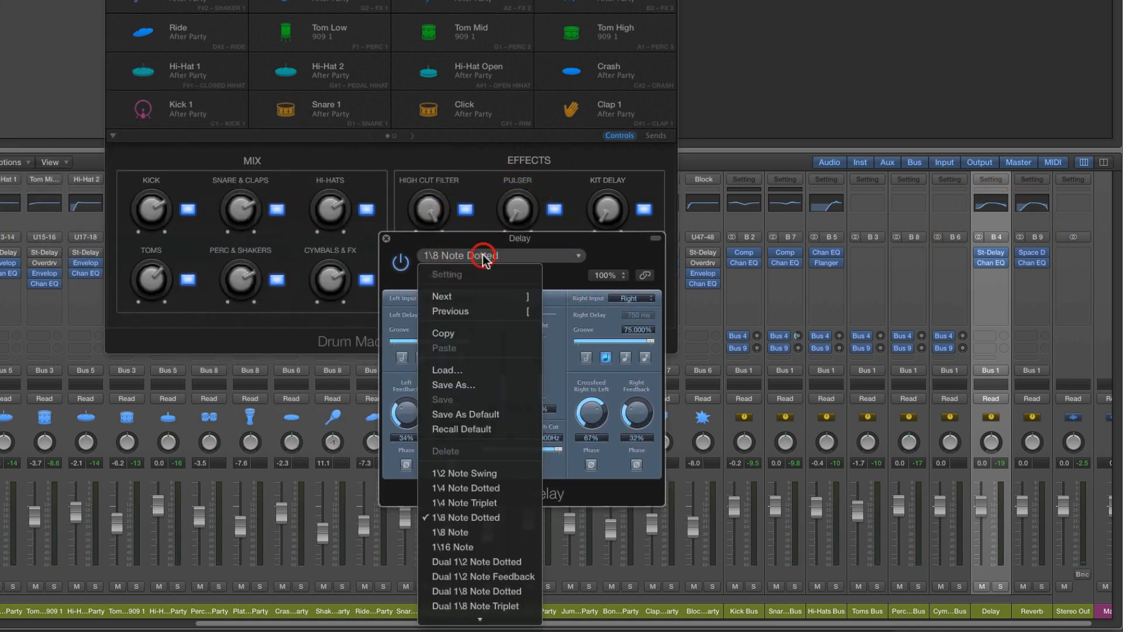
left_click(471, 545)
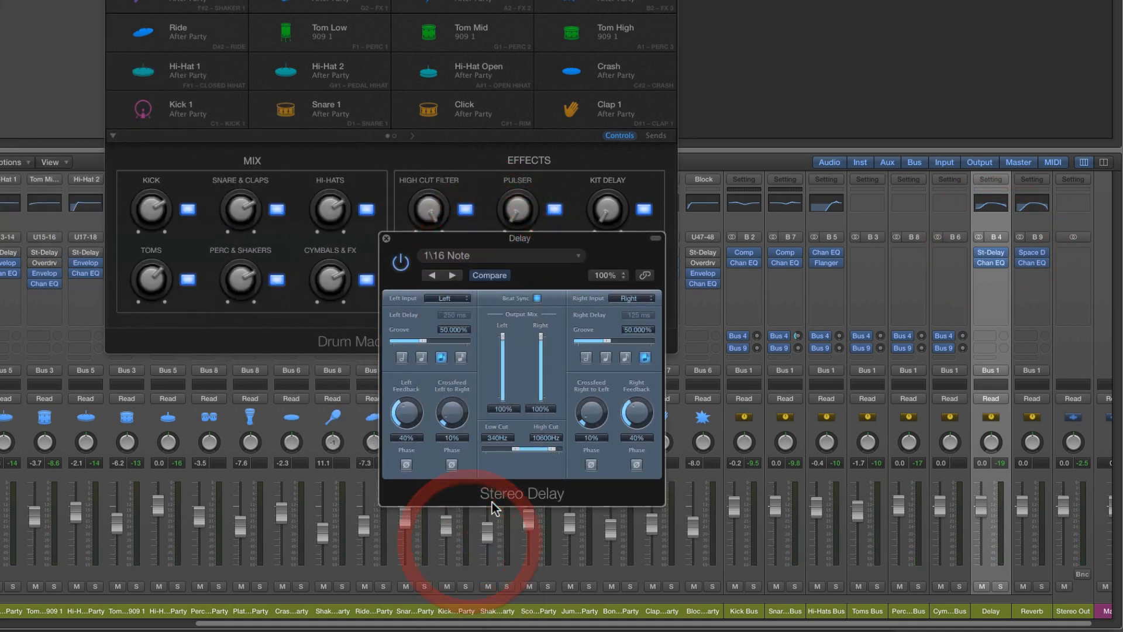
Set both Stereo Delay crossfeeds to 0%, left feedback to 14% and right to 12%, and raise the Snare & Claps Bus 4 send to -3.7 dB
left_click_drag(591, 413, 601, 443)
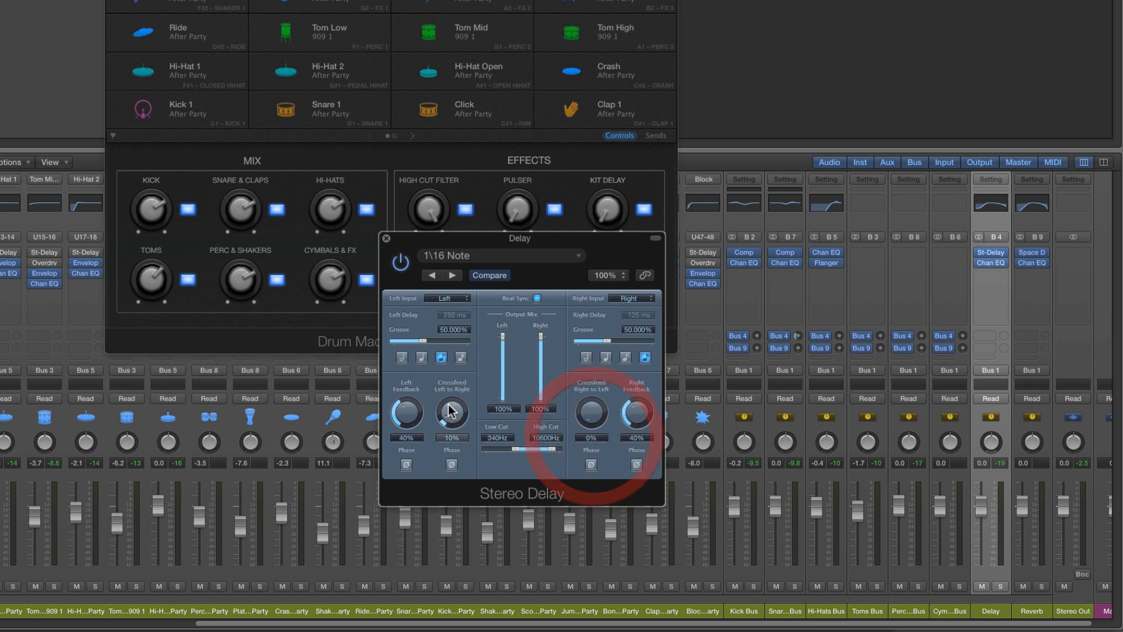
left_click_drag(452, 412, 453, 447)
left_click_drag(406, 412, 410, 438)
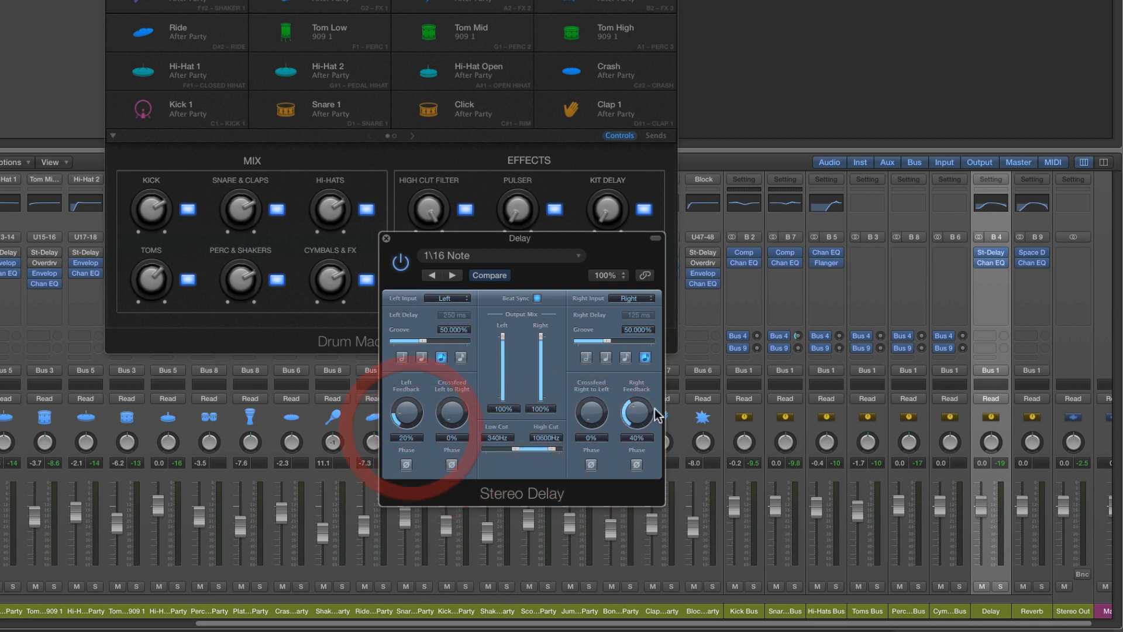
left_click_drag(637, 414, 645, 436)
left_click_drag(798, 335, 796, 306)
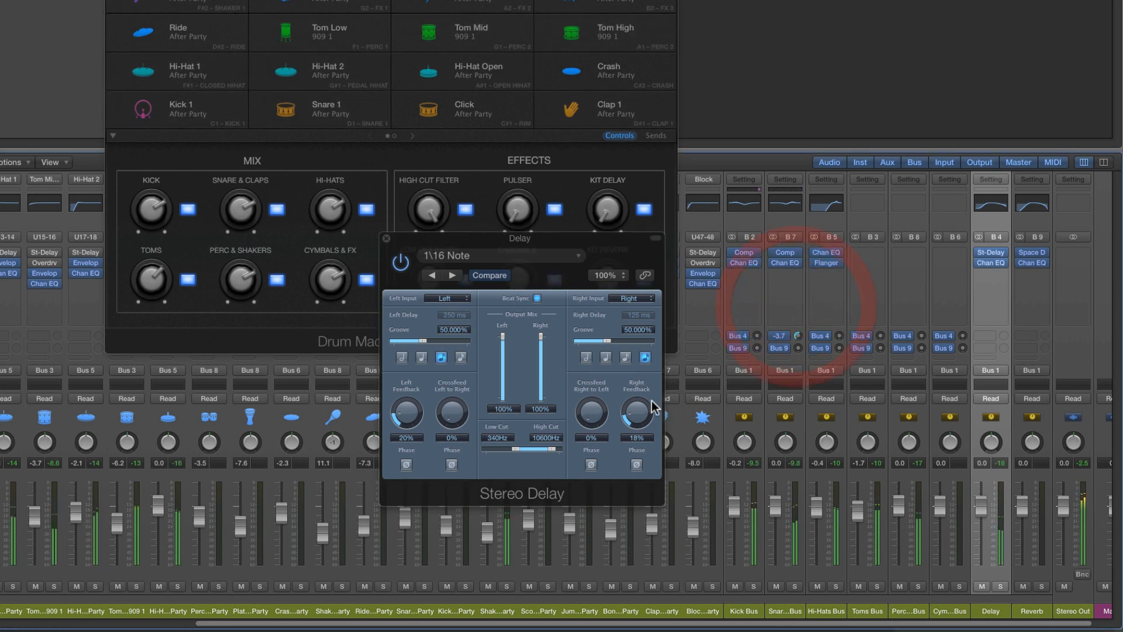
left_click_drag(642, 406, 645, 412)
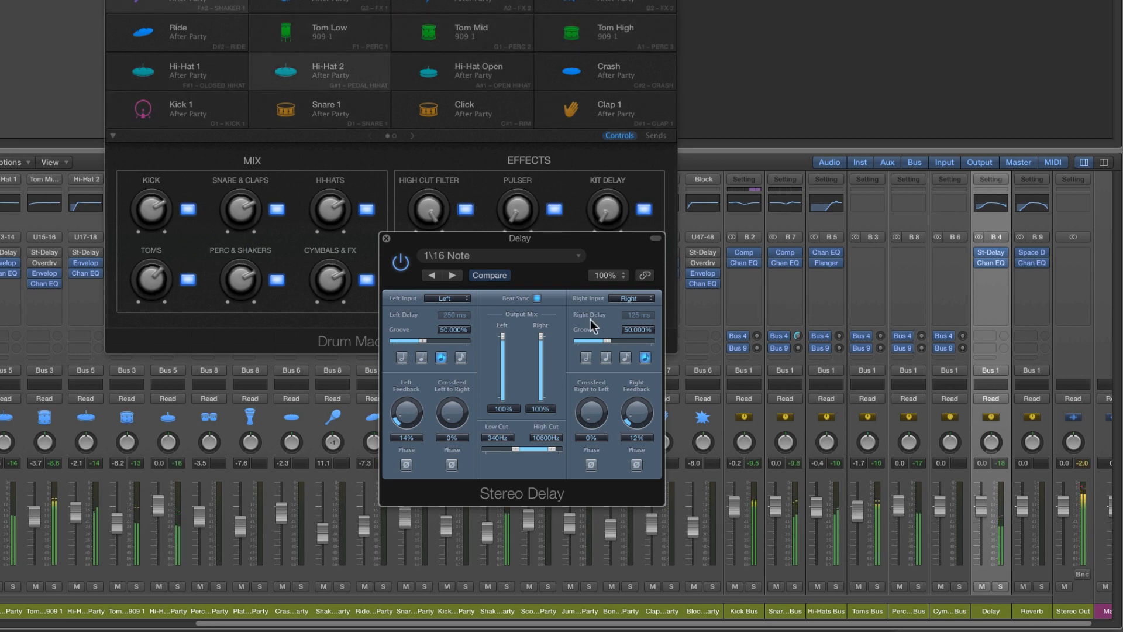
Turn off Beat Sync in the Delay channel's Stereo Delay and set the left delay to 80 ms and the right to 70 ms
left_click(538, 298)
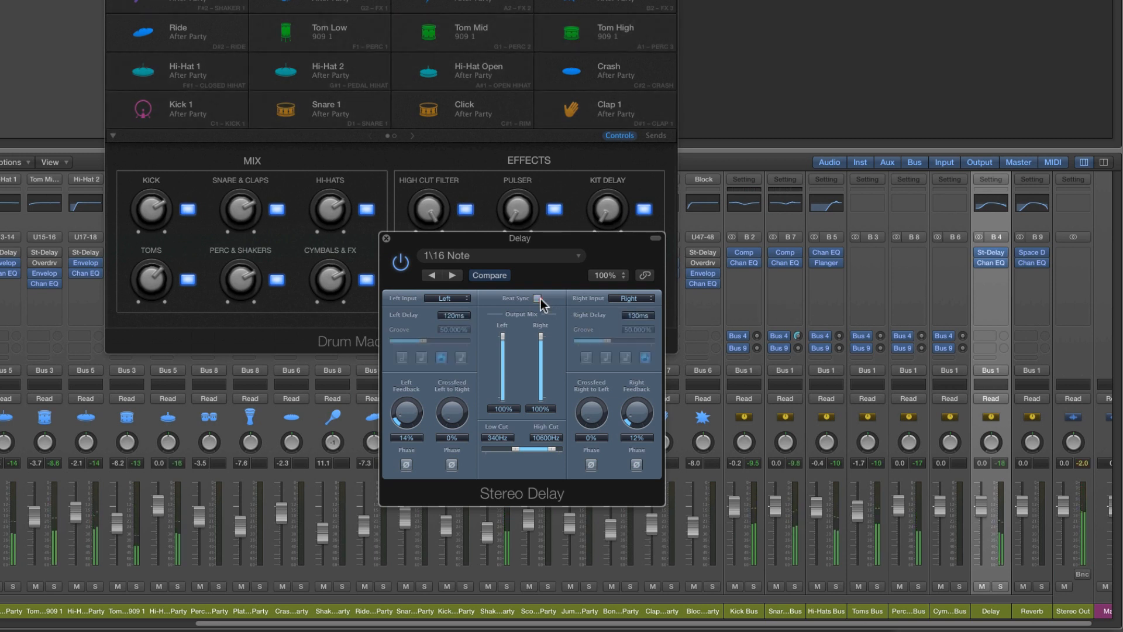
left_click(461, 316)
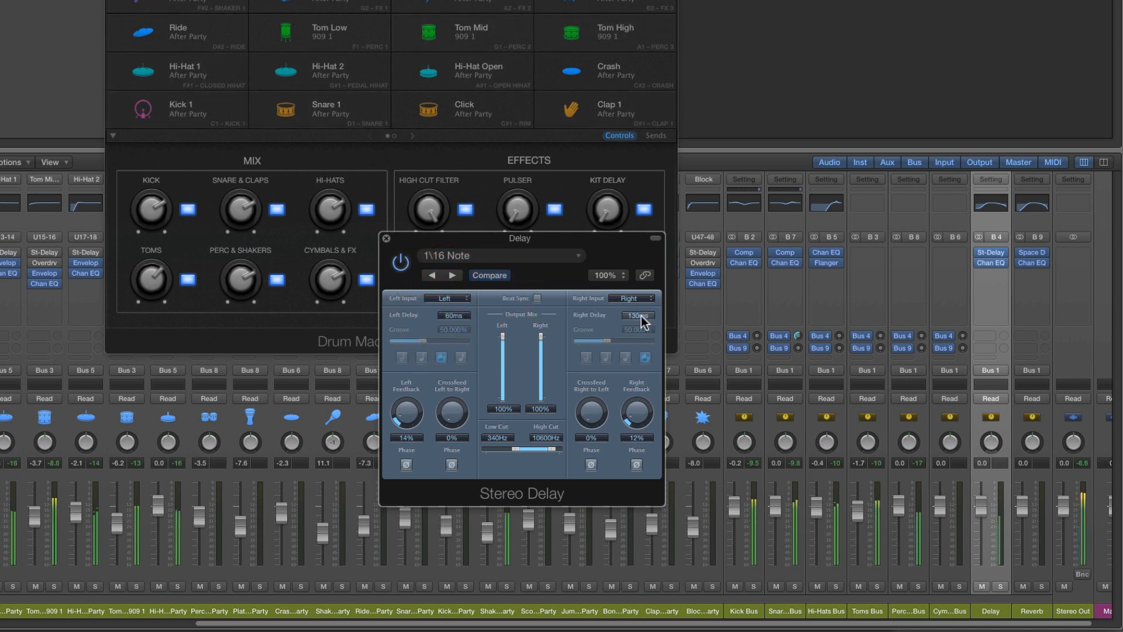
left_click_drag(642, 320, 643, 328)
left_click_drag(452, 319, 456, 320)
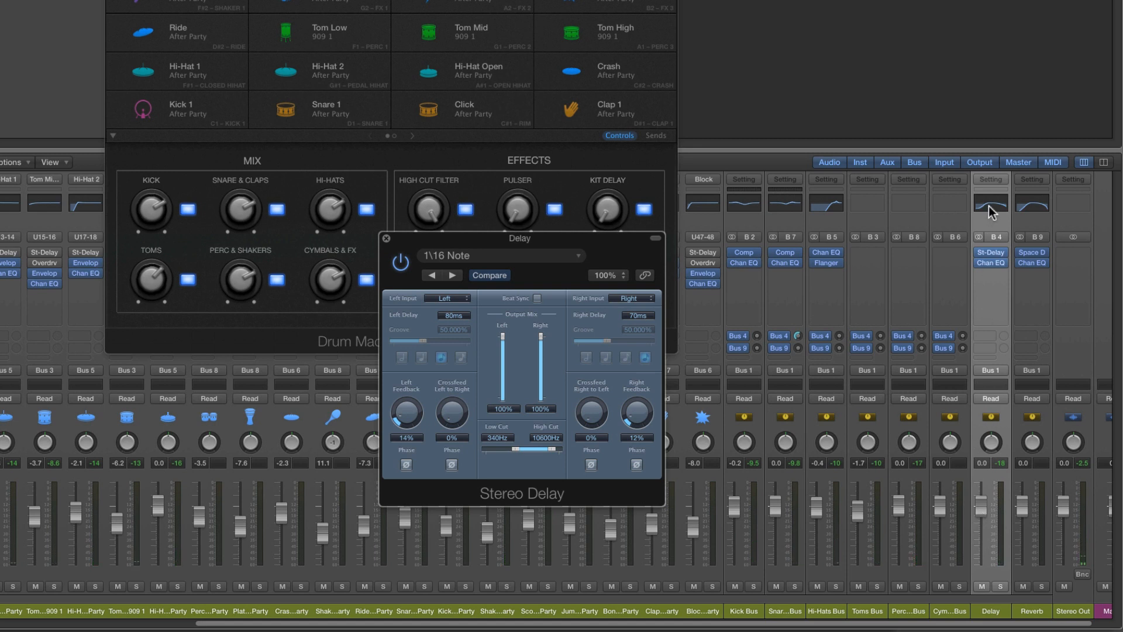
left_click(386, 238)
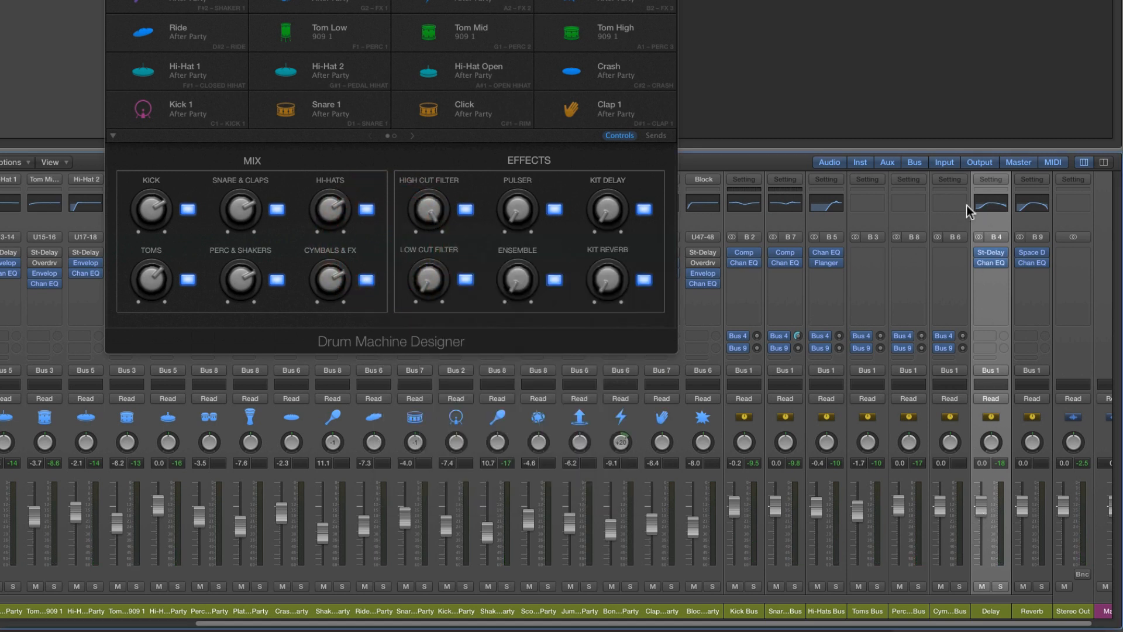
Shape the Delay channel's EQ with the low shelf at 39.5 Hz, the high shelf at 5700 Hz and the 750 Hz peak at 540 Hz, +4.5 dB
left_click(993, 206)
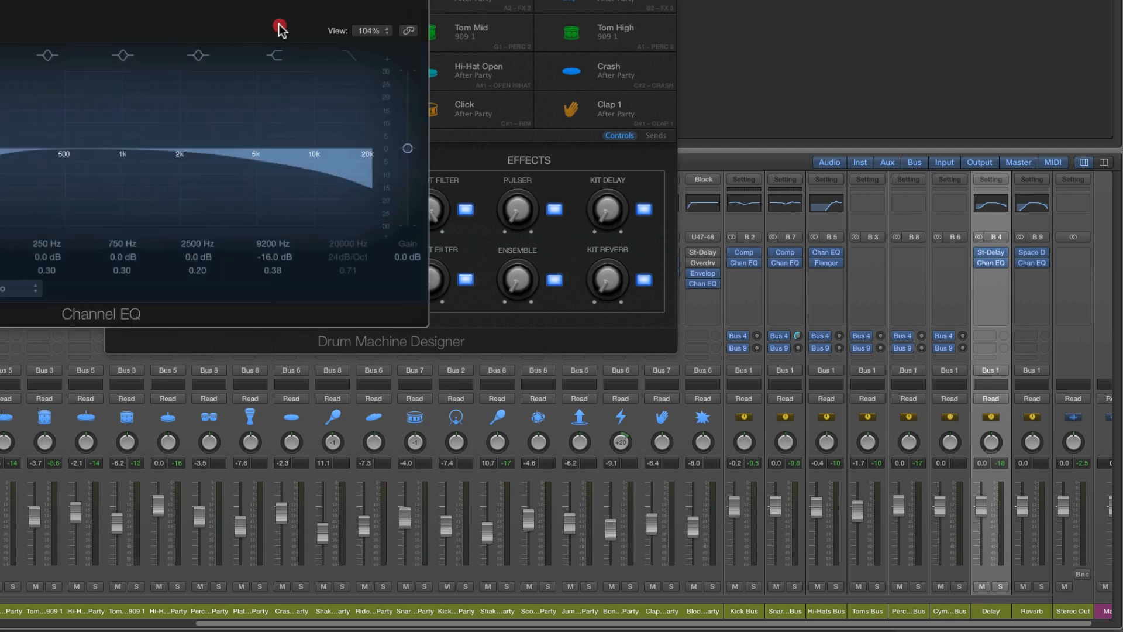
left_click_drag(281, 25, 572, 186)
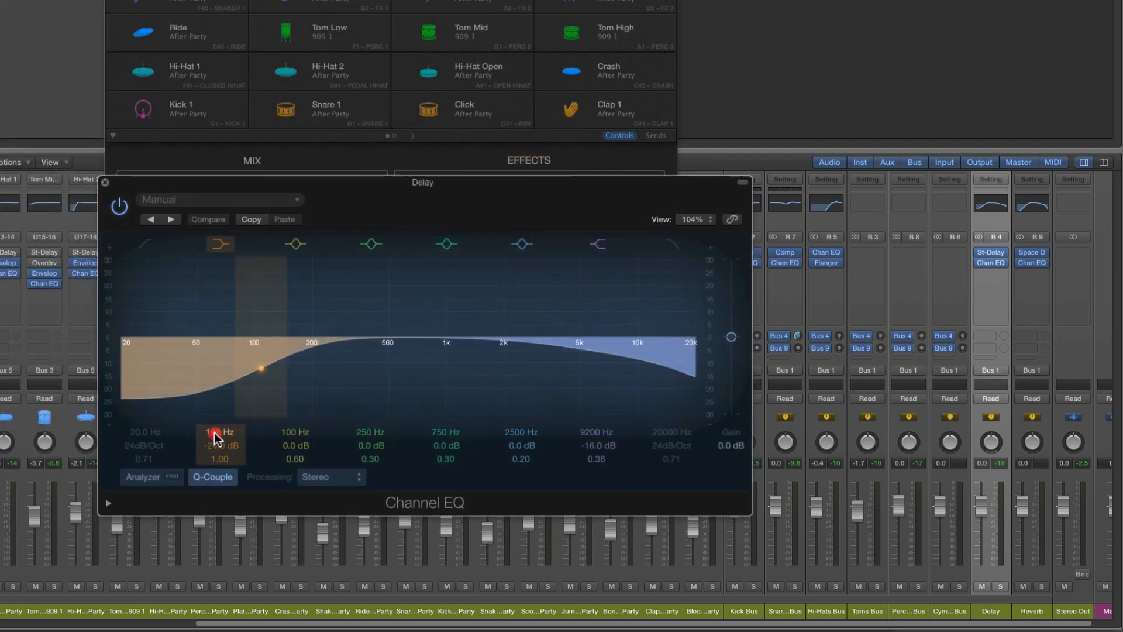
left_click_drag(215, 438, 215, 468)
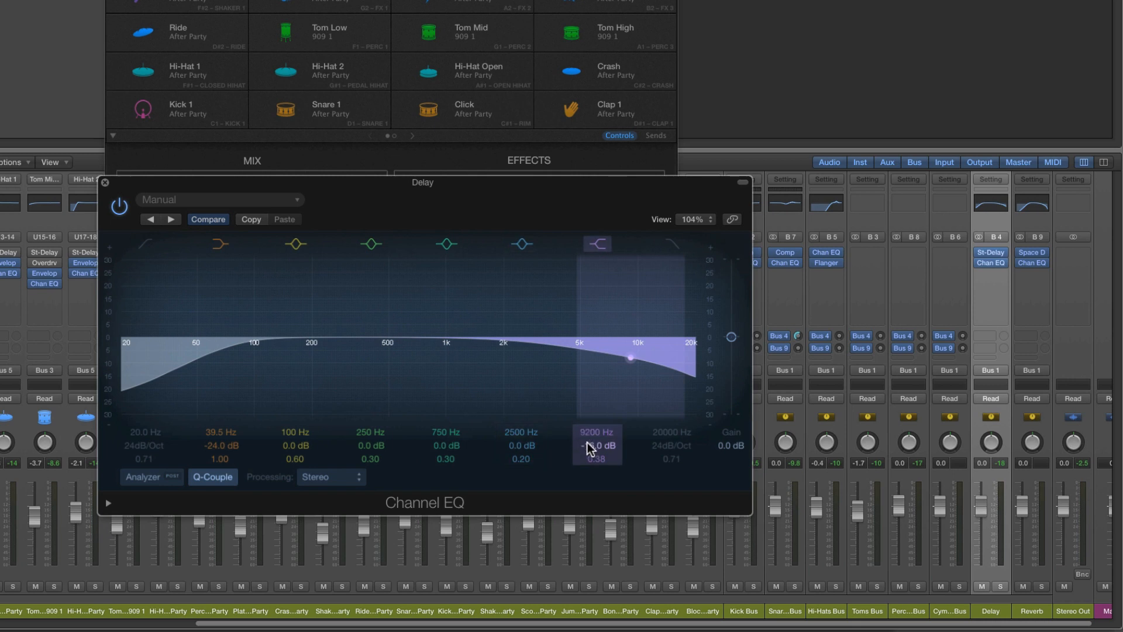
left_click_drag(590, 433, 590, 454)
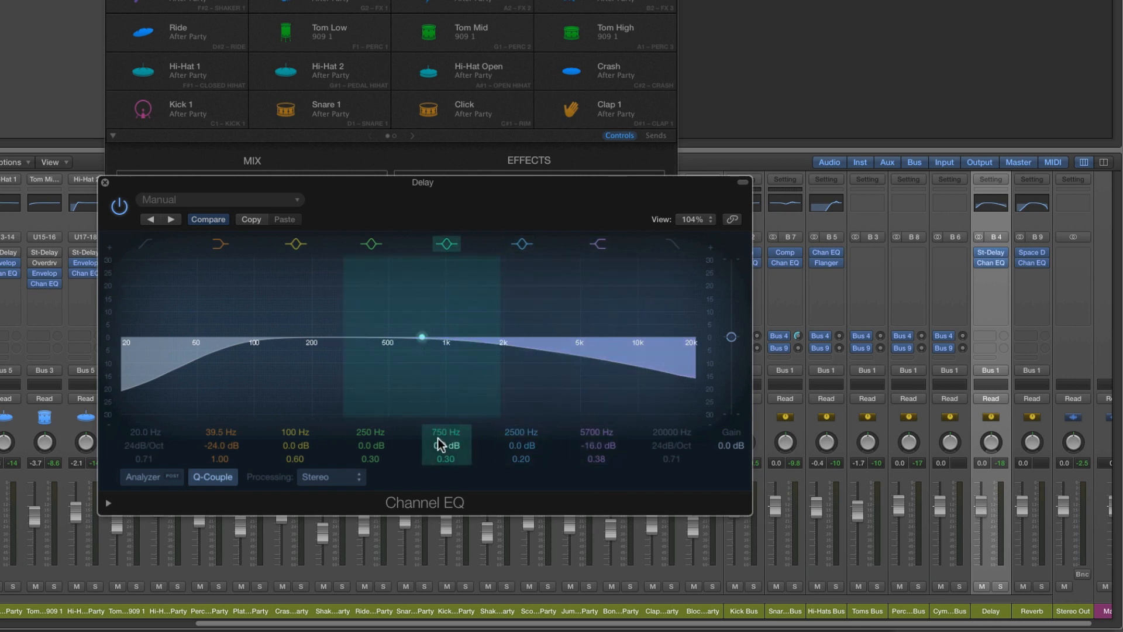
left_click_drag(440, 438, 441, 427)
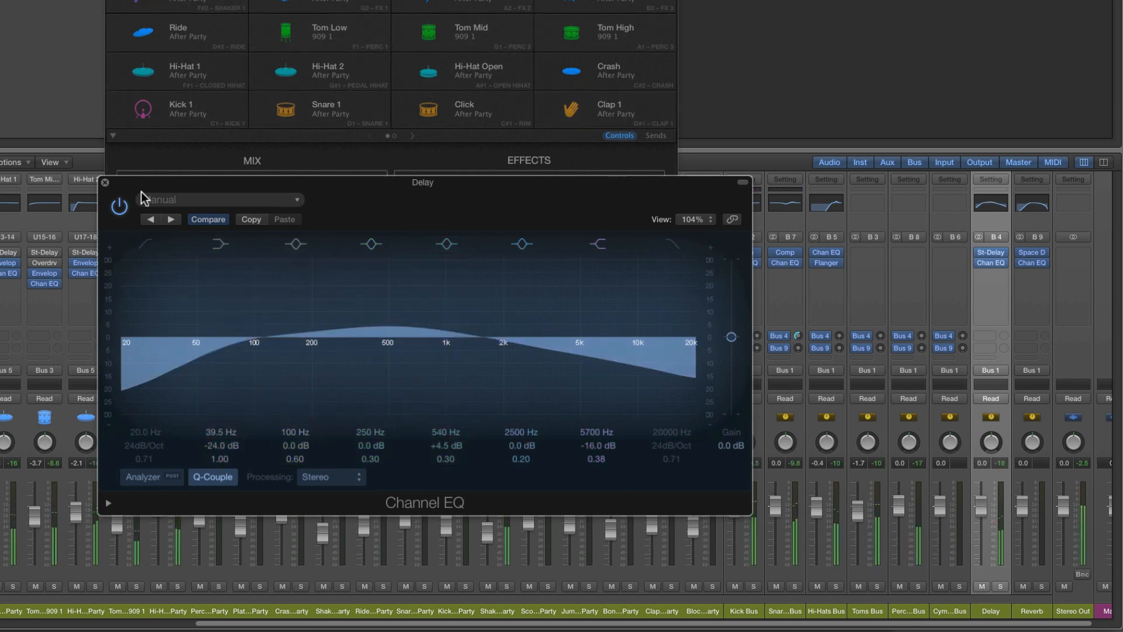
left_click(105, 182)
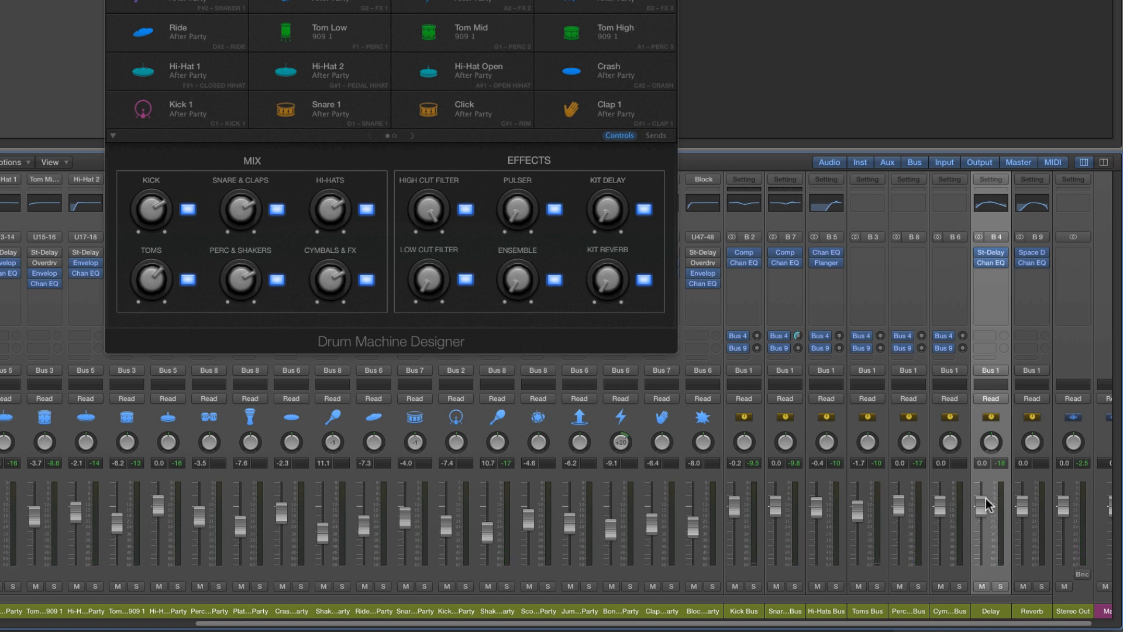
Load the 1.8s Drum Plate preset from the medium plate reverbs in the Reverb channel's Space Designer
left_click(1037, 611)
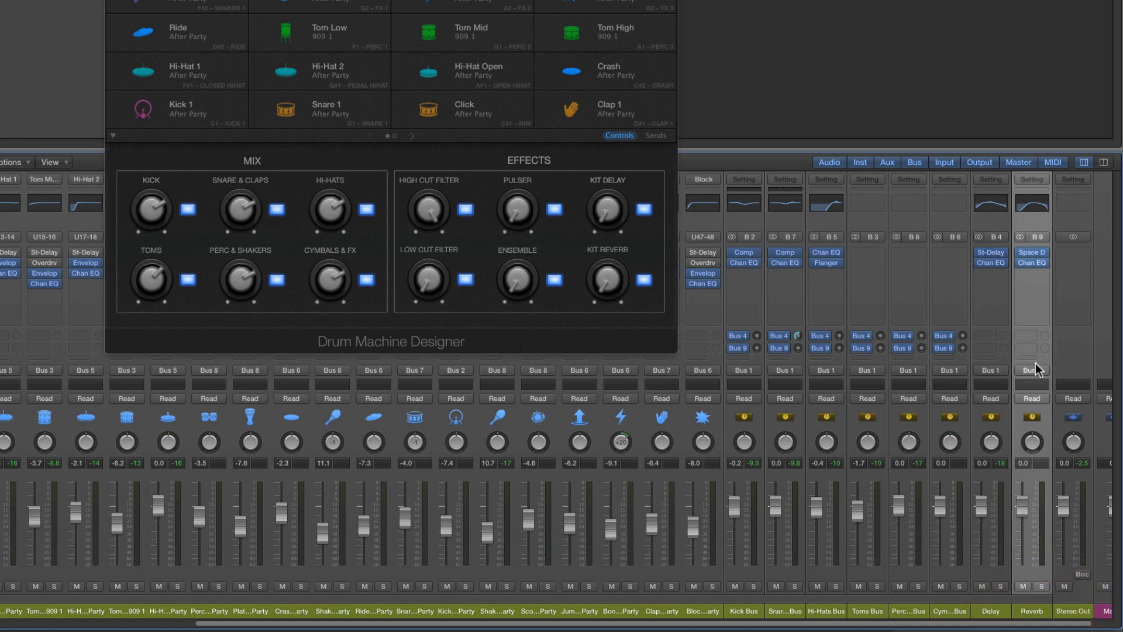
left_click(1034, 257)
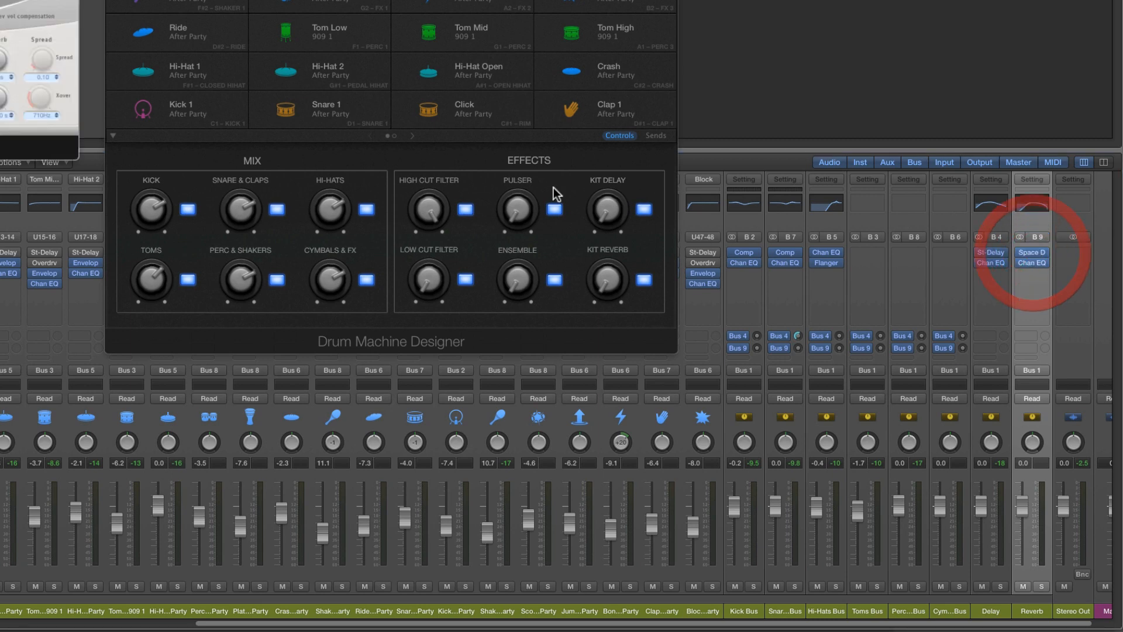
left_click_drag(0, 0, 510, 216)
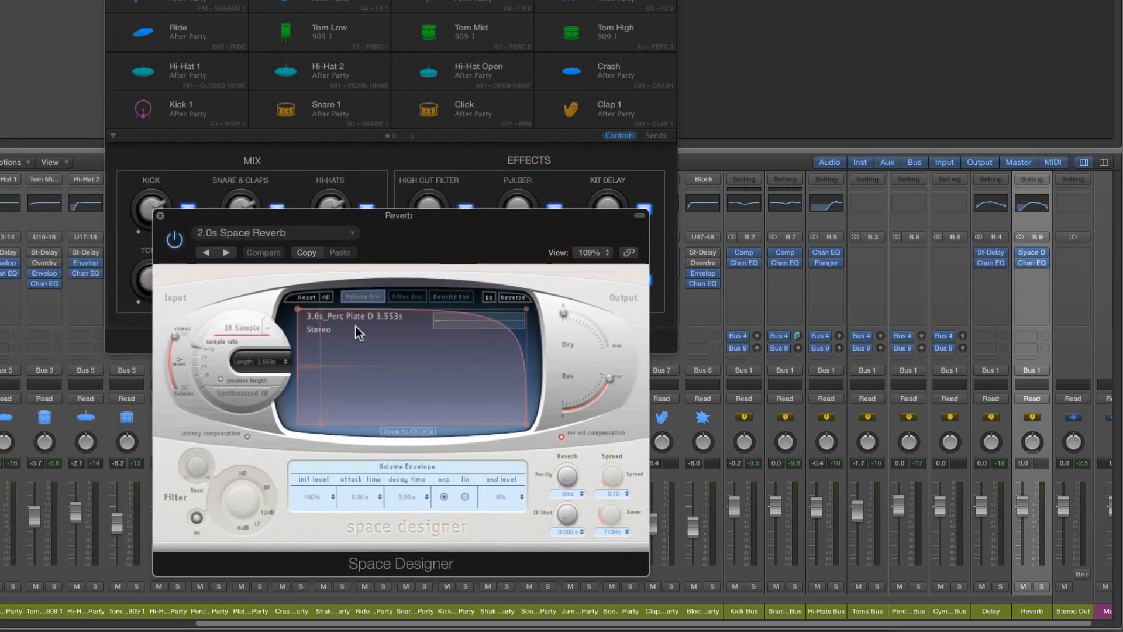
left_click(236, 233)
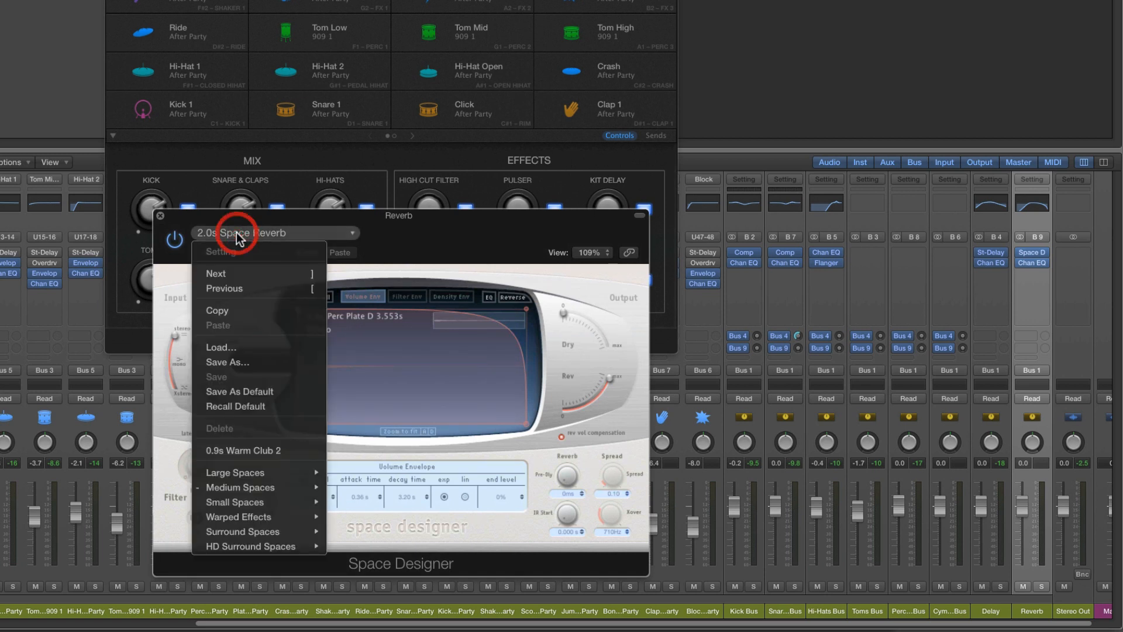
mouse_move(254, 483)
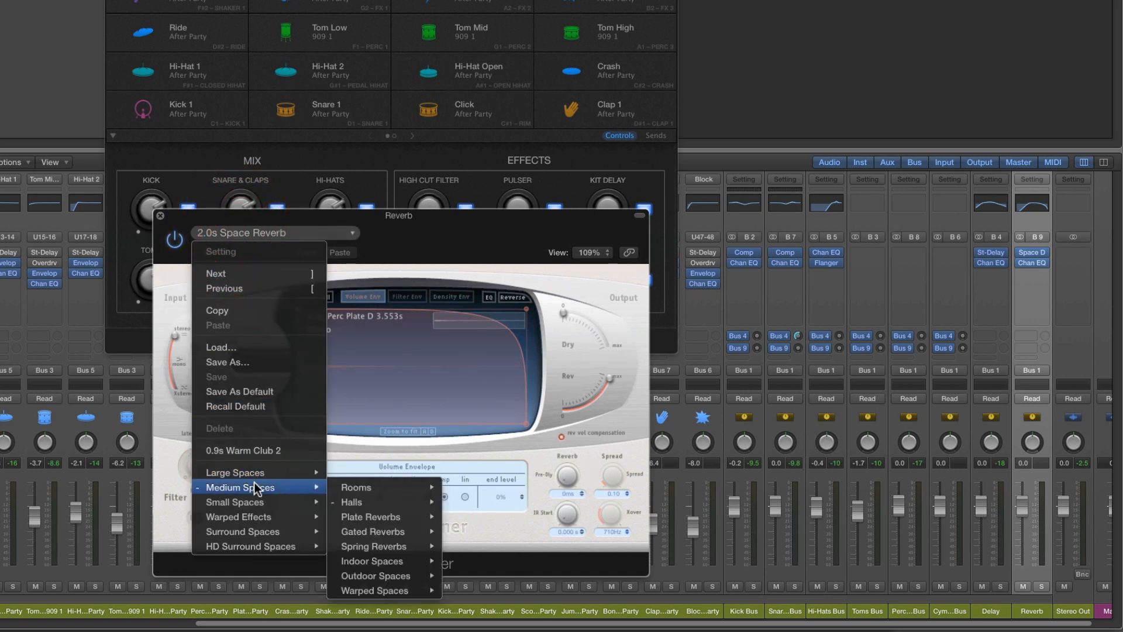
mouse_move(372, 517)
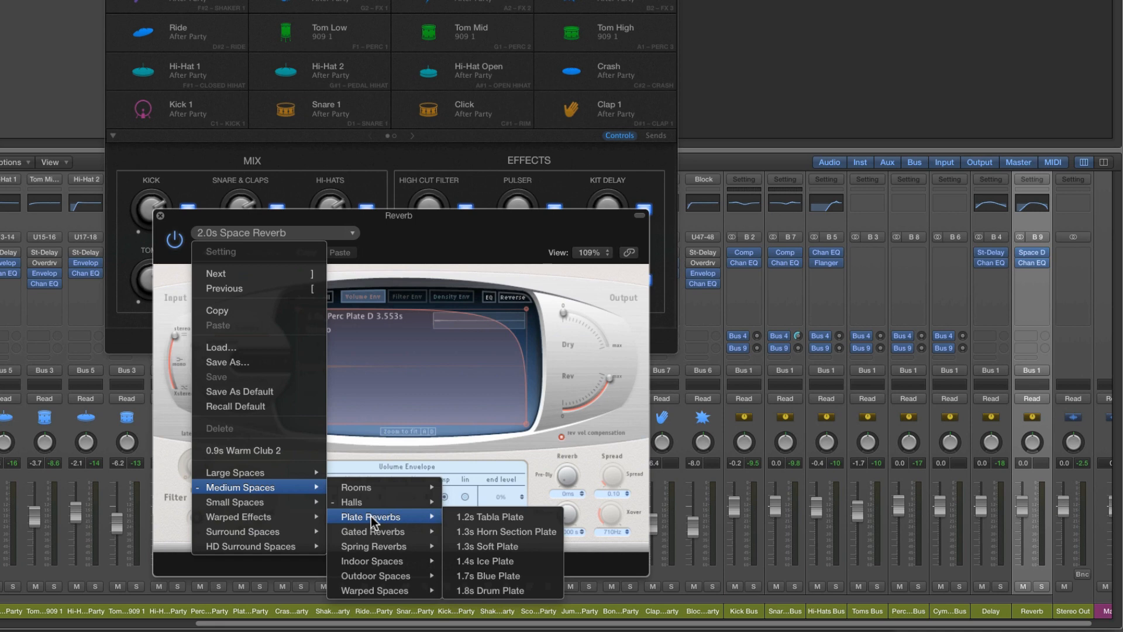
left_click(515, 592)
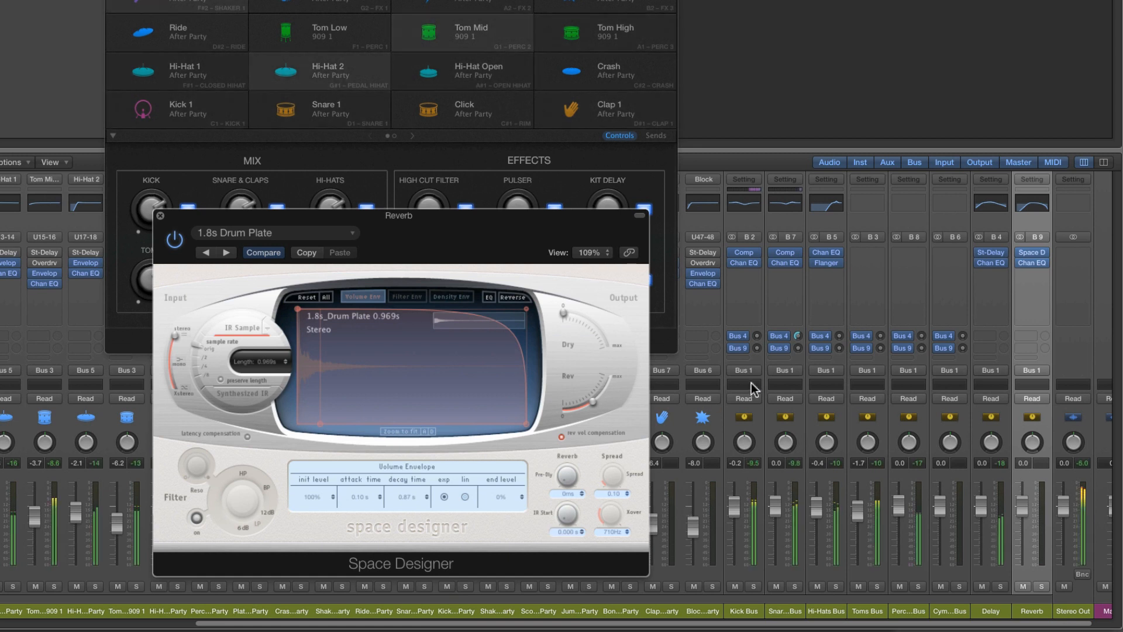
Turn the Snare & Claps Bus send to Bus 4 all the way down and raise its Bus 9 send to -4.9 dB
left_click_drag(799, 336, 810, 413)
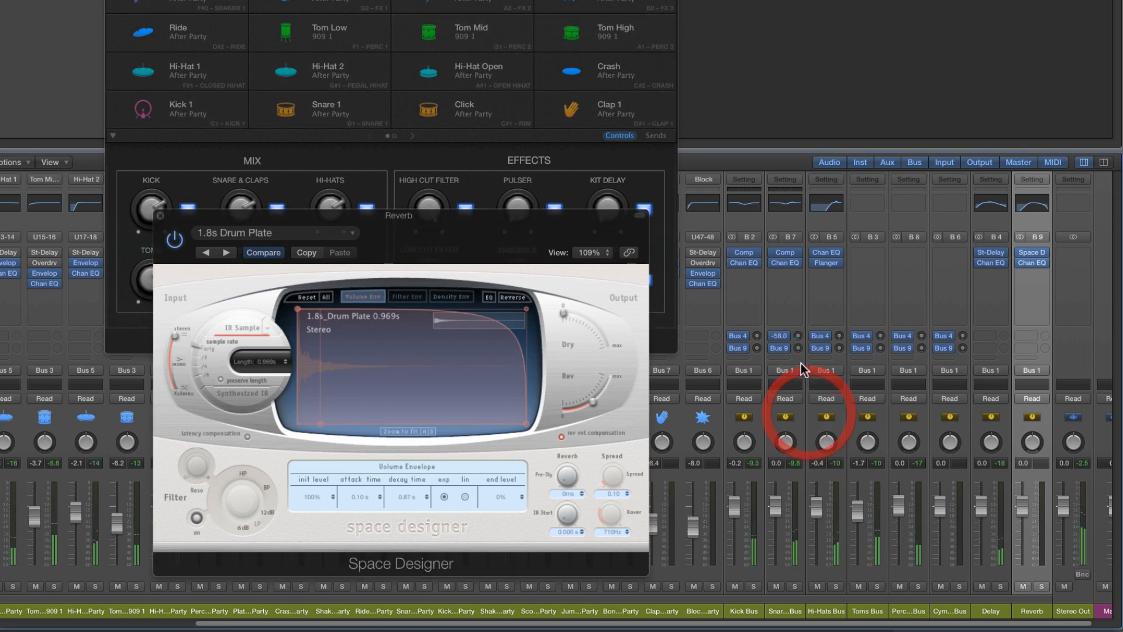
left_click_drag(801, 351, 798, 317)
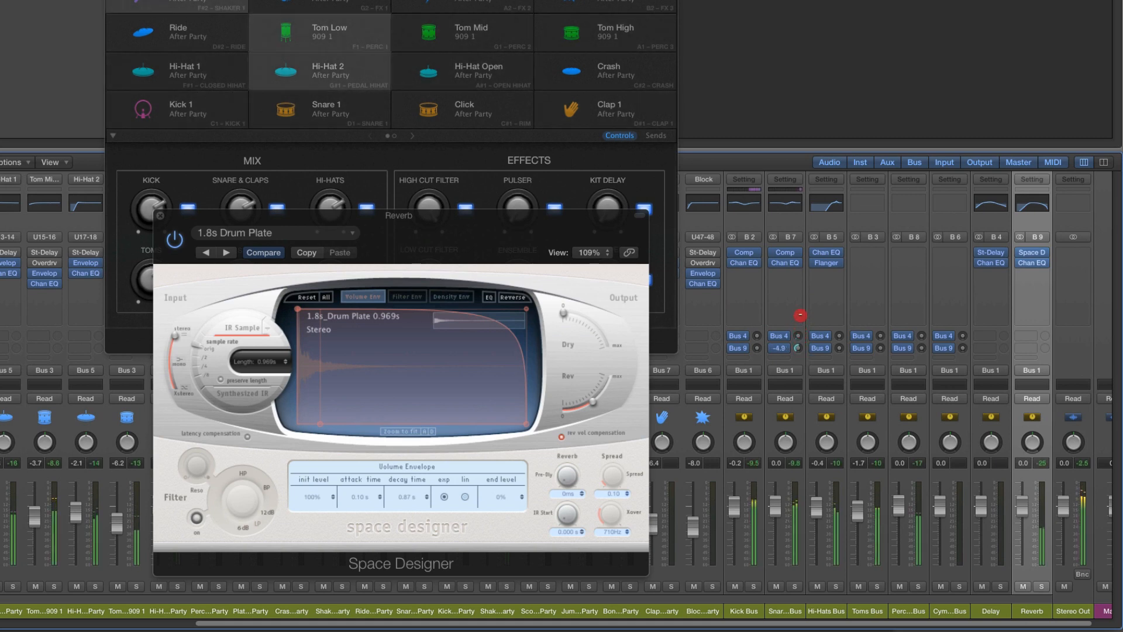
Shape the Reverb channel's EQ with the low cut at 62.0 Hz, the high cut at 1620 Hz and the 230 Hz peak at 360 Hz, +4.5 dB
left_click(1030, 203)
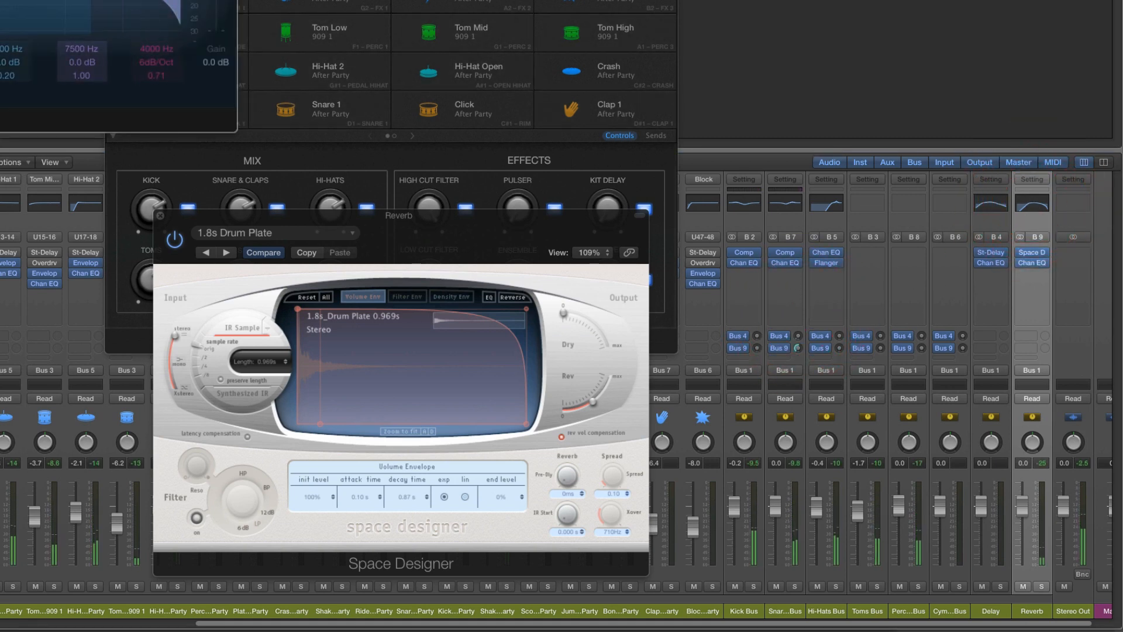
left_click_drag(0, 0, 409, 119)
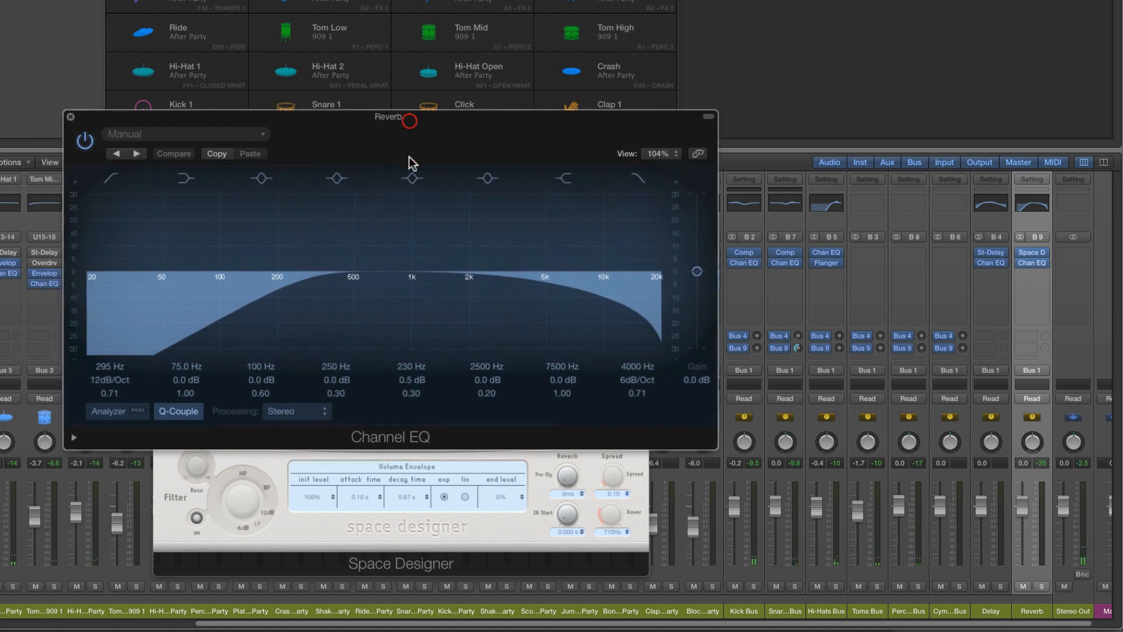
left_click_drag(186, 382, 186, 387)
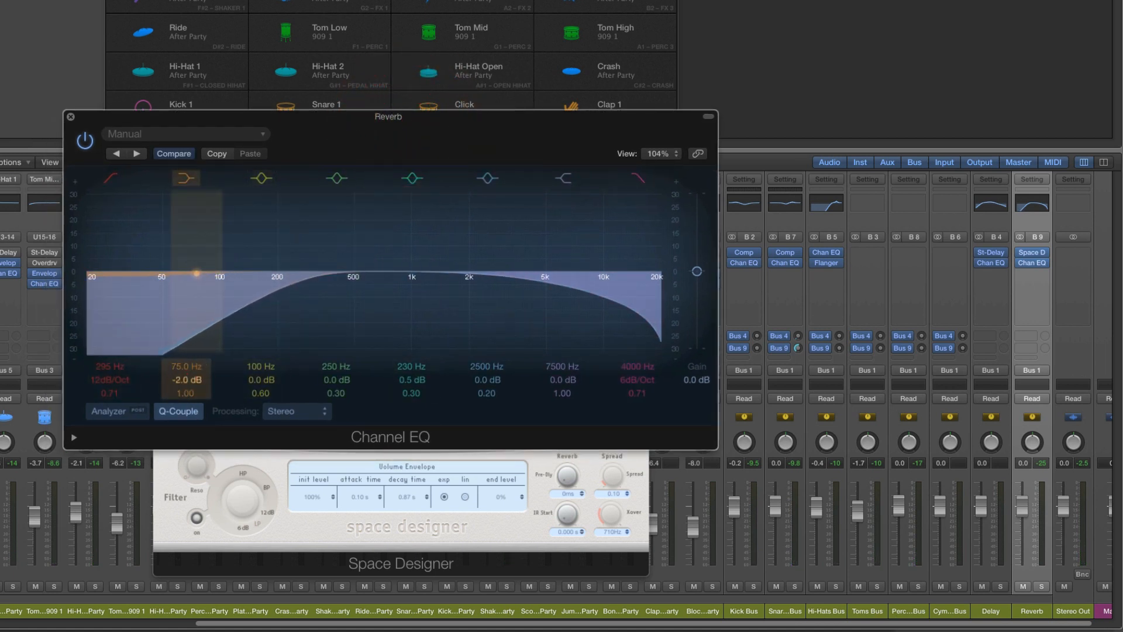
left_click(184, 378, "alt")
left_click_drag(100, 367, 100, 419)
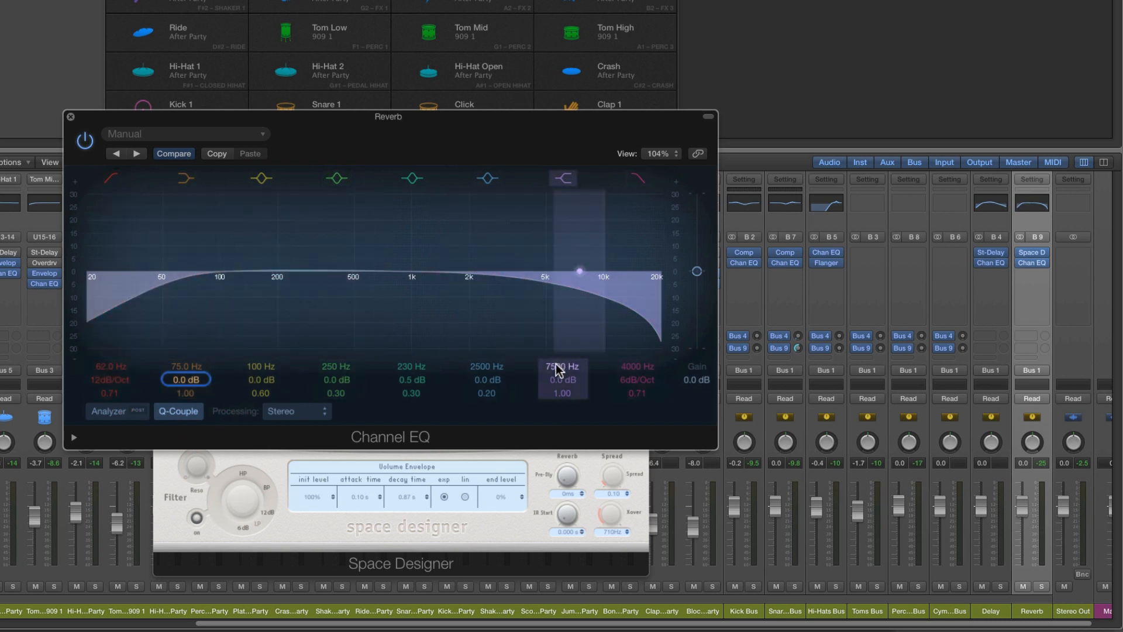
mouse_move(626, 369)
left_mouse_down()
mouse_move(627, 383)
mouse_move(623, 370)
left_mouse_up()
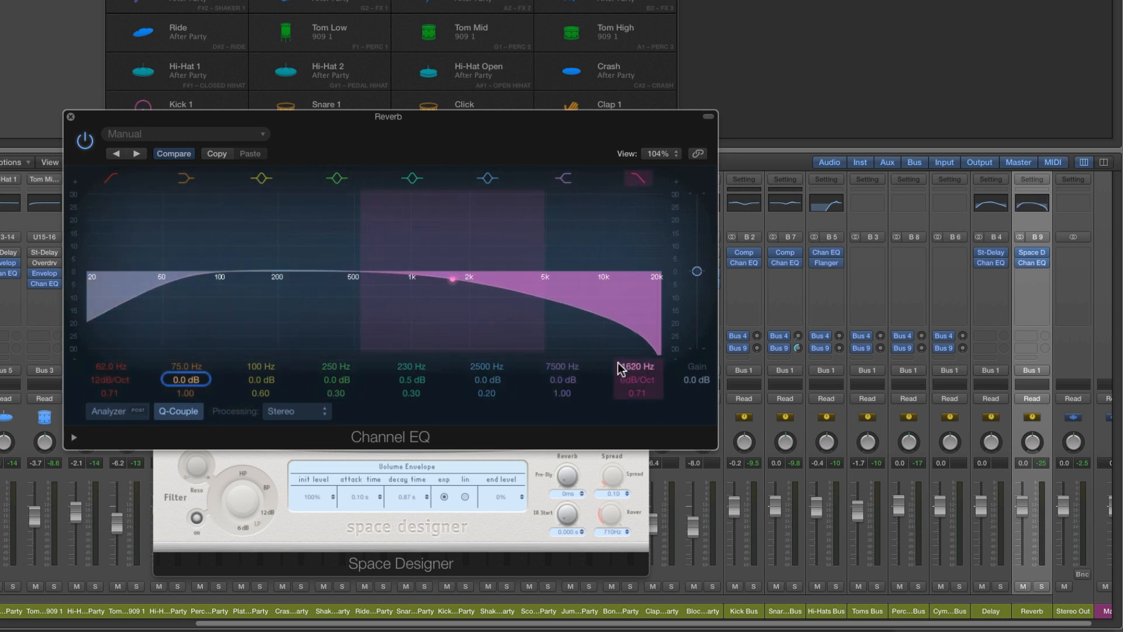
left_click_drag(427, 371, 404, 351)
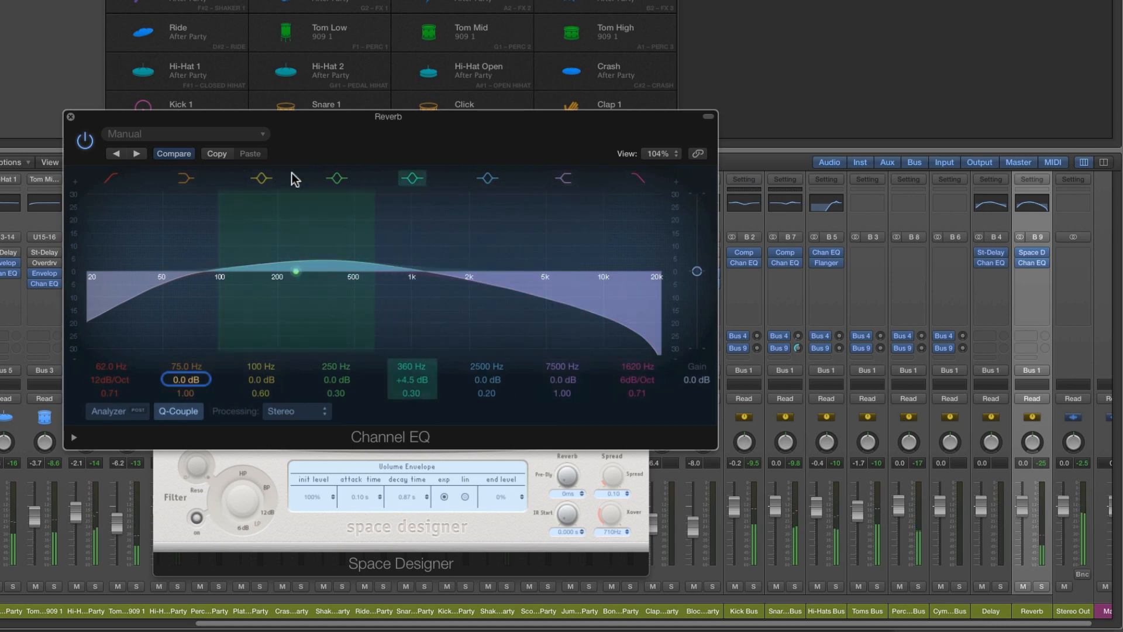
left_click(71, 116)
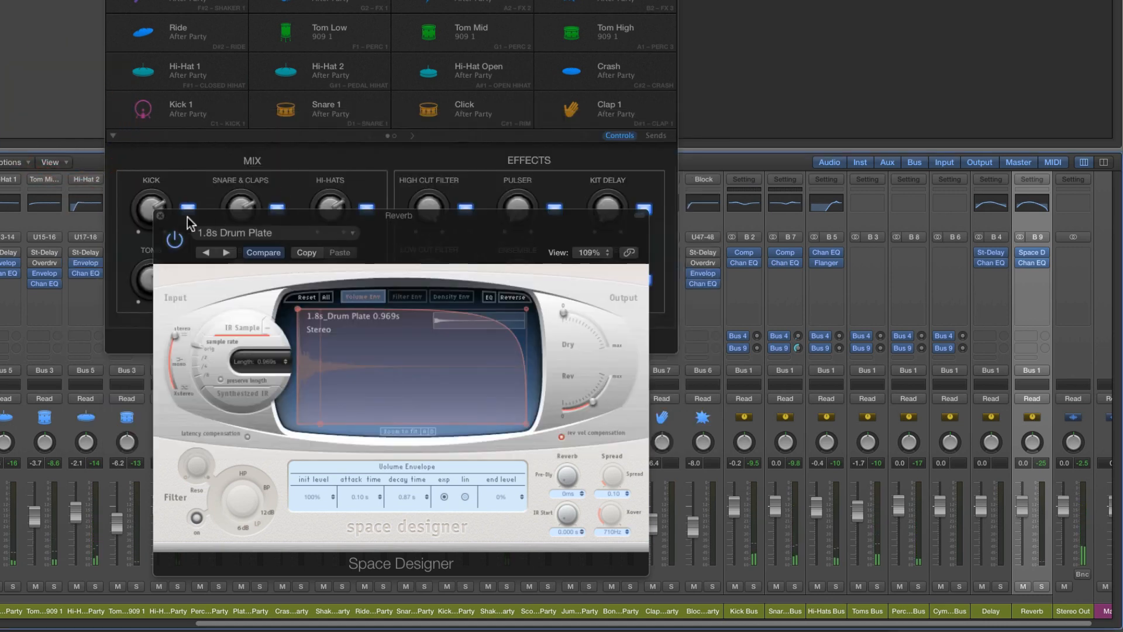
left_click(161, 215)
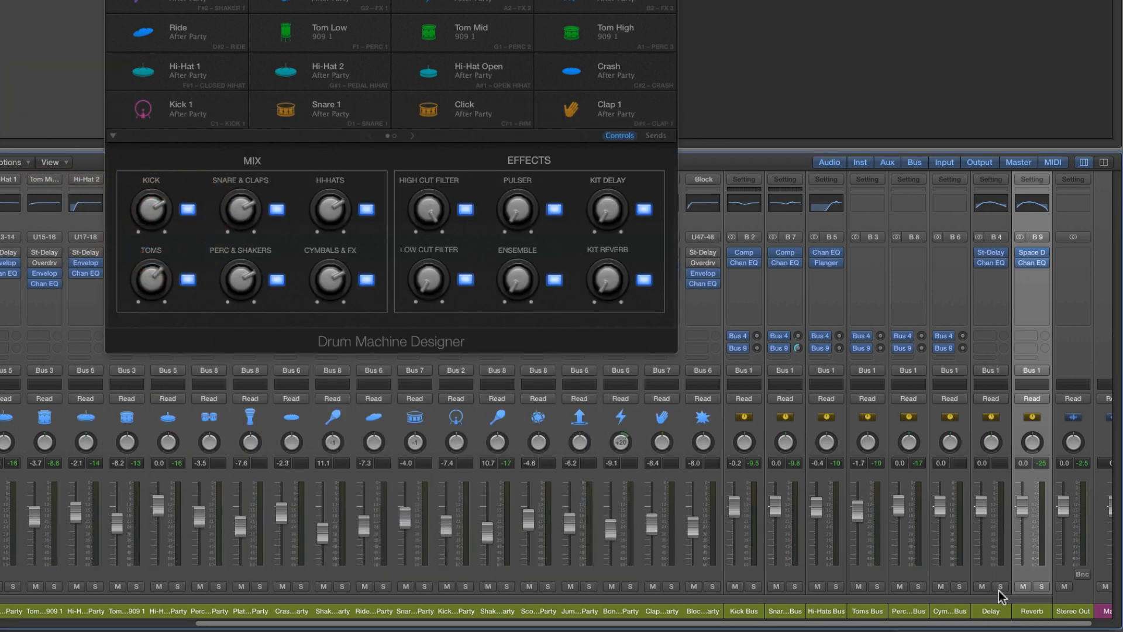
Look over the Delay and Reverb channels and the effects inserted on each of them
left_click(1002, 611)
left_click(1030, 610)
mouse_move(1022, 258)
scroll(876, 564, "right", 1)
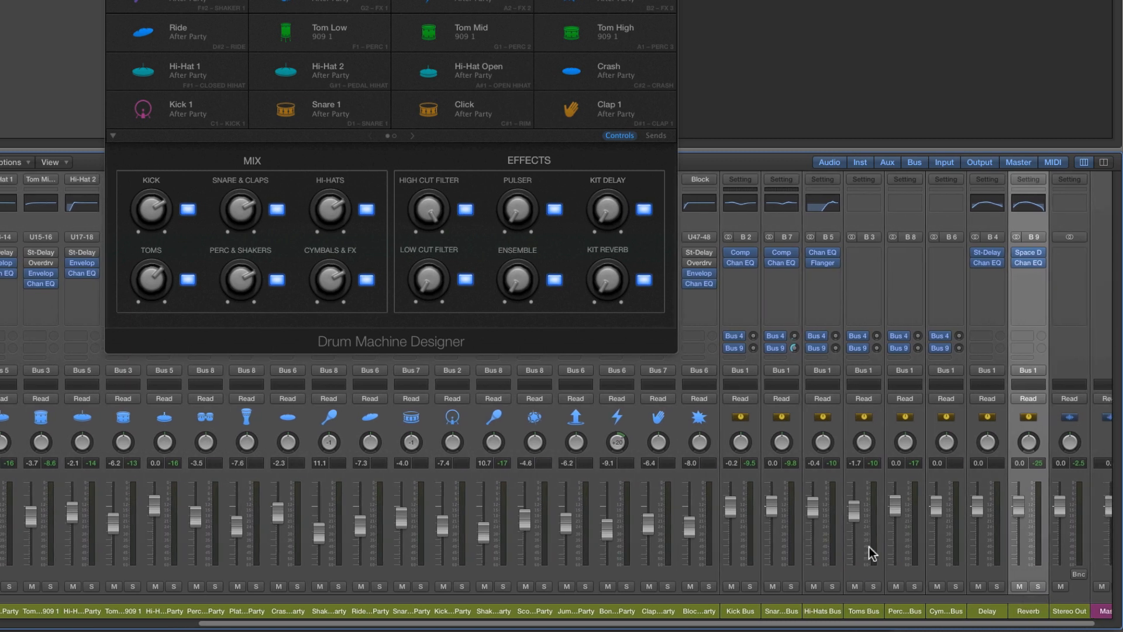
left_click(989, 611)
left_click(1028, 611)
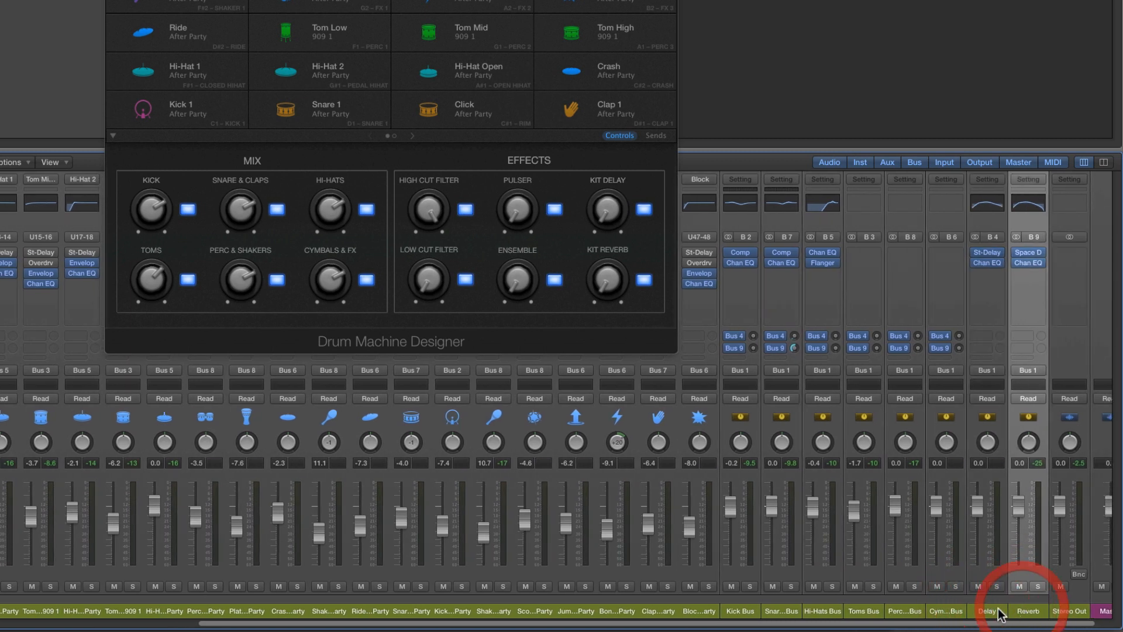
left_click(988, 611)
left_click(1035, 612)
left_click(987, 611)
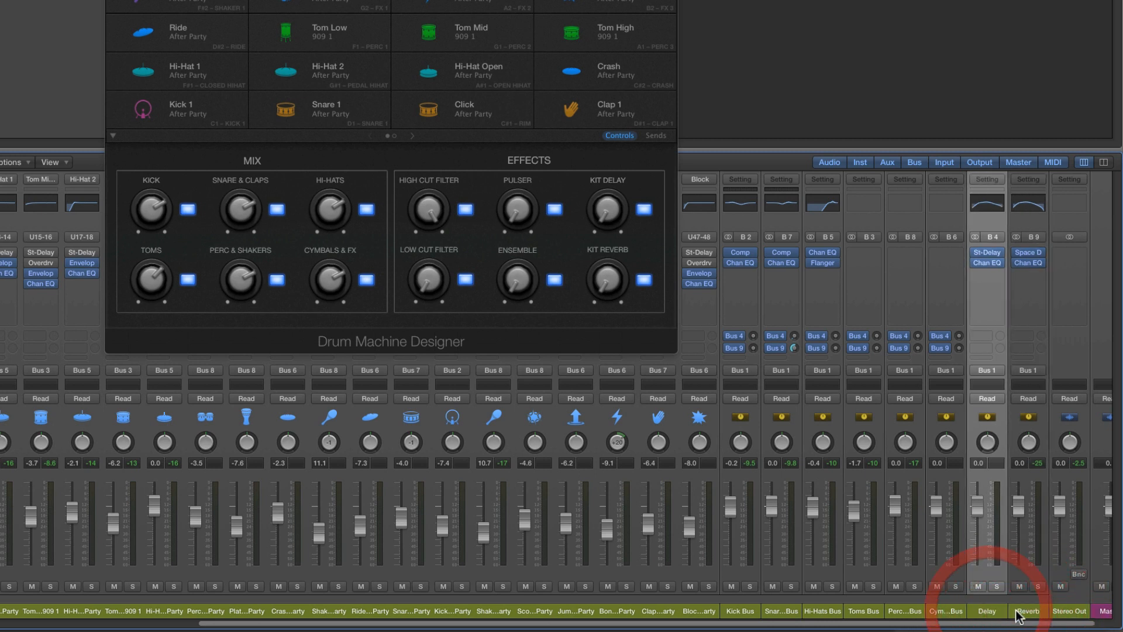
left_click(1026, 611)
left_click(987, 613)
left_click(1028, 611)
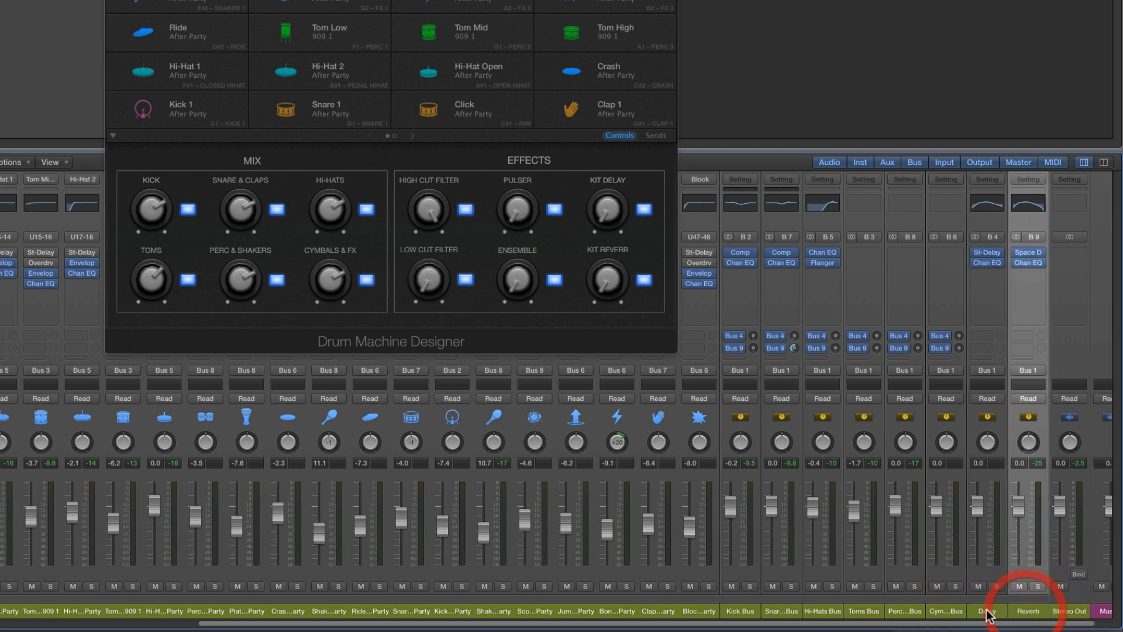
Replace the Stereo Delay on the Delay channel with a stereo Space Designer reverb
left_click(986, 611)
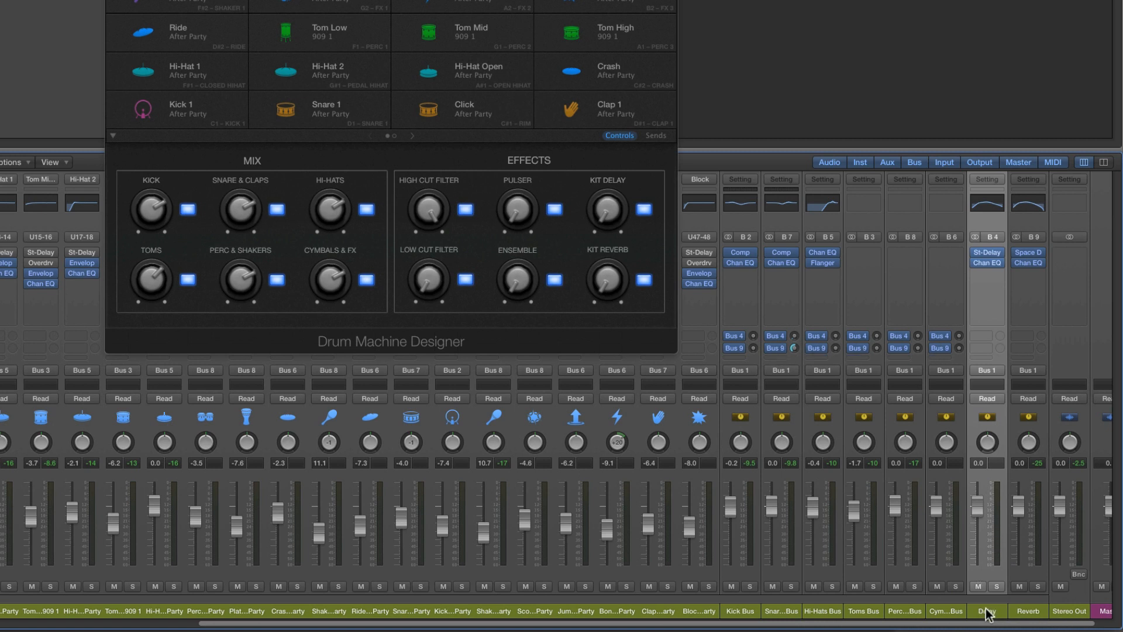
left_click(999, 254)
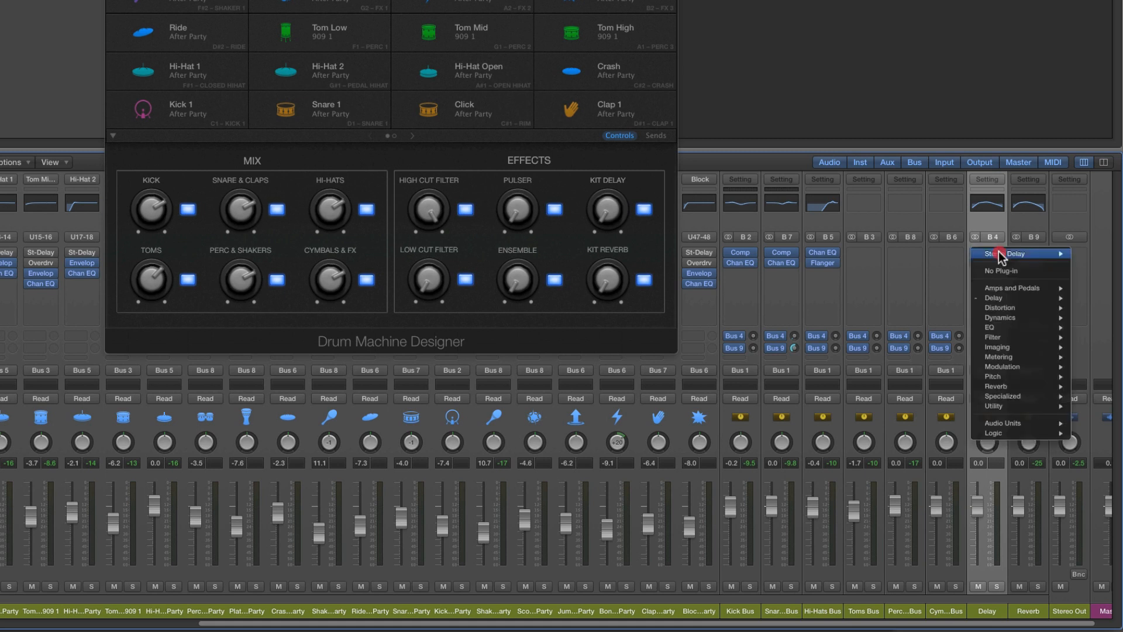
mouse_move(996, 386)
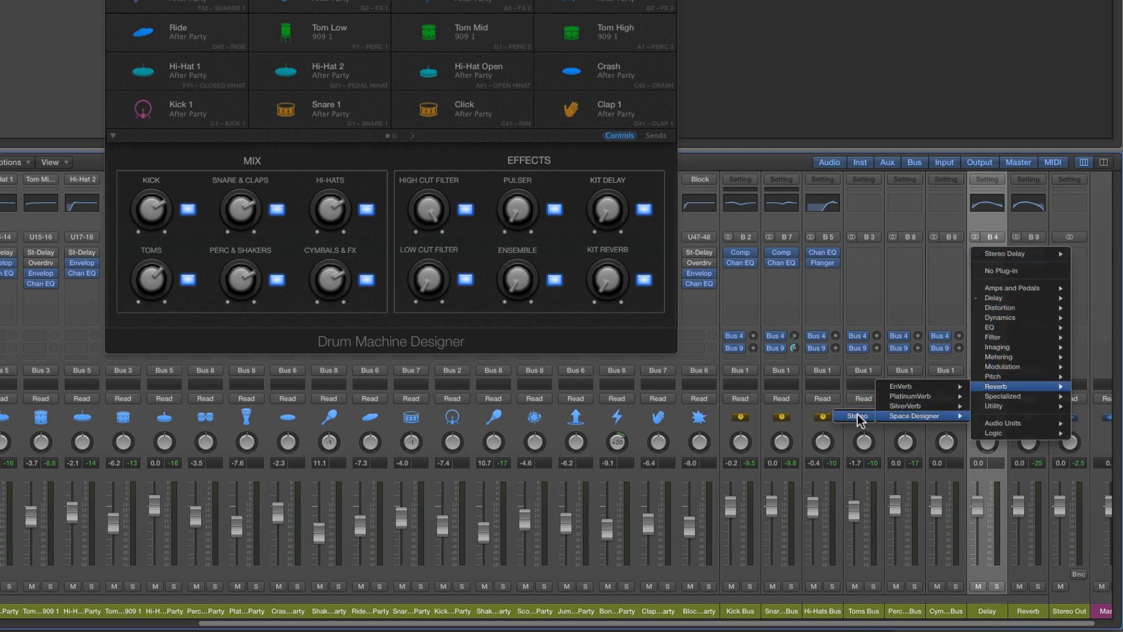
left_click(930, 415)
left_click_drag(0, 0, 487, 181)
Load a 0.6s preset from the small room spaces in the Delay channel's Space Designer and close the plug-in window
left_click(246, 197)
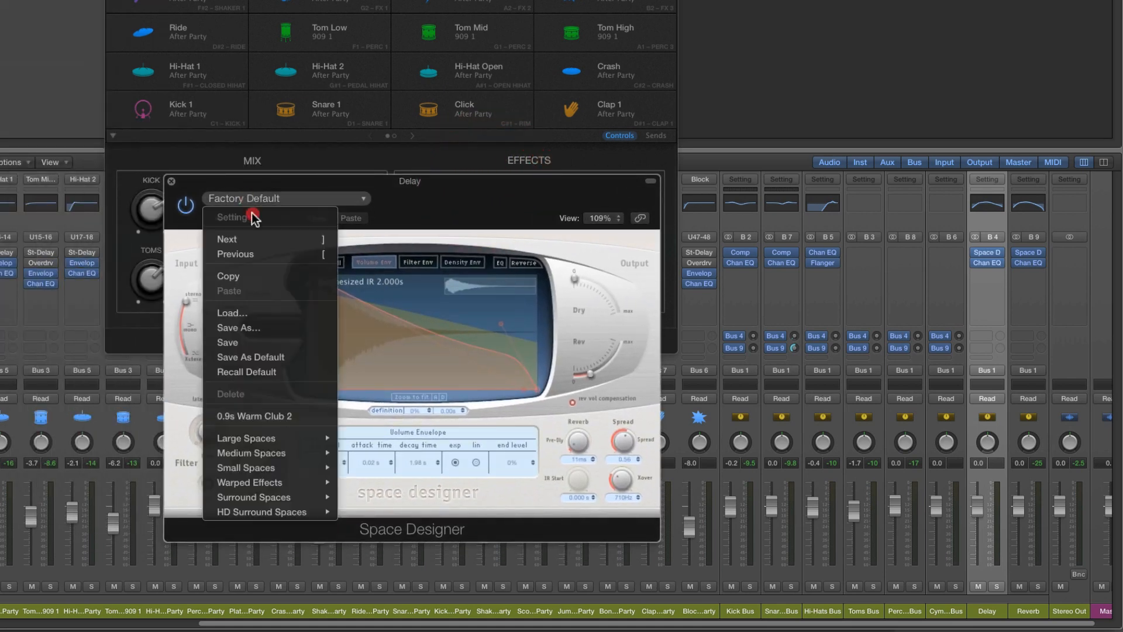
mouse_move(264, 466)
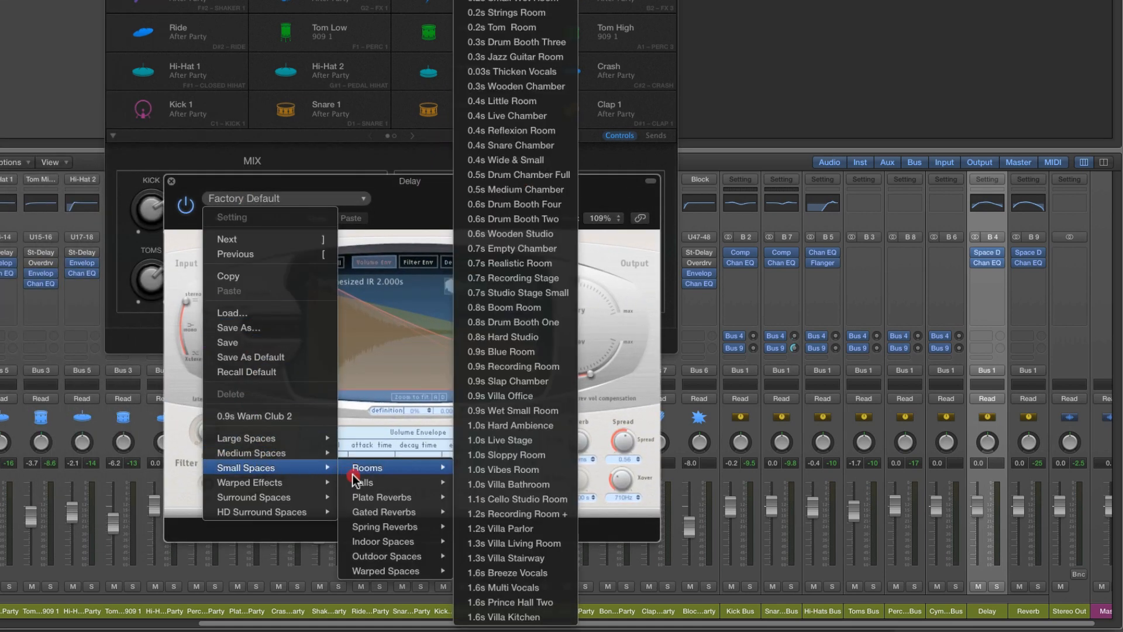
mouse_move(360, 470)
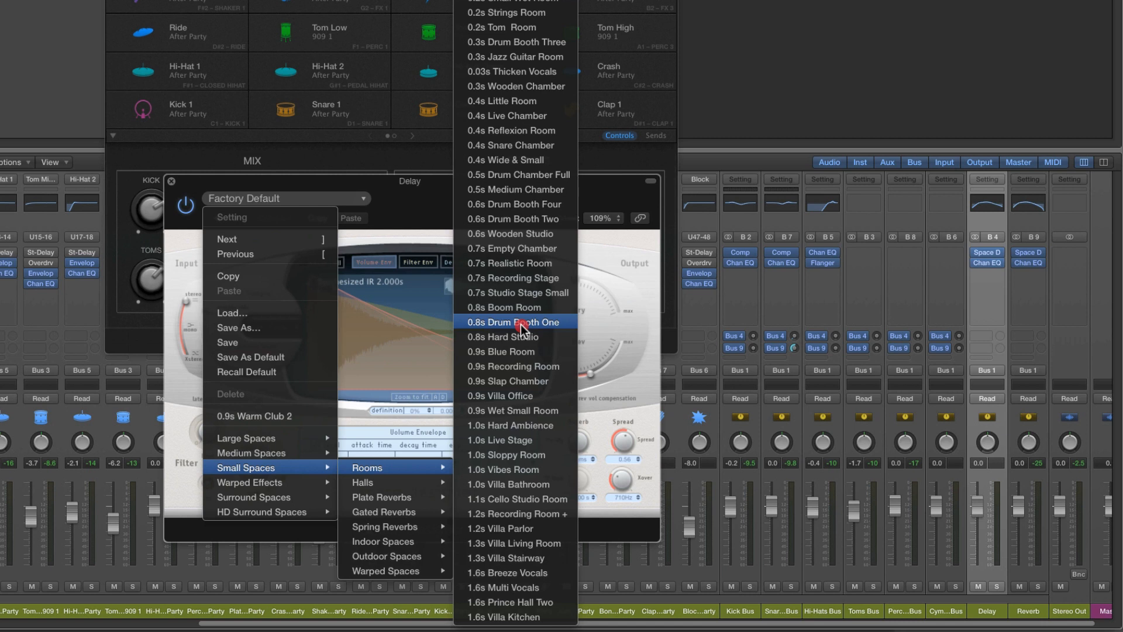
left_click(529, 207)
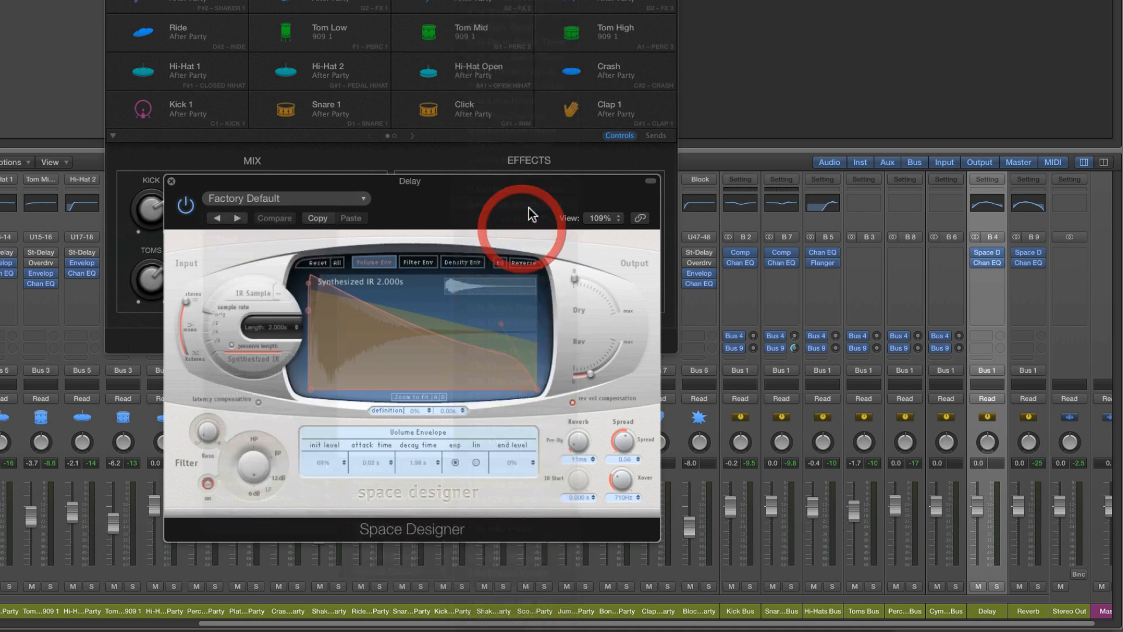
left_click(172, 181)
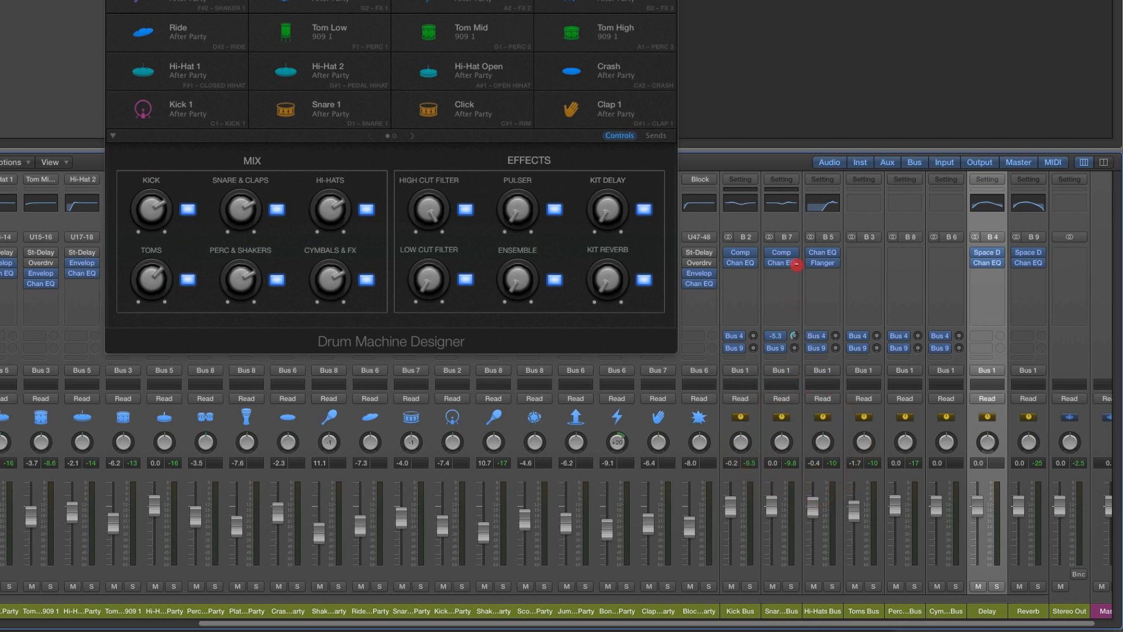
Turn up the Snare & Claps Bus send to Bus 4 and rename the Delay channel to reverb 1
left_click_drag(797, 265, 797, 262)
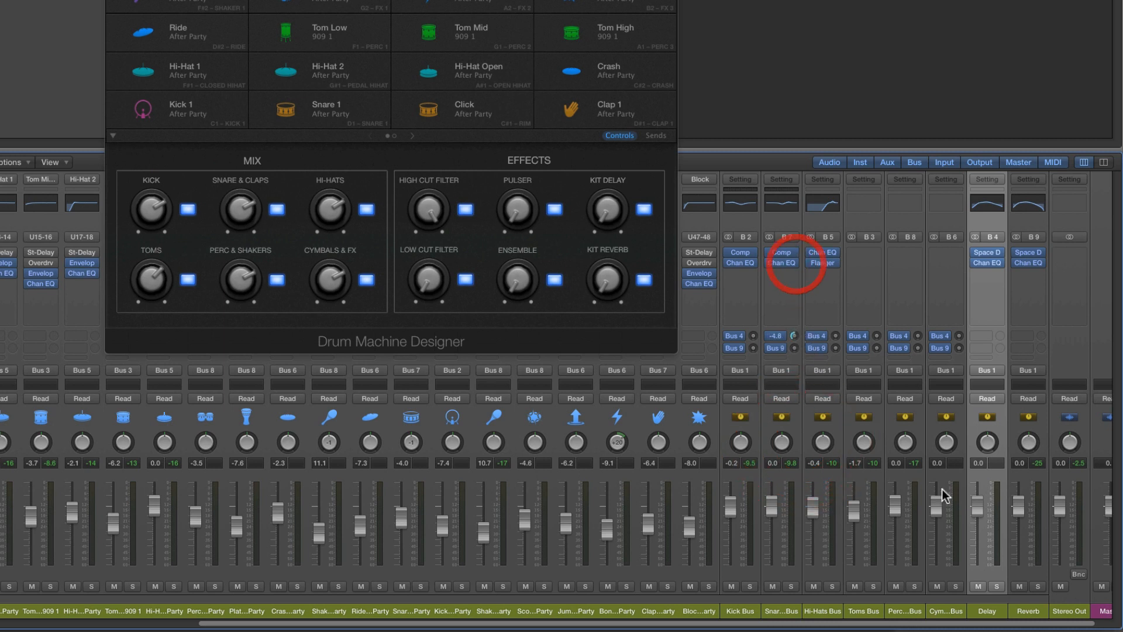
double_click(988, 612)
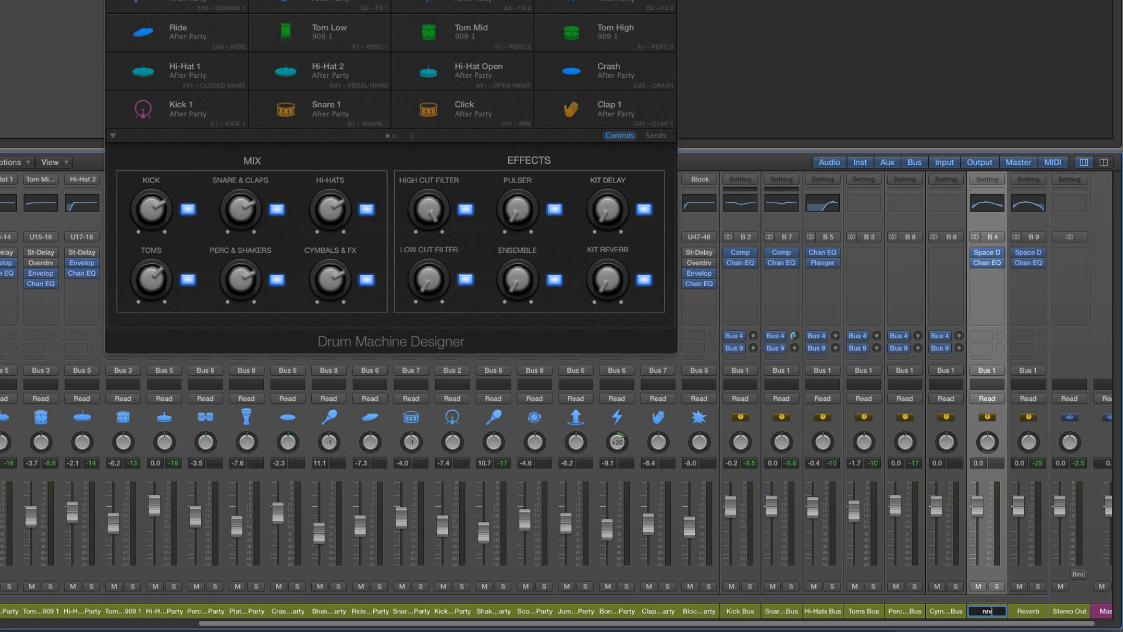
key("Return")
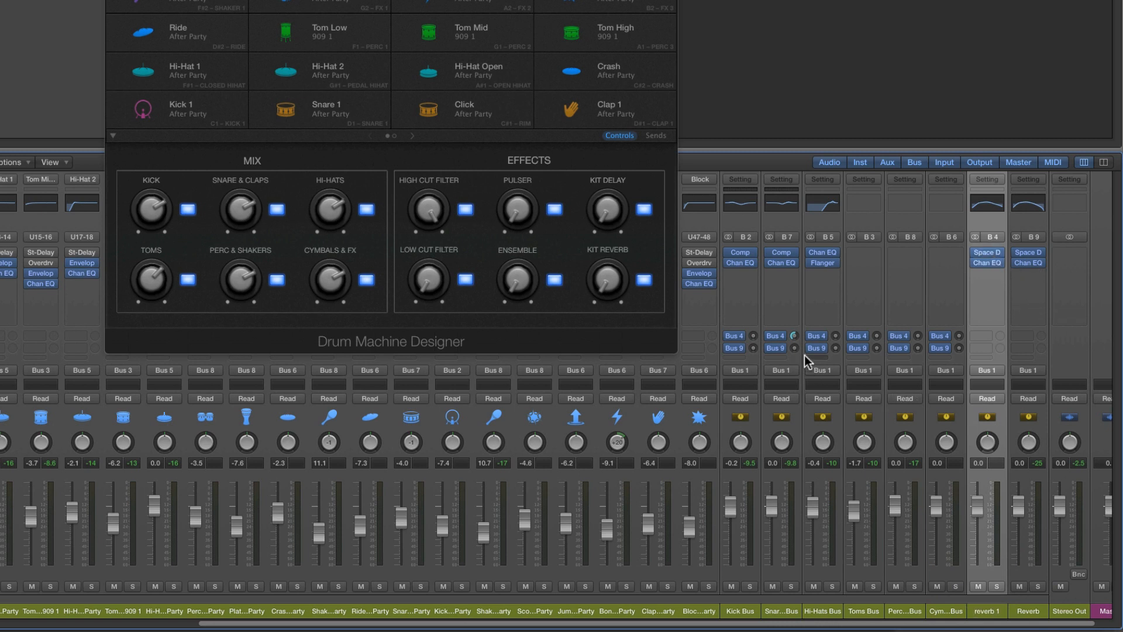
Raise the Snare & Claps Bus and Toms Bus sends to Bus 4 and trim the snare send back slightly
left_click_drag(793, 337, 794, 302)
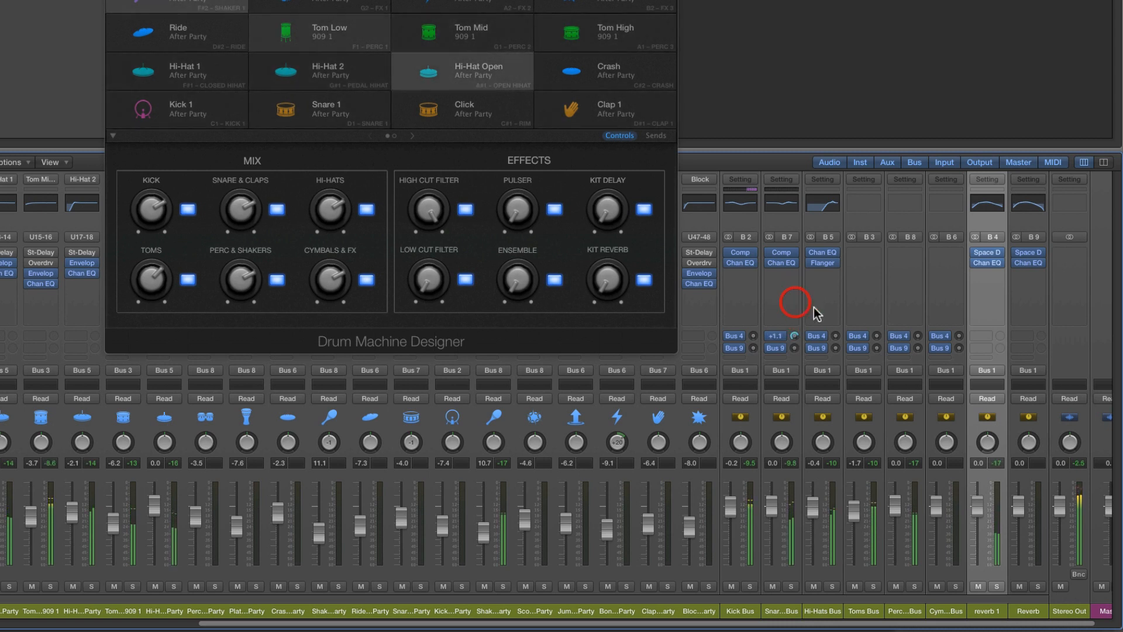
left_click_drag(876, 336, 876, 296)
left_click_drag(793, 336, 796, 347)
Load the 02.6s Snare Plate preset from the large plate reverbs in the Reverb channel's Space Designer and close it
left_click(1035, 338)
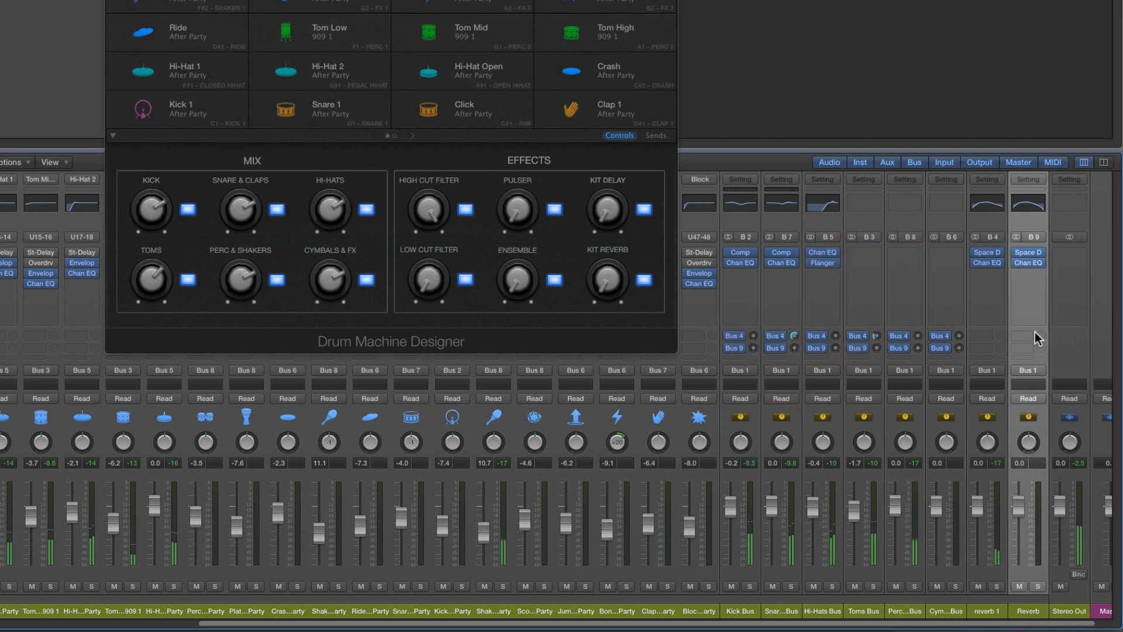
left_click(1028, 252)
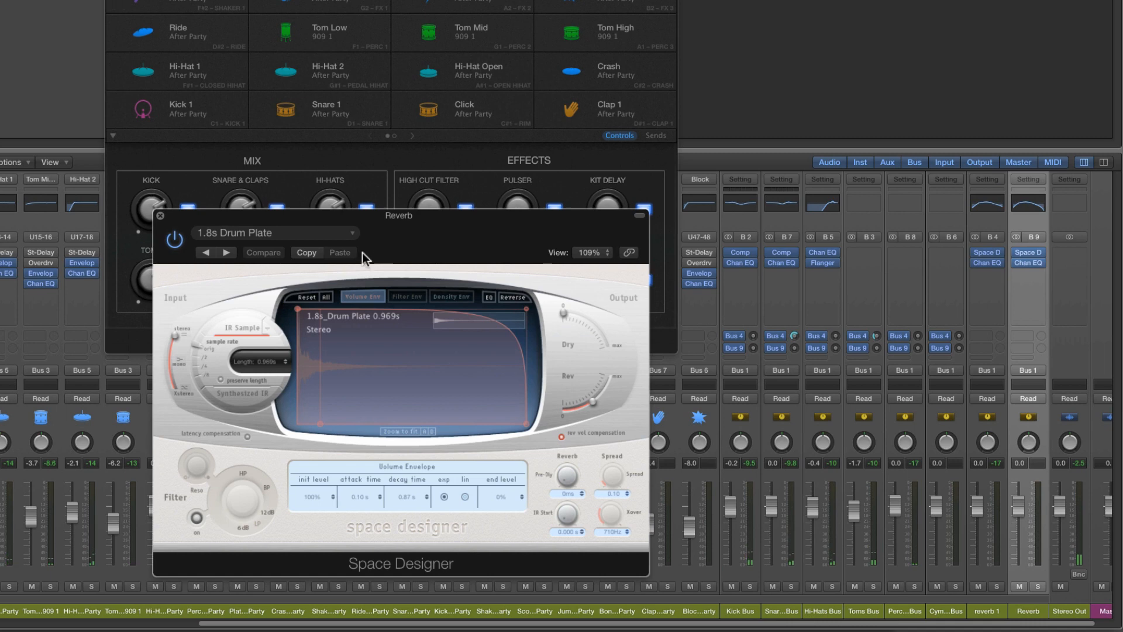
left_click(261, 234)
mouse_move(250, 488)
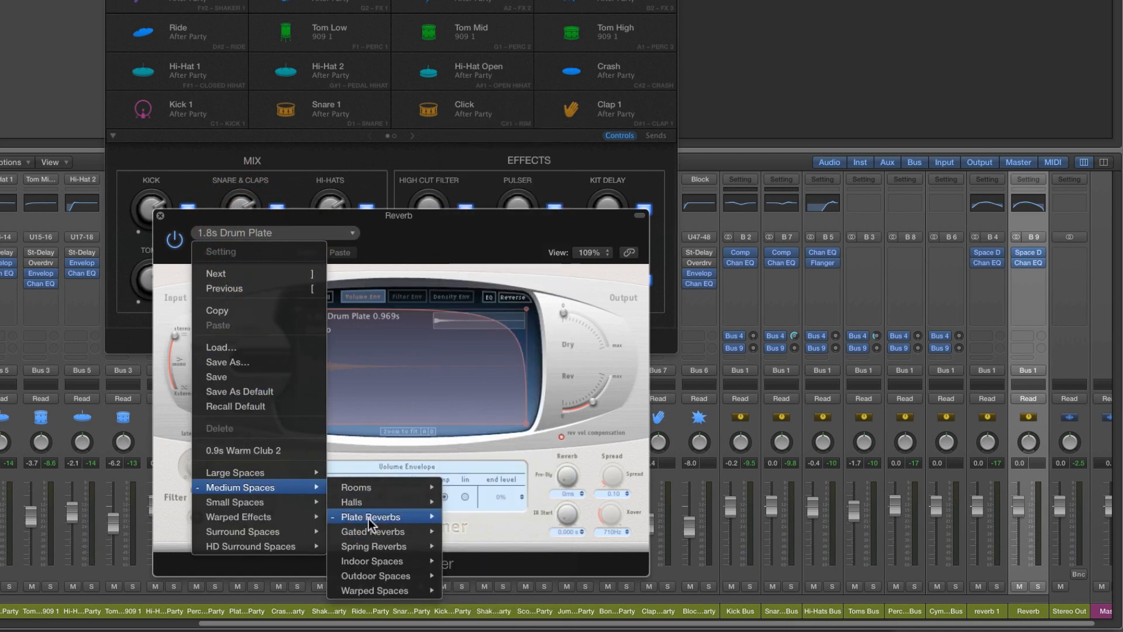
mouse_move(370, 520)
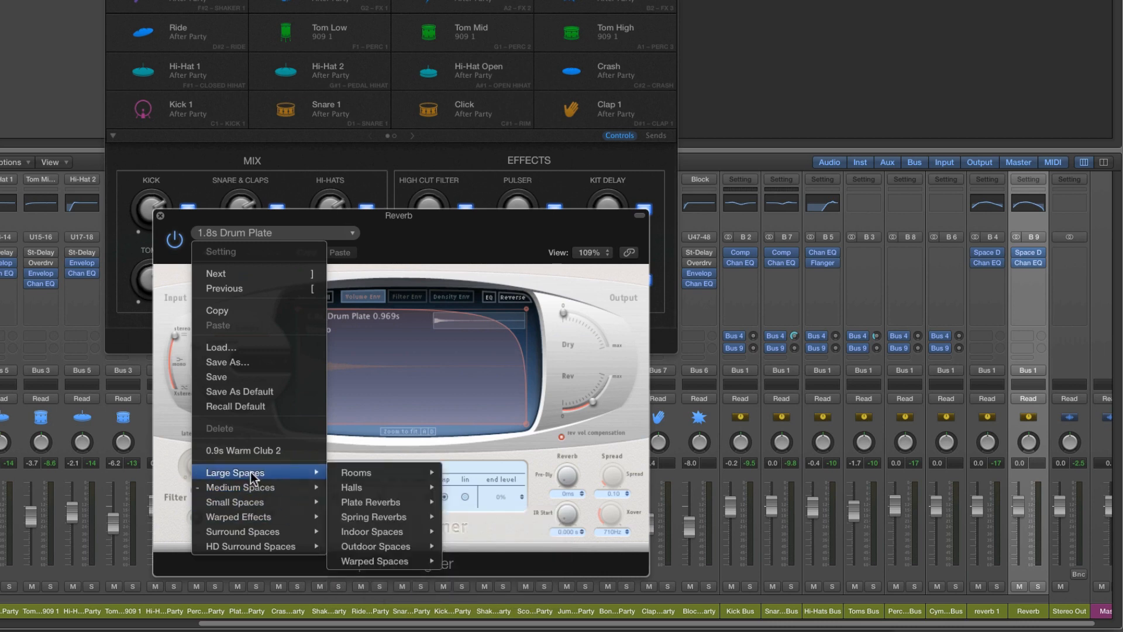
mouse_move(370, 501)
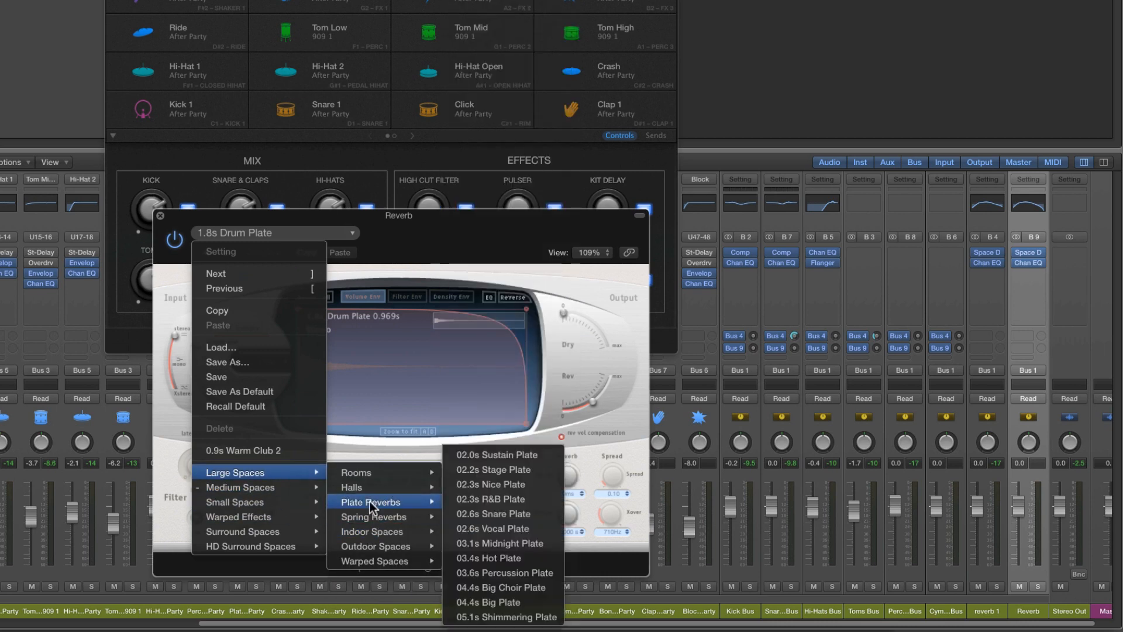
left_click(517, 514)
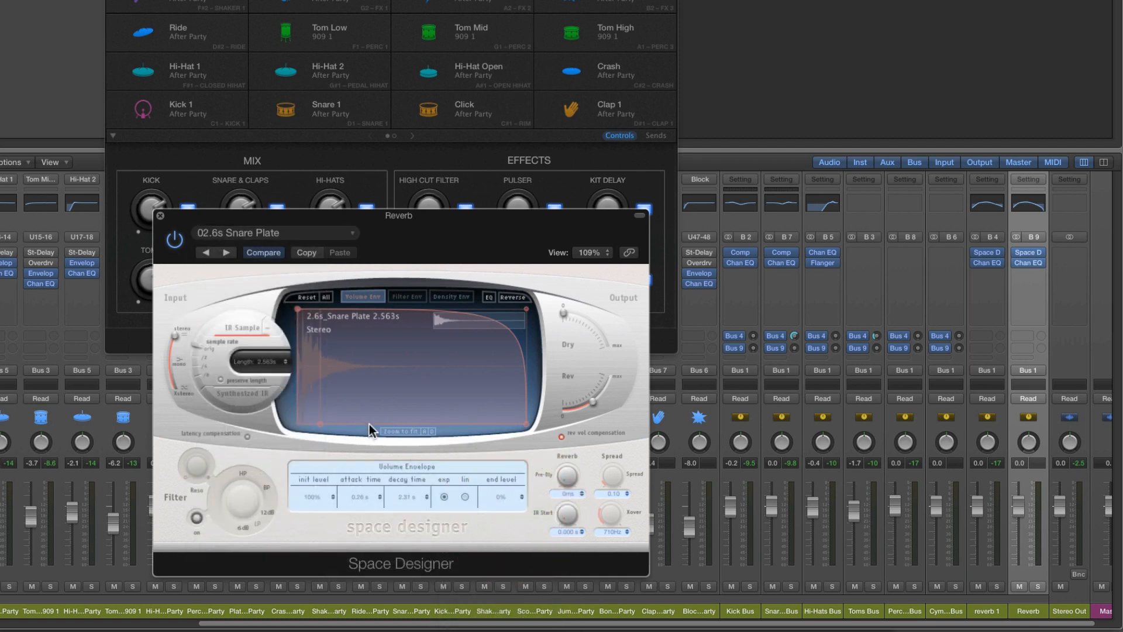
left_click(160, 215)
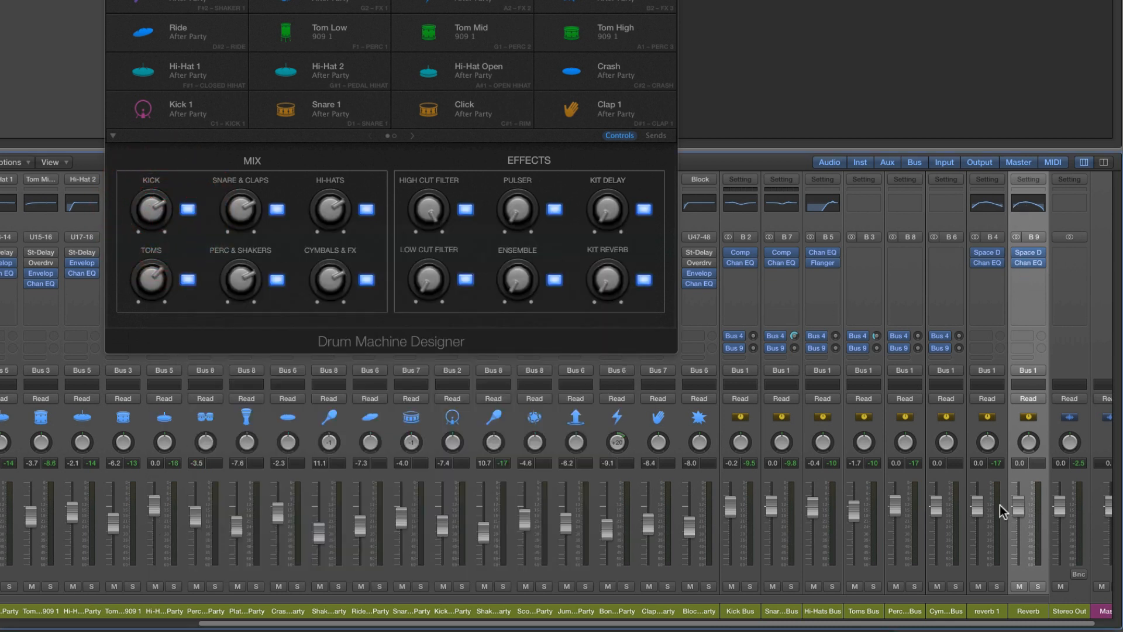
Play the pattern and raise the Snare & Claps Bus send to Bus 4 to +6.0 dB
key("space")
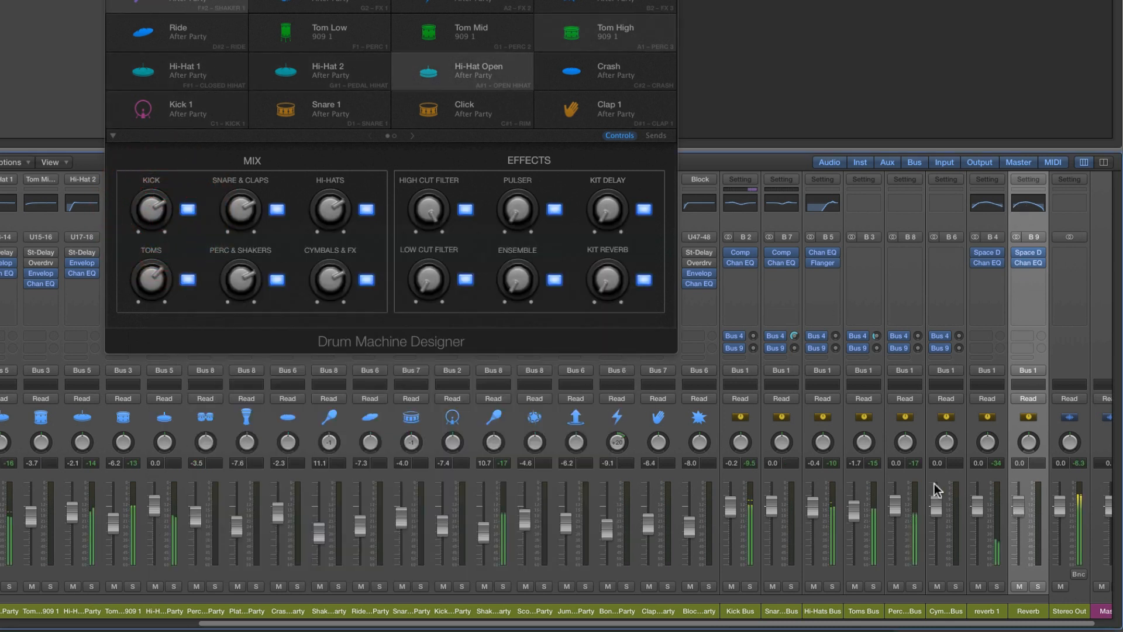
left_click(794, 335)
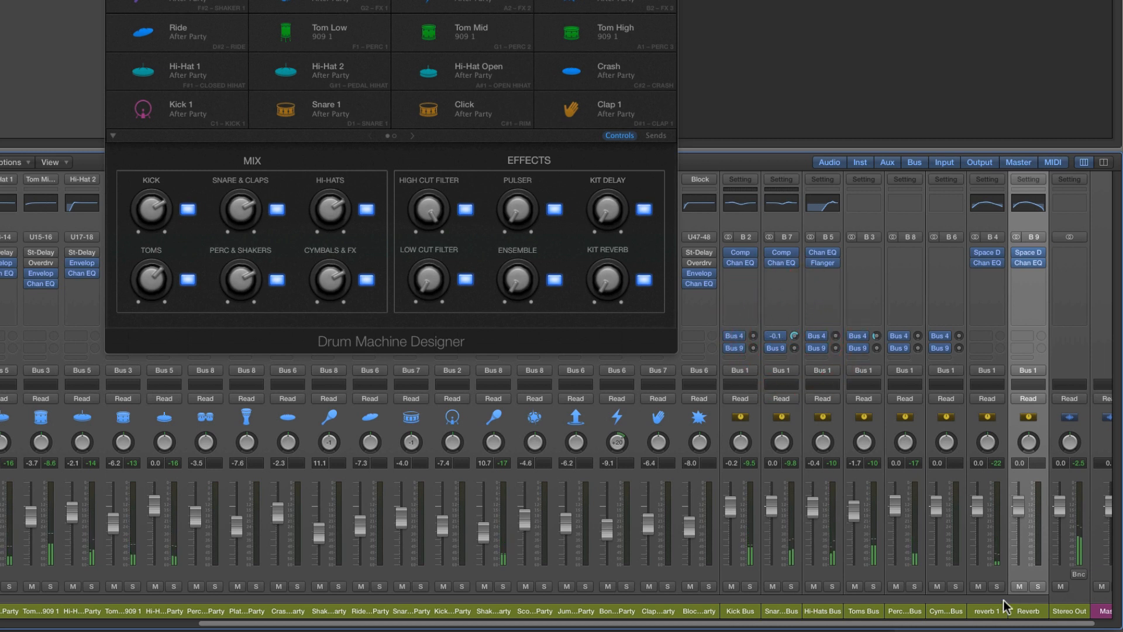
left_click(987, 611)
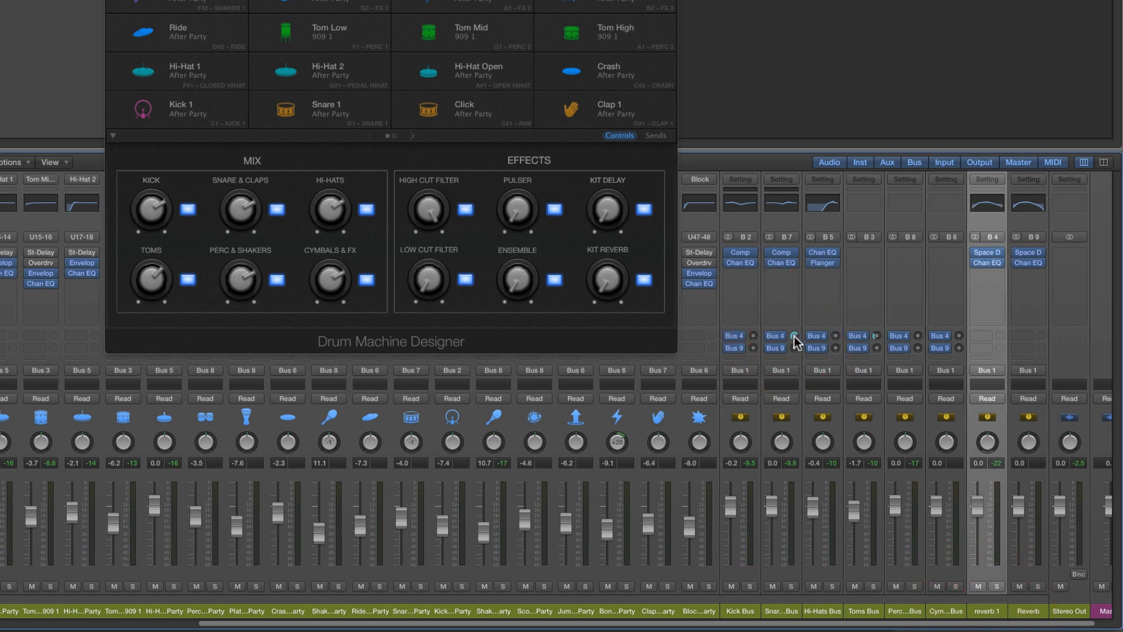
left_click_drag(795, 336, 799, 283)
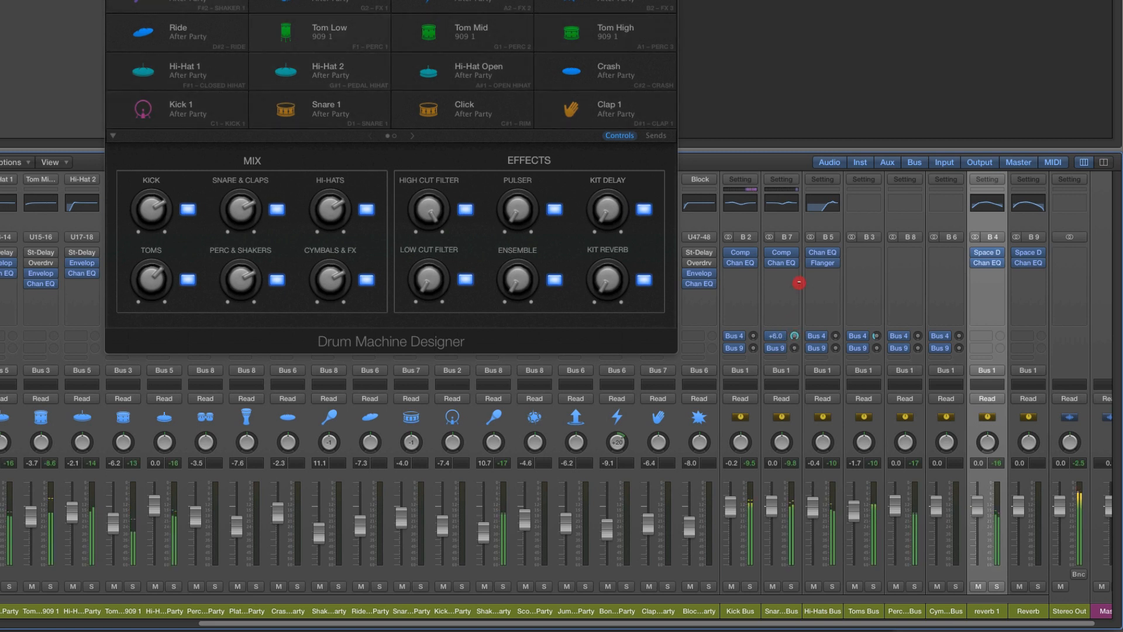
Turn the Snare & Claps Bus send to Bus 4 fully down, and try the Kick and Toms sends before turning them off
left_click_drag(803, 392, 820, 461)
left_click_drag(754, 336, 756, 327)
left_click_drag(760, 227, 803, 389)
left_click_drag(876, 336, 880, 275)
left_click_drag(892, 402, 904, 398)
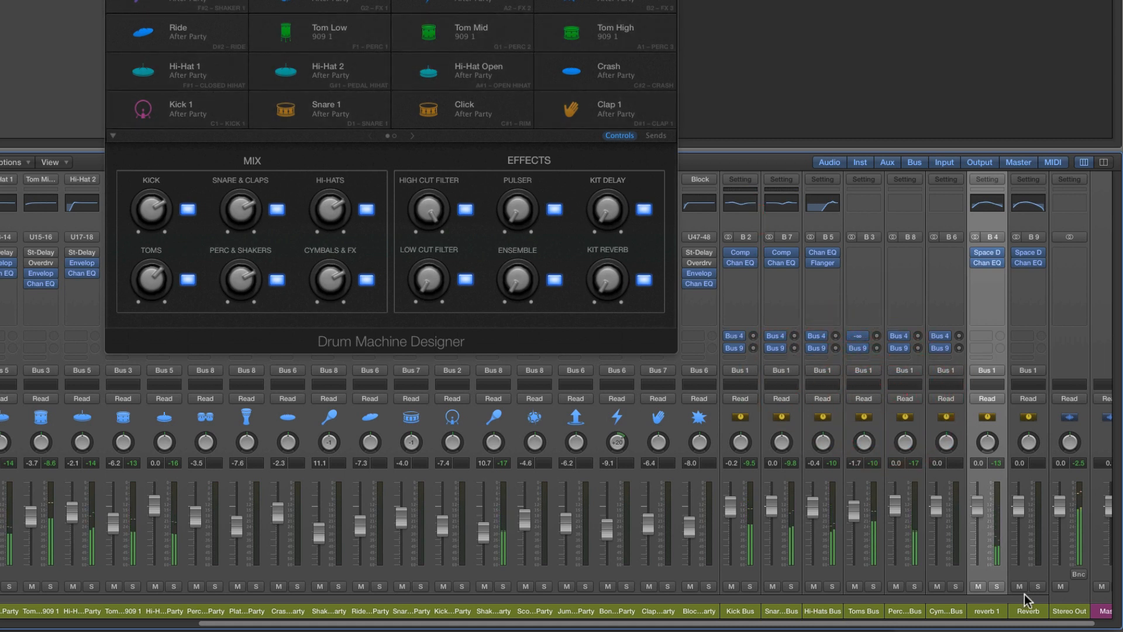
Raise the Snare & Claps Bus send to Bus 9 and set the Toms Bus send to Bus 4 to -10.2 dB
left_click(1029, 613)
left_click_drag(795, 349, 791, 303)
left_click_drag(869, 339, 872, 282)
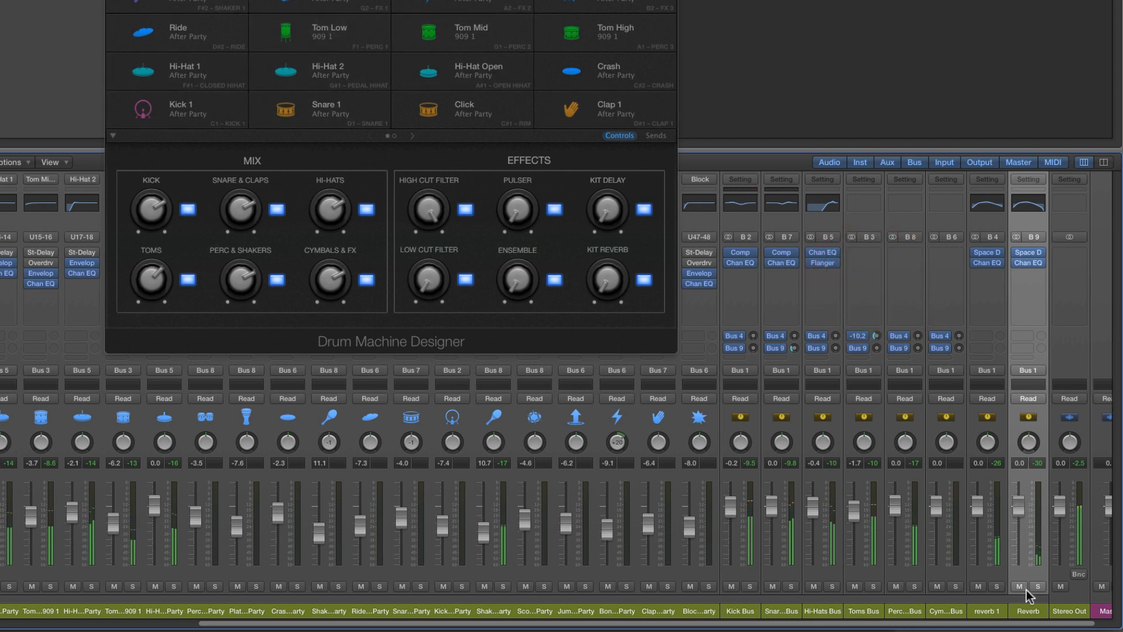
Rename the Reverb channel to reverb 2 and check both reverb channels by selecting each one
double_click(1028, 611)
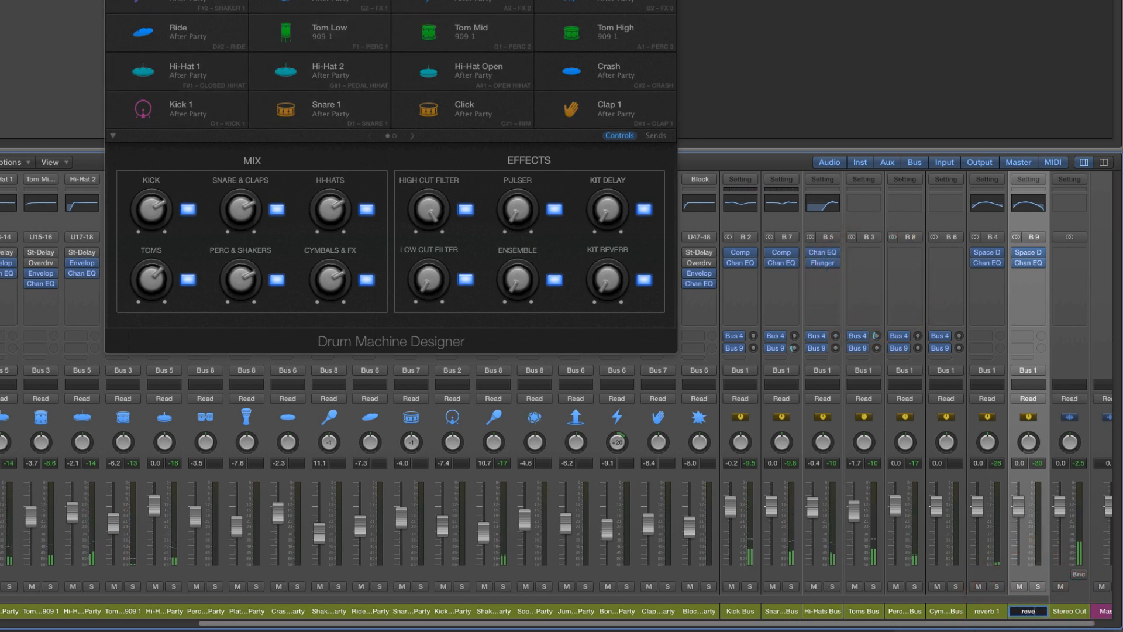
key("Return")
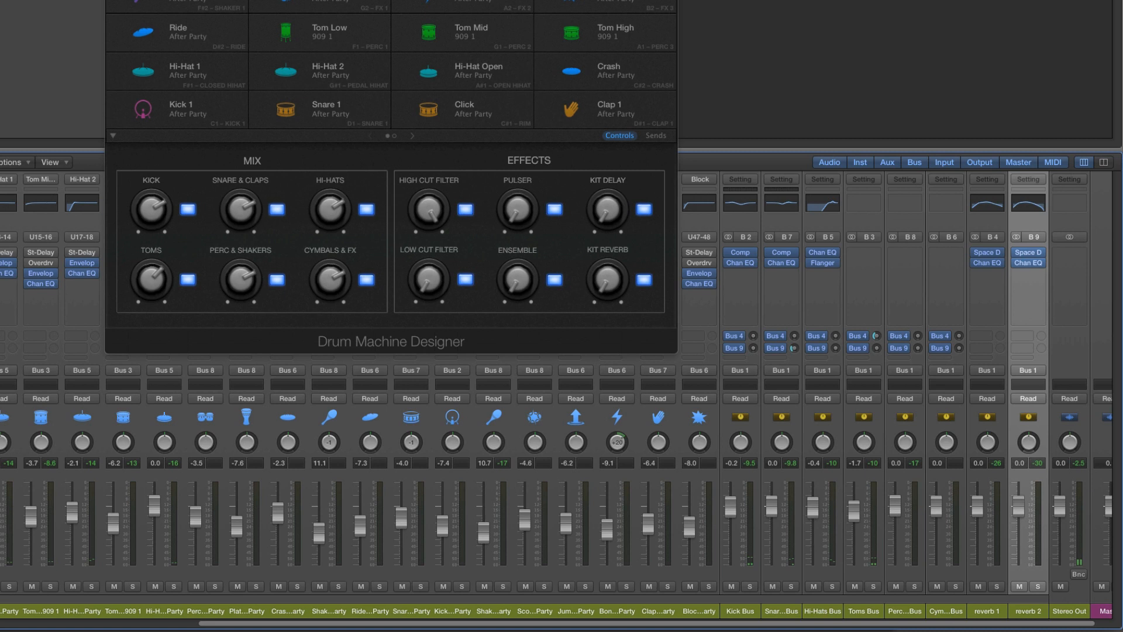
left_click(994, 611)
left_click(1028, 611)
Show the sends page in Drum Machine Designer and try selecting its Group Delay heading
left_click(655, 136)
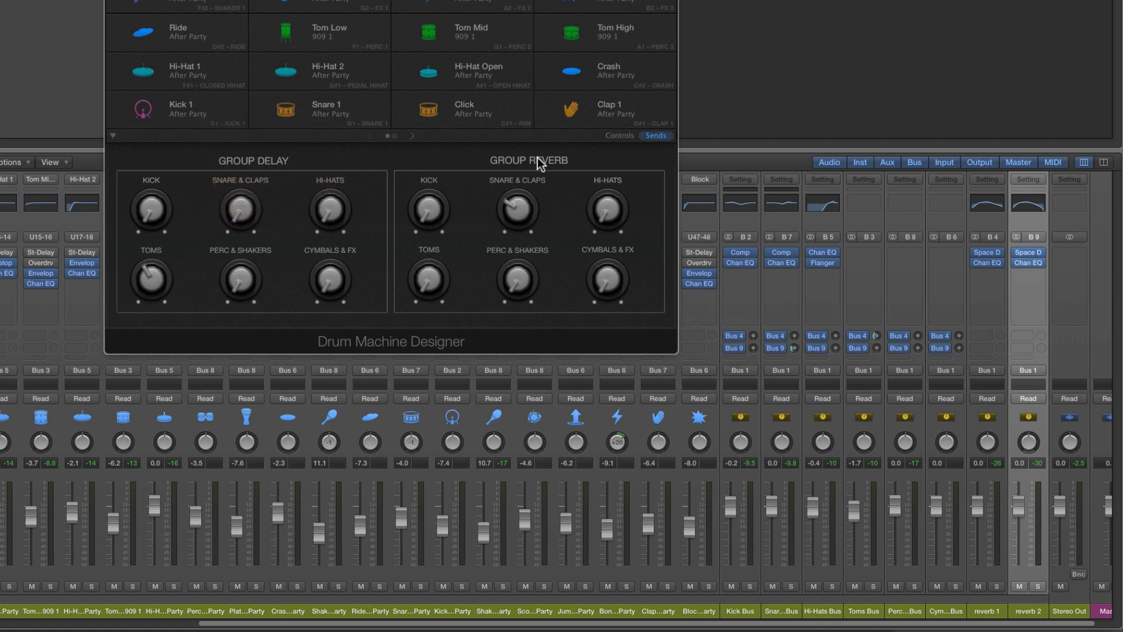
left_click(266, 169)
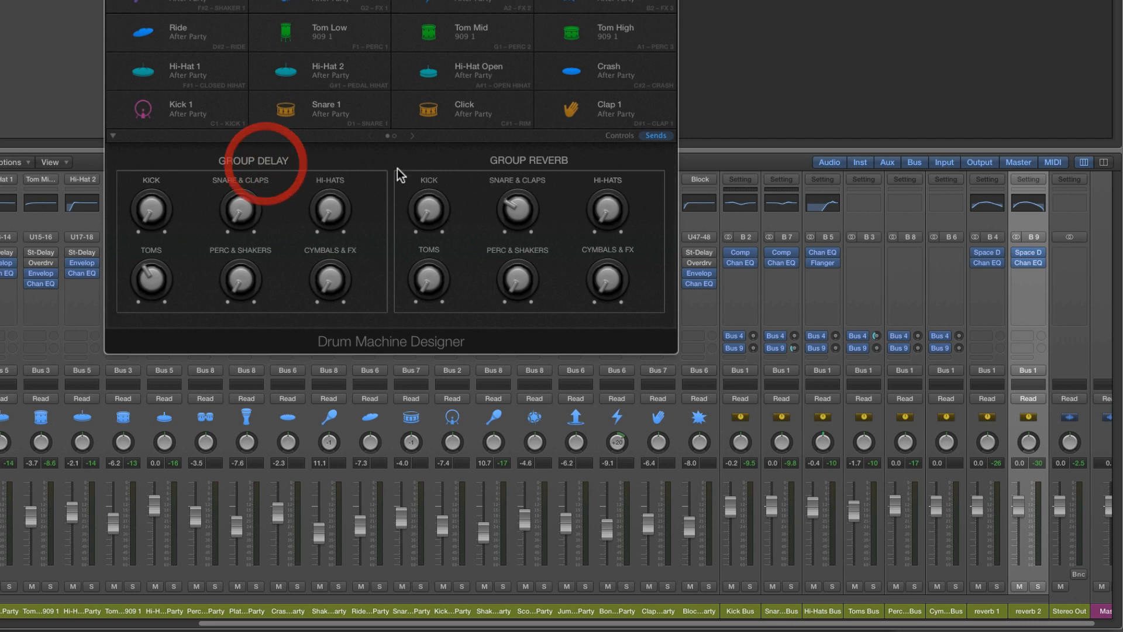
left_click(286, 163)
left_click(261, 164)
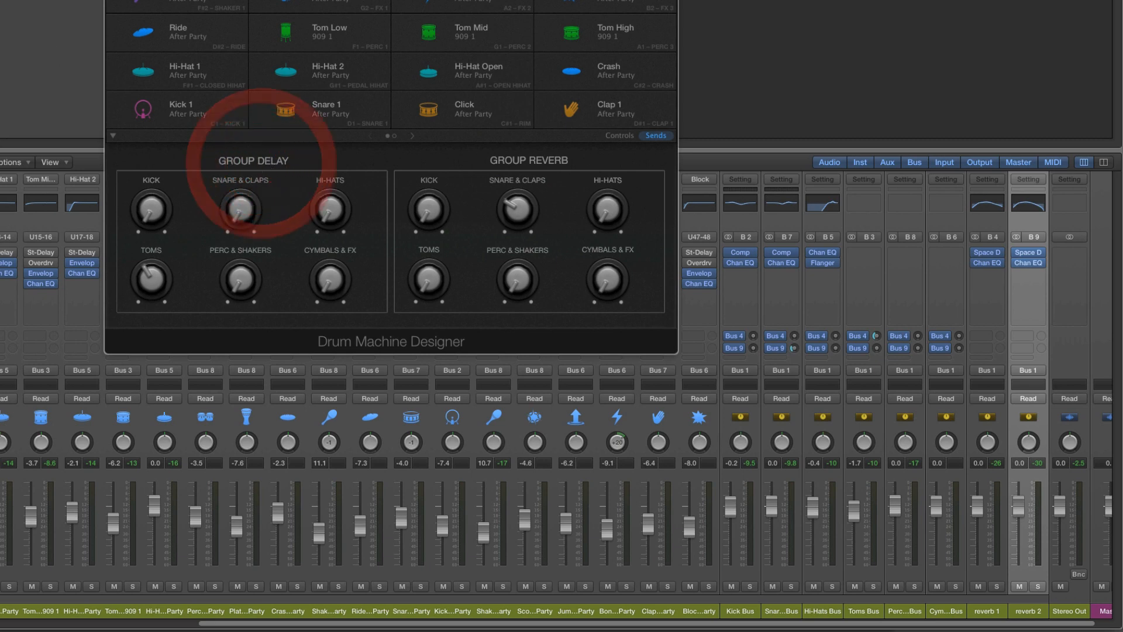
Hide the mixer and open the Smart Controls on the sends page with the inspector shown
key("x")
key("b")
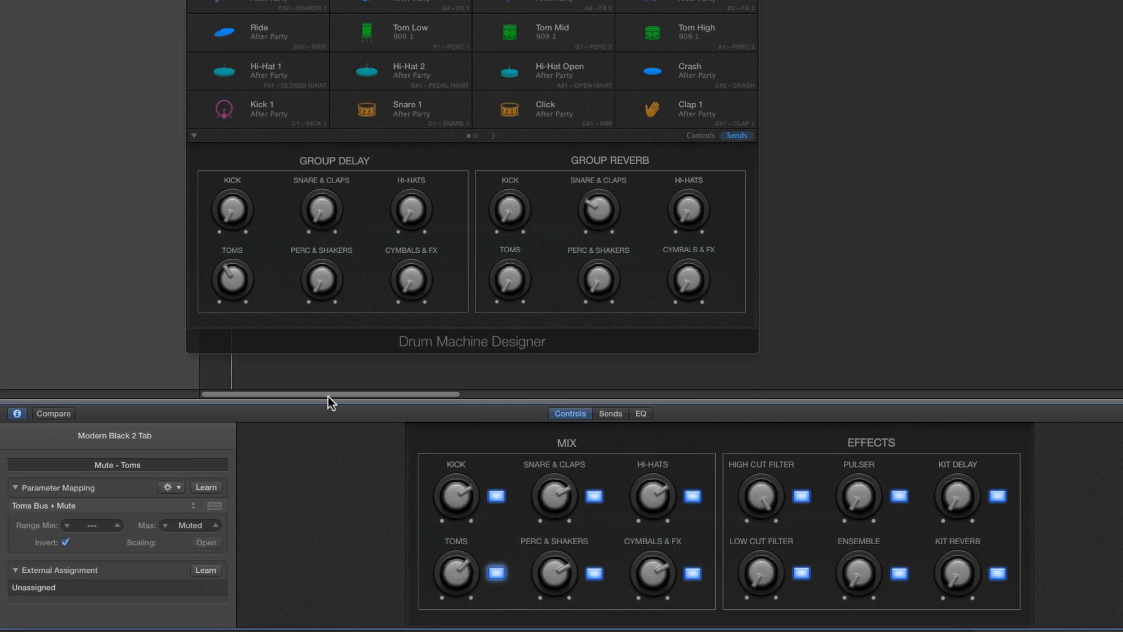
left_click(17, 413)
left_click(17, 413)
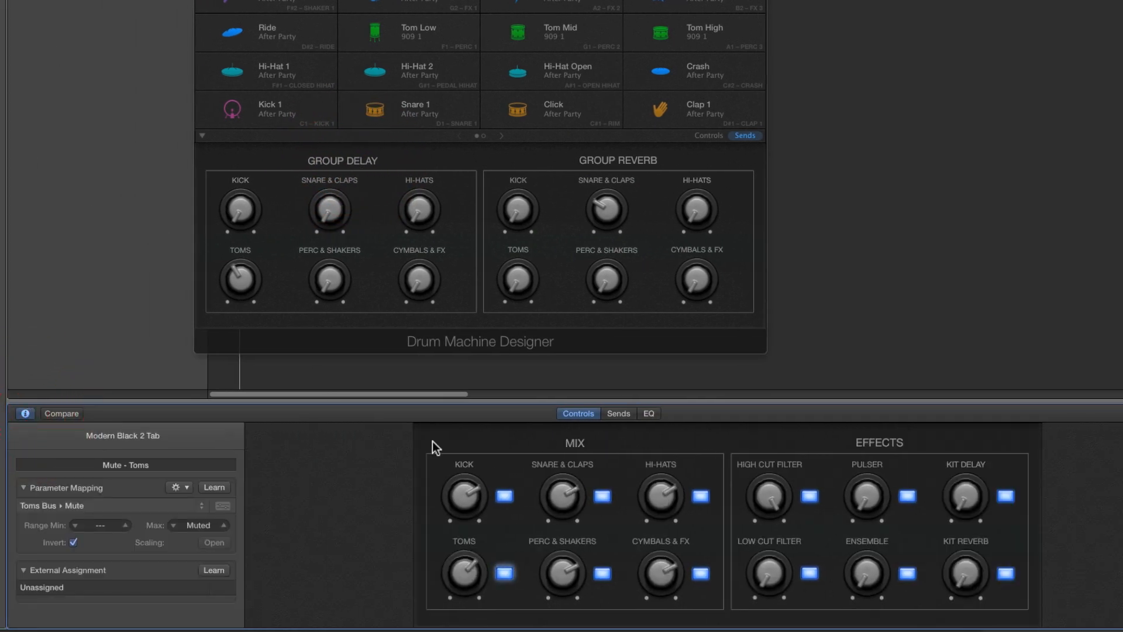
left_click(617, 416)
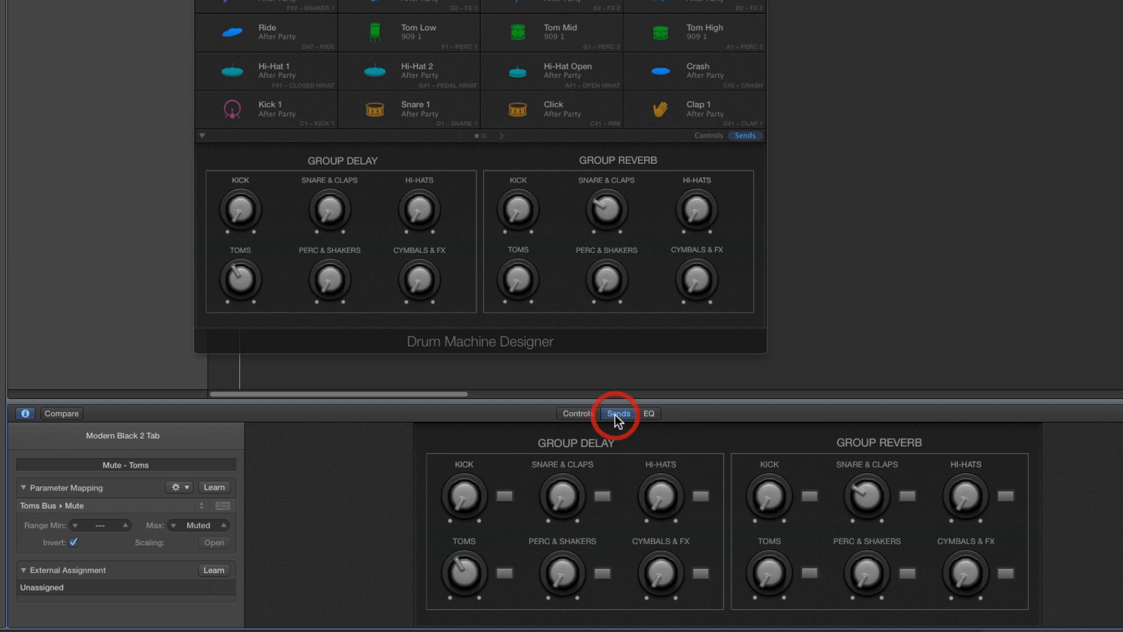
Rename the Group Delay heading to "reverb small" in the Smart Controls inspector
left_click(579, 445)
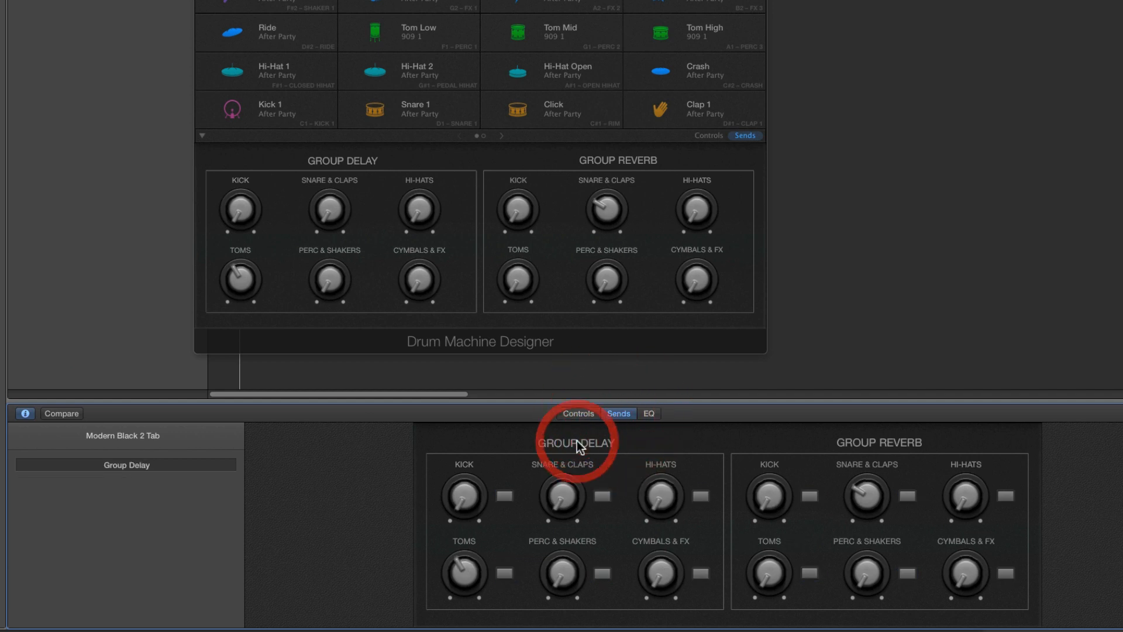
left_click(122, 467)
type("r")
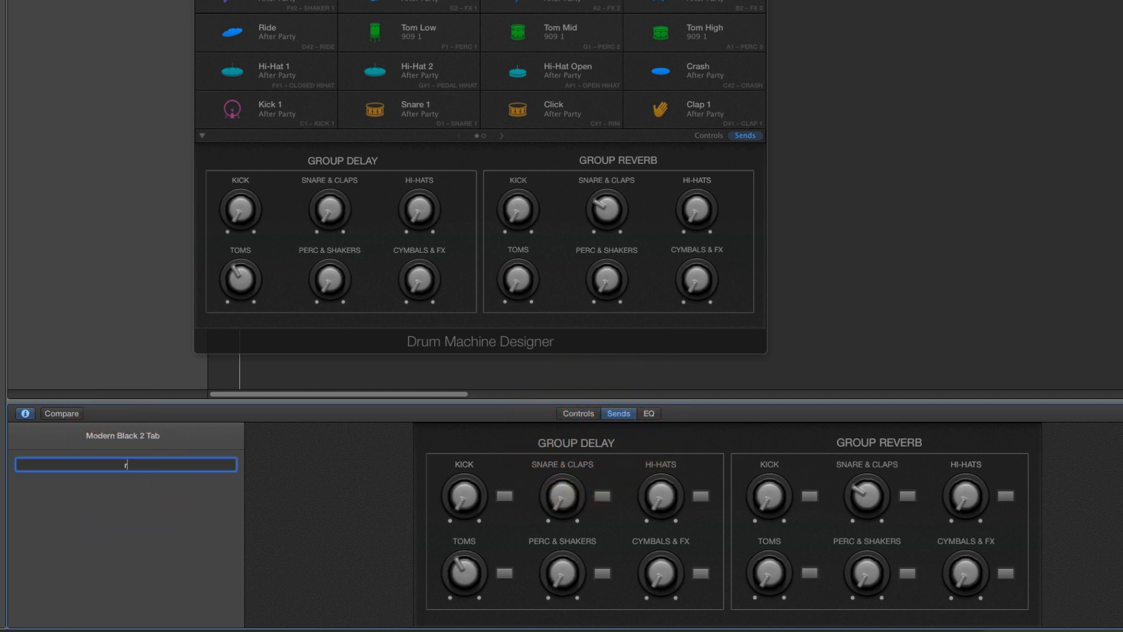
type("everb small")
key("Return")
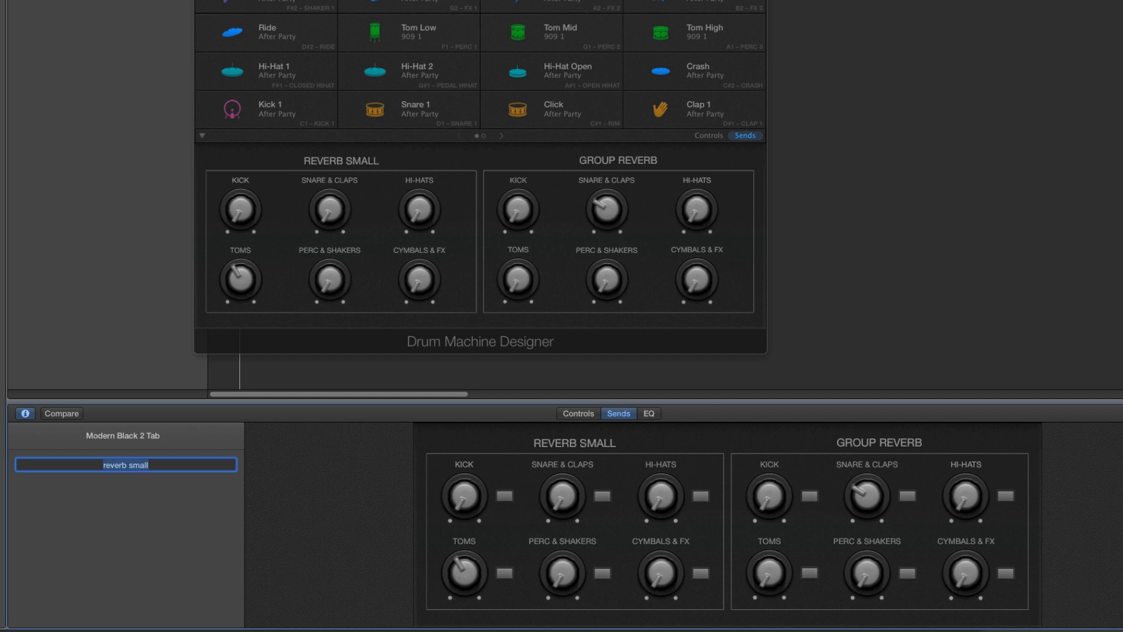
Rename the Group Reverb heading to "reverb large" in the Smart Controls inspector
left_click(883, 451)
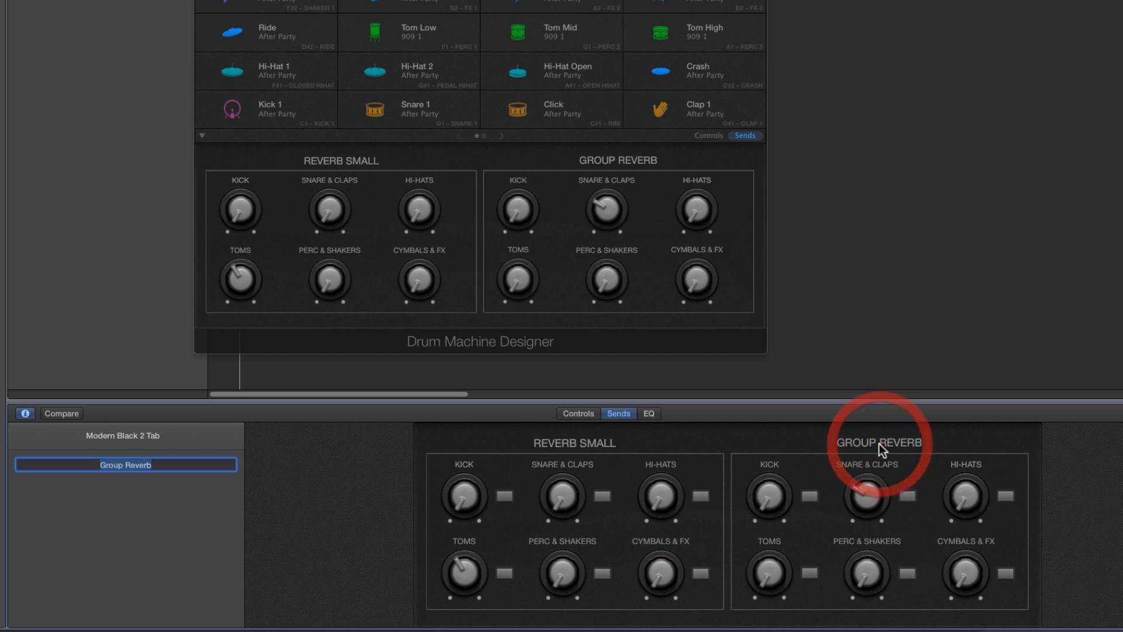
type("rever")
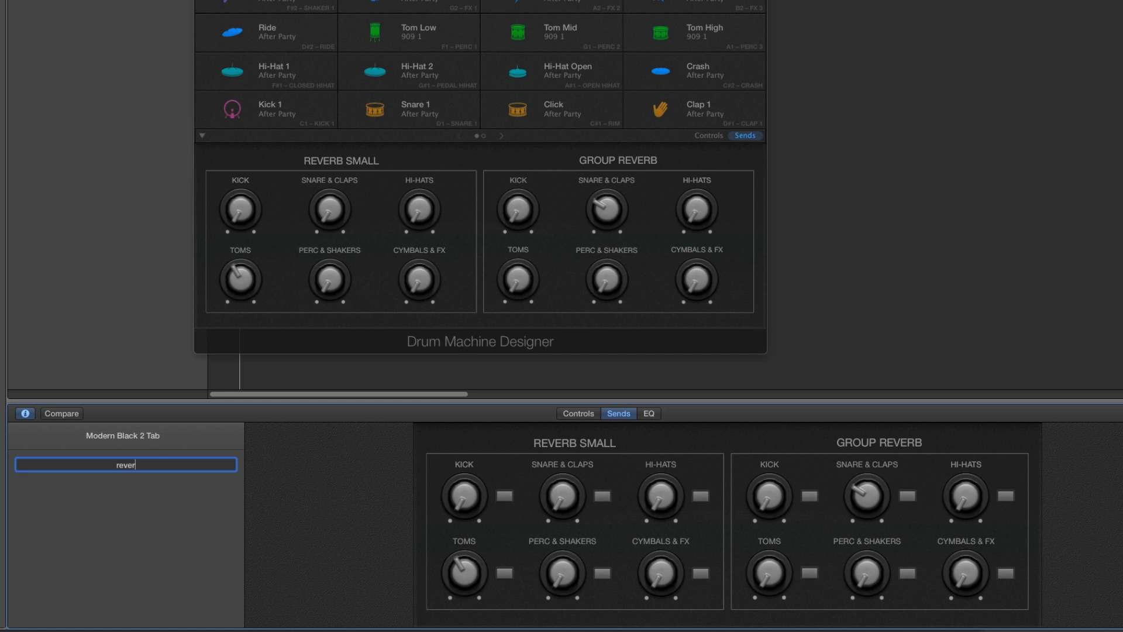
type("b large")
key("Return")
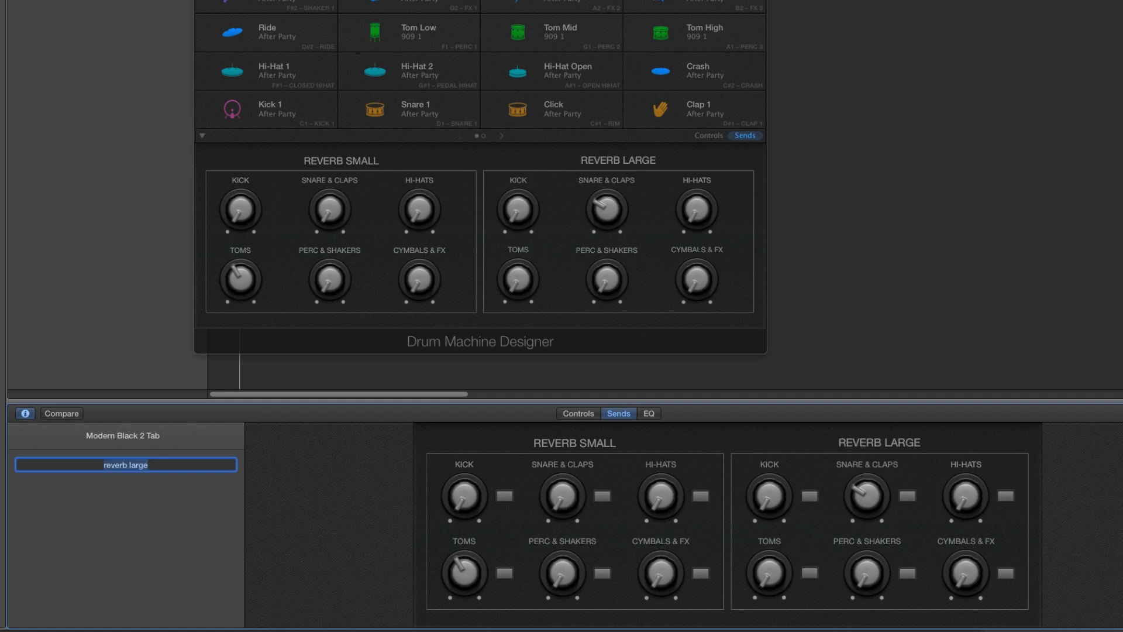
Hide the Smart Controls and try out the Snare & Claps send under Reverb Small in Drum Machine Designer
key("b")
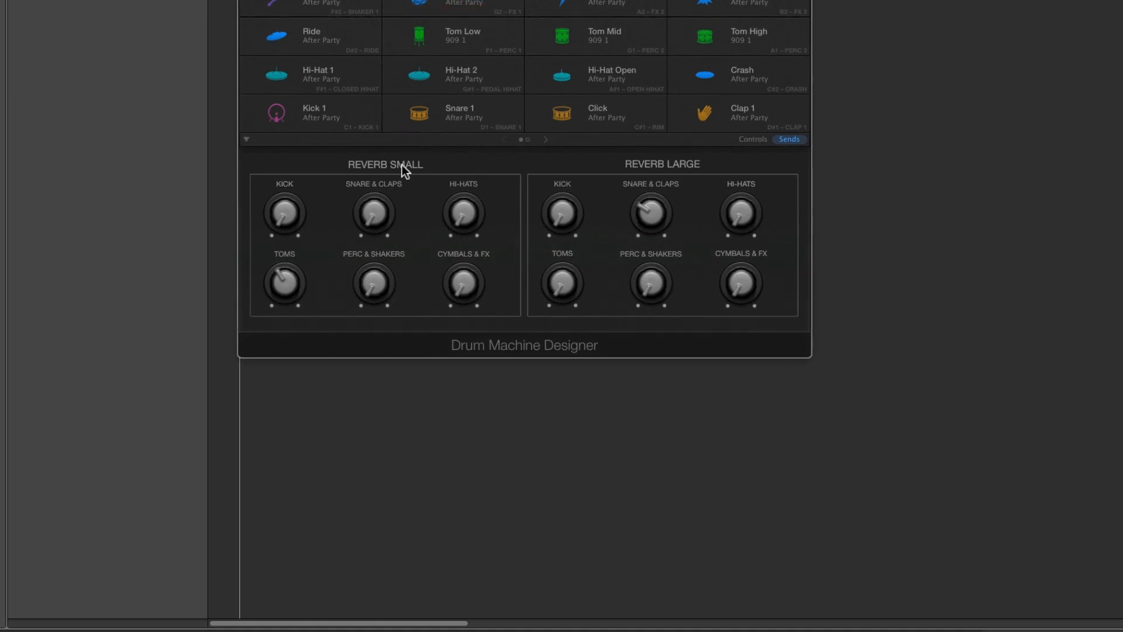
left_click(401, 165)
left_click_drag(367, 214, 365, 199)
left_click_drag(373, 214, 370, 69)
Turn the raised Reverb Small and Reverb Large send knobs down to their minimum, including Toms and Snare & Claps
left_click_drag(640, 213, 650, 282)
left_click_drag(294, 282, 335, 355)
left_click_drag(379, 211, 447, 376)
left_click_drag(285, 284, 347, 317)
left_click_drag(459, 215, 504, 269)
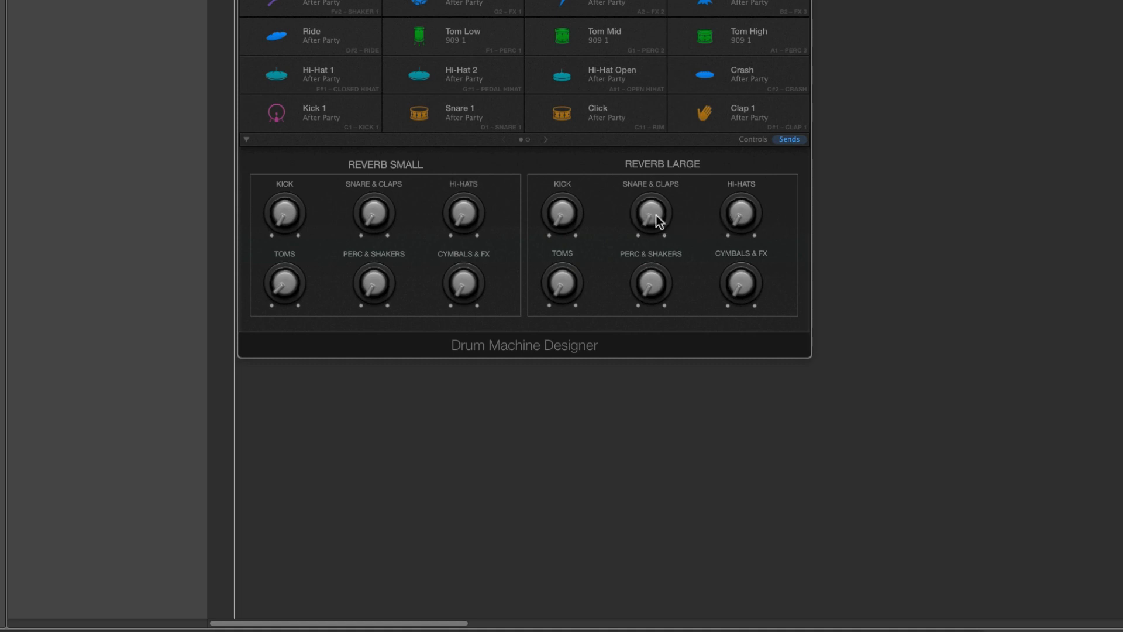
left_click_drag(655, 217, 664, 240)
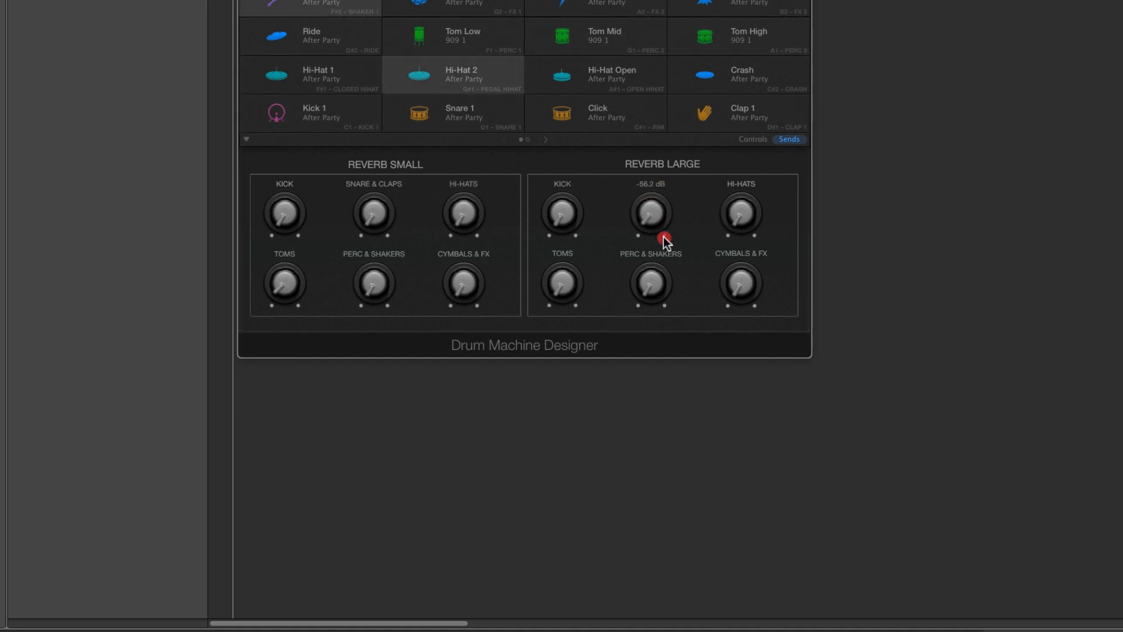
left_click_drag(577, 276, 602, 326)
Raise Snare & Claps to -21.6 dB and Toms under Reverb Small, plus Hi-Hats and Snare & Claps under Reverb Large
mouse_move(739, 216)
left_mouse_down()
mouse_move(729, 121)
mouse_move(736, 208)
left_mouse_up()
left_click_drag(651, 207, 651, 209)
left_click_drag(376, 231, 366, 186)
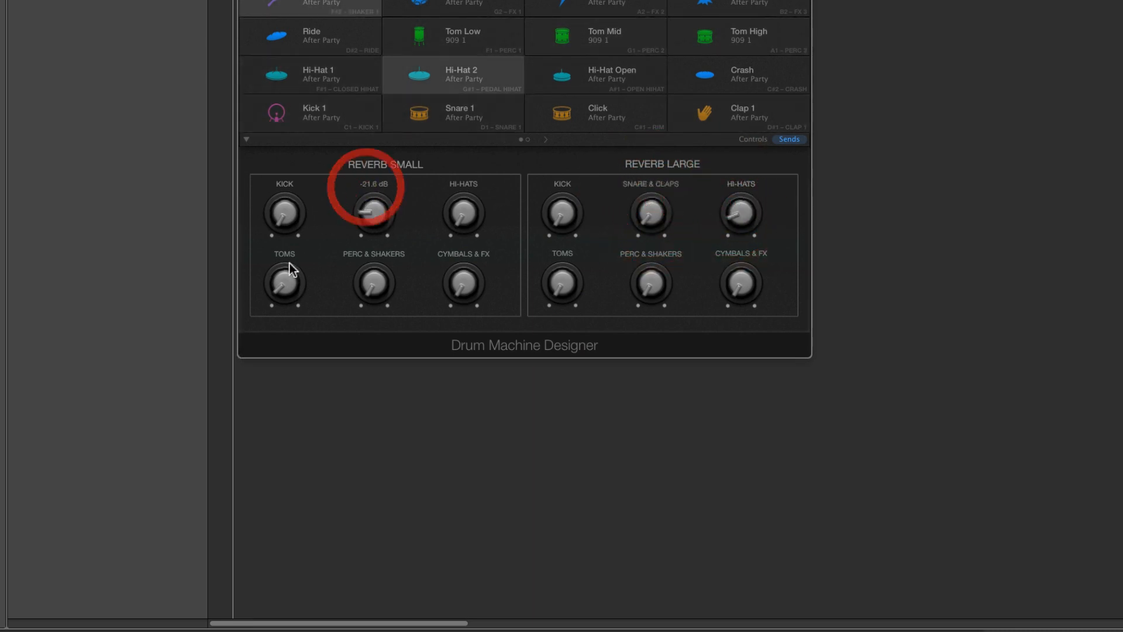
left_click_drag(289, 266, 283, 215)
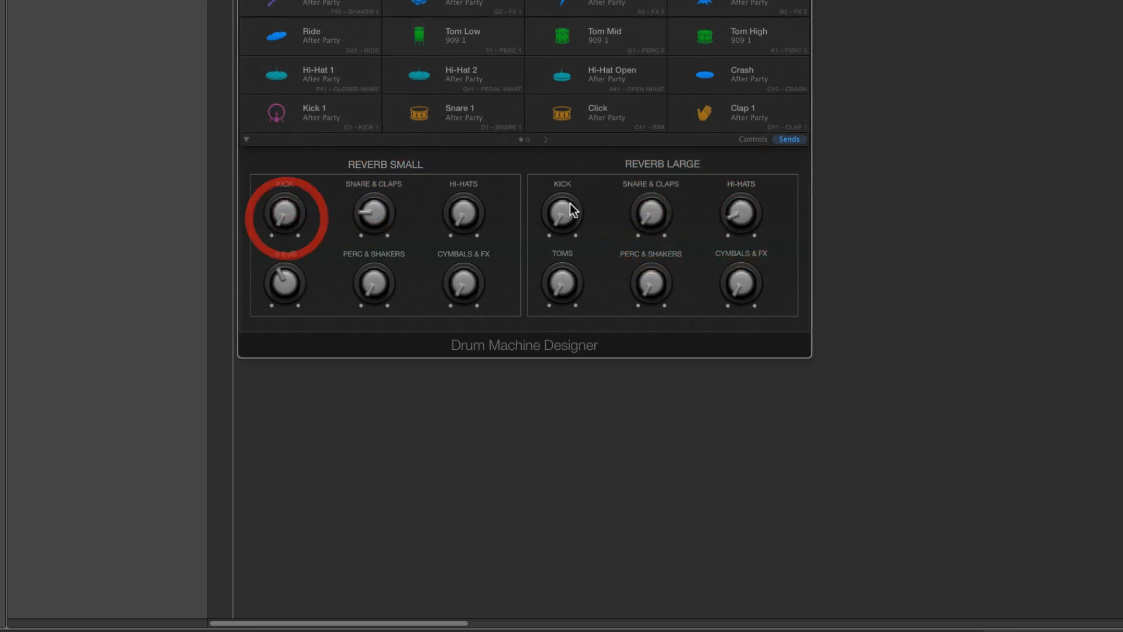
left_click_drag(639, 208, 637, 142)
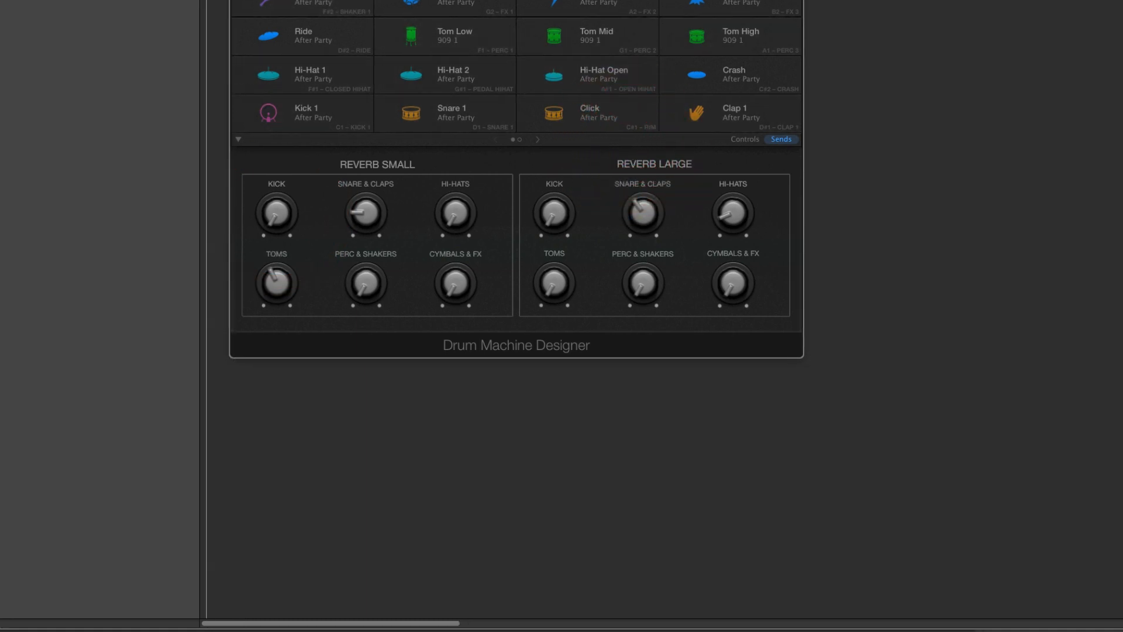
Show the mixer and move the Drum Machine Designer window clear of the drum bus channel strips
key("x")
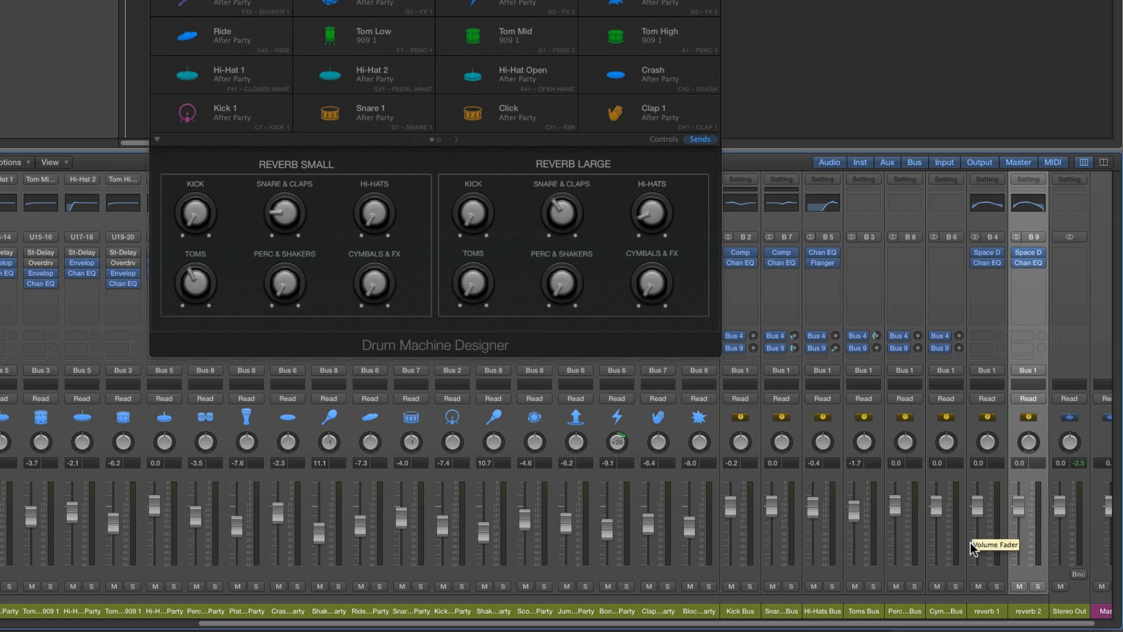
scroll(995, 549, "right", 1)
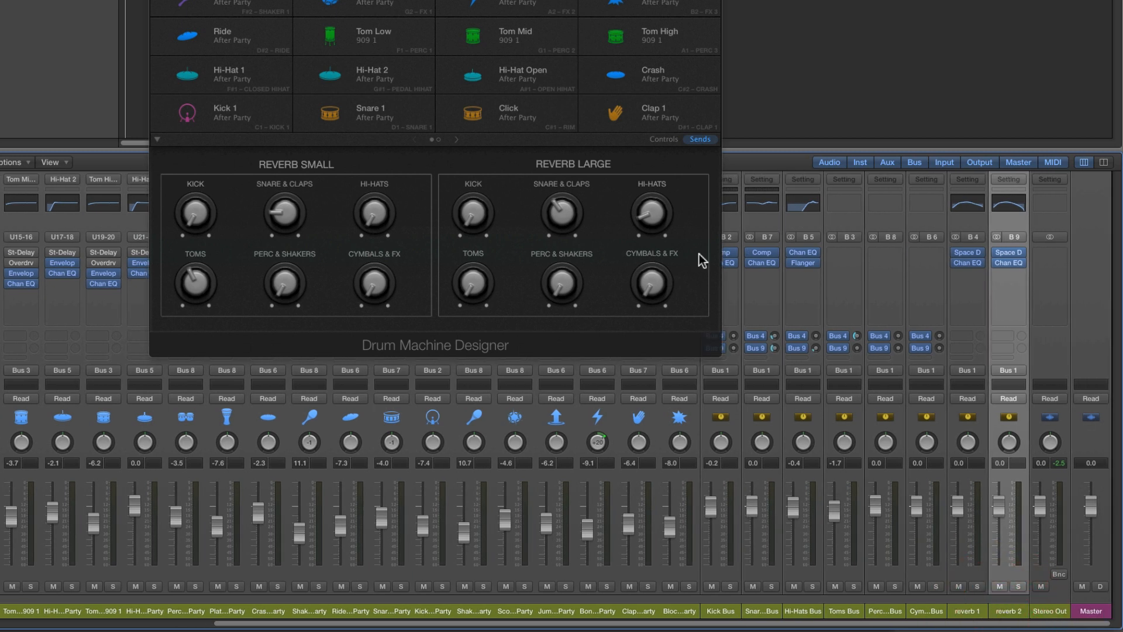
left_click_drag(650, 2, 575, 0)
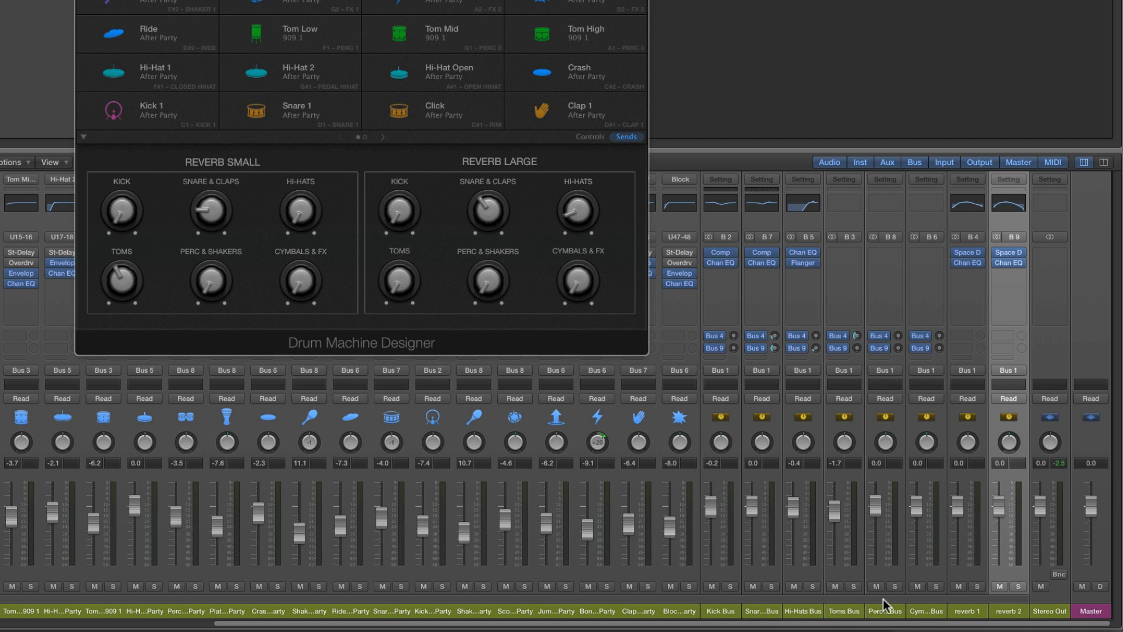
Select the channels from Kick Bus through Cymbals & FX Bus and add a send to Bus 10 on all of them
left_click(728, 611)
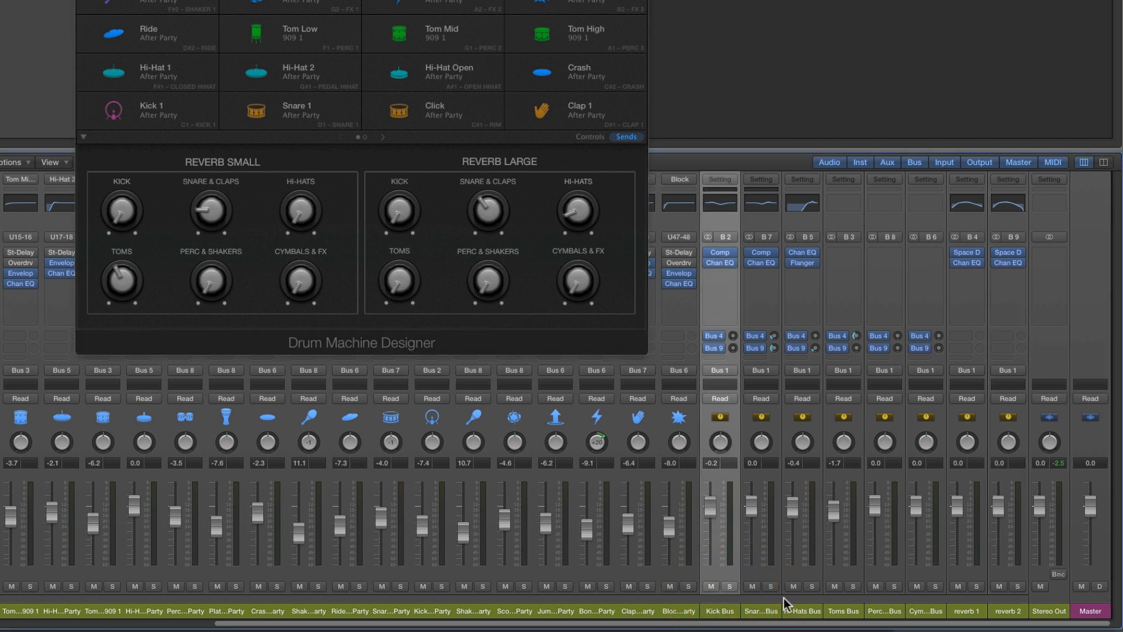
left_click(931, 612, "shift")
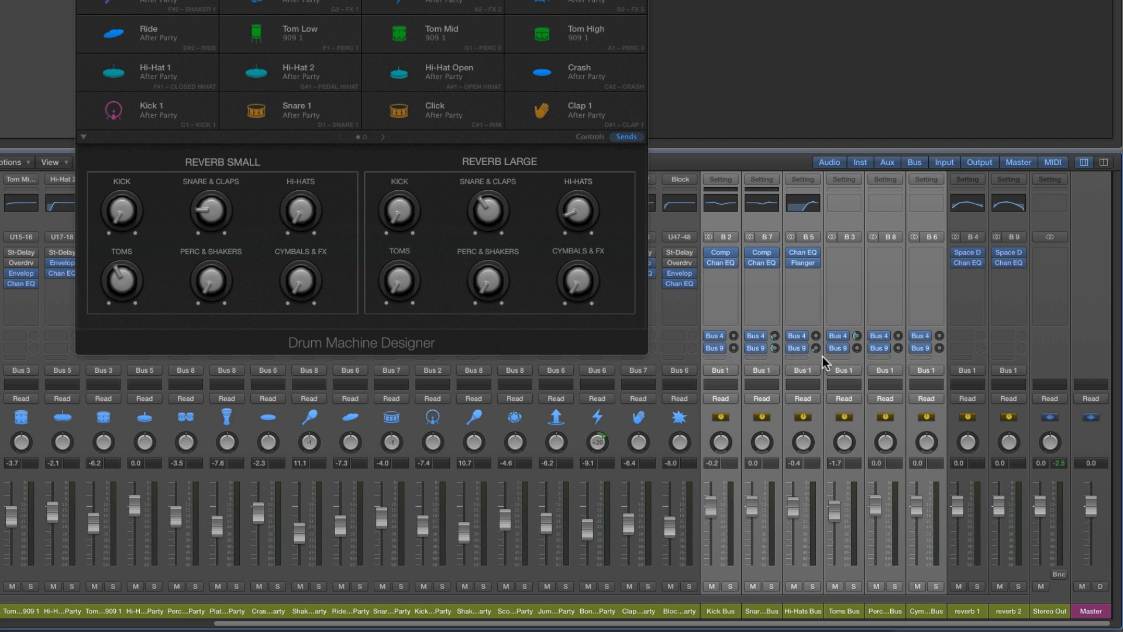
left_click(720, 356)
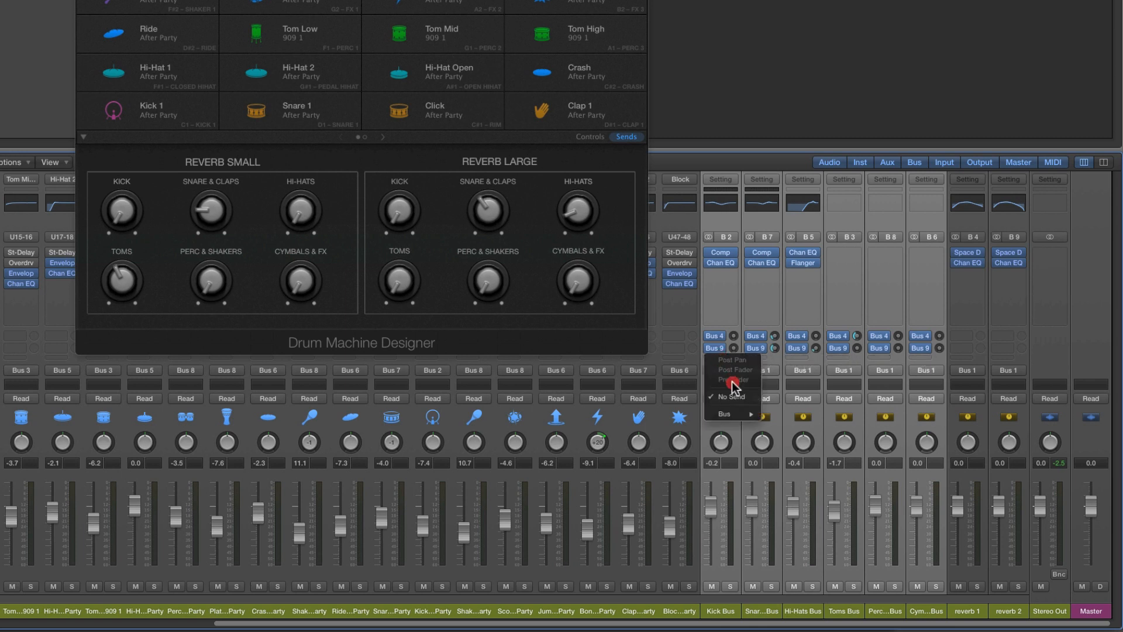
left_click(731, 414)
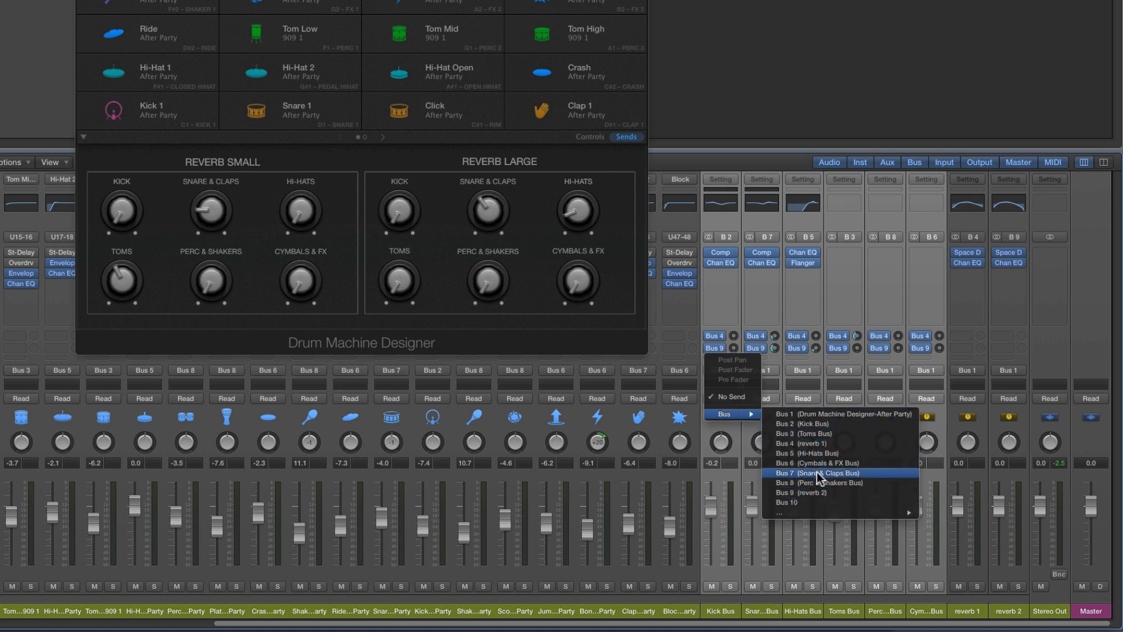
left_click(815, 503)
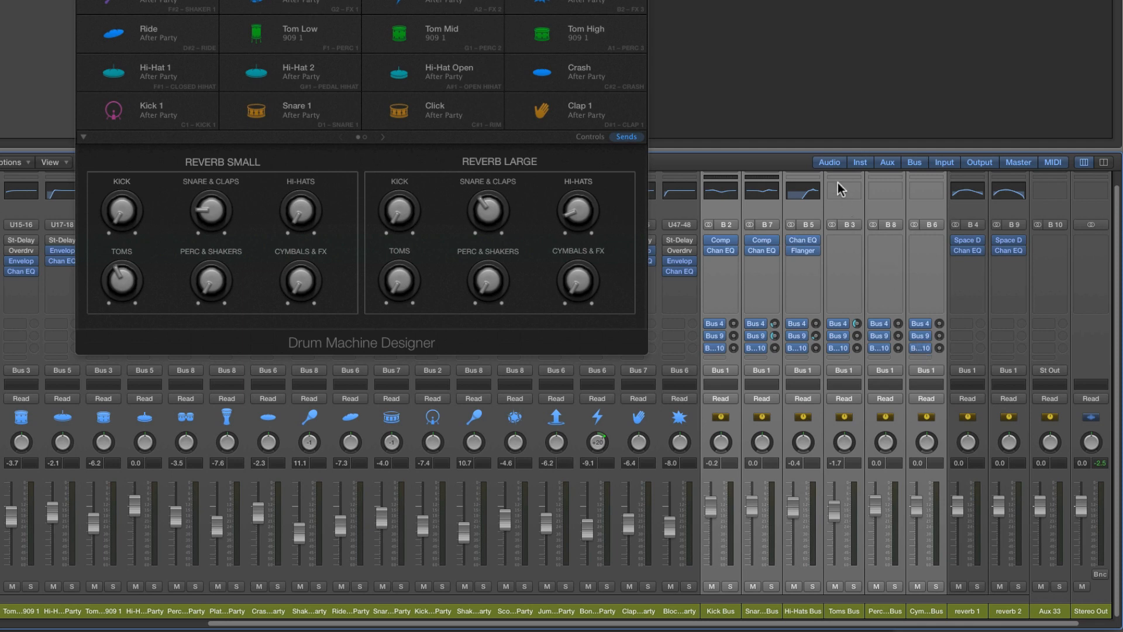
Enlarge the mixer slightly and check the input assignment of the new Aux 33 channel
left_click_drag(822, 151, 817, 75)
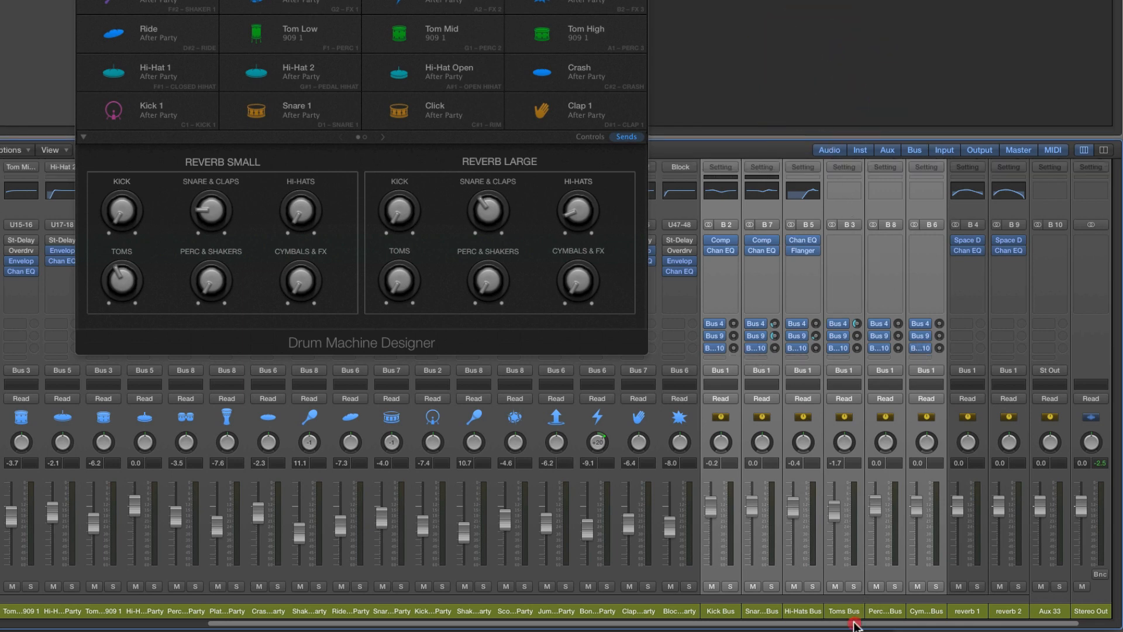
left_click_drag(854, 623, 880, 624)
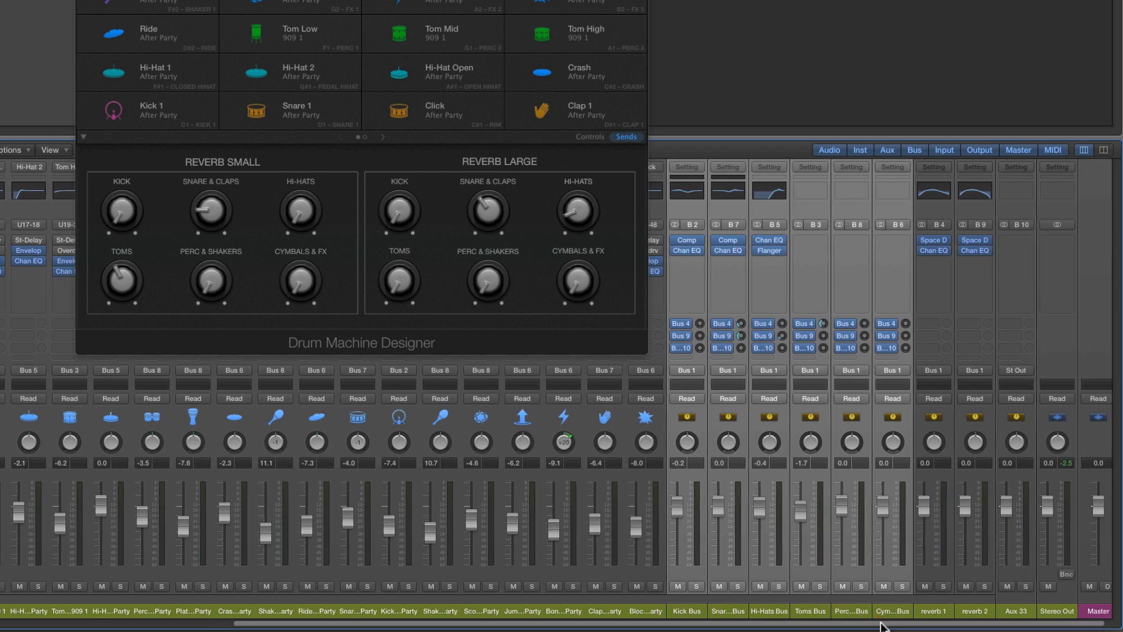
left_click(1015, 610)
left_click(1023, 224)
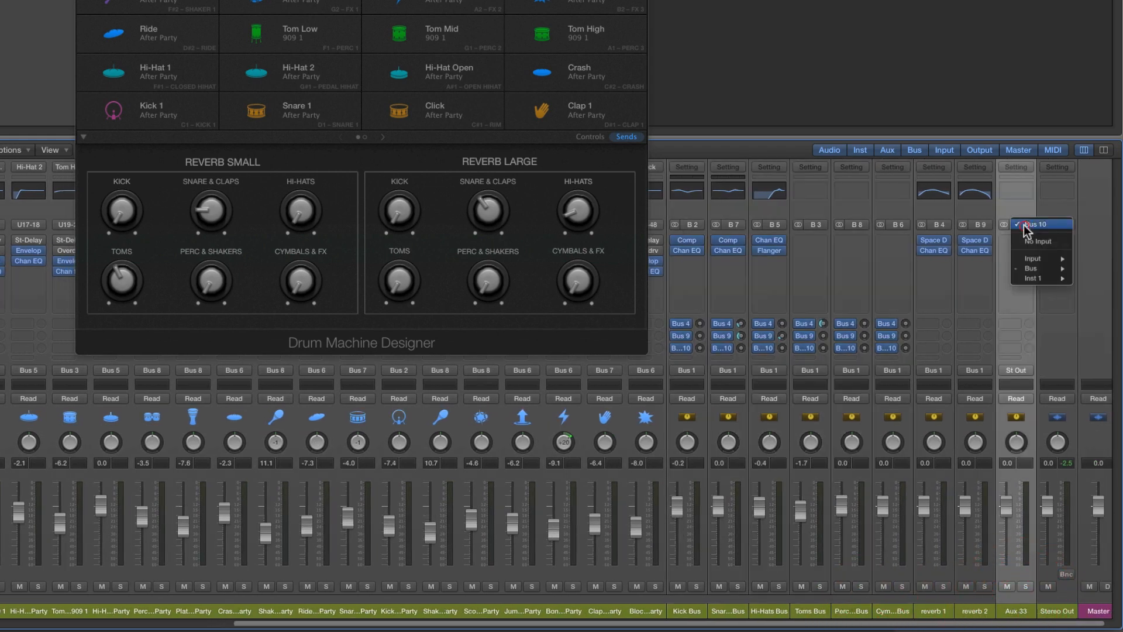
left_click(1020, 209)
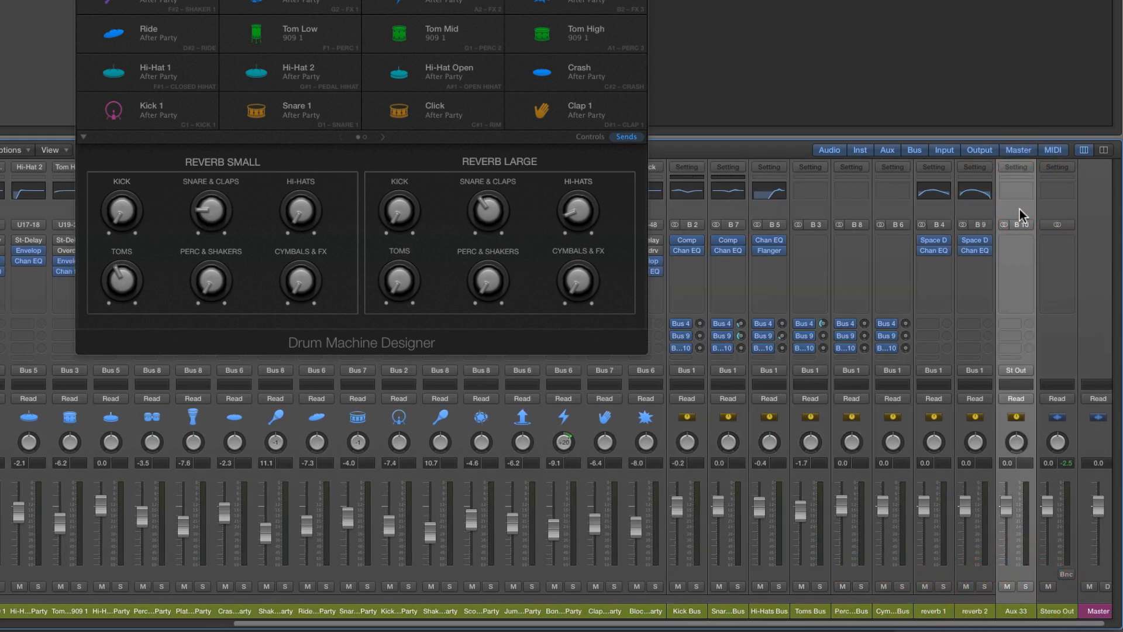
Review the drum bus and reverb channels as a group, and route Aux 33's output to Bus 1 (Drum Machine Designer-After Party)
left_click(696, 614)
left_click(892, 610, "shift")
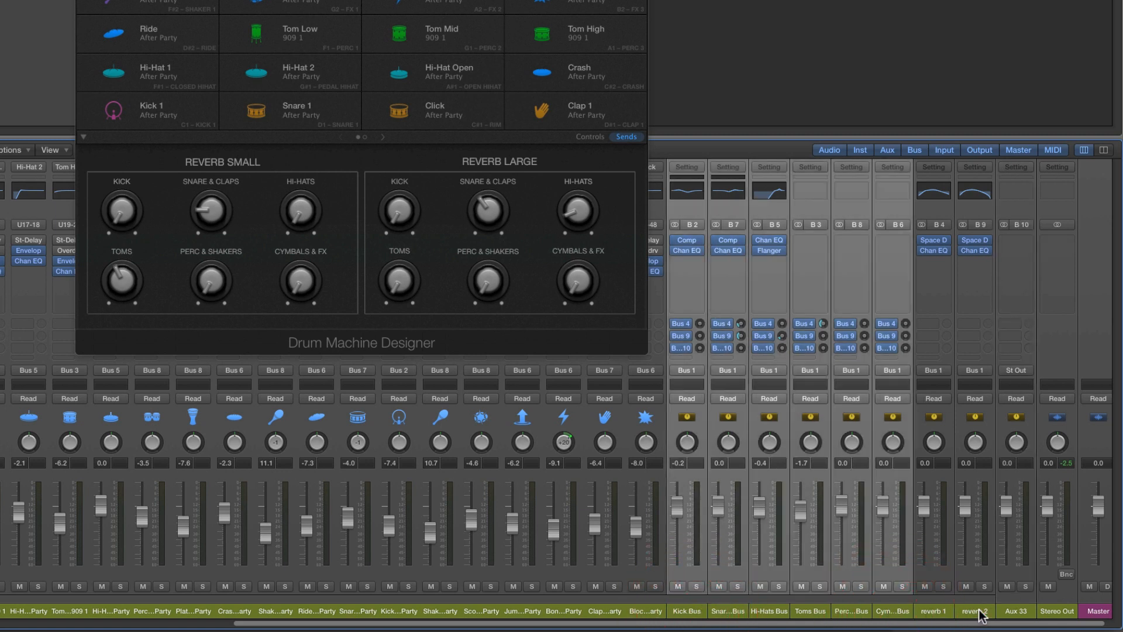
left_click(978, 611, "shift")
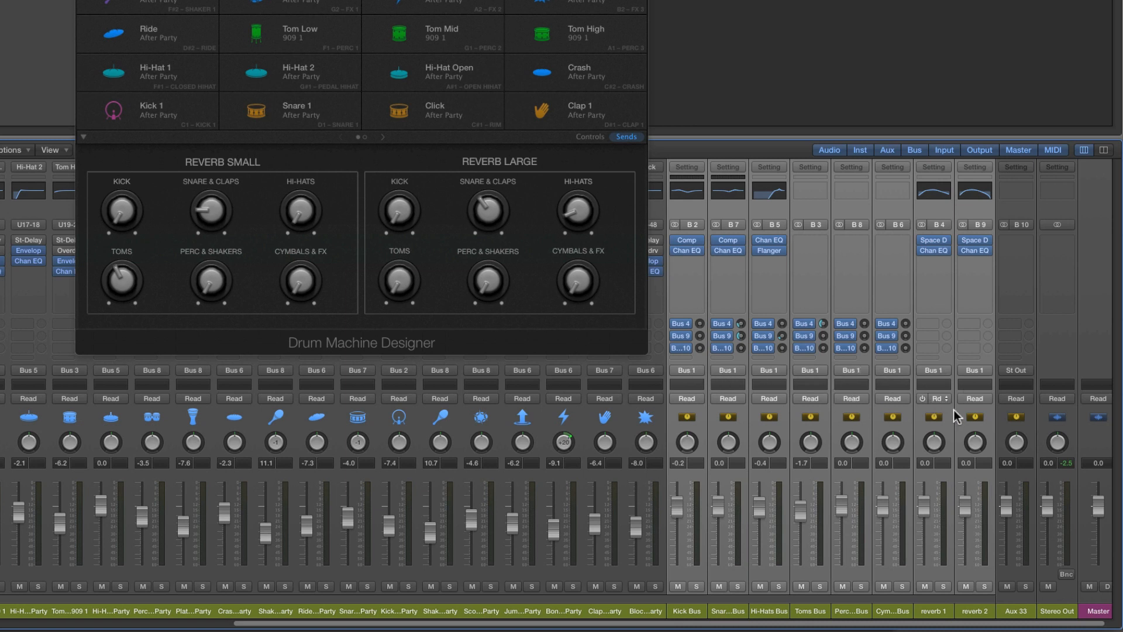
left_click(1012, 613)
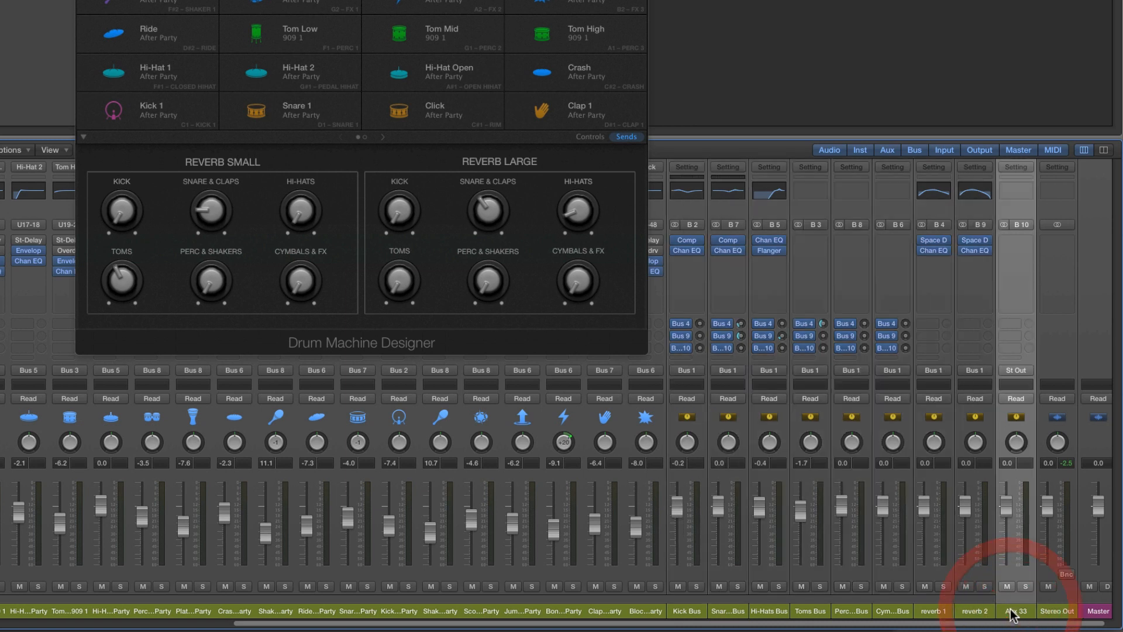
left_click(1020, 372)
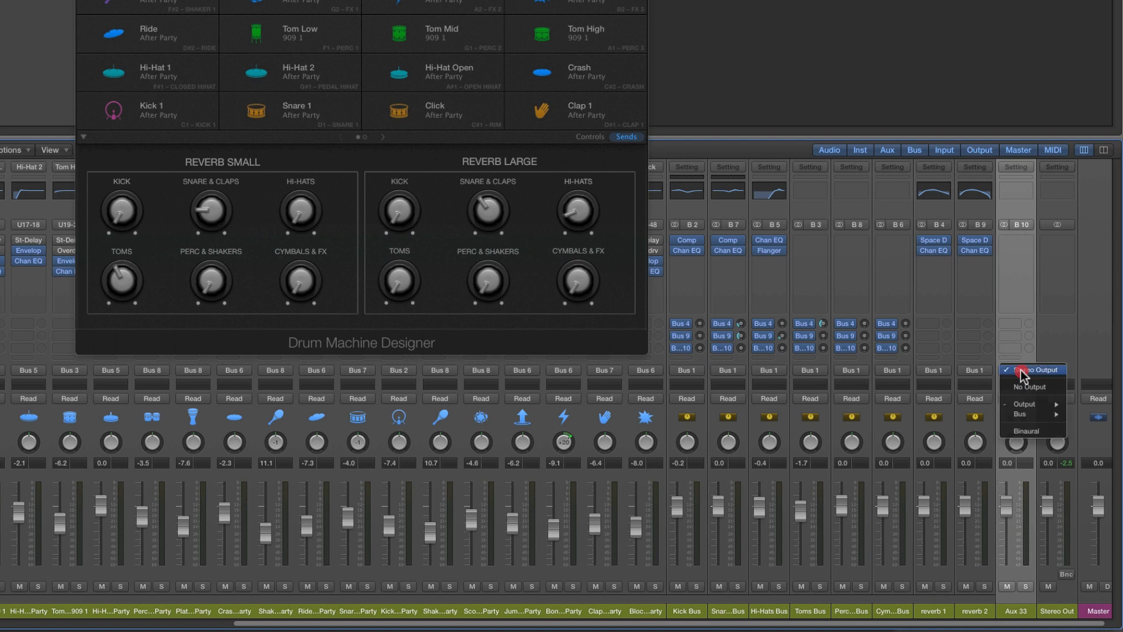
mouse_move(1023, 414)
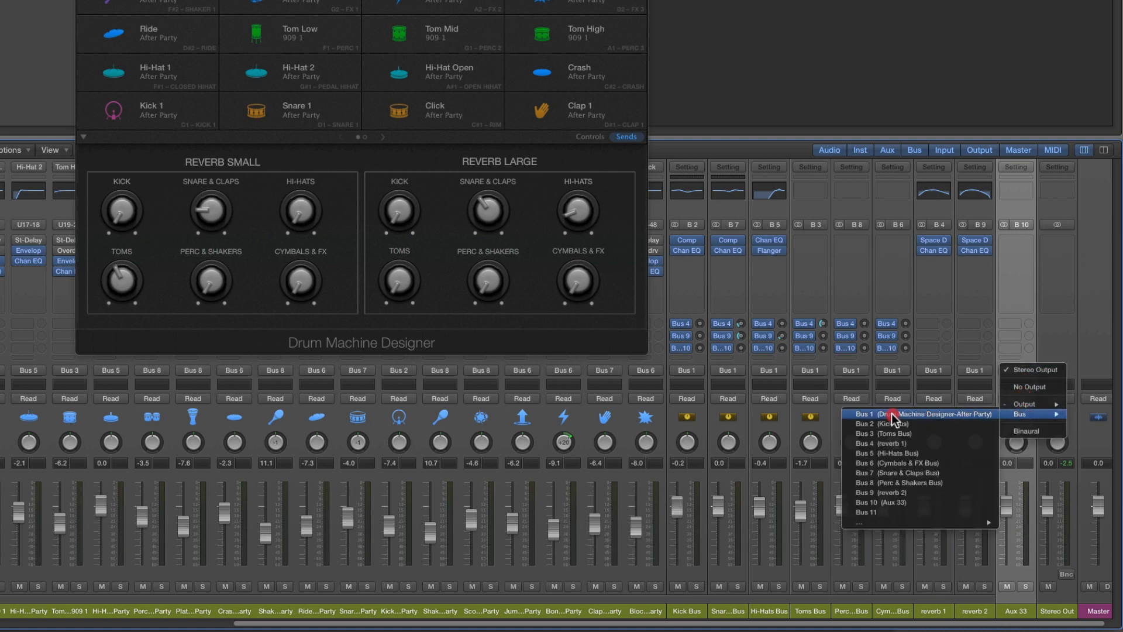
left_click(911, 416)
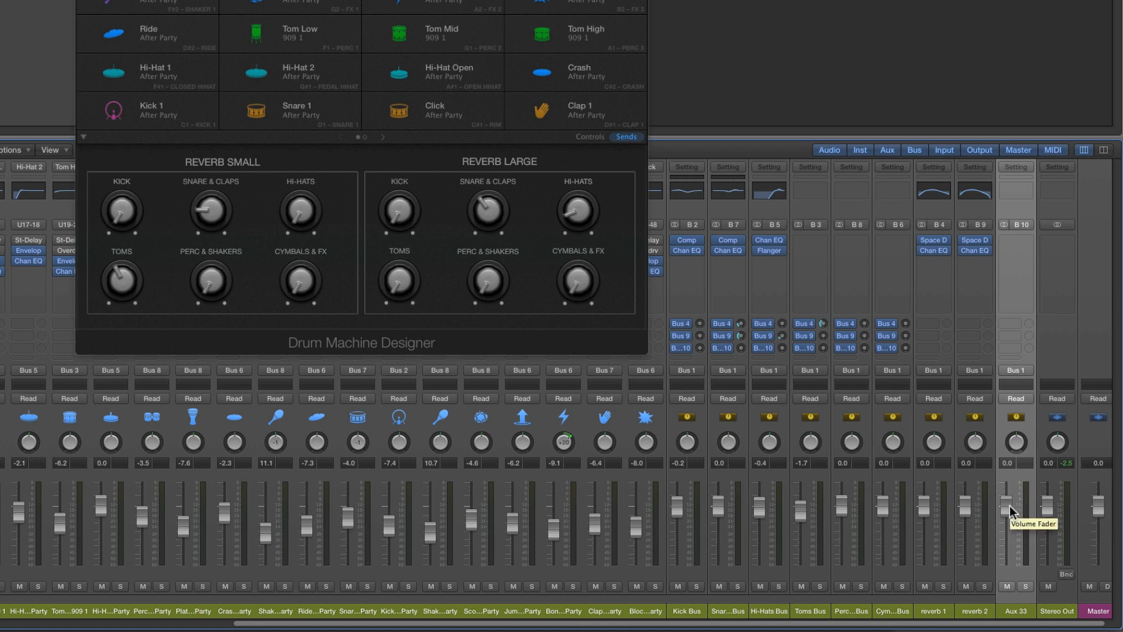
Solo Aux 33 and point out the six drum buses feeding it, ending with Aux 33 selected
left_click(1026, 586)
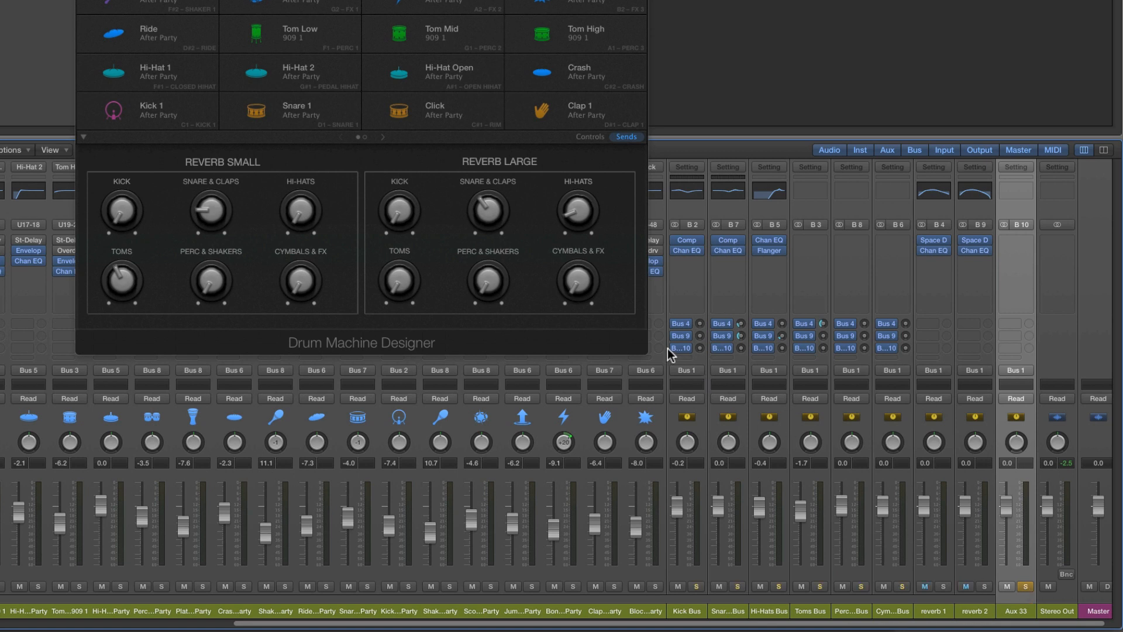
left_click(681, 610)
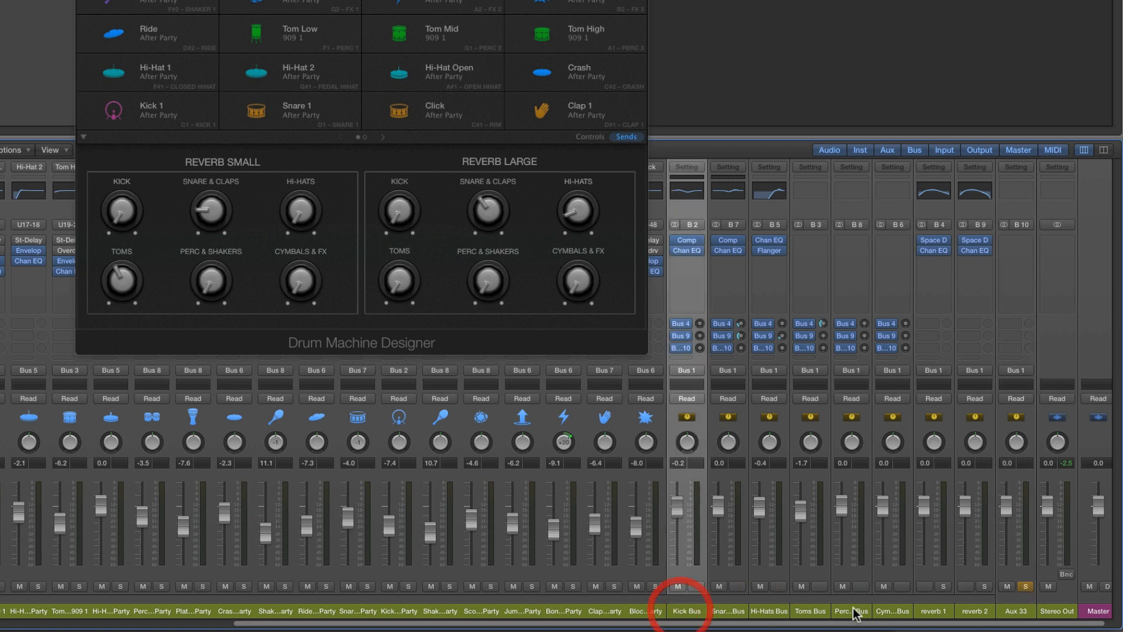
left_click(892, 610, "shift")
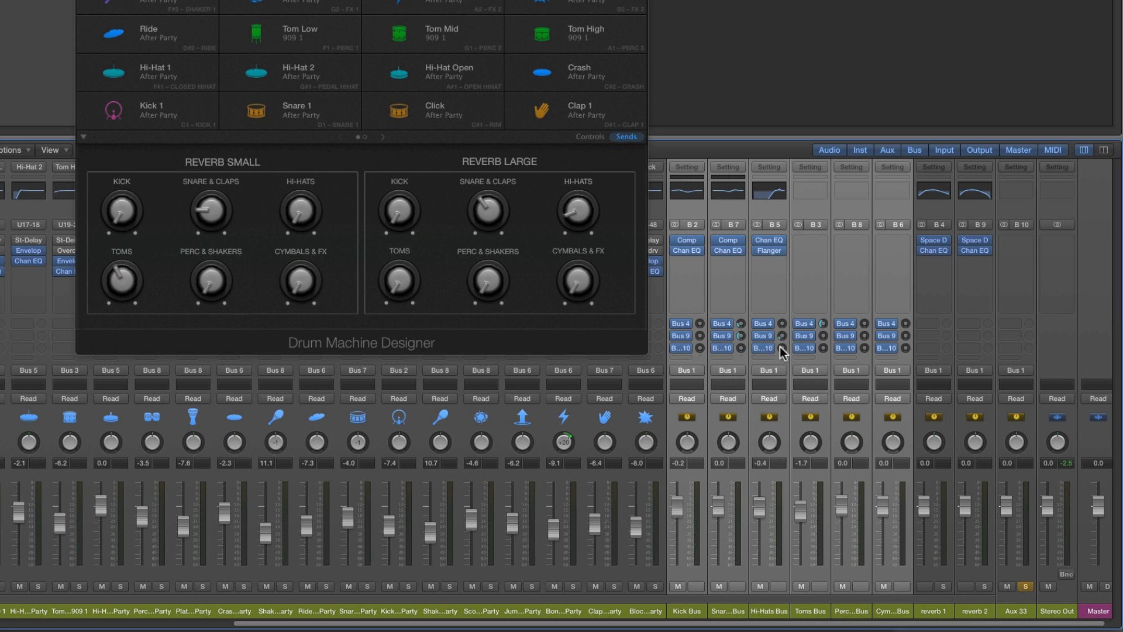
left_click(1016, 611)
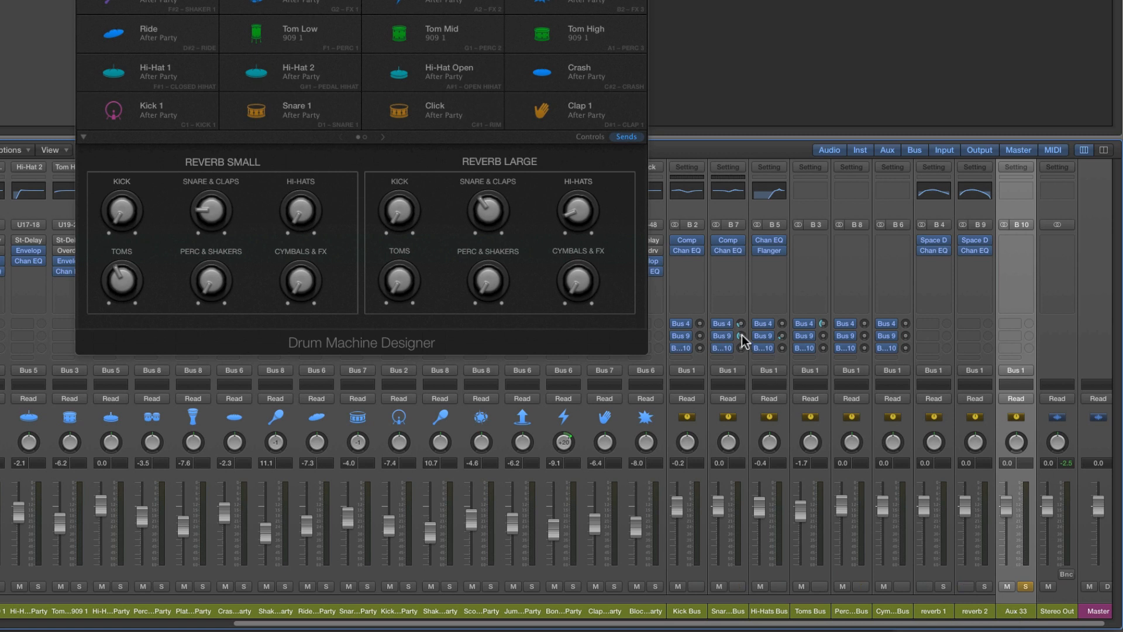
Turn the drum buses' raised Bus 4 and Bus 9 sends down to minimum, keeping Aux 33 soloed
left_click_drag(741, 335, 754, 370)
left_click_drag(823, 324, 827, 386)
left_click_drag(782, 336, 785, 363)
left_click_drag(701, 349, 701, 347)
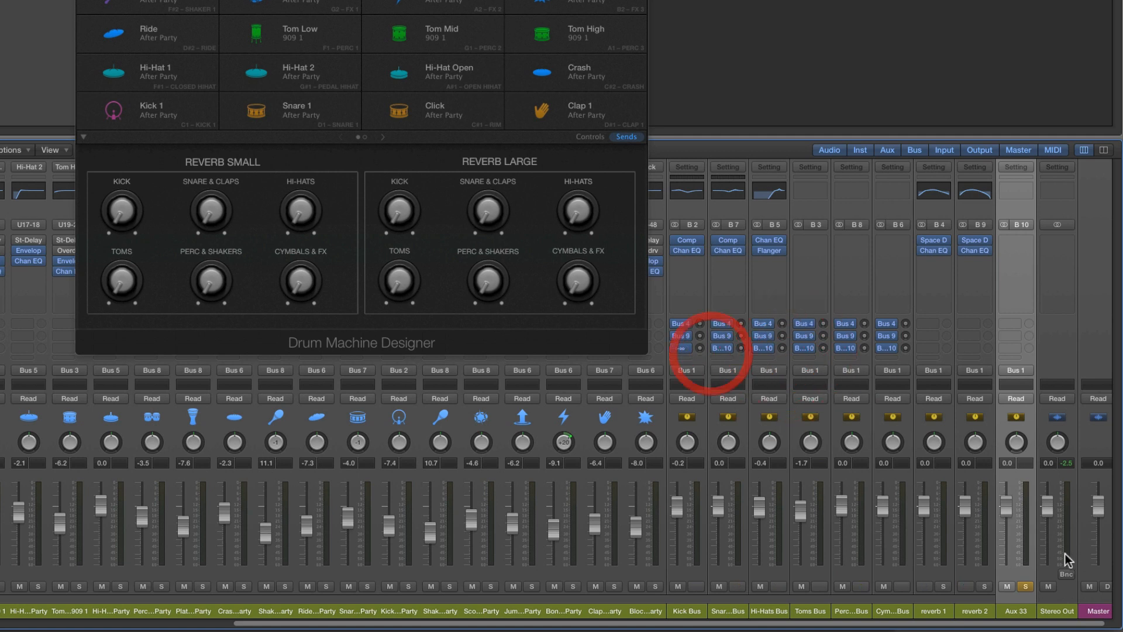
left_click(1025, 586)
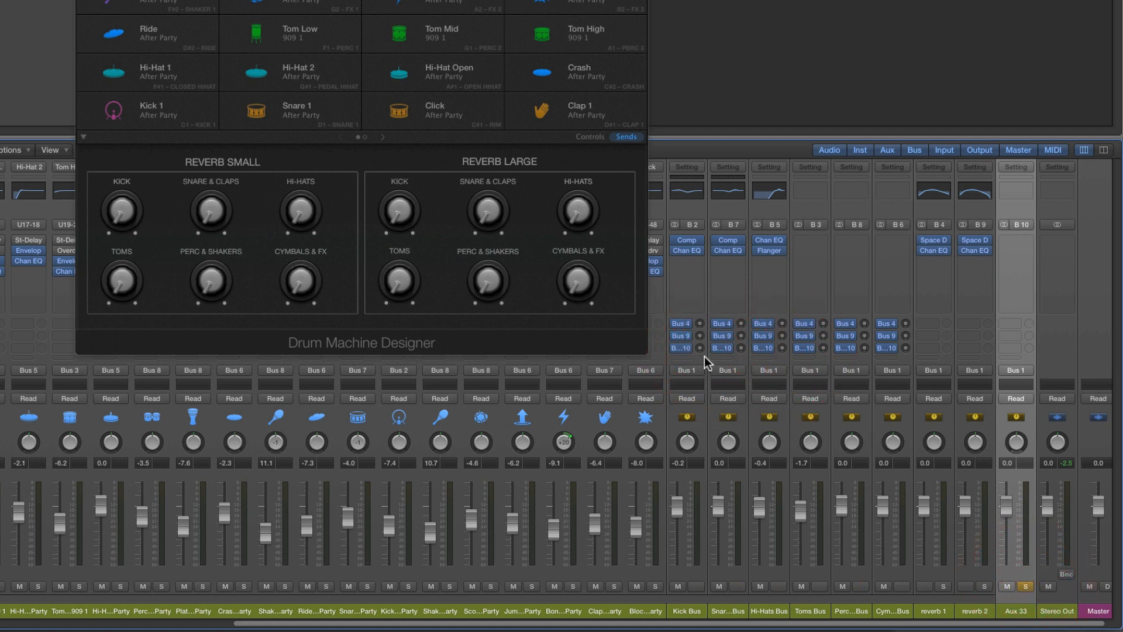
Raise the Bus 10 sends on the Kick and Snare & Claps buses and set the Aux 33 fader to -0.2 dB
mouse_move(700, 348)
left_mouse_down()
mouse_move(696, 306)
mouse_move(694, 351)
left_mouse_up()
left_click_drag(1008, 498, 1008, 501)
left_click_drag(700, 348, 741, 314)
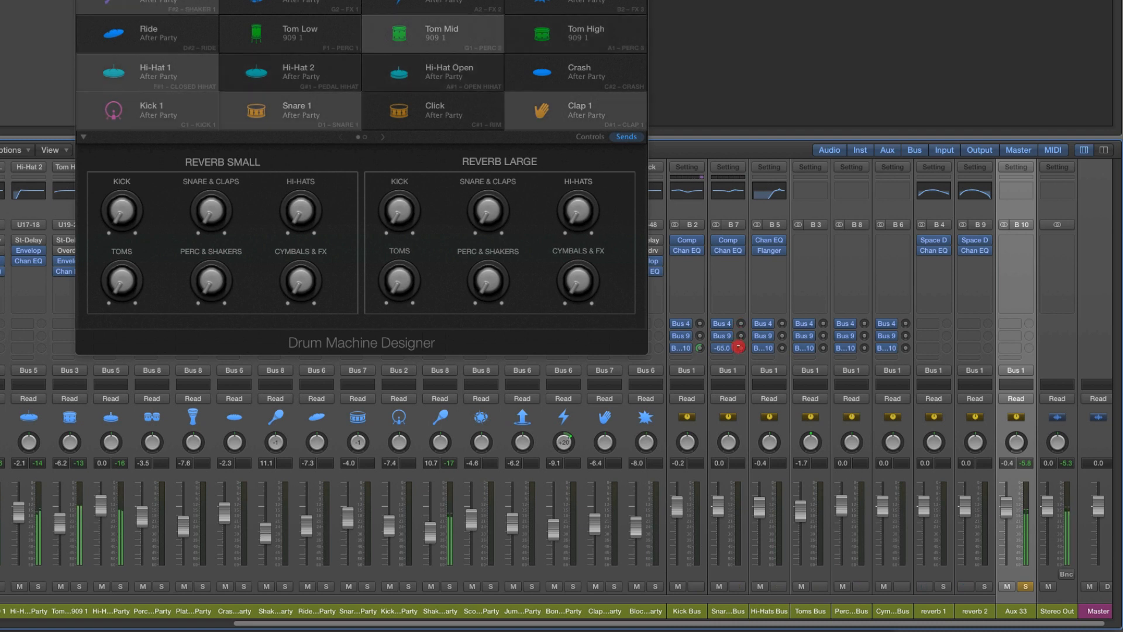
mouse_move(738, 347)
left_mouse_down()
mouse_move(738, 298)
mouse_move(738, 333)
left_mouse_up()
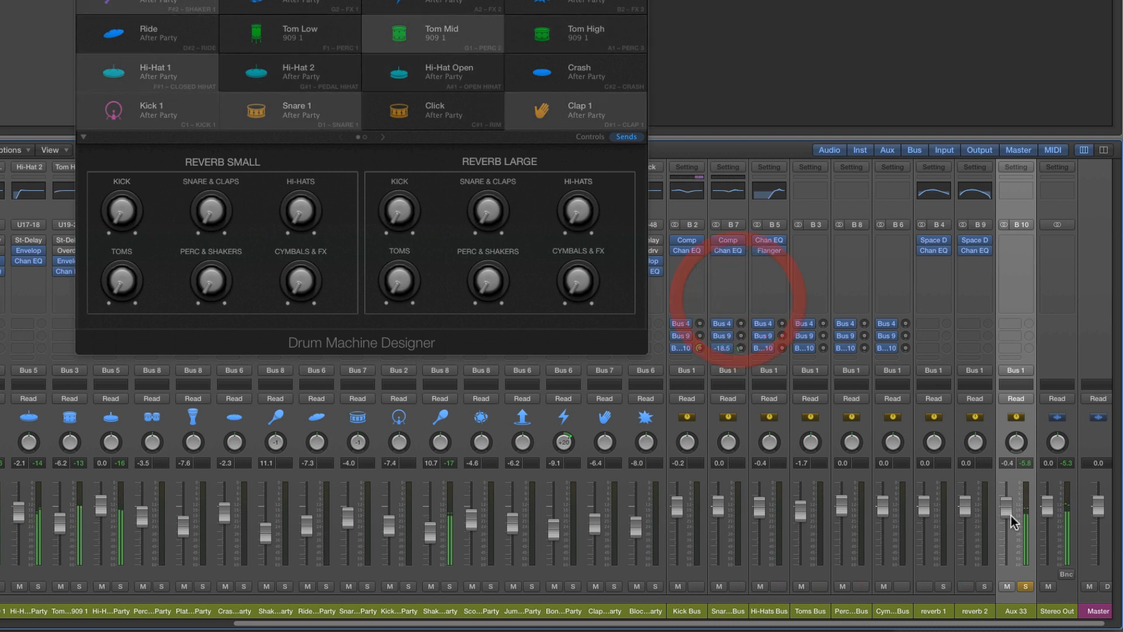
mouse_move(1010, 515)
left_mouse_down()
mouse_move(1010, 529)
mouse_move(1010, 514)
left_mouse_up()
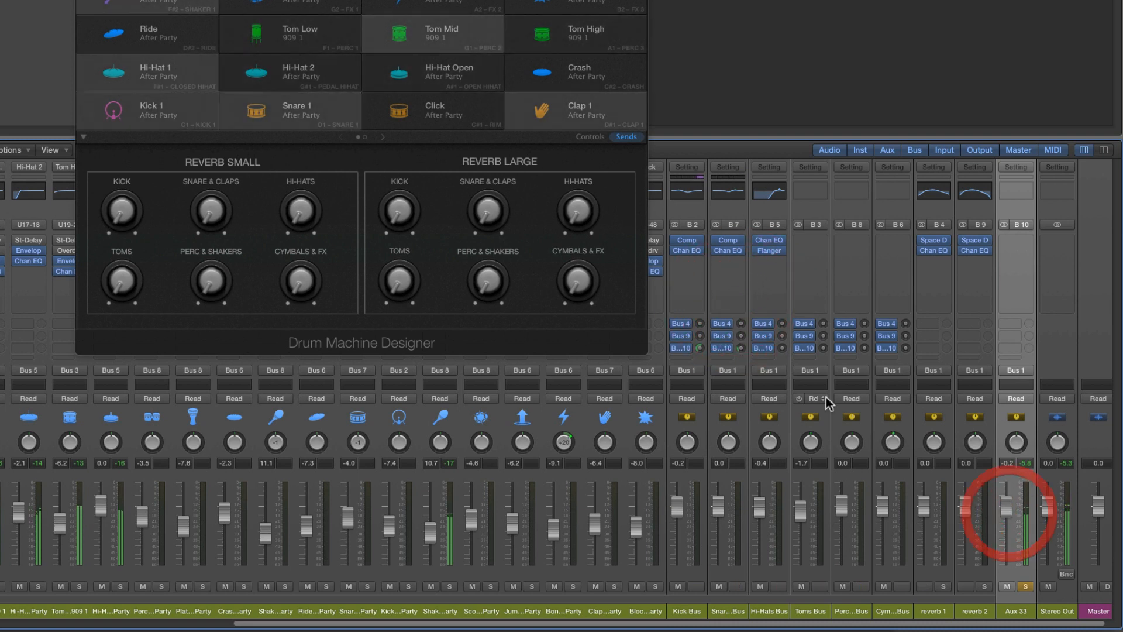
Raise the Bus 10 sends on Hi-Hats to -6.0 dB and Perc & Shakers to -6.2 dB, and also on Snare & Claps, Toms, and Cymbals & FX
left_click_drag(740, 348, 779, 298)
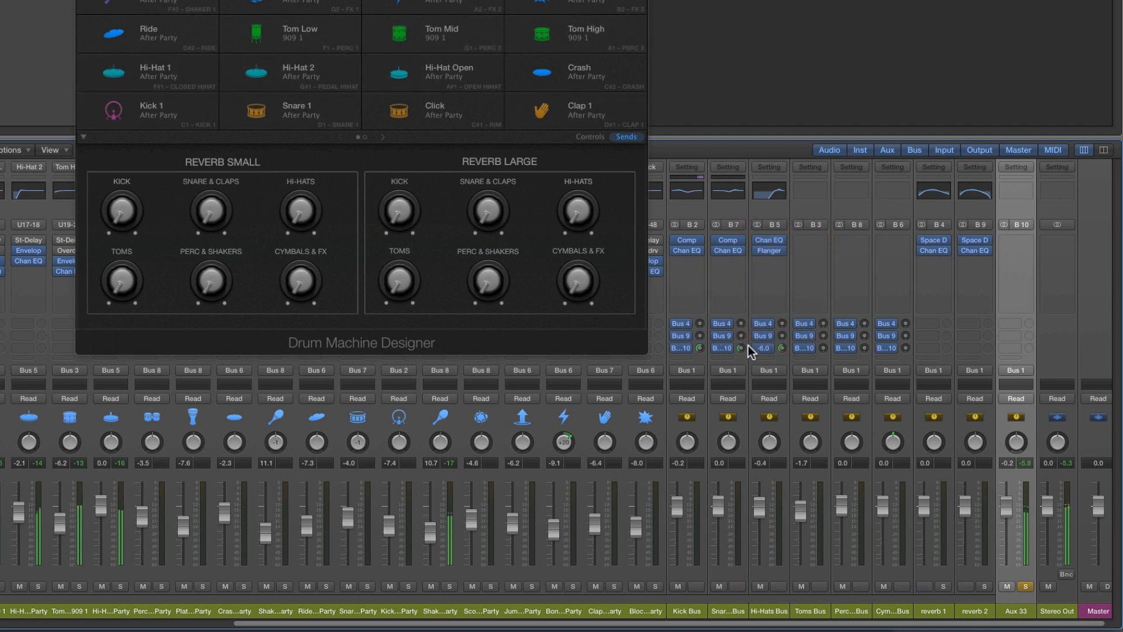
left_click_drag(740, 348, 742, 328)
left_click_drag(823, 348, 821, 278)
left_click_drag(864, 348, 867, 275)
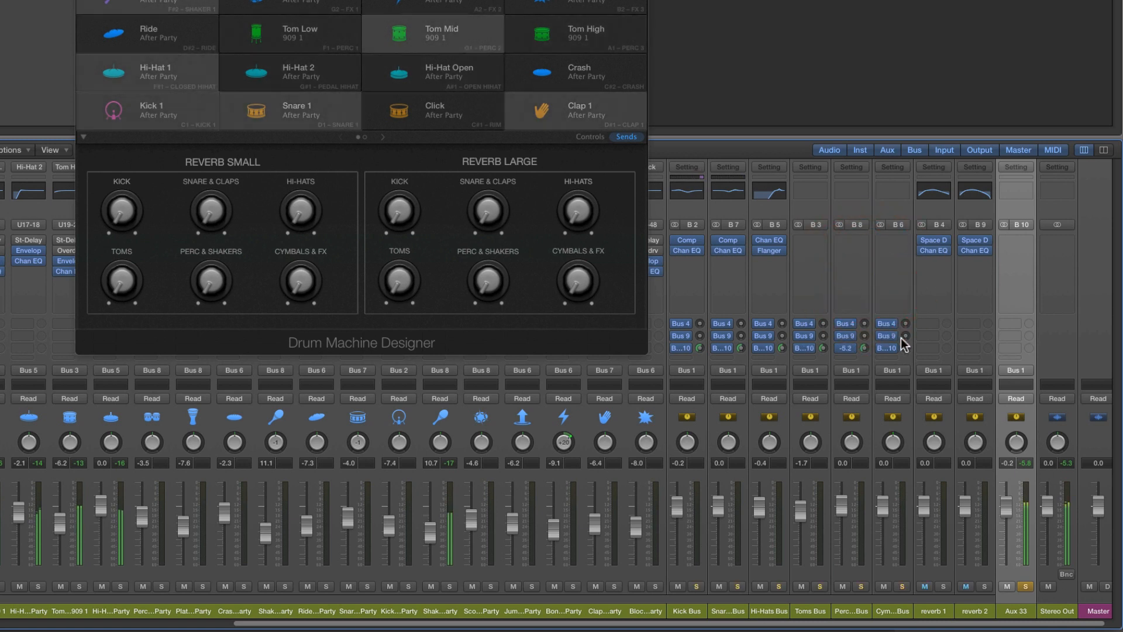
left_click_drag(906, 348, 902, 310)
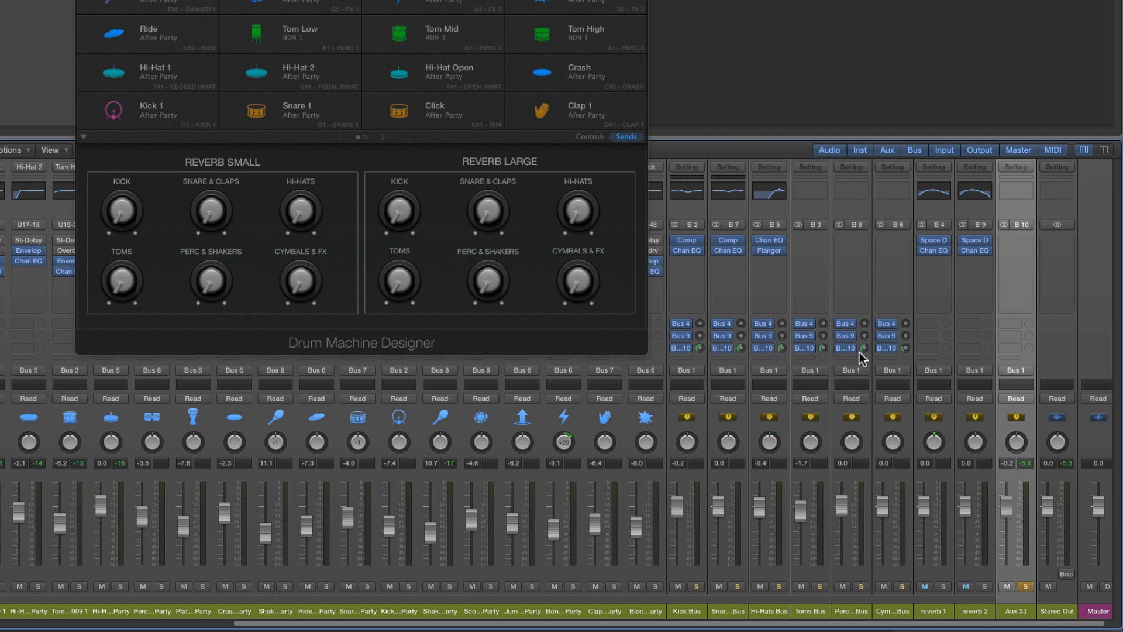
Readjust the Aux 33 fader to -0.2 dB and fine-tune the Bus 10 sends on the Kick and Toms buses
mouse_move(1013, 509)
left_mouse_down()
mouse_move(1010, 547)
mouse_move(1008, 500)
left_mouse_up()
left_click(1005, 506)
left_click_drag(1009, 506, 1008, 502)
left_click(700, 348)
left_click_drag(704, 346, 703, 343)
mouse_move(821, 348)
left_mouse_down()
mouse_move(820, 361)
mouse_move(821, 349)
left_mouse_up()
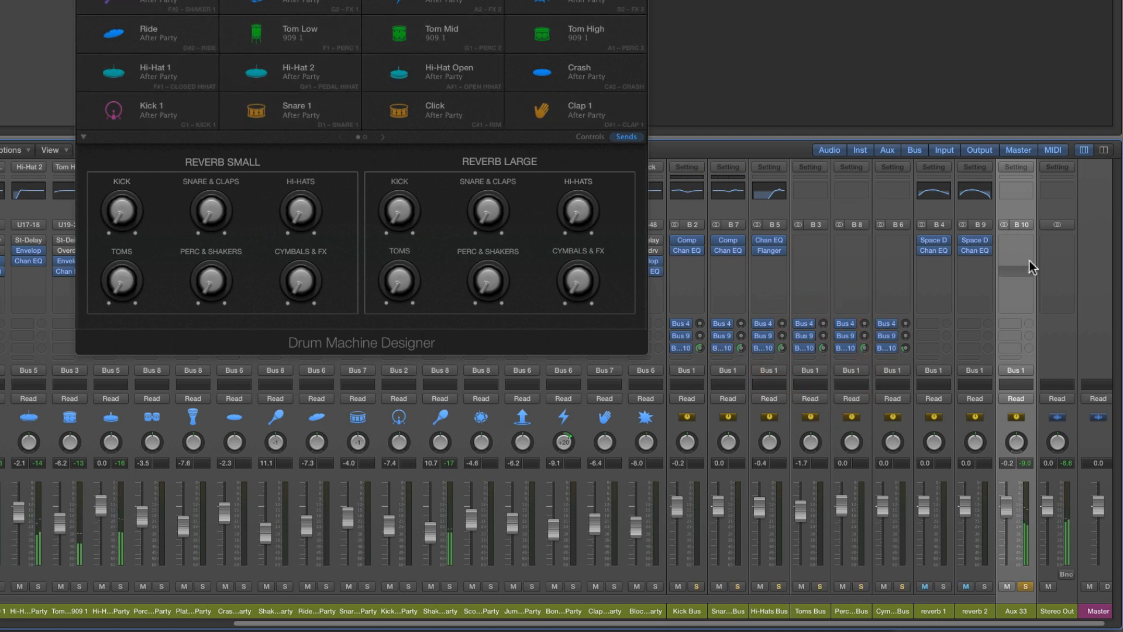
Insert a Compressor using the Studio FET model on Aux 33 and nudge the channel's fader to 0.1 dB
left_click(1027, 244)
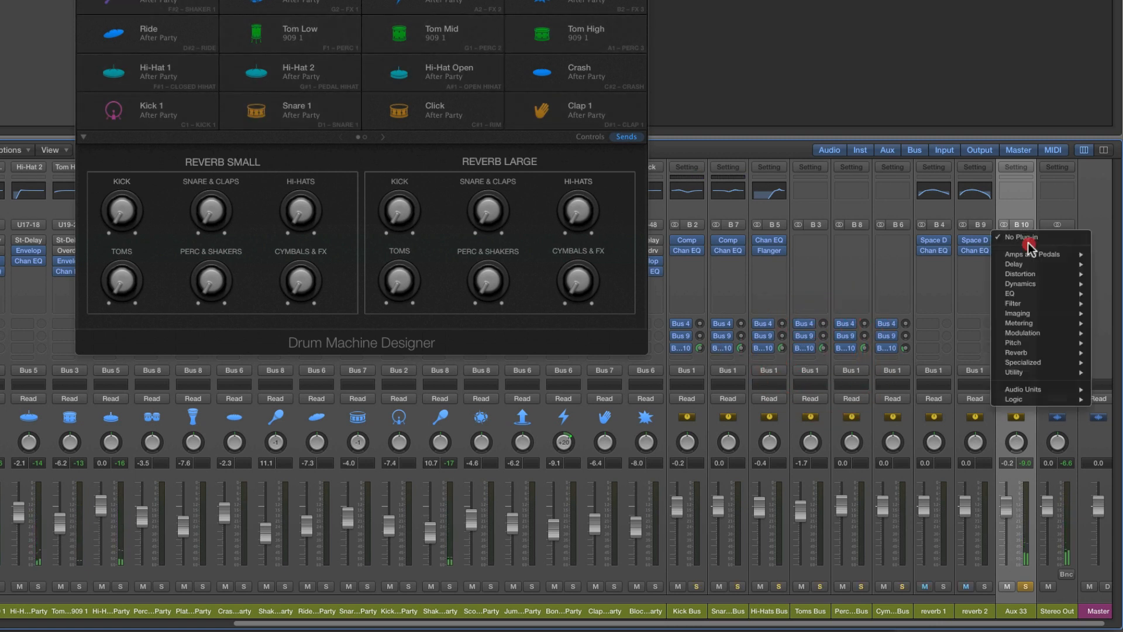
mouse_move(1028, 284)
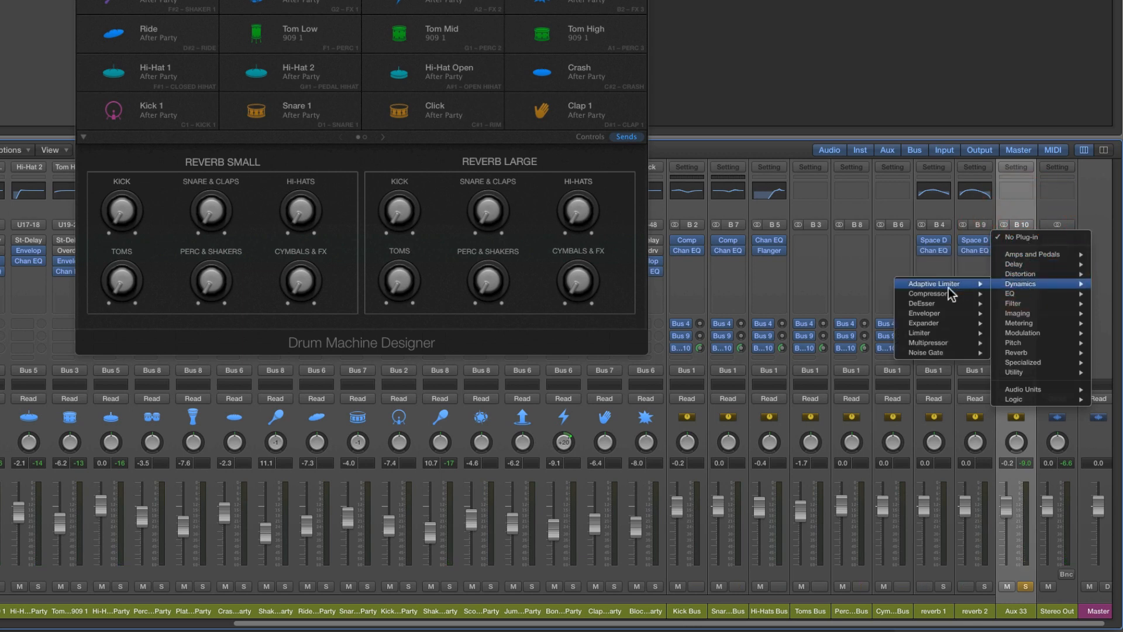
left_click(871, 293)
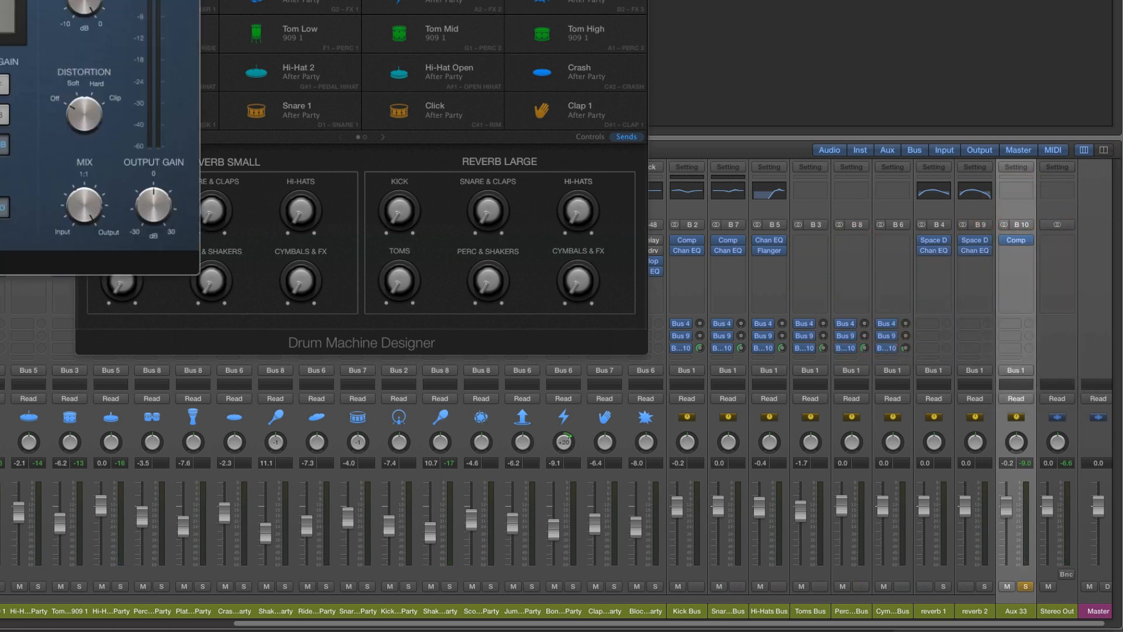
left_click_drag(0, 0, 456, 65)
left_click(358, 140)
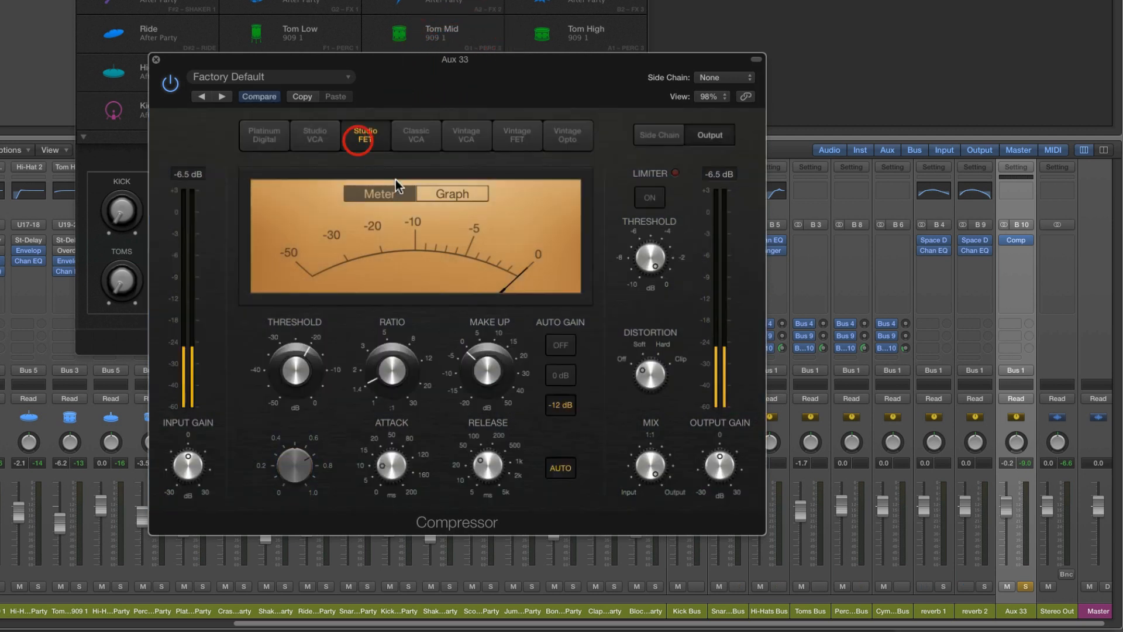
left_click(1011, 510)
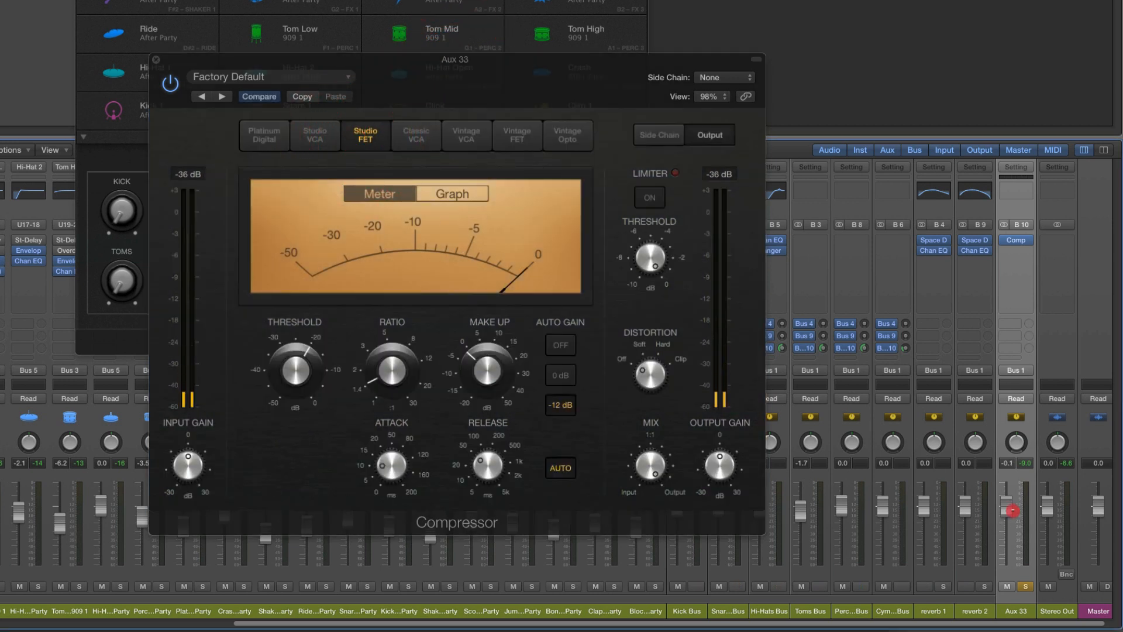
mouse_move(1012, 511)
left_mouse_down()
mouse_move(1012, 547)
mouse_move(1013, 509)
left_mouse_up()
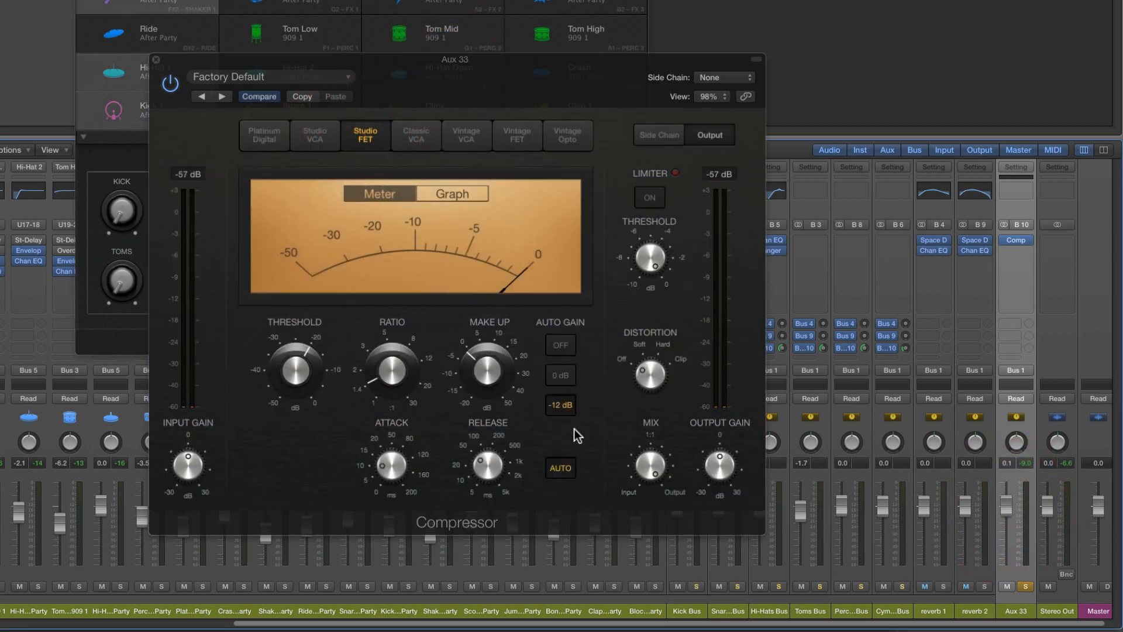
Compress Aux 33 heavily by lowering the threshold, setting the ratio to 7.4:1 and lengthening the release
left_click_drag(301, 365, 305, 413)
left_click_drag(380, 367, 376, 288)
left_click(492, 447)
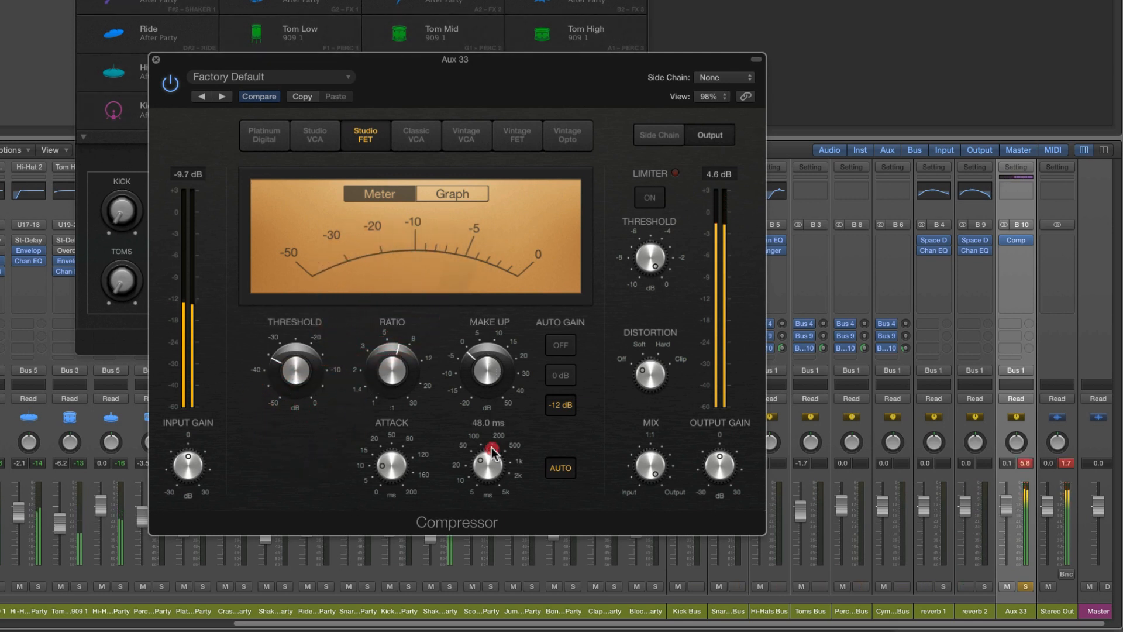
mouse_move(492, 448)
left_mouse_down()
mouse_move(490, 418)
mouse_move(486, 447)
left_mouse_up()
left_click_drag(404, 362, 405, 354)
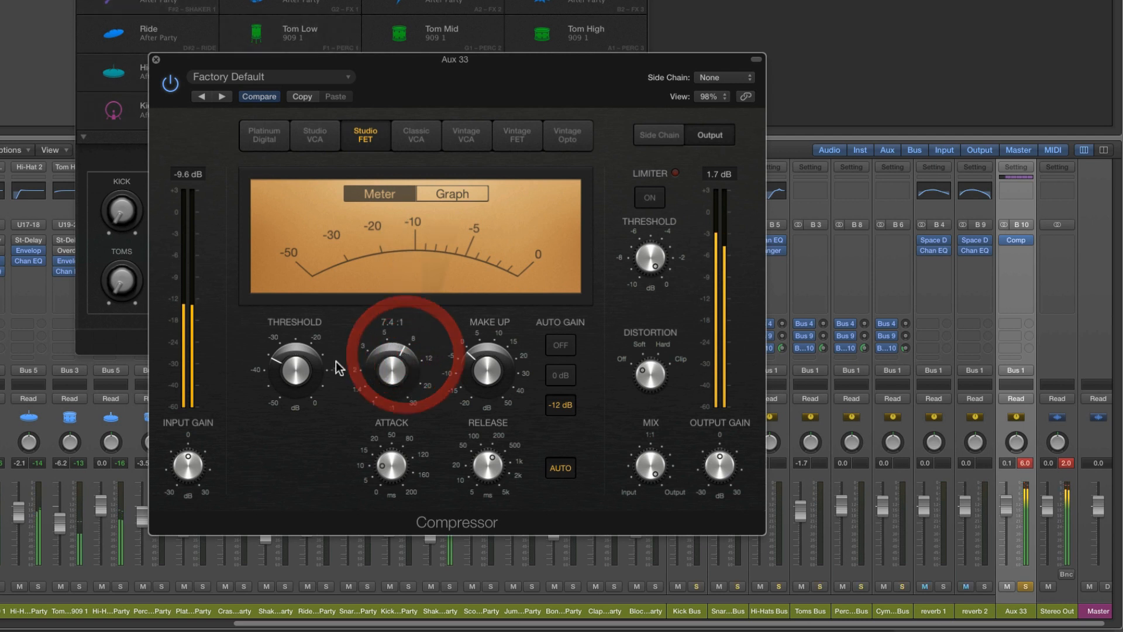
left_click_drag(303, 369, 298, 366)
left_click_drag(466, 377, 469, 383)
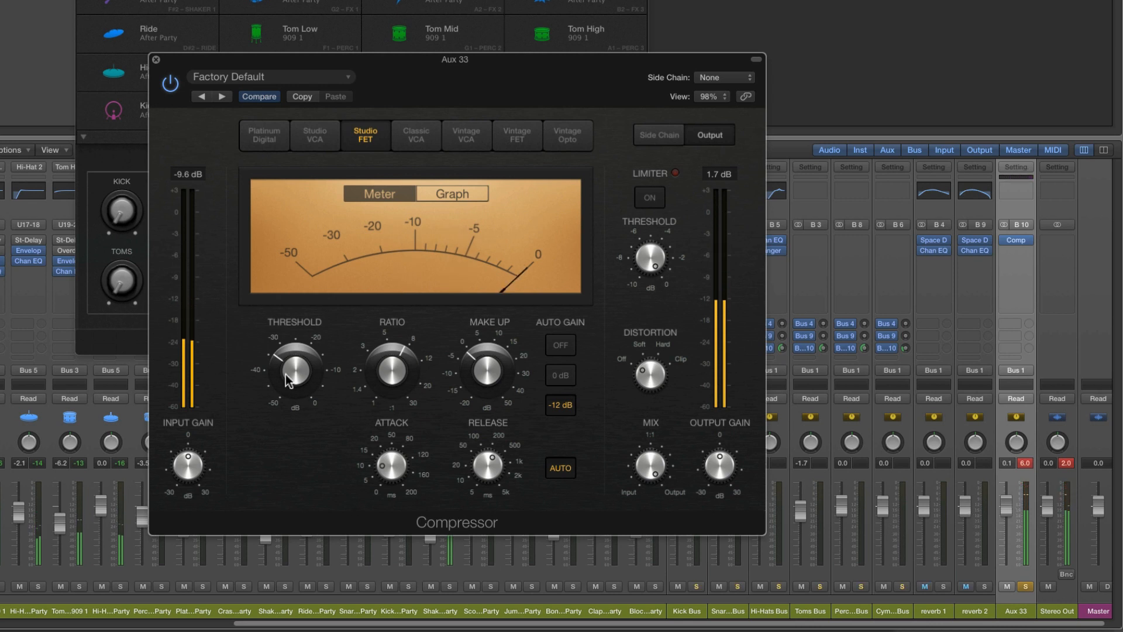
left_click_drag(288, 380, 293, 376)
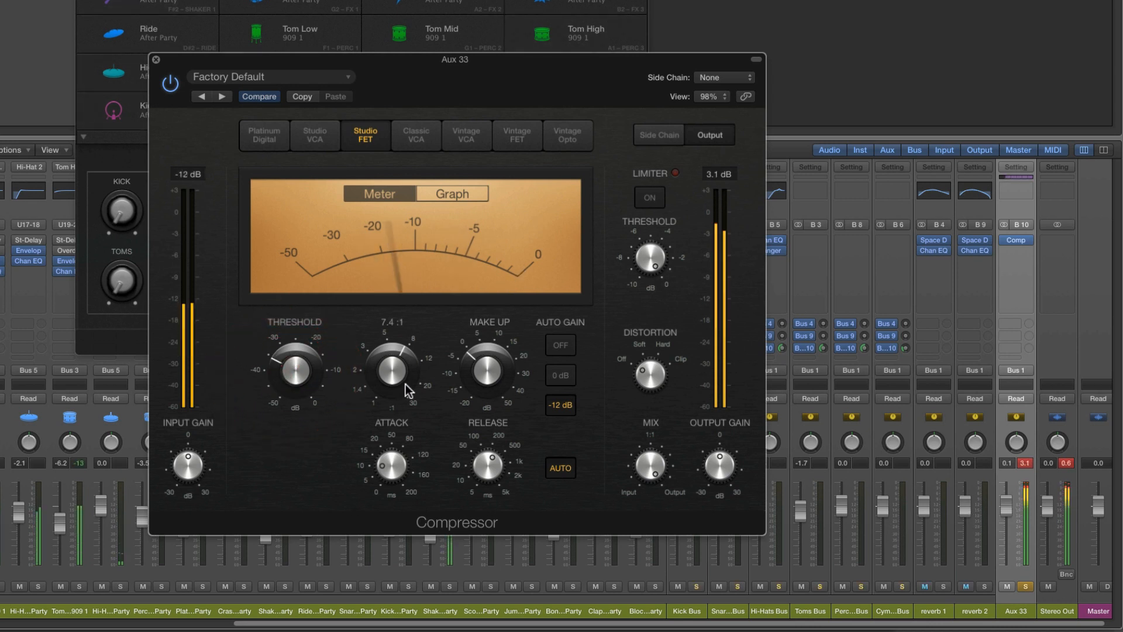
Audition the Classic VCA compressor model against Studio FET, ending on Studio FET with the same settings
left_click(416, 134)
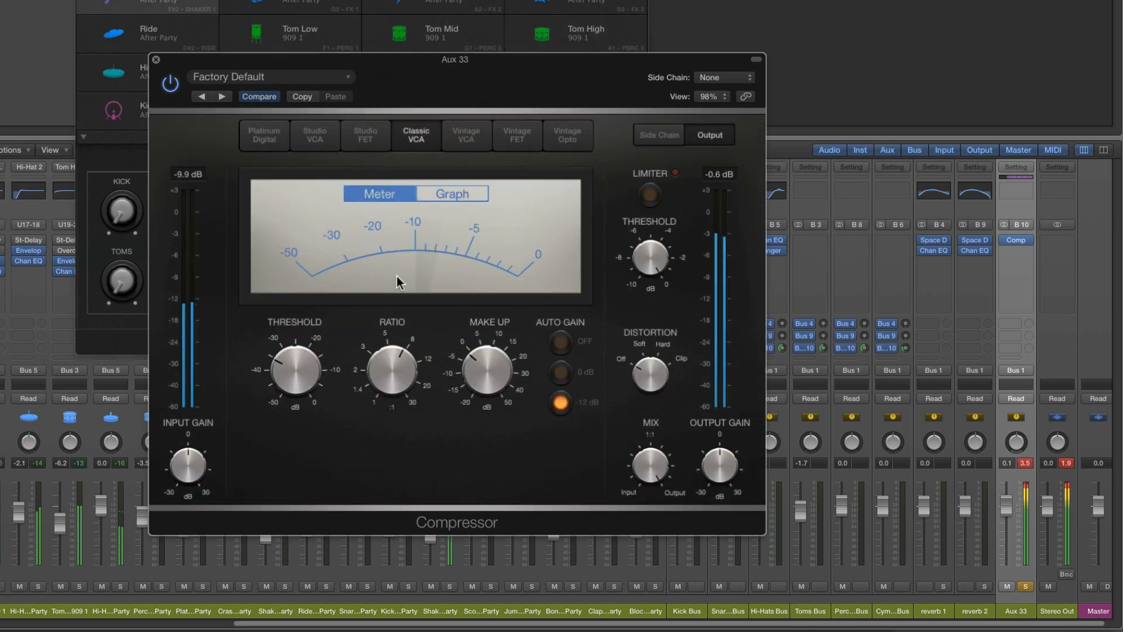
left_click(390, 364)
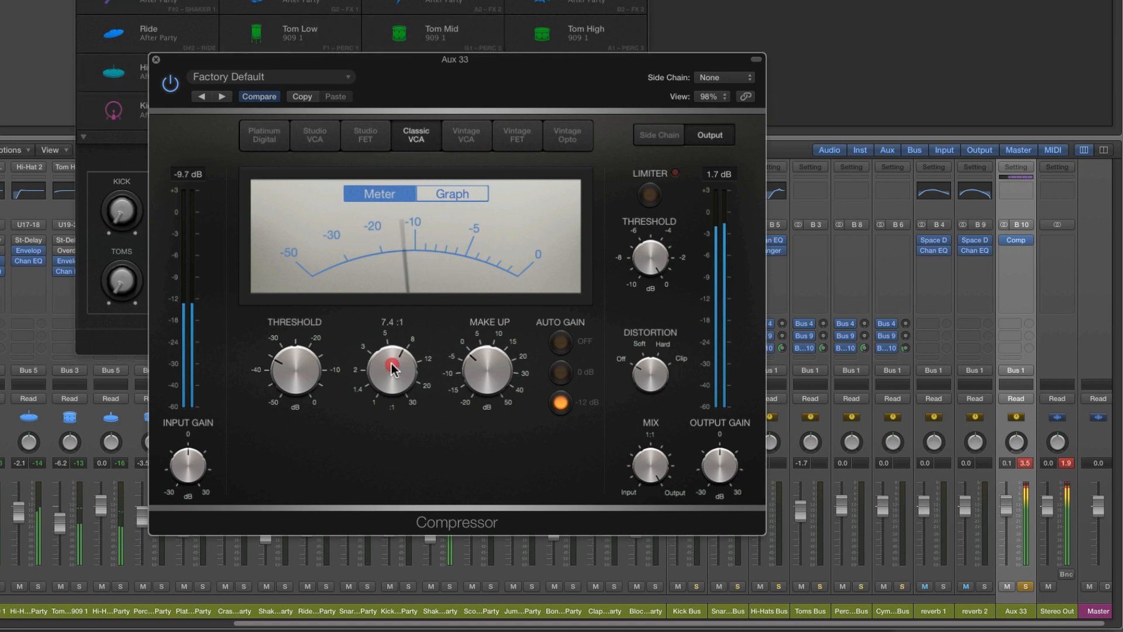
left_click(367, 135)
left_click(384, 360)
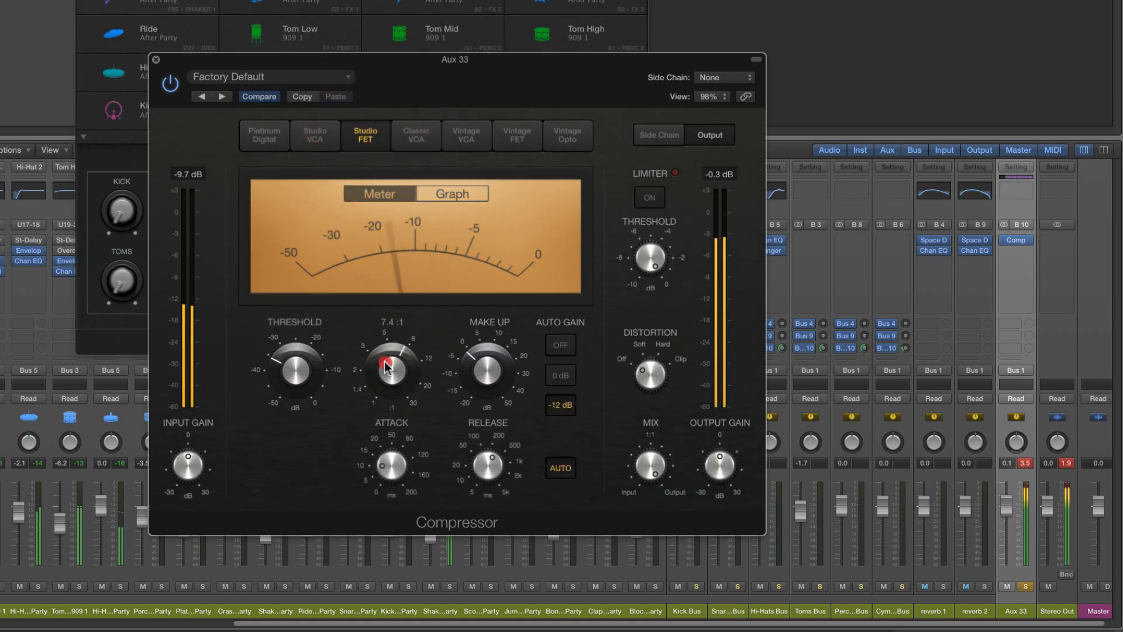
left_click(292, 368)
left_click(487, 465)
Set the Aux 33 fader to -0.2 dB and rename the channel as comp
mouse_move(1008, 507)
left_mouse_down()
mouse_move(1009, 530)
mouse_move(1007, 519)
left_mouse_up()
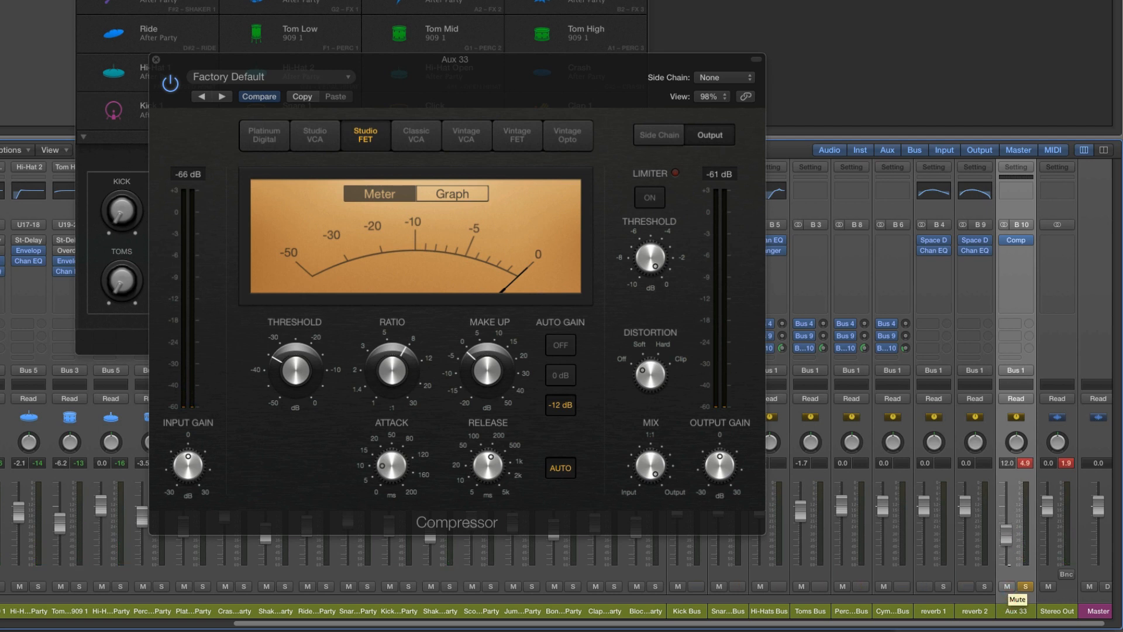
double_click(1016, 610)
type("comp")
key("Return")
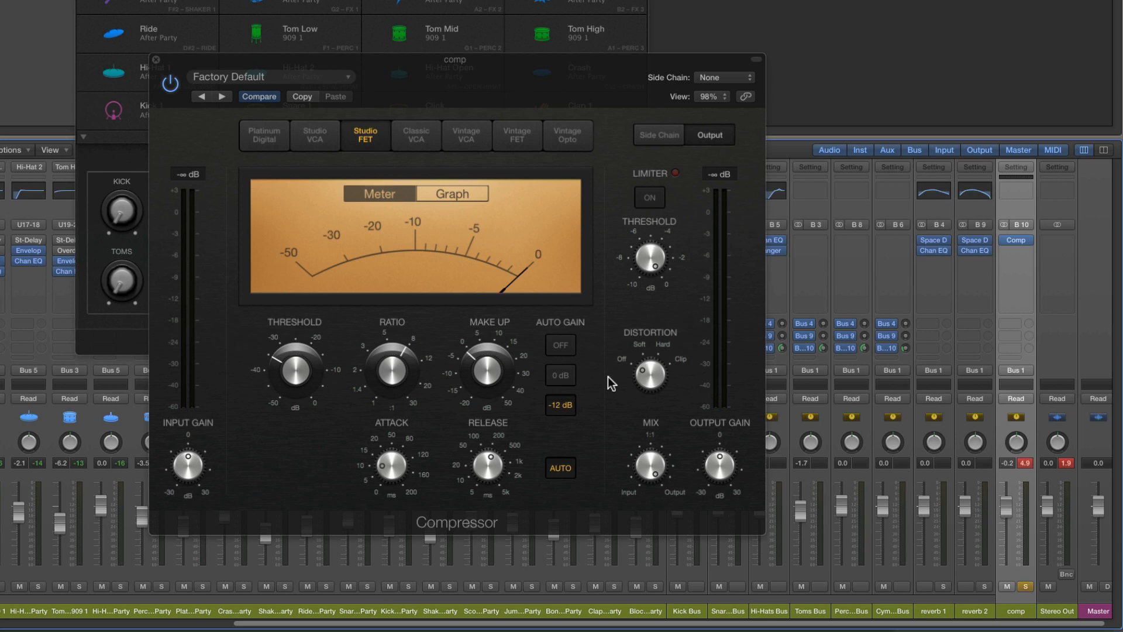
Close the Compressor window, unsolo the comp channel and lower its fader to minimum
key("space")
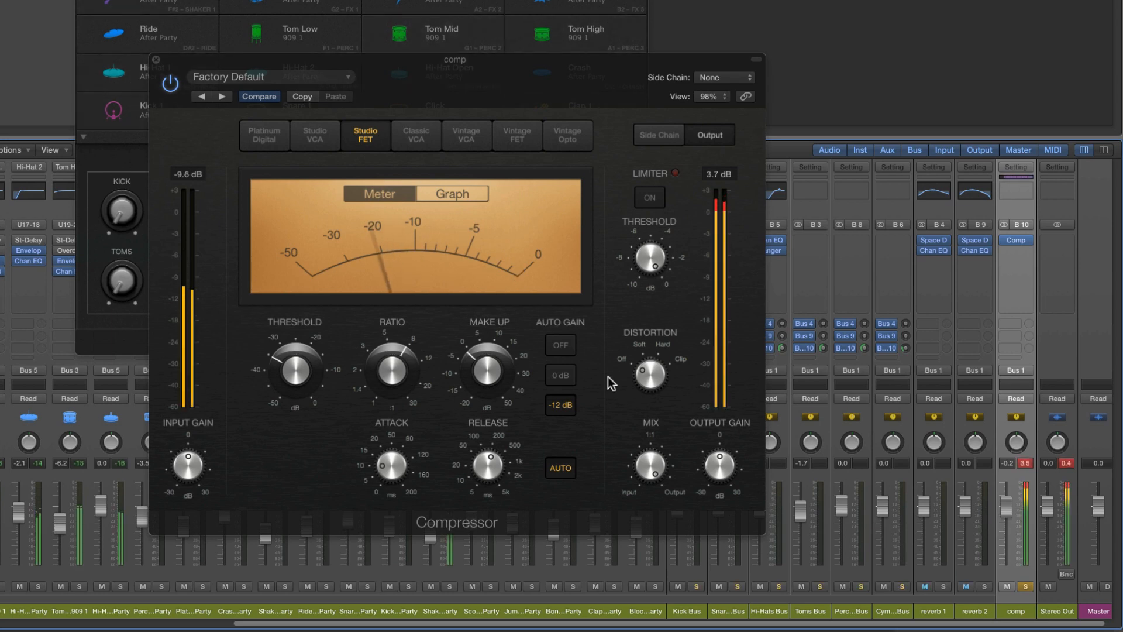
left_click(156, 59)
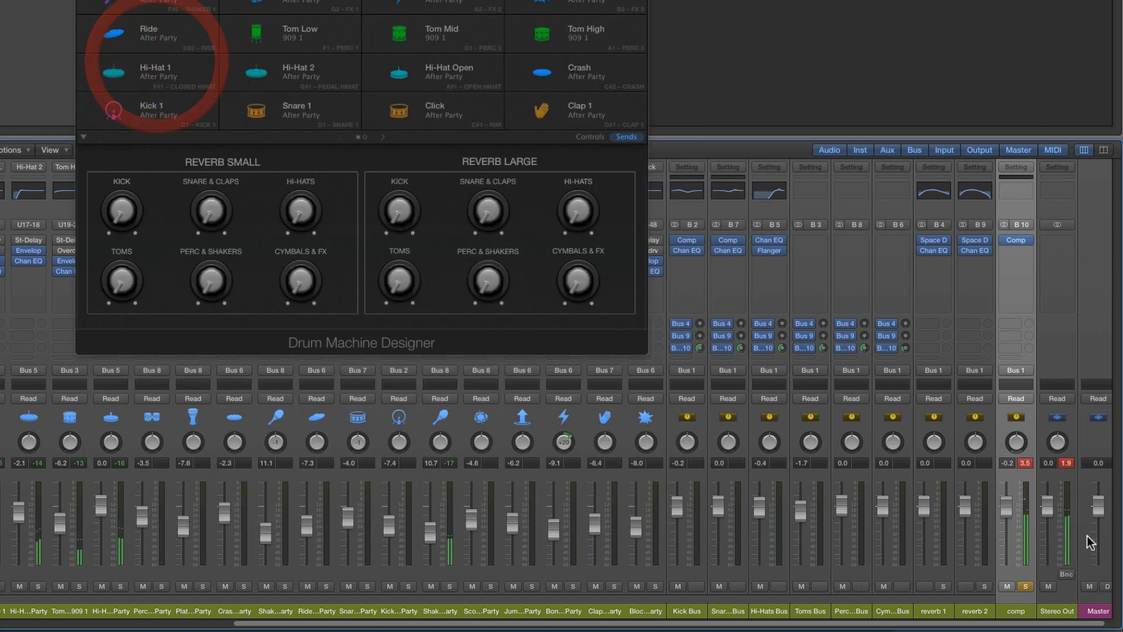
left_click(1025, 586)
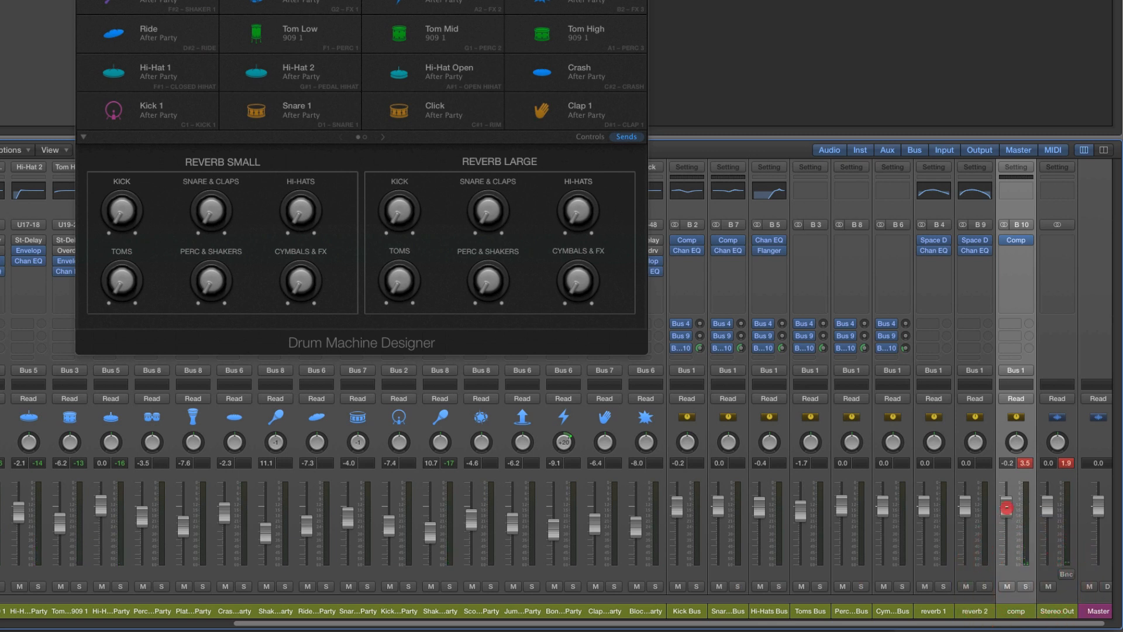
left_click_drag(1006, 532, 1006, 614)
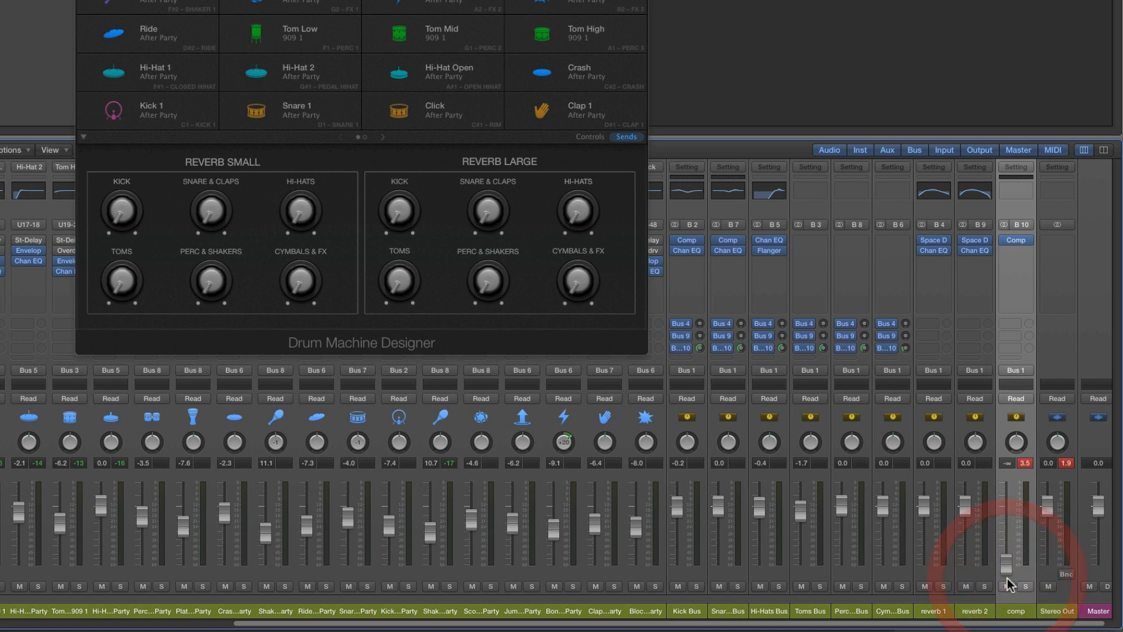
Play the drums and blend in the comp channel by fading it up and down, leaving it at about -1.7 dB
key("space")
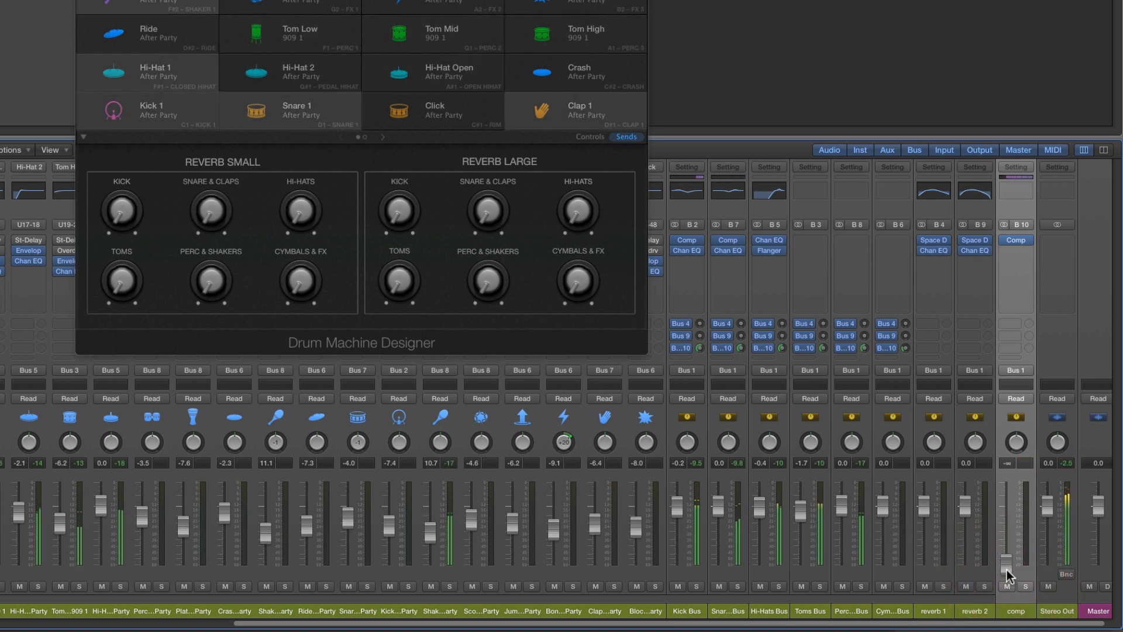
left_click_drag(1006, 566, 1009, 473)
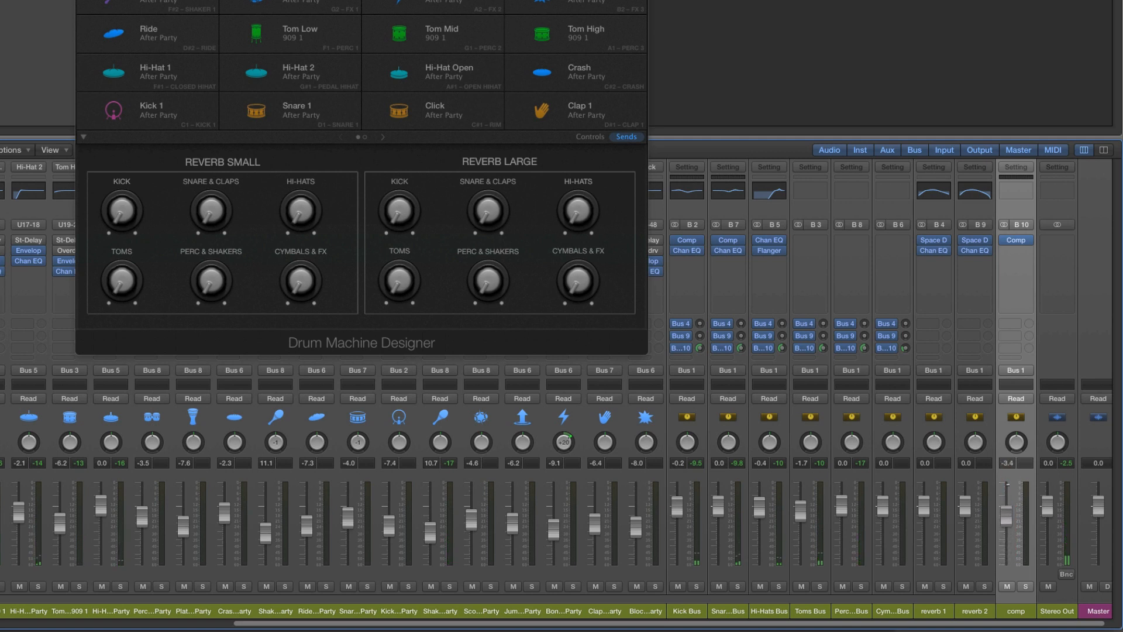
mouse_move(1007, 566)
left_mouse_down()
mouse_move(1009, 484)
mouse_move(1009, 579)
left_mouse_up()
left_click_drag(1006, 528, 1008, 500)
left_click_drag(1009, 503, 1017, 540)
left_click_drag(1008, 566, 1007, 512)
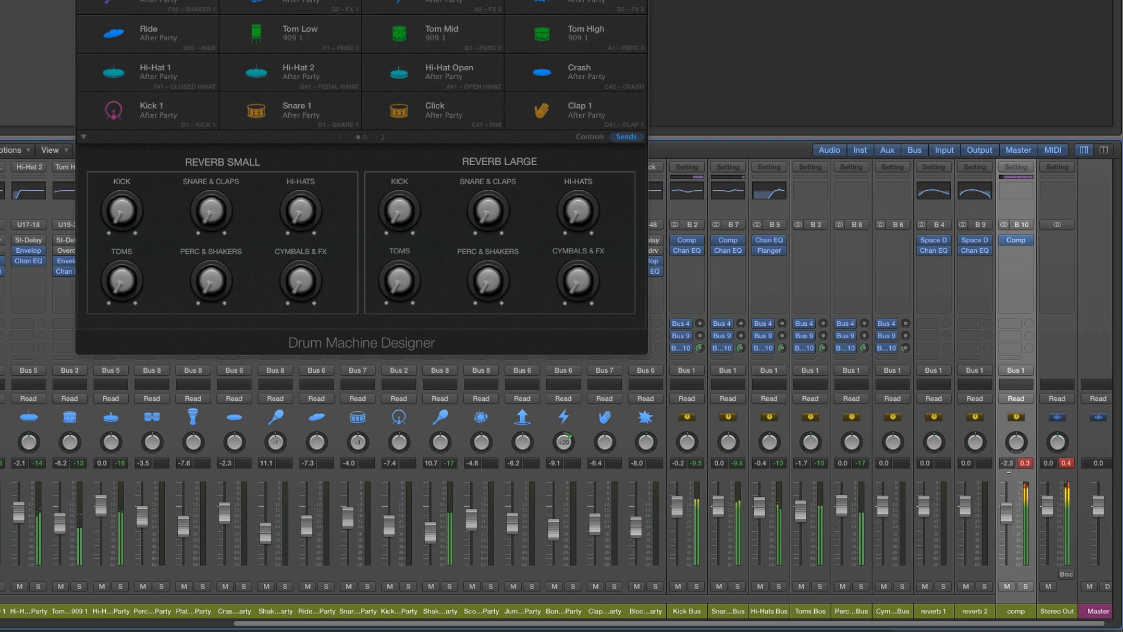
Solo the comp channel during playback, raise its fader to 0.0 dB and adjust the Kick bus's Bus 10 send
left_click(1025, 586)
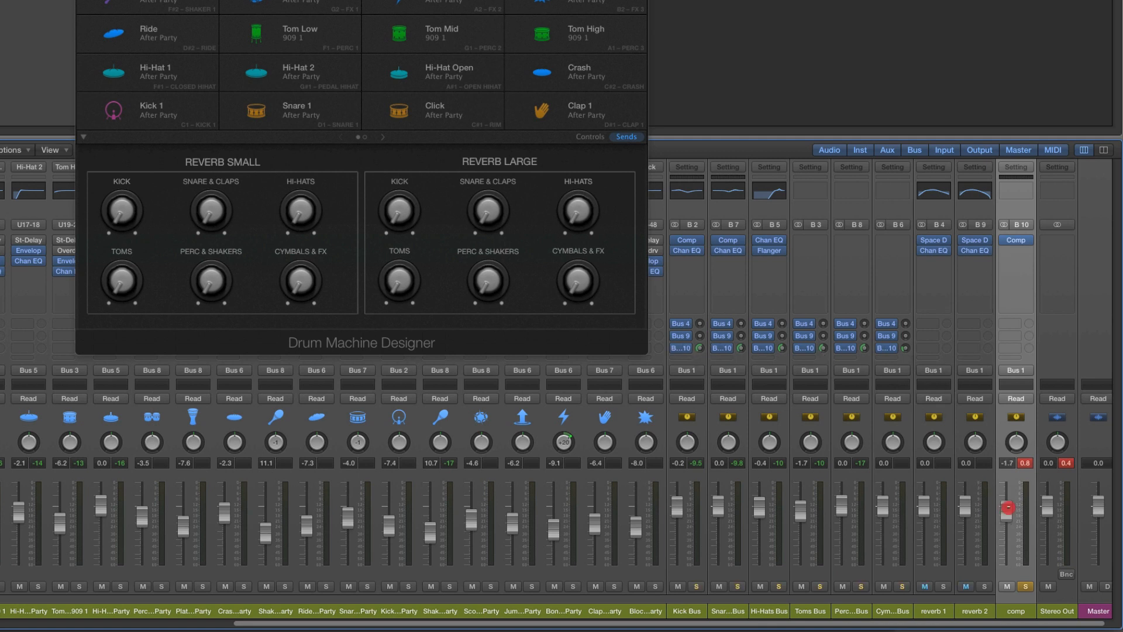
left_click_drag(1007, 506, 1004, 510)
left_click(698, 349)
mouse_move(700, 327)
left_mouse_down()
mouse_move(699, 345)
mouse_move(700, 334)
left_mouse_up()
key("space")
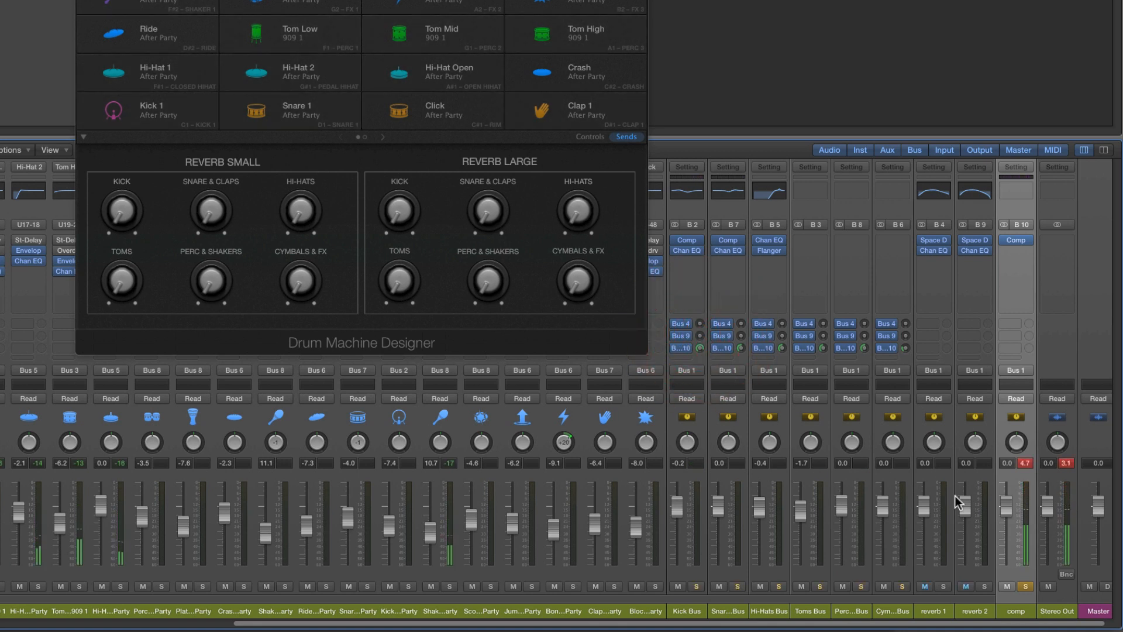
Vary the Kick bus's Bus 10 send to hear its effect on the compression, leaving it at -0.6 dB
mouse_move(700, 348)
left_mouse_down()
mouse_move(702, 370)
mouse_move(700, 352)
left_mouse_up()
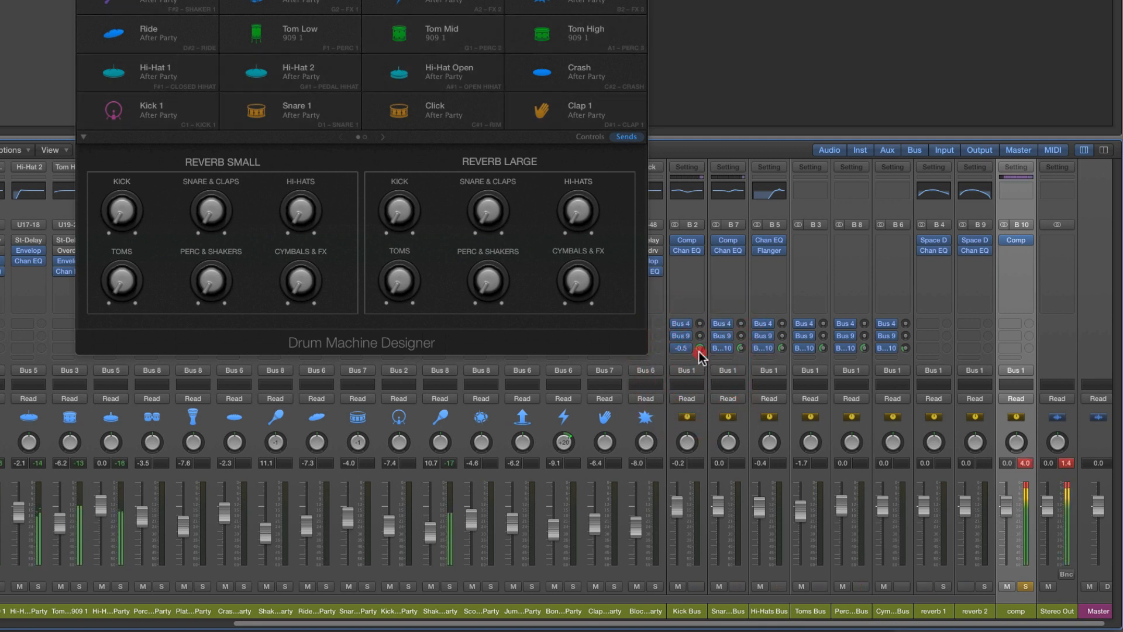
left_click(703, 388)
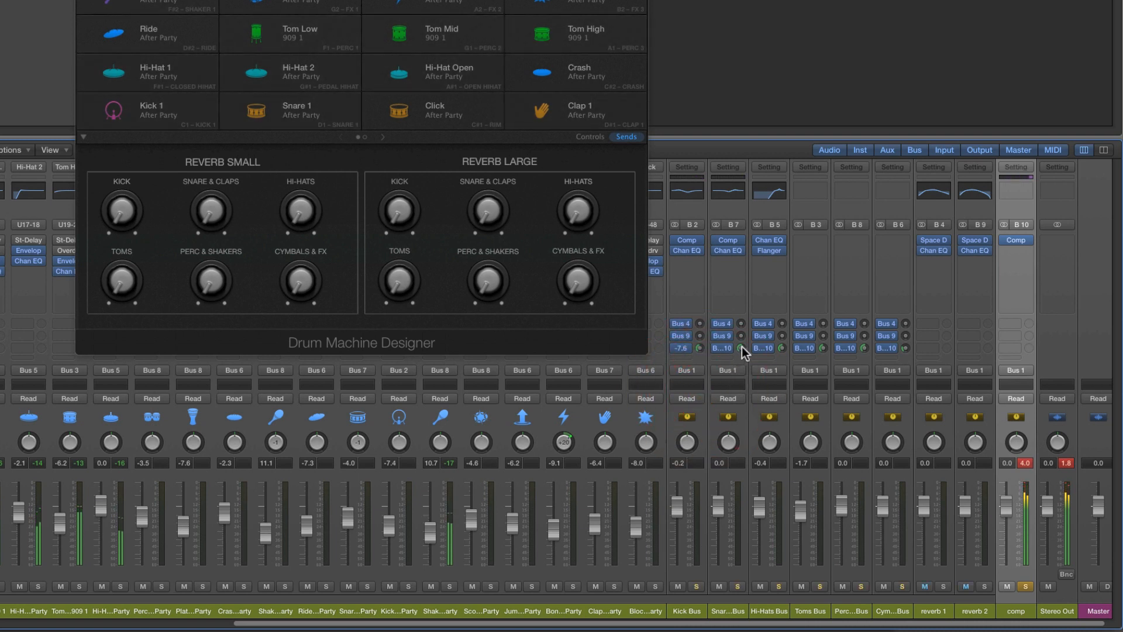
left_click_drag(741, 347, 702, 325)
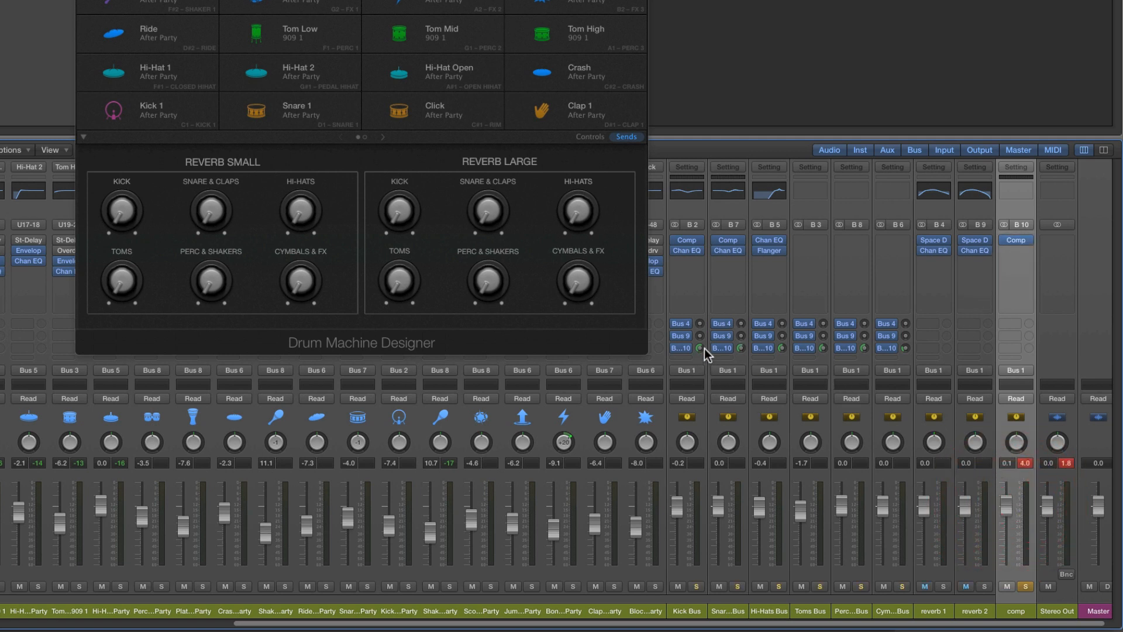
left_click(740, 348)
left_click(702, 347)
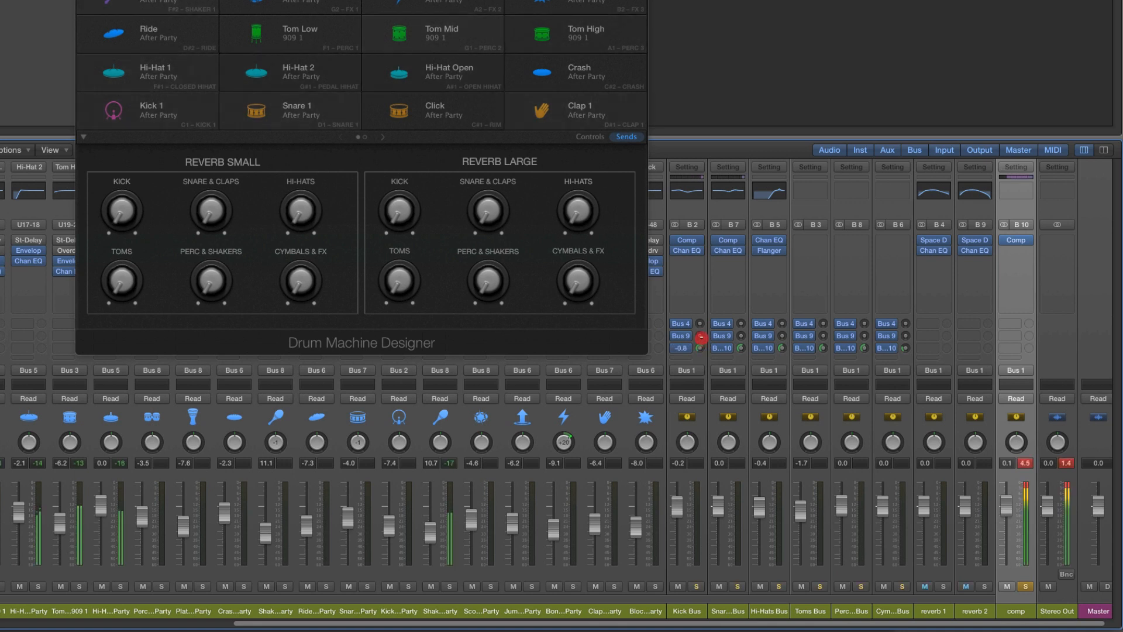
left_click_drag(702, 347, 699, 349)
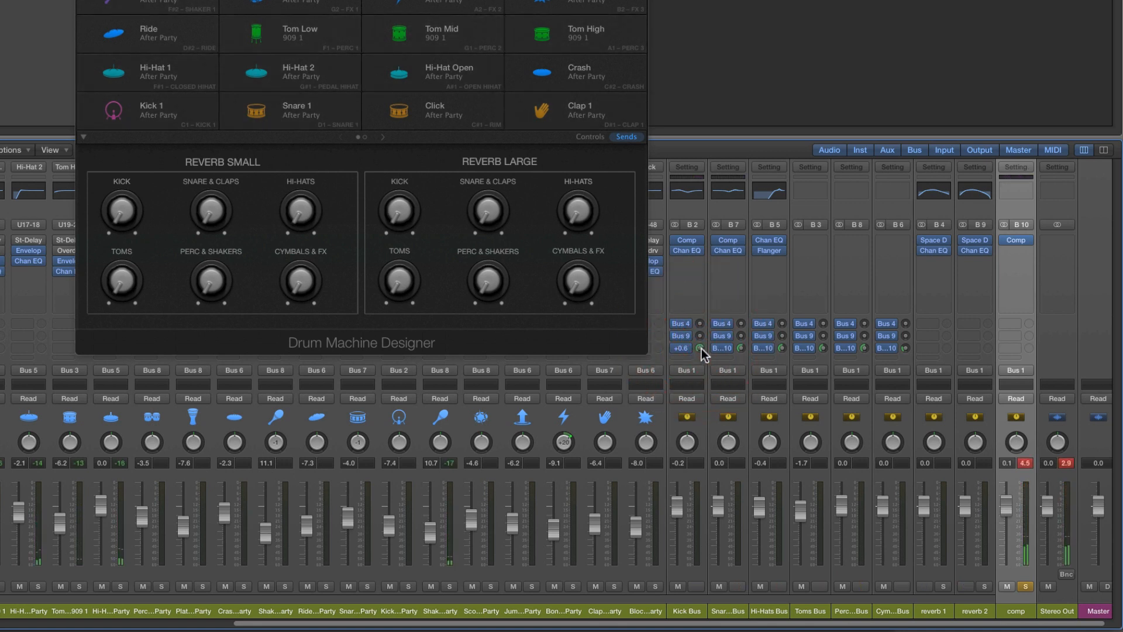
left_click_drag(701, 348, 701, 356)
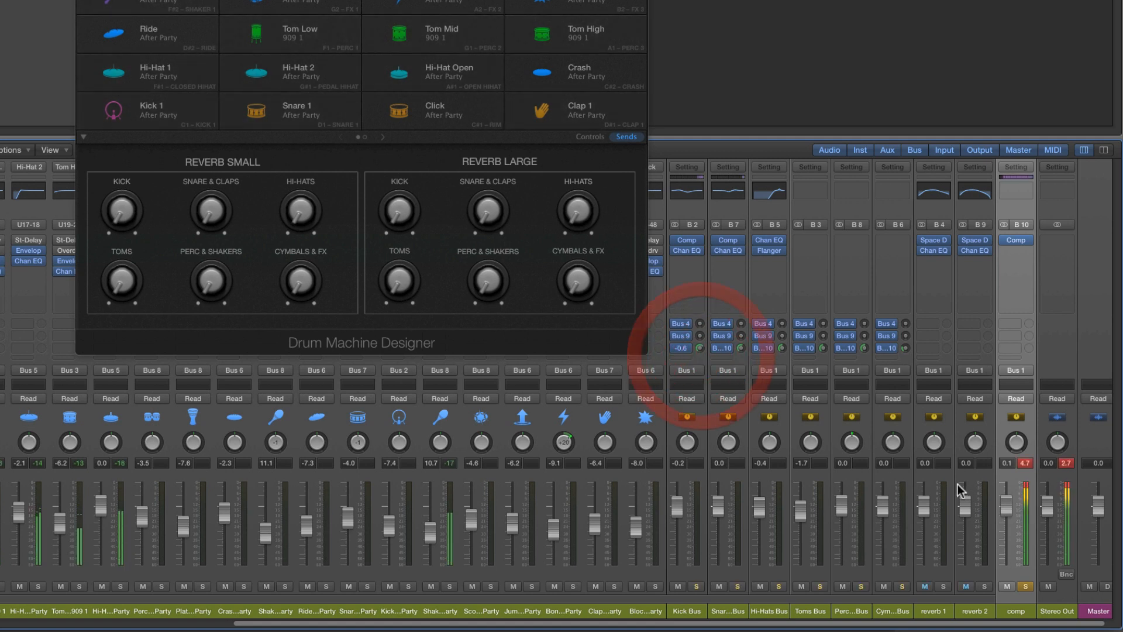
With comp unsoloed, adjust the Toms bus's Bus 10 send during playback and set the comp fader to -1.5 dB
mouse_move(1006, 505)
left_mouse_down()
mouse_move(1013, 598)
mouse_move(1013, 485)
left_mouse_up()
key("space")
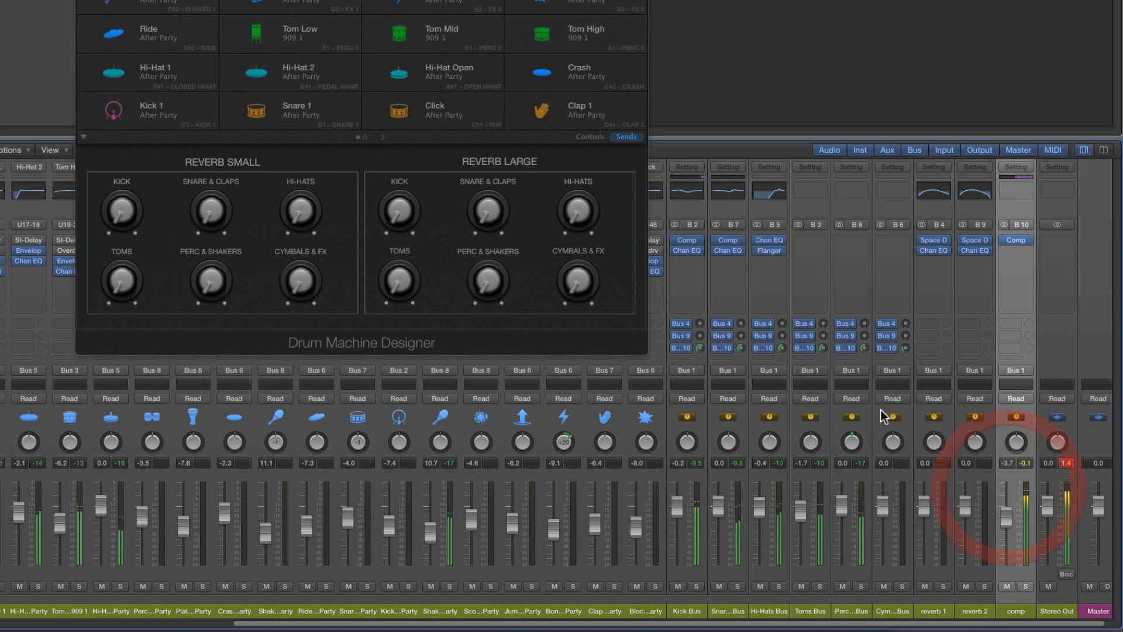
left_click(823, 349)
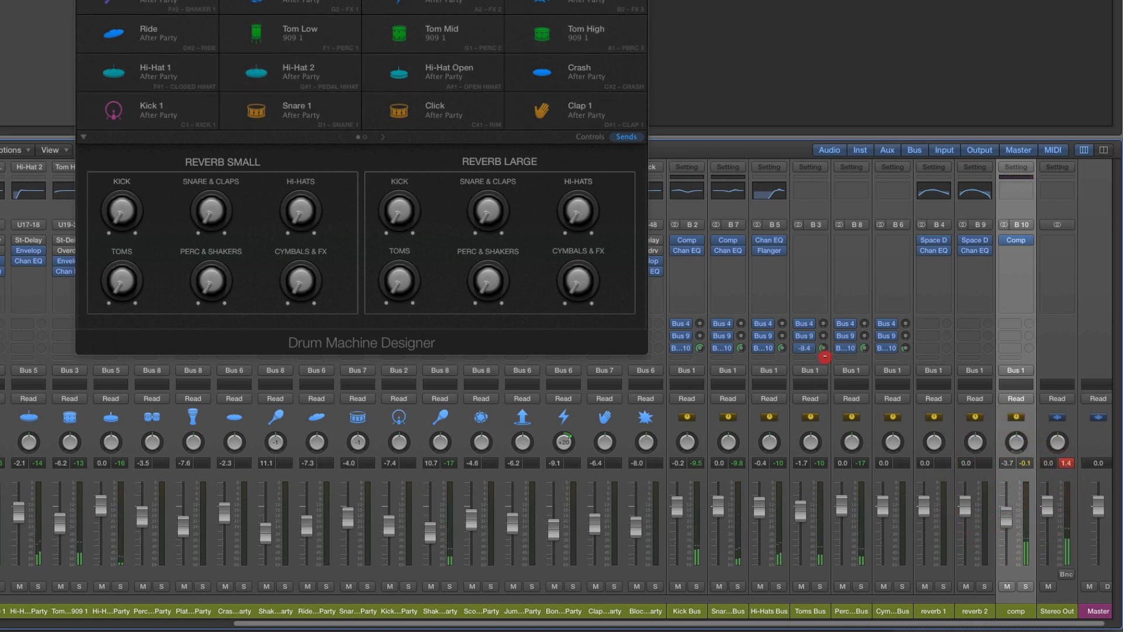
left_click_drag(825, 356, 820, 350)
mouse_move(1007, 517)
left_mouse_down()
mouse_move(1006, 502)
mouse_move(1007, 576)
mouse_move(1007, 510)
left_mouse_up()
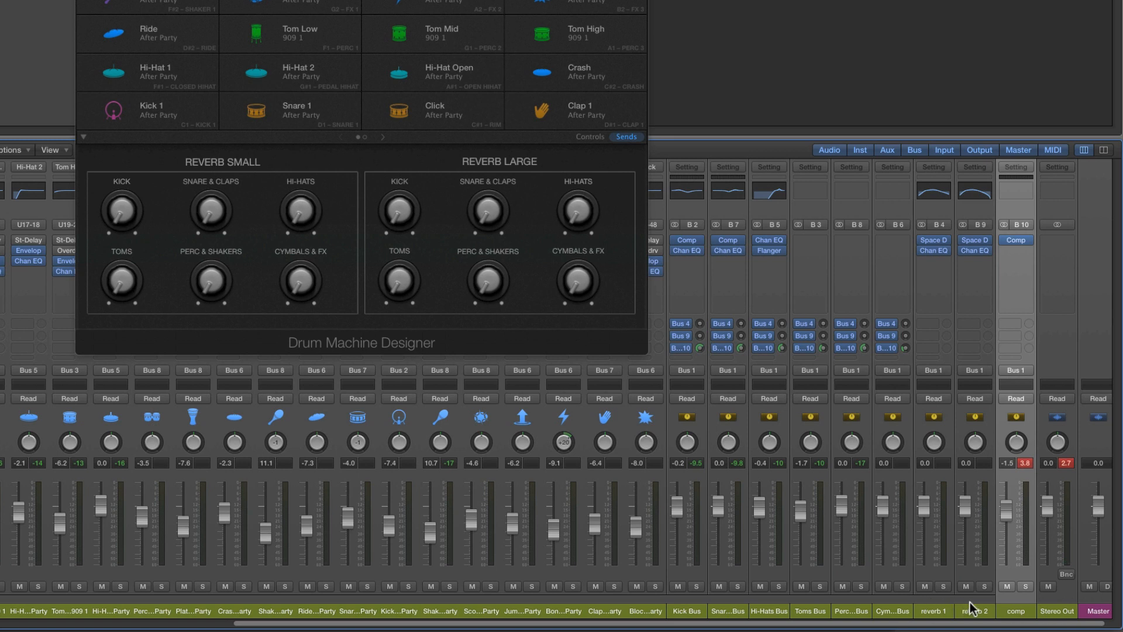
Select the reverb 1 and reverb 2 channels in turn to point out the kit's effect auxes
left_click(931, 609)
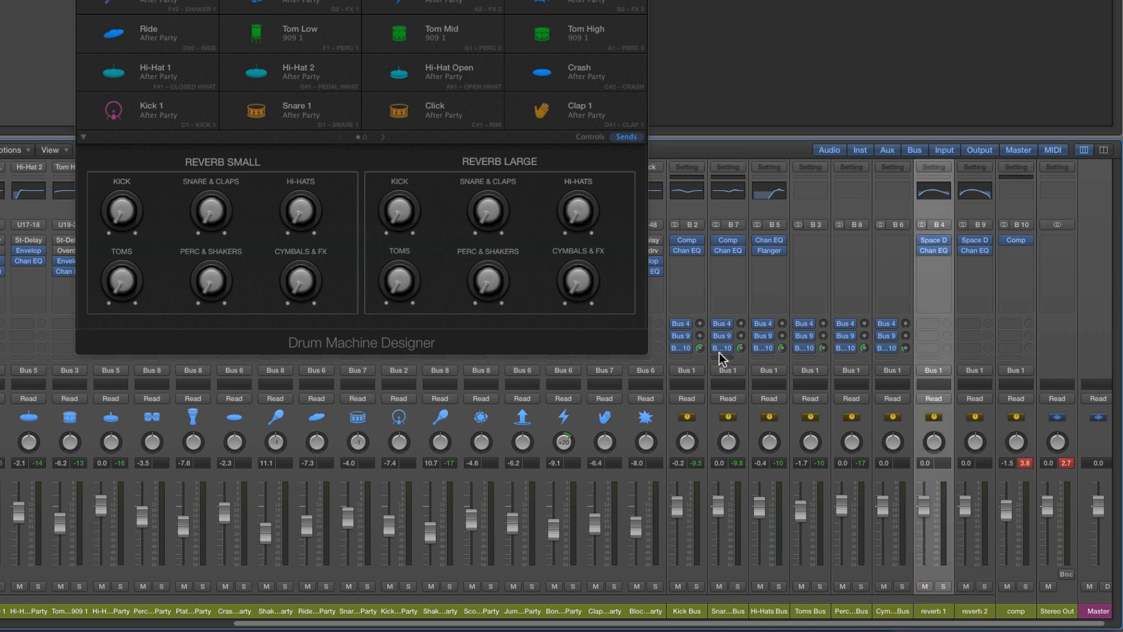
left_click(931, 611)
left_click(982, 611)
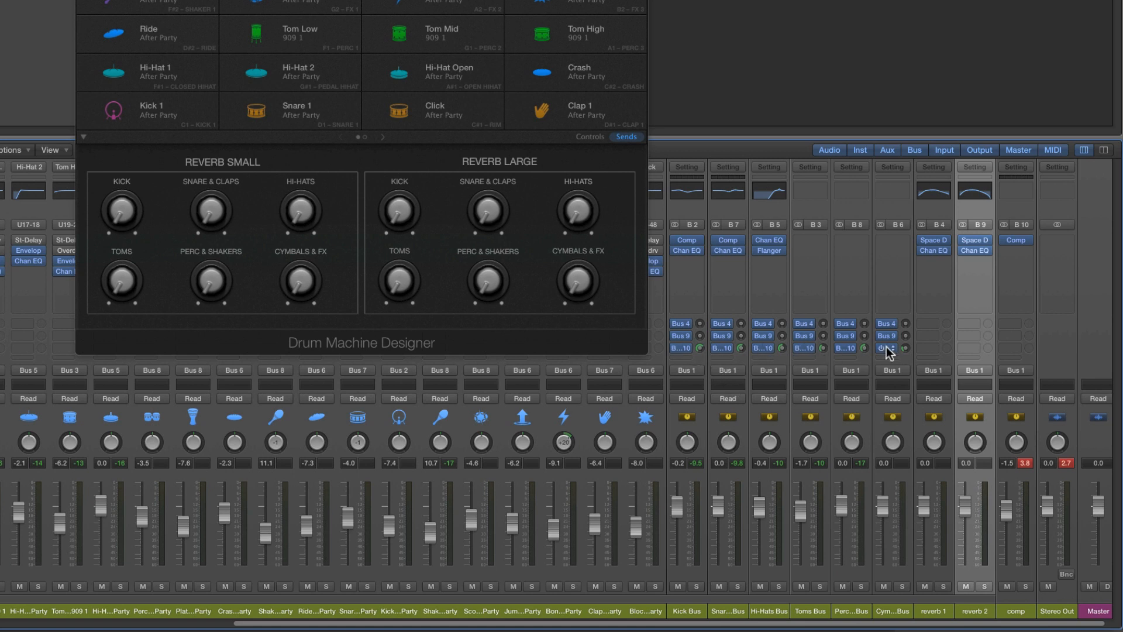
Add a Bus 11 send to all six drum buses, from Kick Bus through Cymbals & FX Bus
left_click(1016, 611)
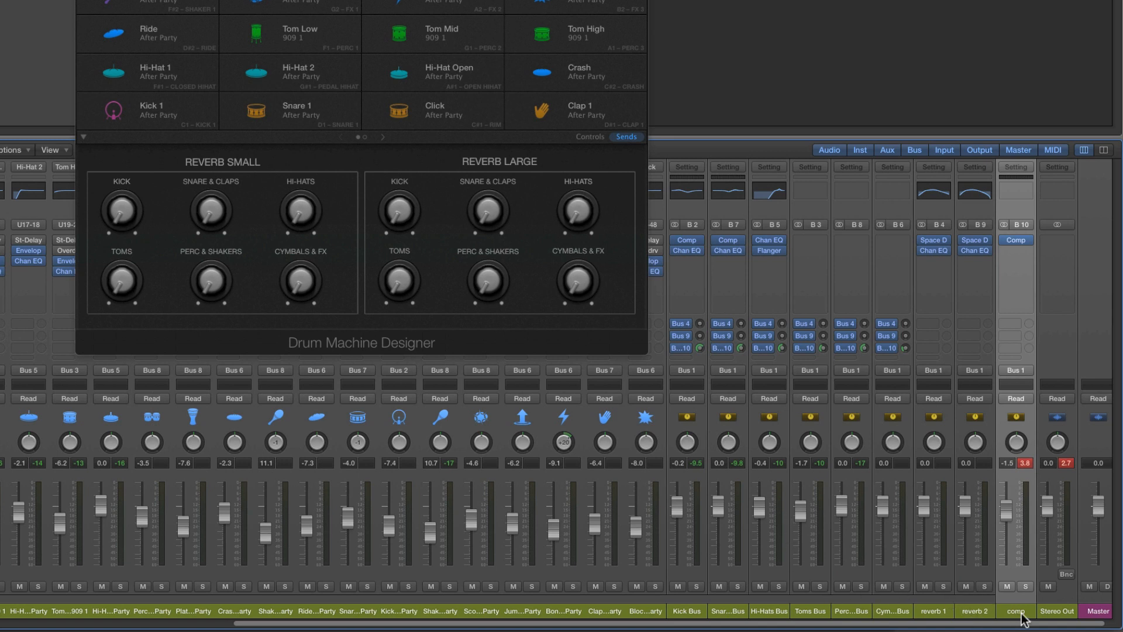
left_click(692, 612)
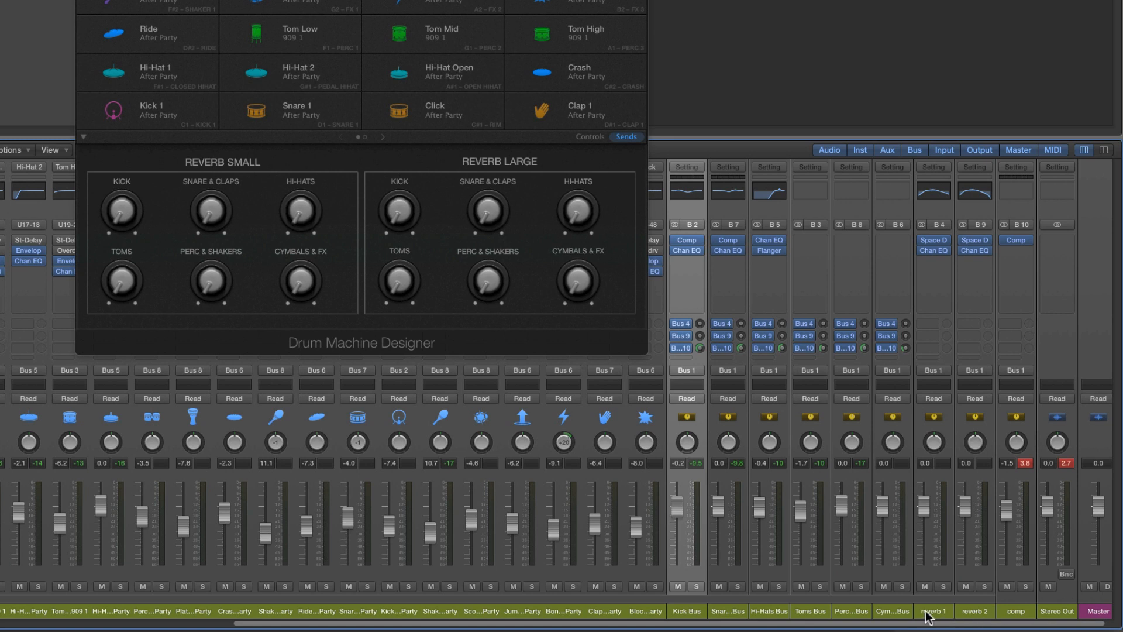
left_click(904, 613, "shift")
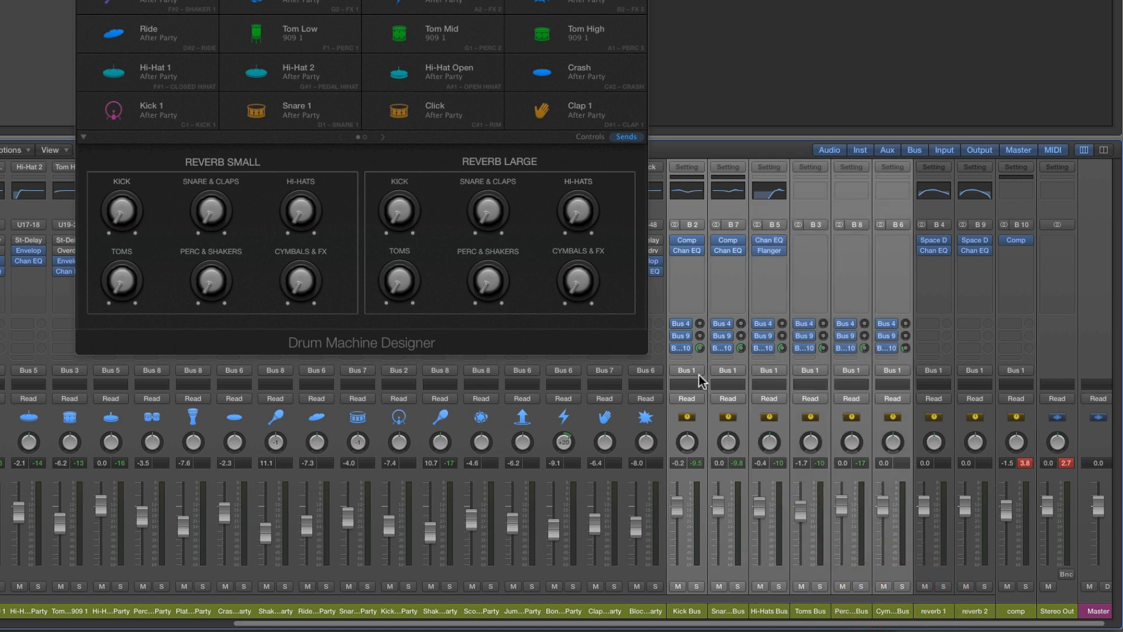
left_click(687, 358)
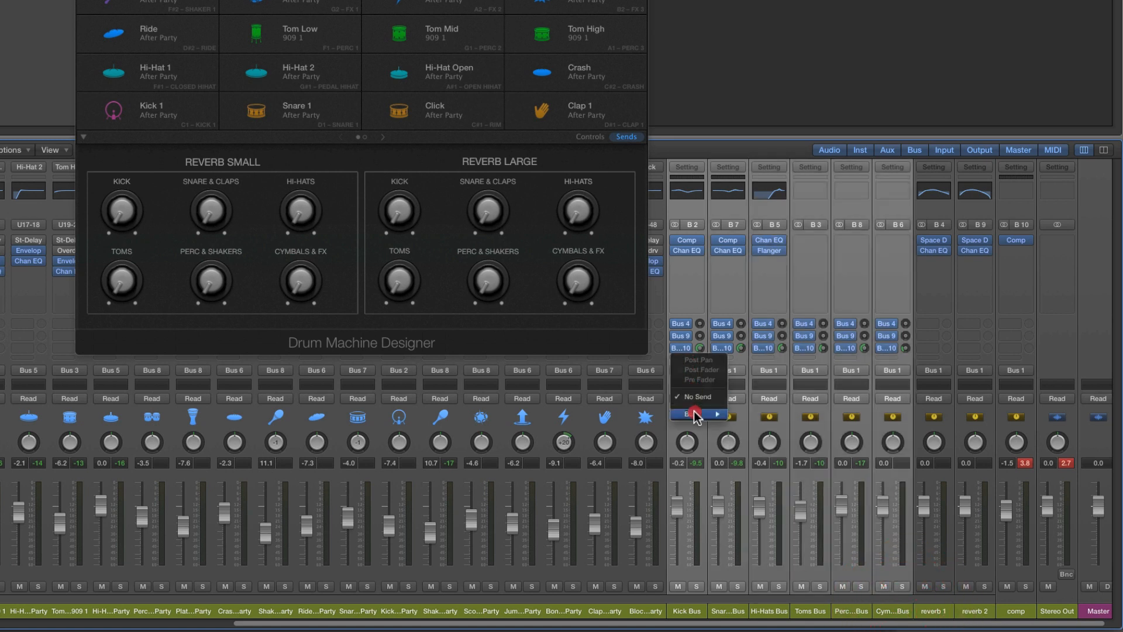
mouse_move(693, 414)
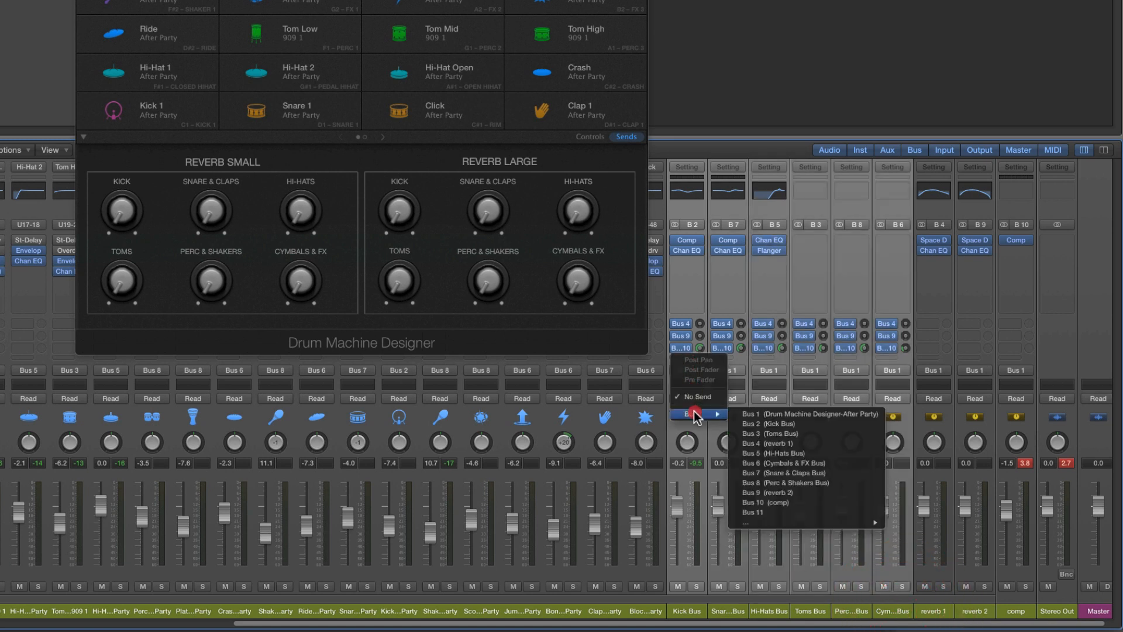
left_click(786, 513)
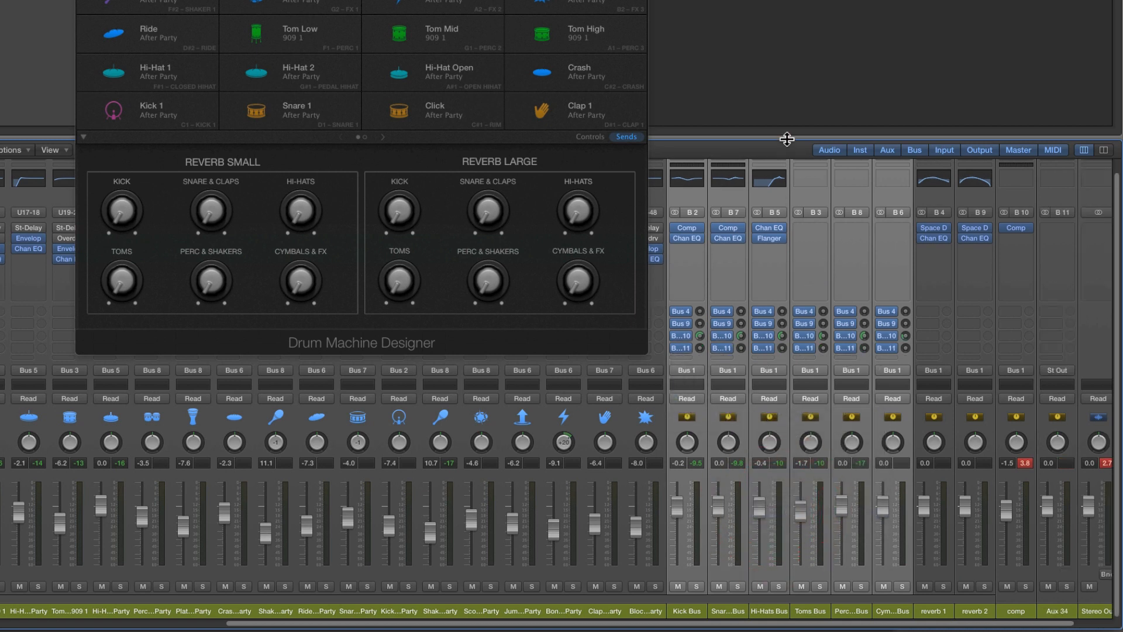
left_click_drag(787, 138, 786, 46)
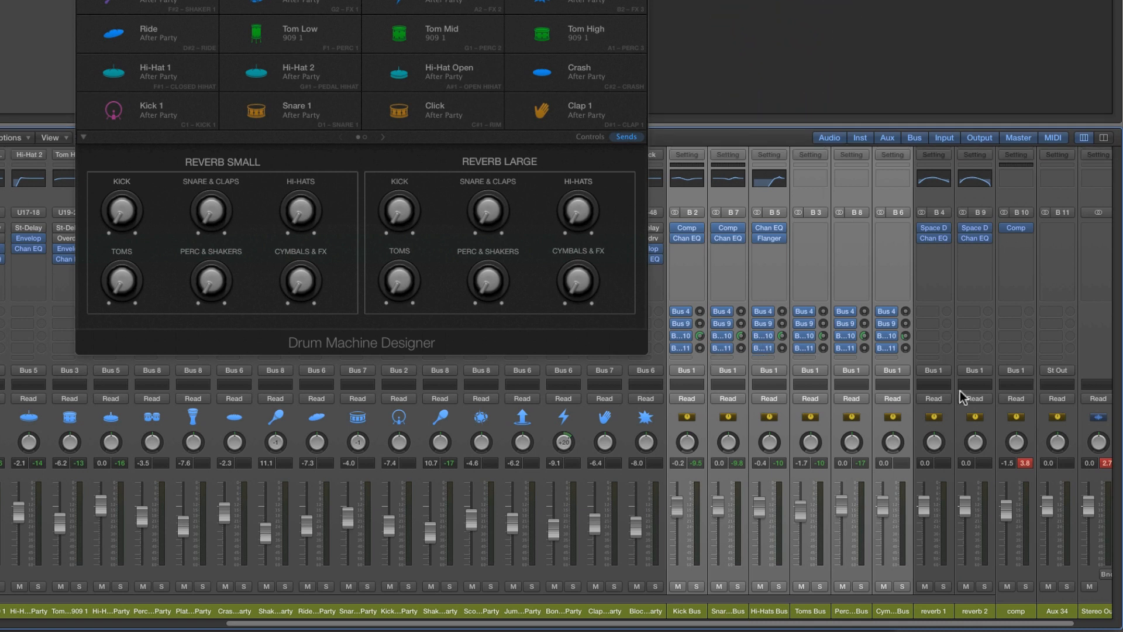
Insert a Tape Delay on the new aux channel fed by Bus 11
left_click(1058, 611)
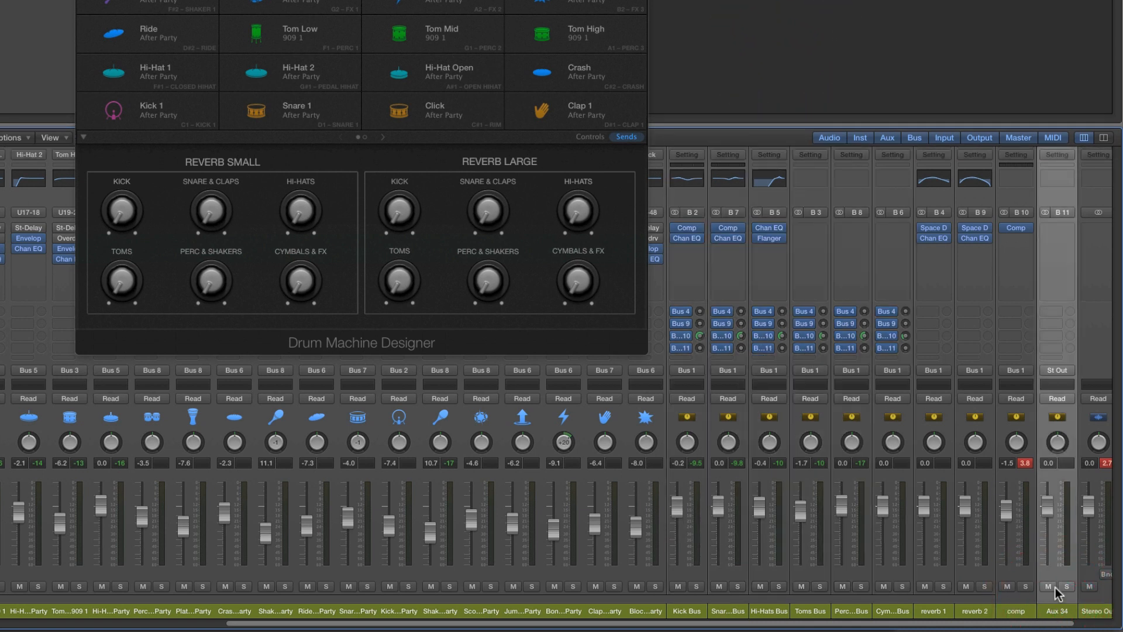
left_click(1066, 217)
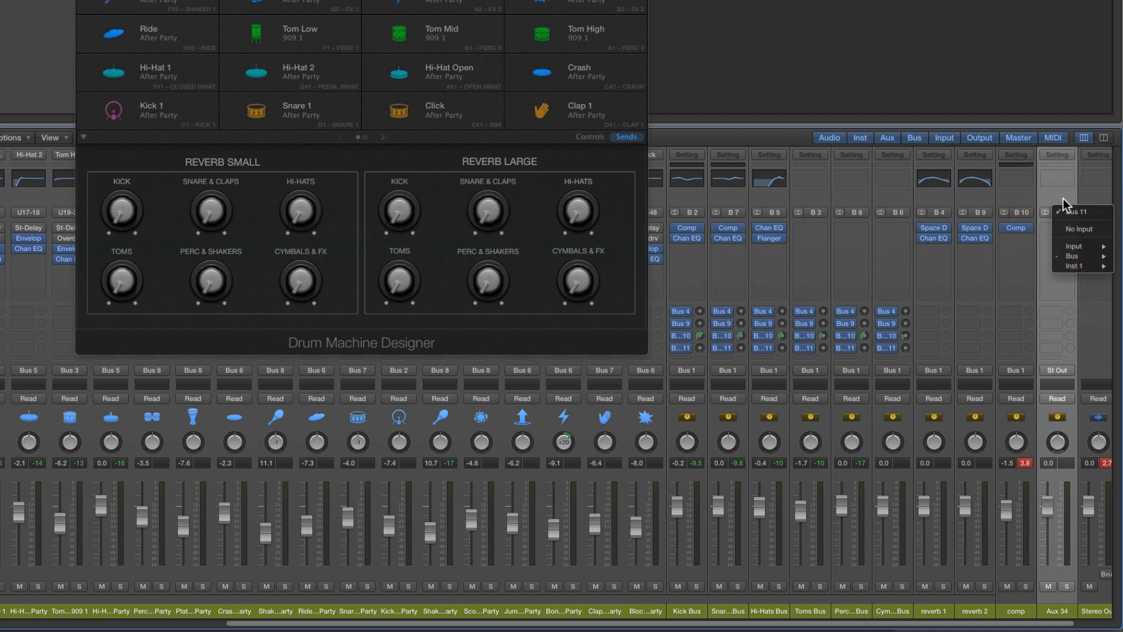
left_click(1065, 237)
left_click(1066, 234)
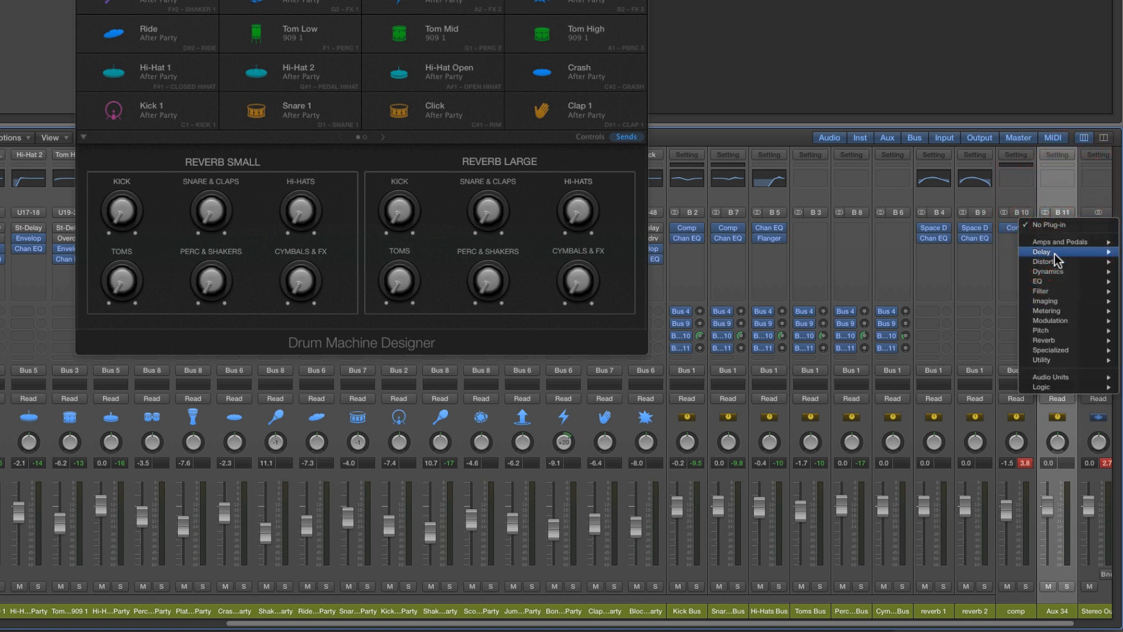
mouse_move(1055, 273)
left_click(981, 283)
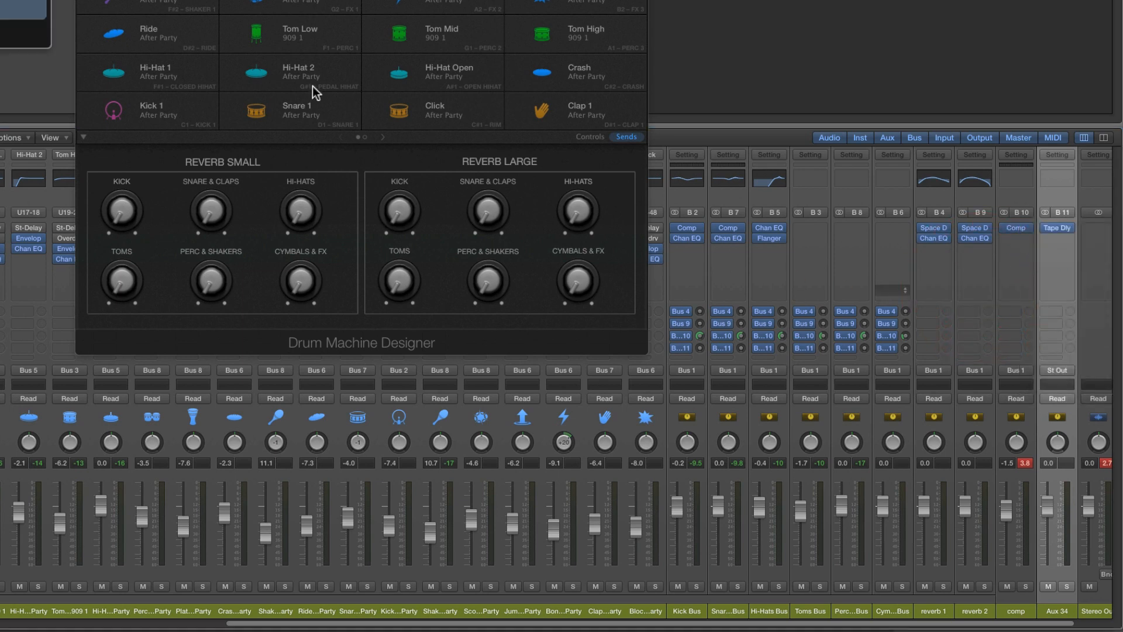
Load the 1\16 Note Slap preset in the Tape Delay, with the output at 0% dry and 100% wet
left_click_drag(375, 155, 559, 196)
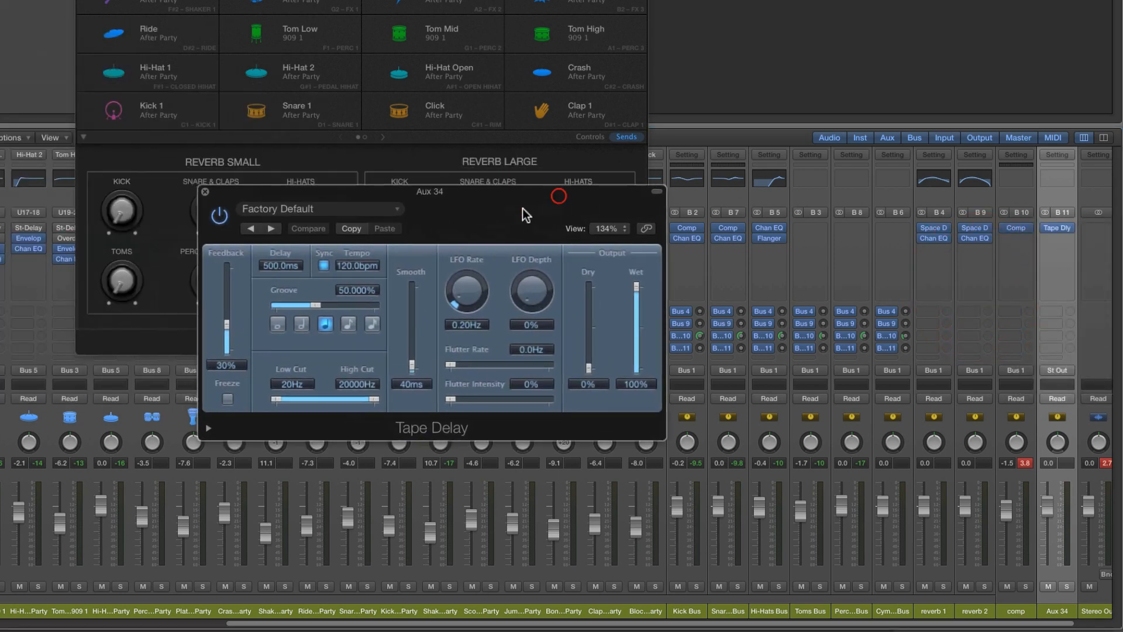
left_click(326, 209)
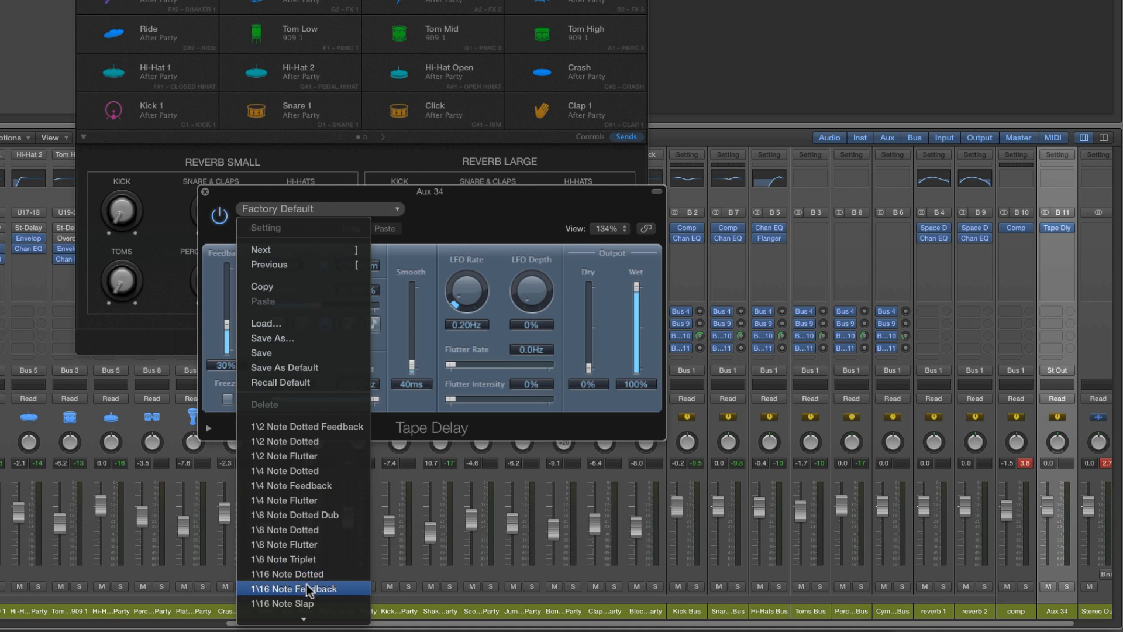
left_click(307, 605)
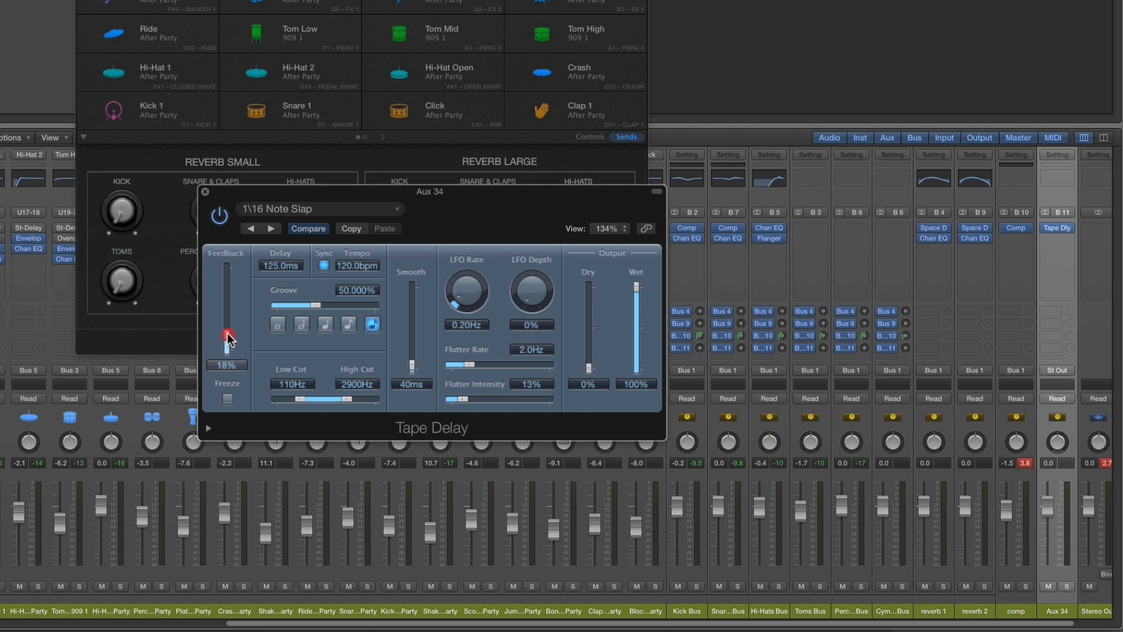
mouse_move(637, 304)
left_mouse_down()
mouse_move(636, 372)
mouse_move(636, 285)
left_mouse_up()
left_click(588, 369)
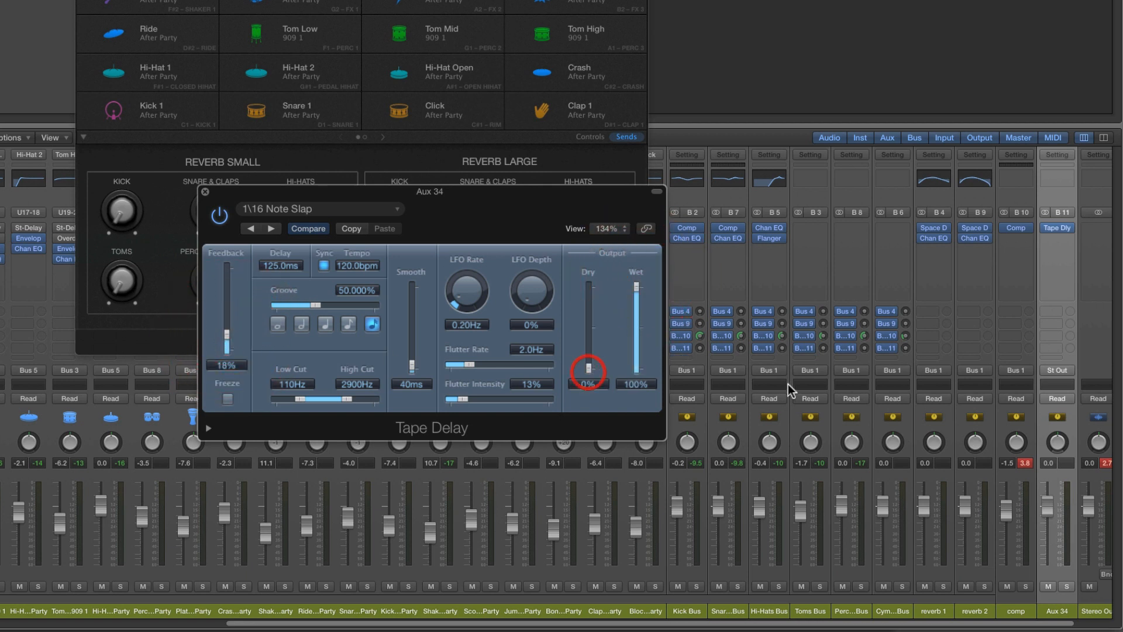
Inspect the dry and reverb output levels in Space Designer on reverb 2 and reverb 1, closing all plug-in windows
left_click(975, 229)
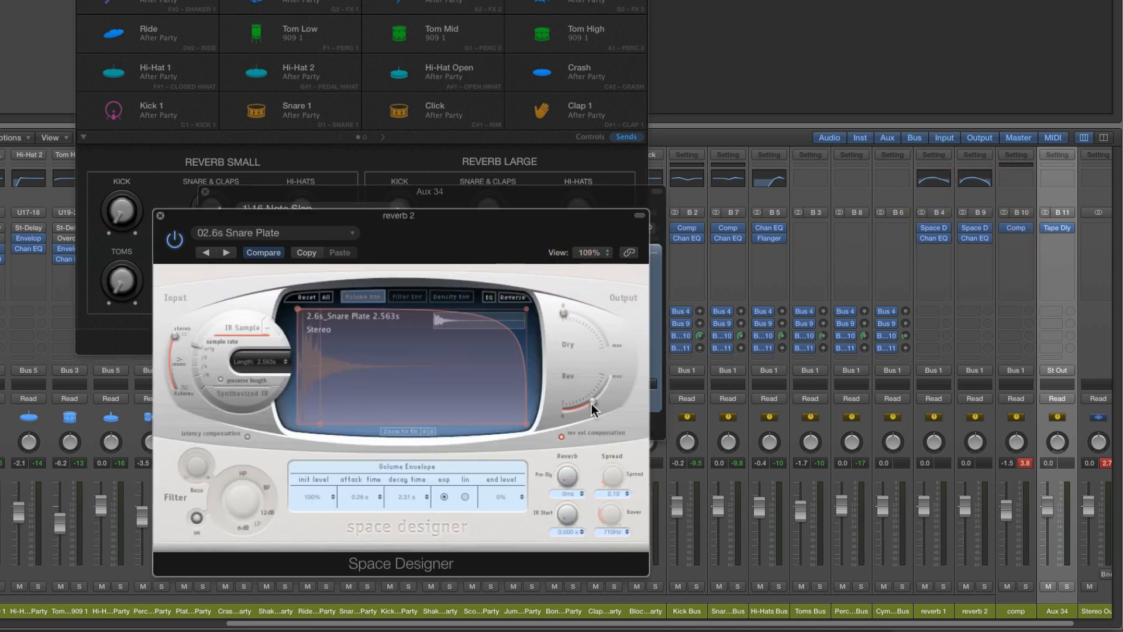
left_click(160, 216)
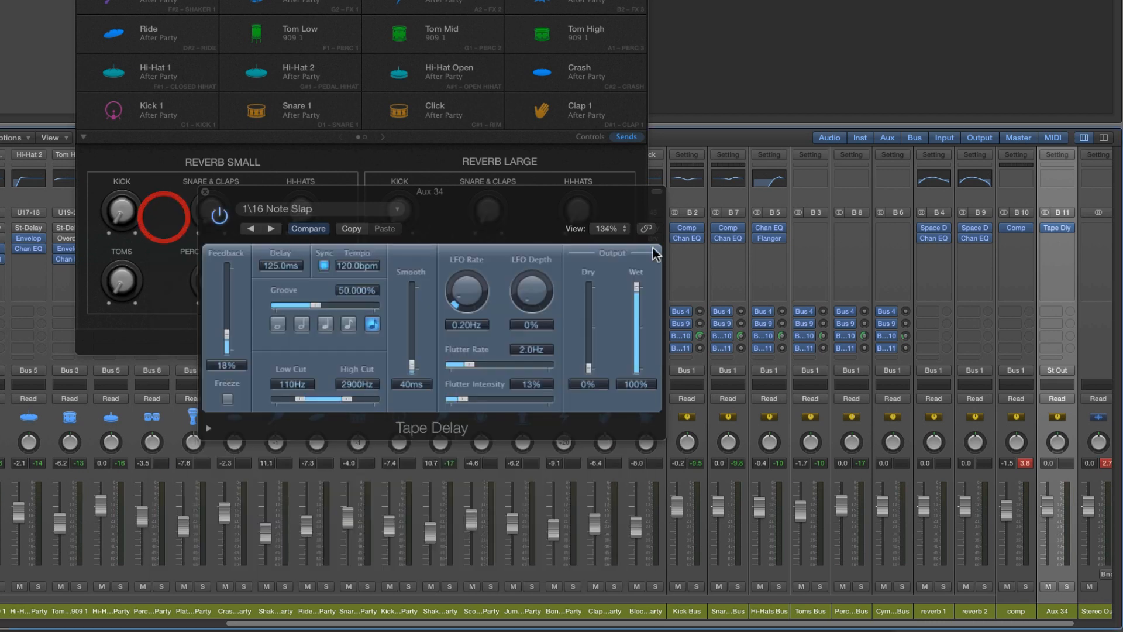
left_click(946, 231)
left_click(902, 230)
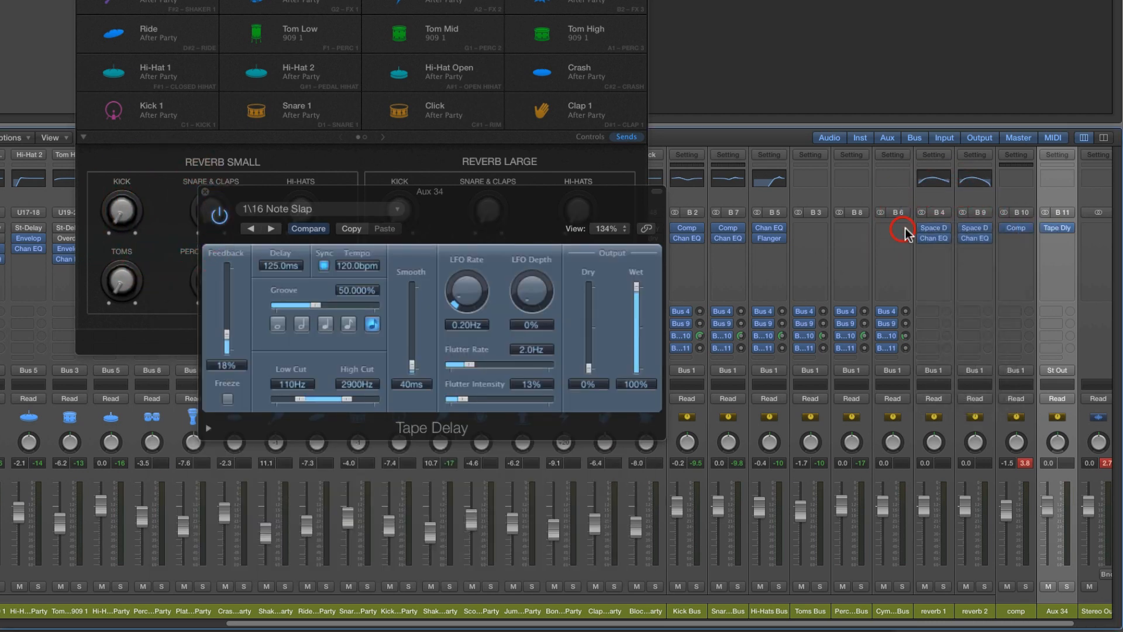
left_click(935, 227)
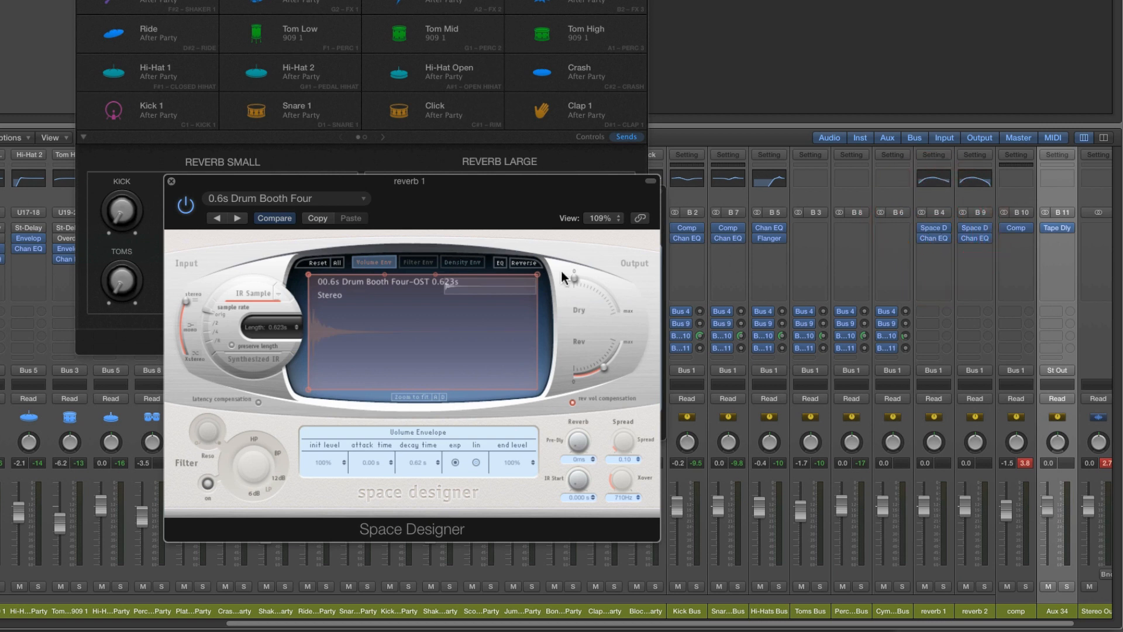
left_click(574, 279)
left_click(171, 182)
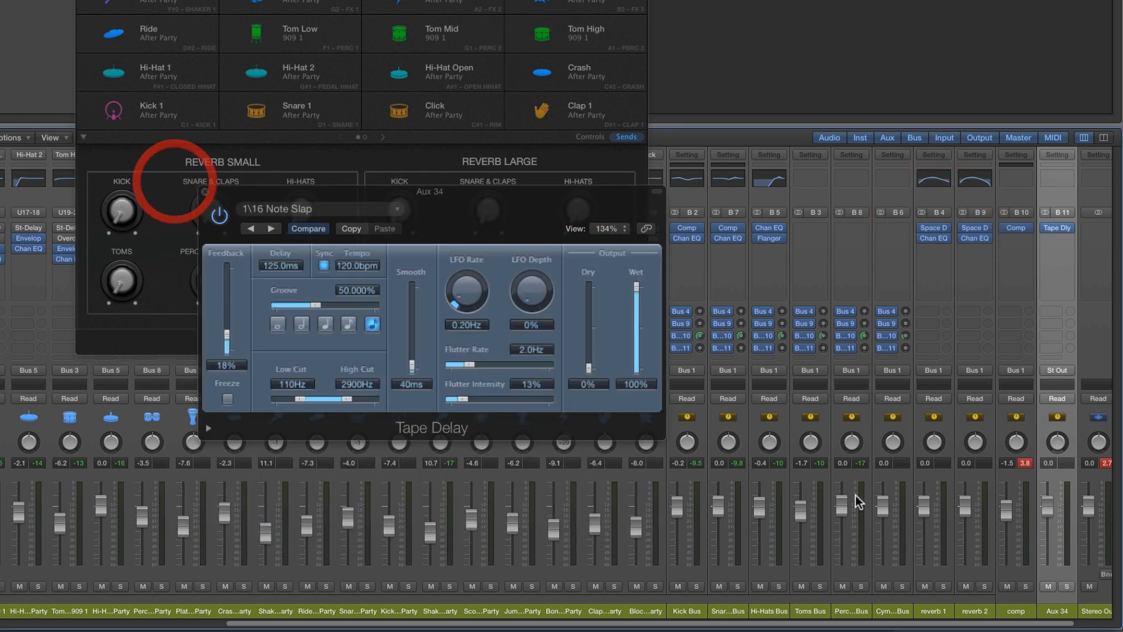
left_click_drag(454, 198, 457, 206)
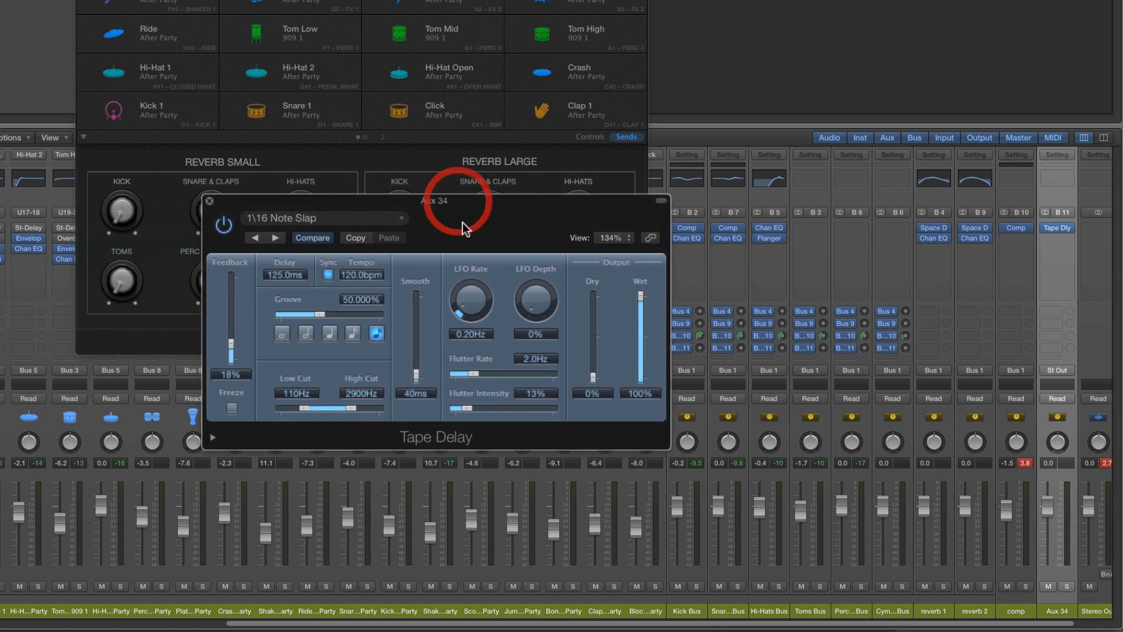
left_click(211, 203)
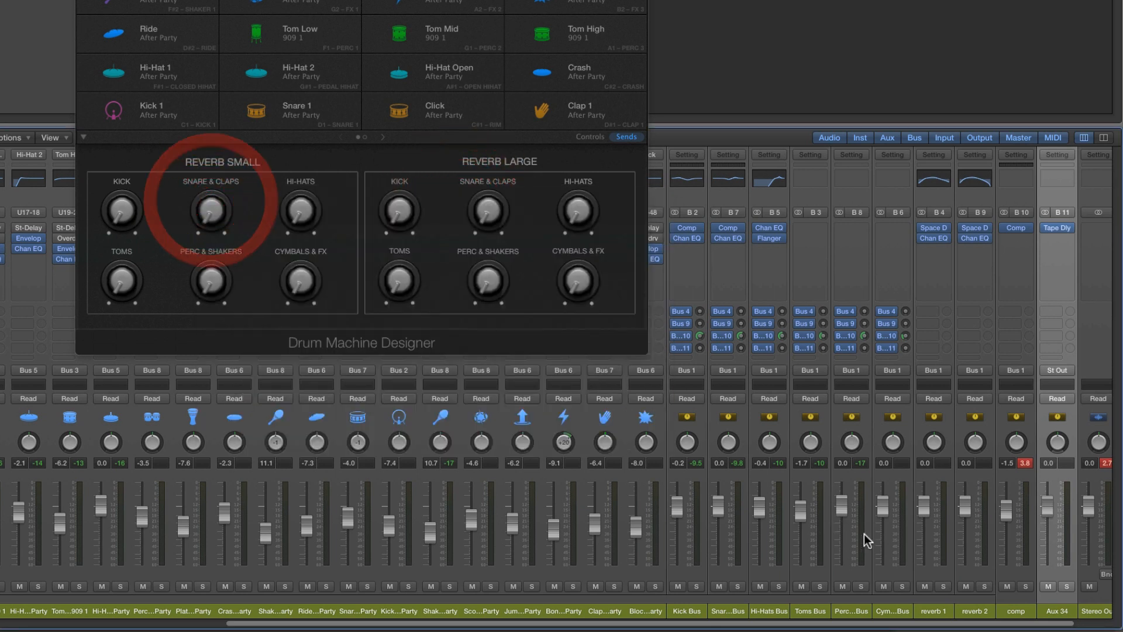
Rename the Bus 11 aux as delay and route its output to Bus 1 (Drum Machine Designer-After Party)
double_click(1054, 611)
type("delay")
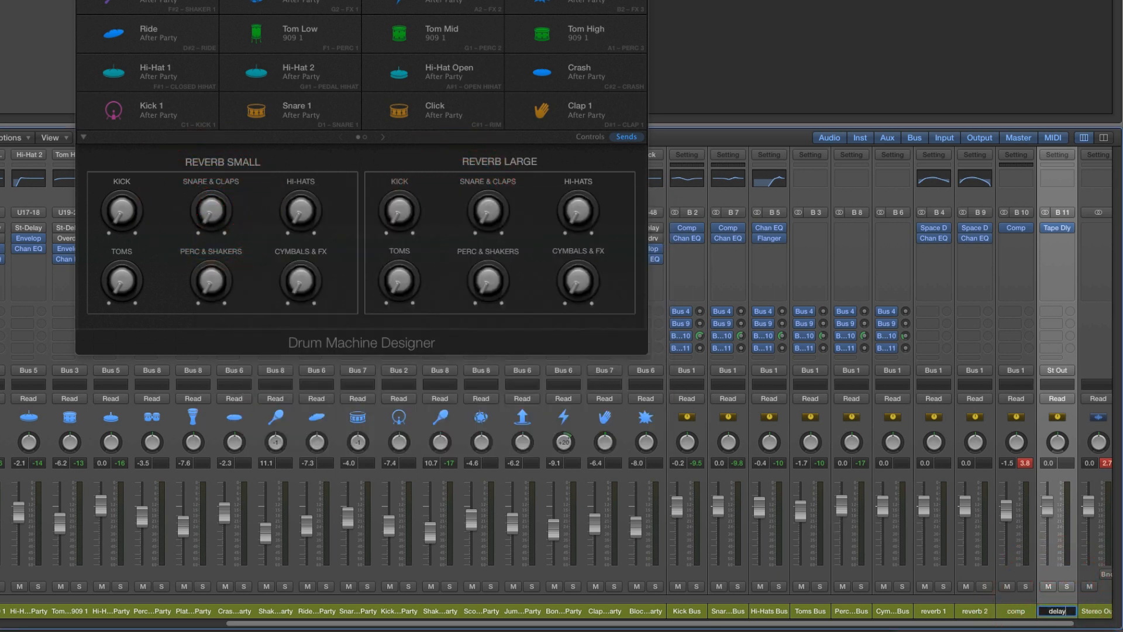
key("Return")
left_click(1060, 372)
mouse_move(1059, 414)
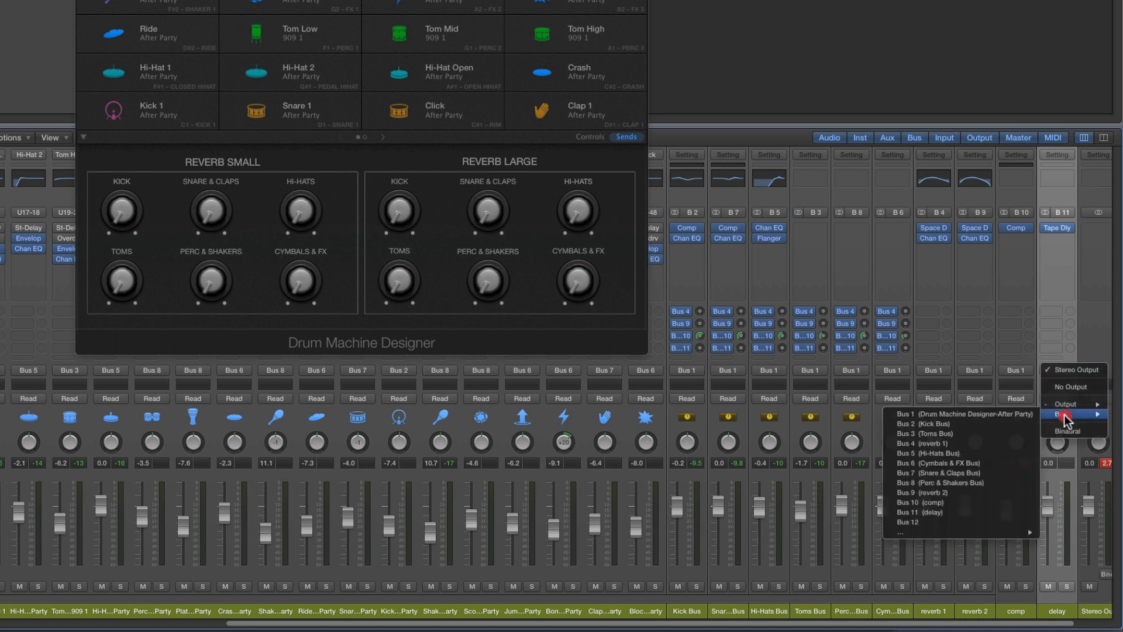
left_click(957, 415)
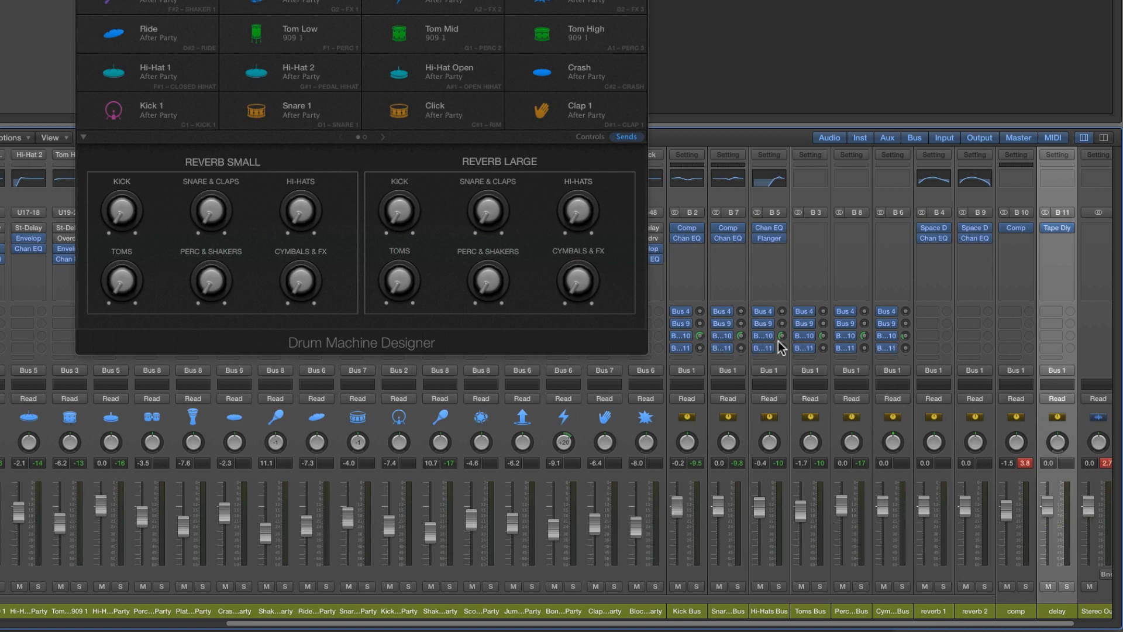
Raise the Bus 11 sends on the Snare & Claps bus and on the Toms bus, the latter to -10.0 dB
left_click_drag(742, 346, 742, 312)
left_click_drag(823, 348, 823, 290)
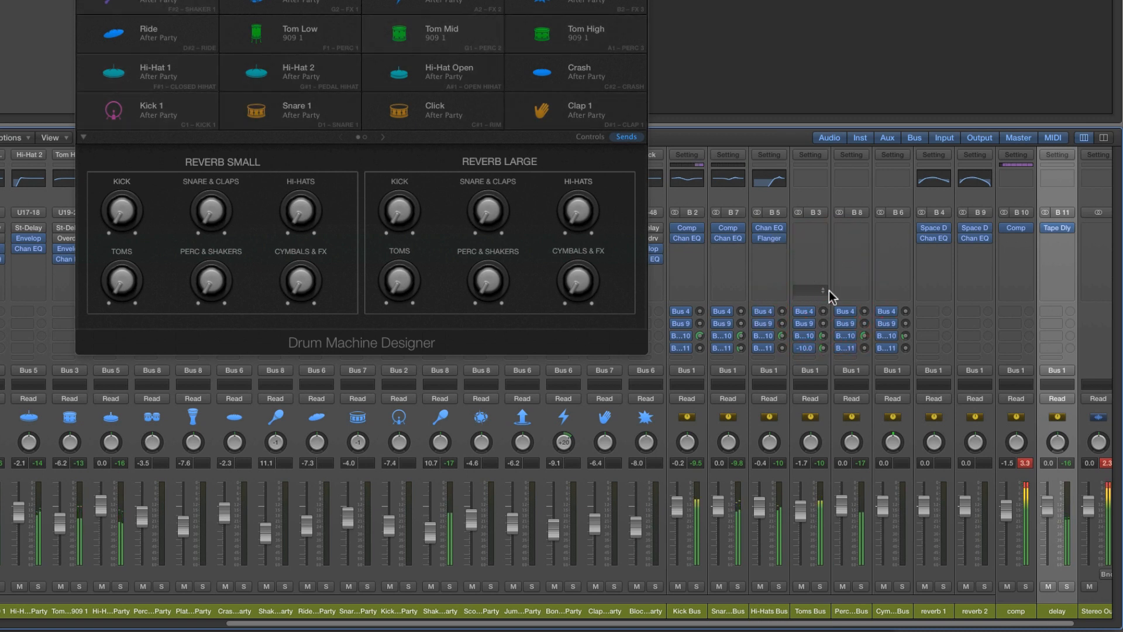
Turn off sync in the delay channel's Tape Delay, and set its tempo to 369.0 bpm, groove to 44.333% and feedback to 22%
left_click(1058, 228)
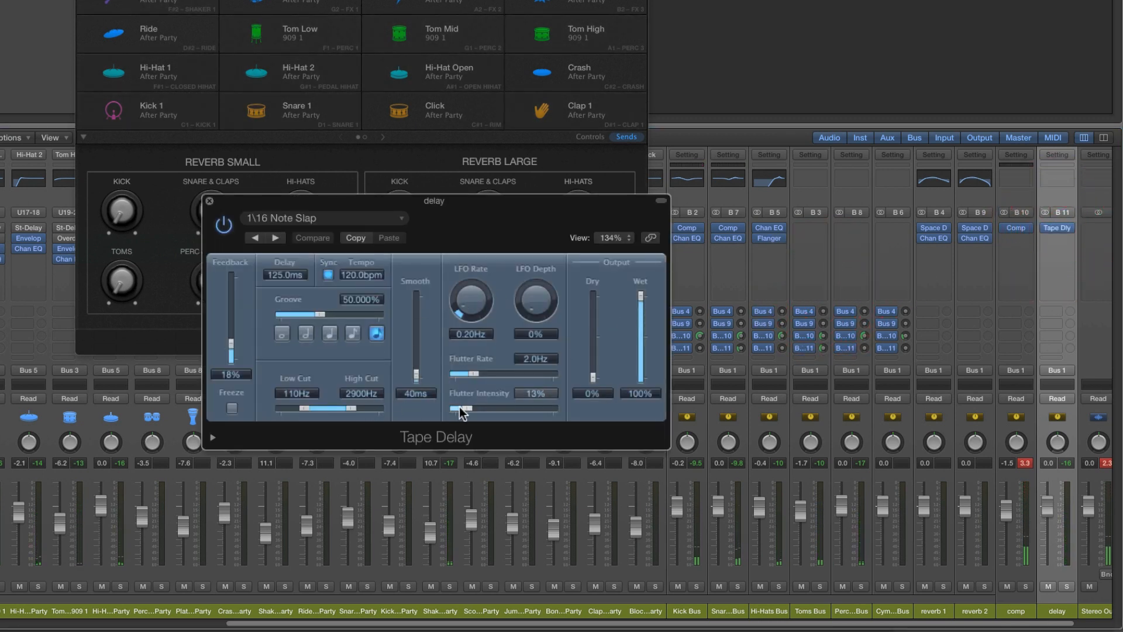
left_click(329, 274)
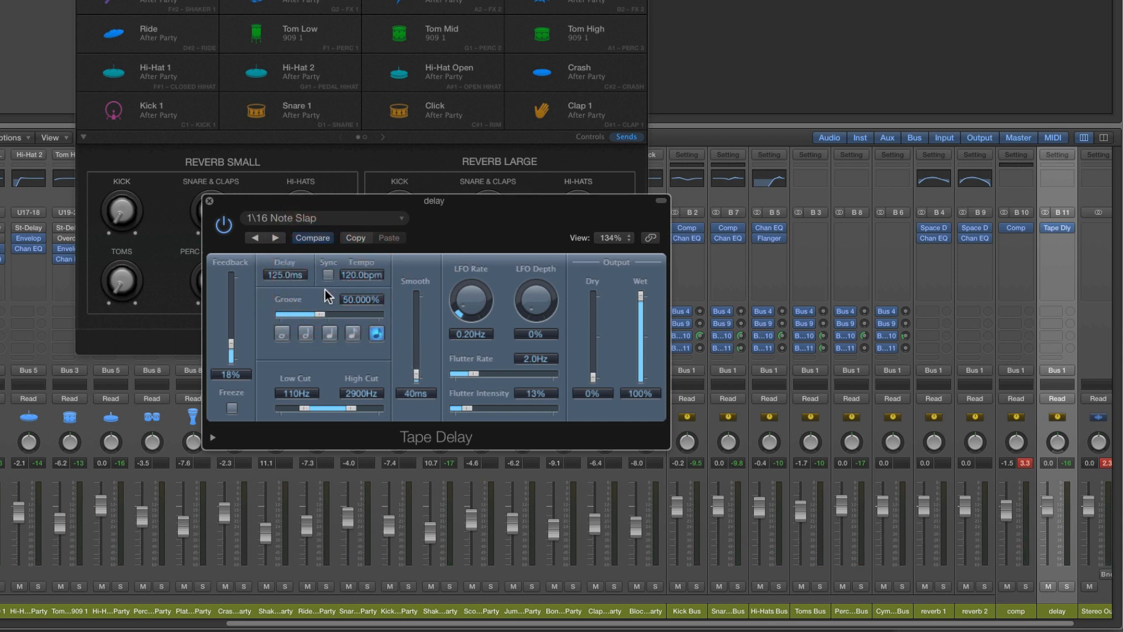
left_click_drag(276, 276, 278, 279)
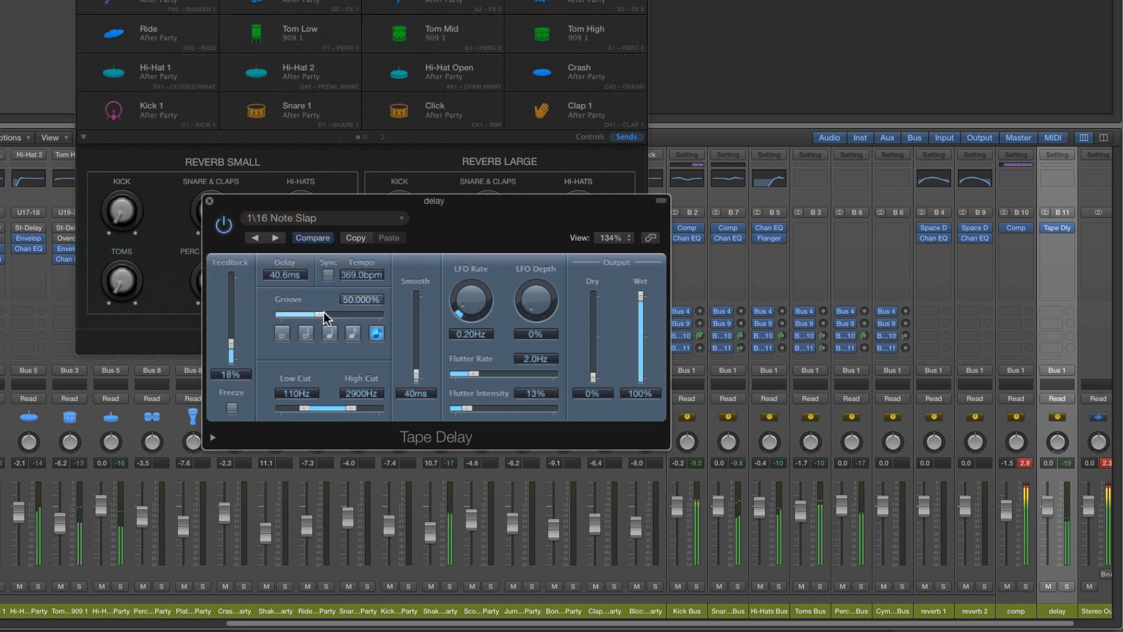
left_click_drag(321, 314, 309, 316)
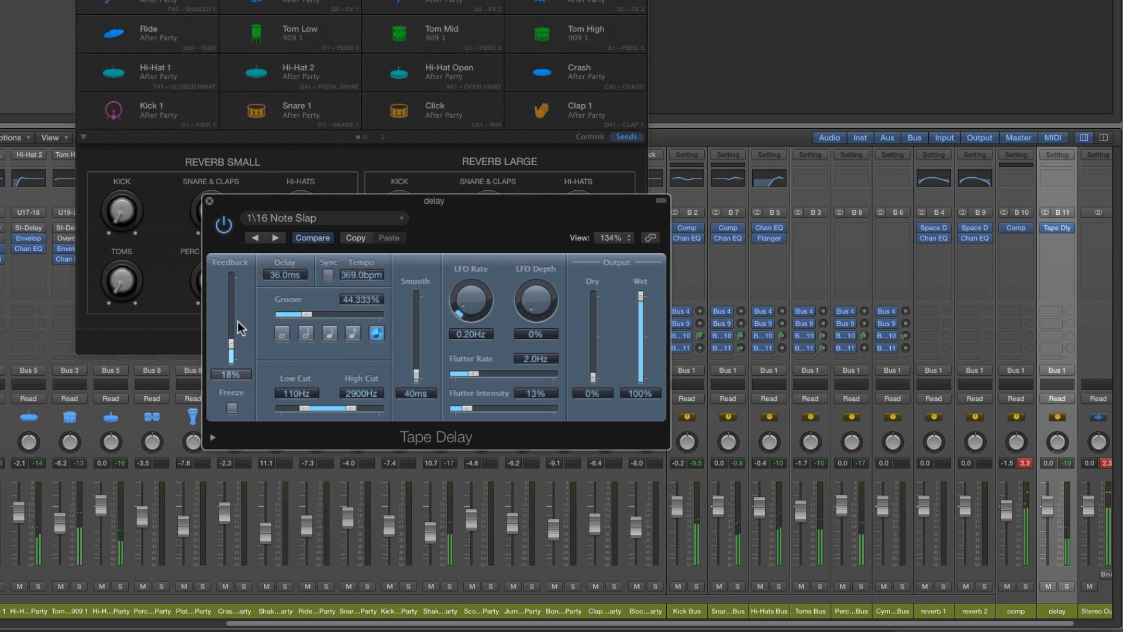
left_click(232, 338)
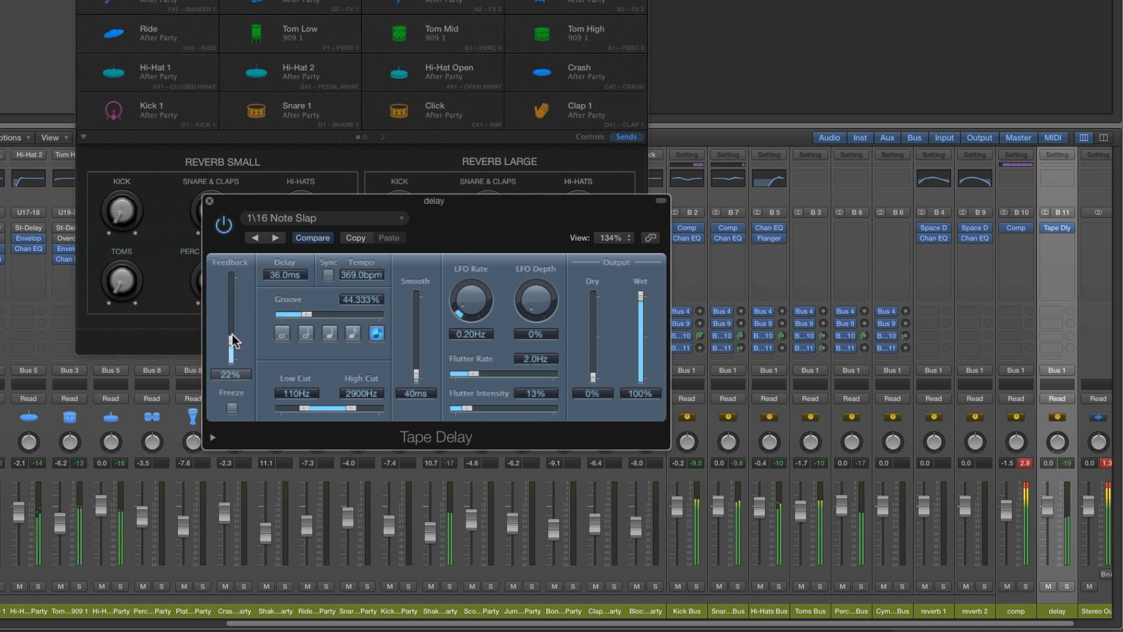
left_click(209, 201)
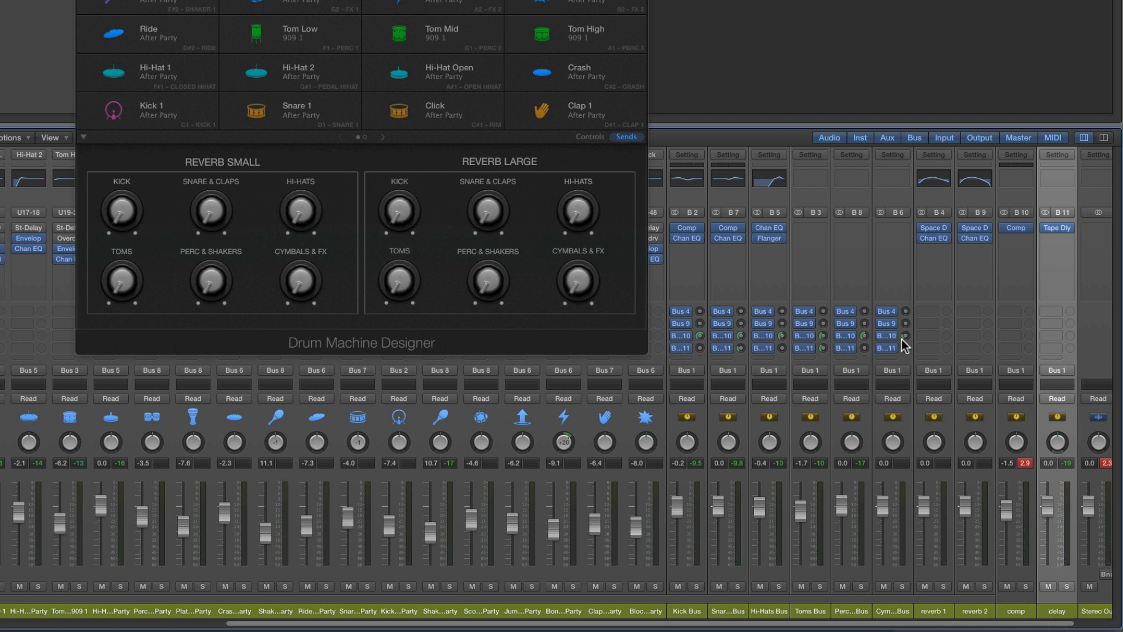
Review the kit's routing by selecting the six drum buses, the comp and delay auxes, and the main After Party channel
left_click(689, 609)
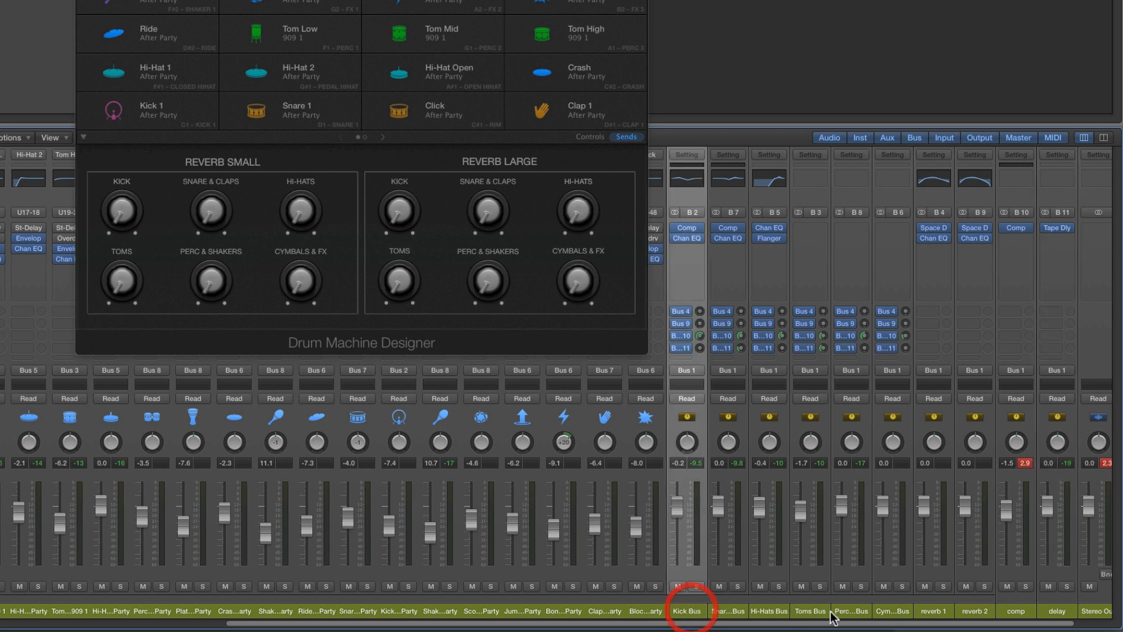
left_click(912, 611, "shift")
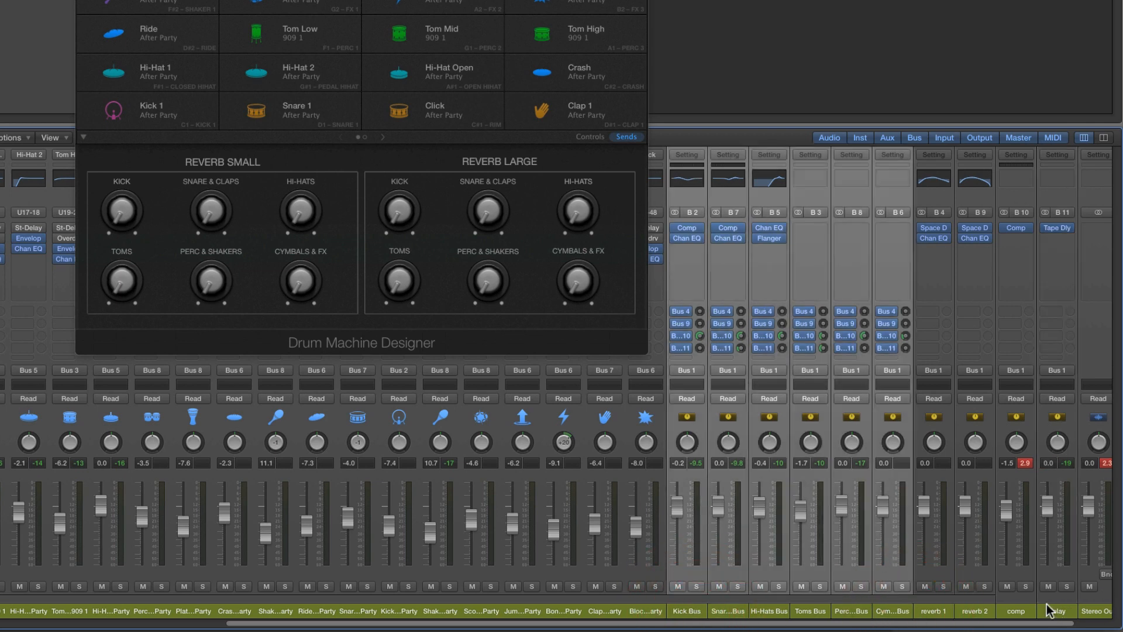
left_click(1016, 611)
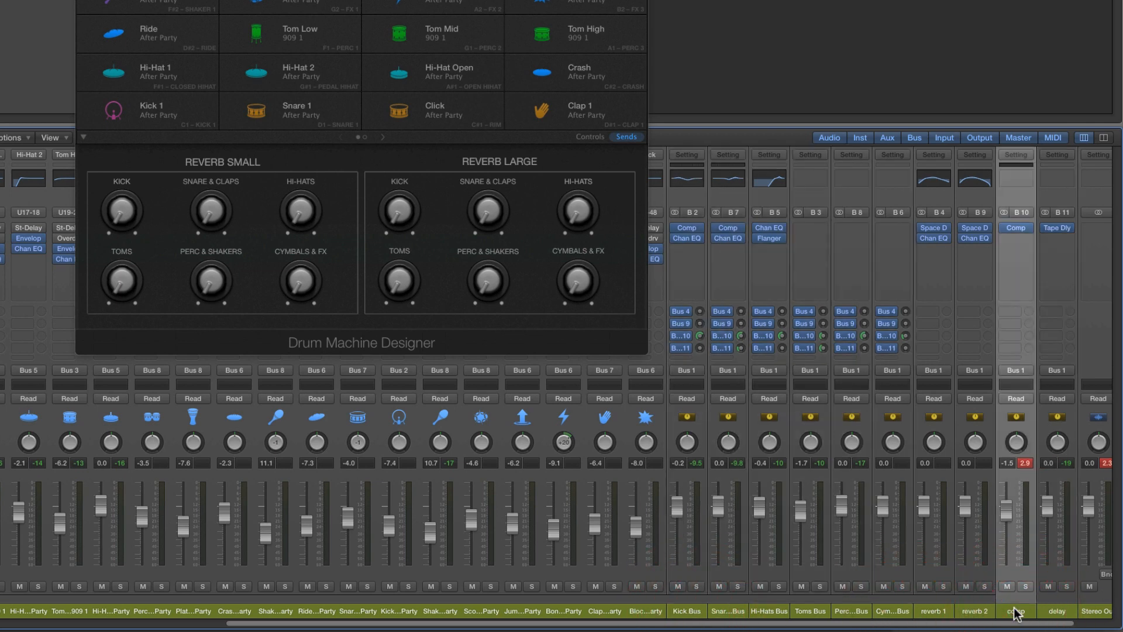
left_click(1055, 611, "shift")
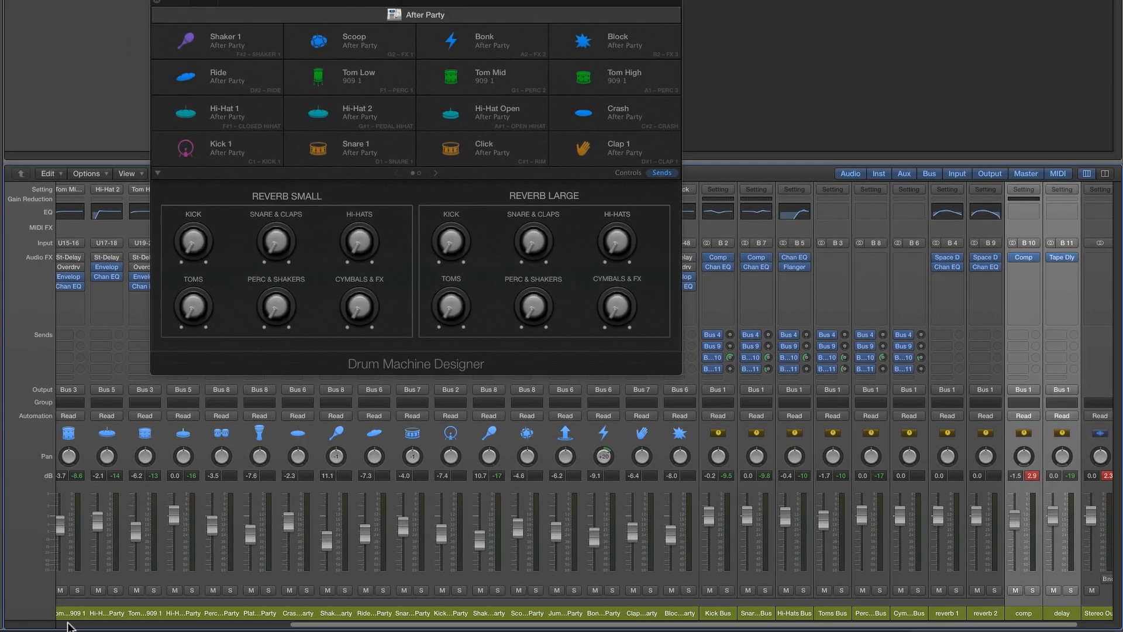
left_click(68, 624)
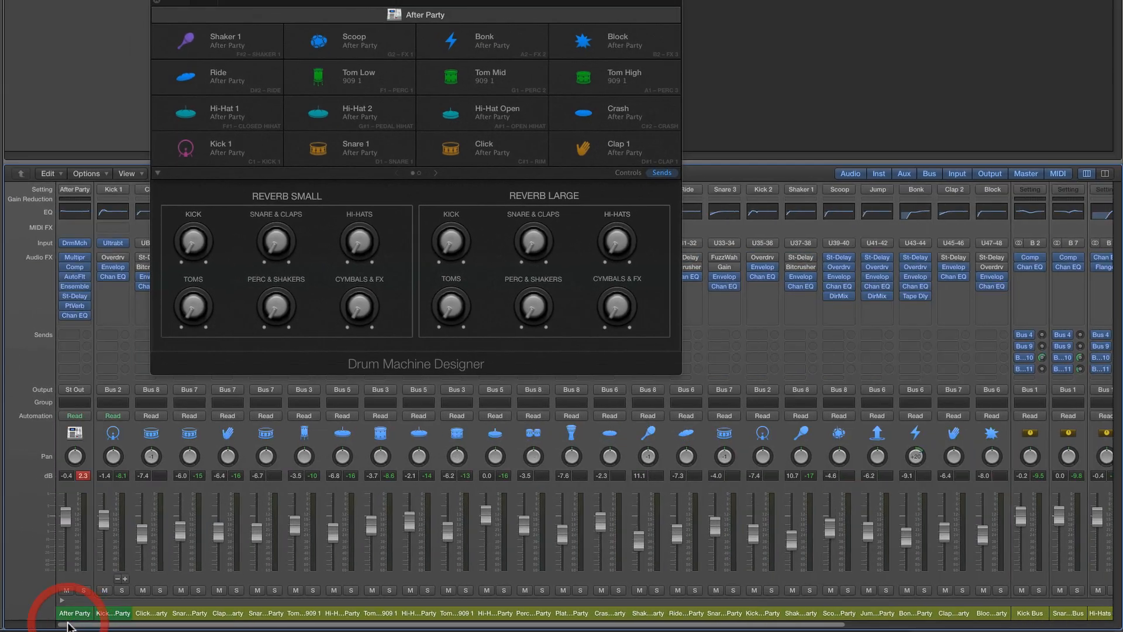
left_click(69, 605)
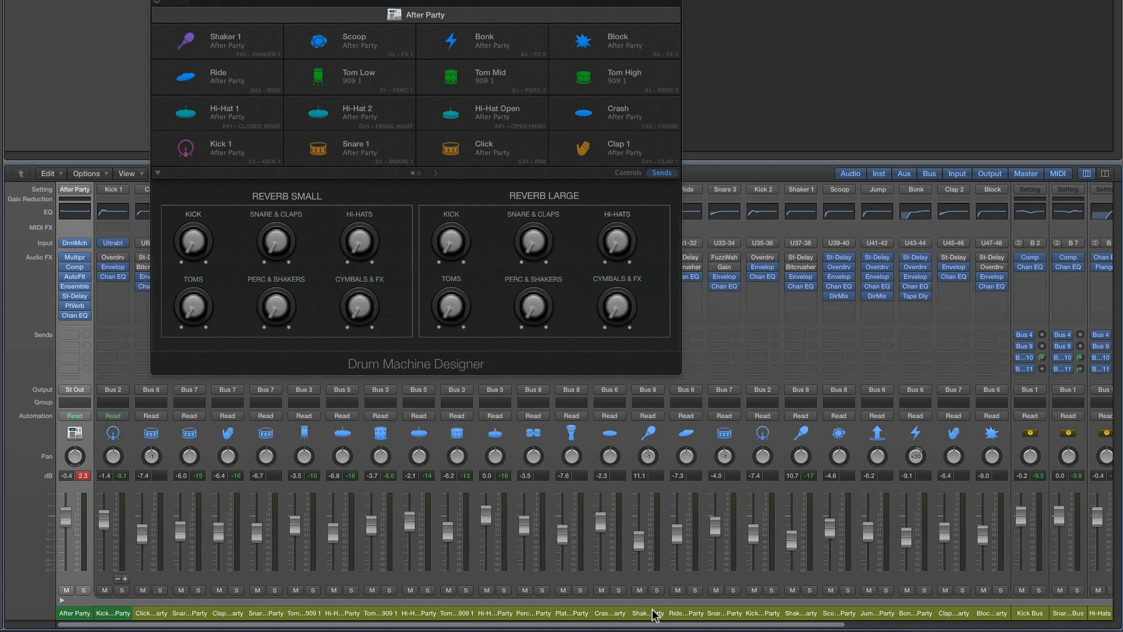
left_click_drag(664, 625, 940, 619)
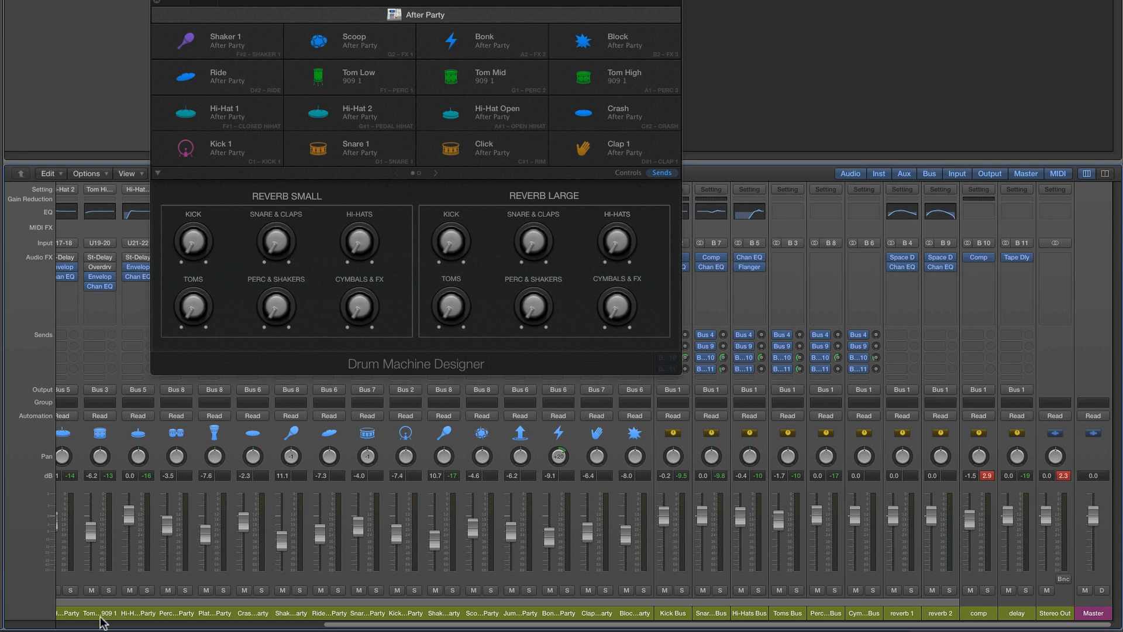
left_click(79, 624)
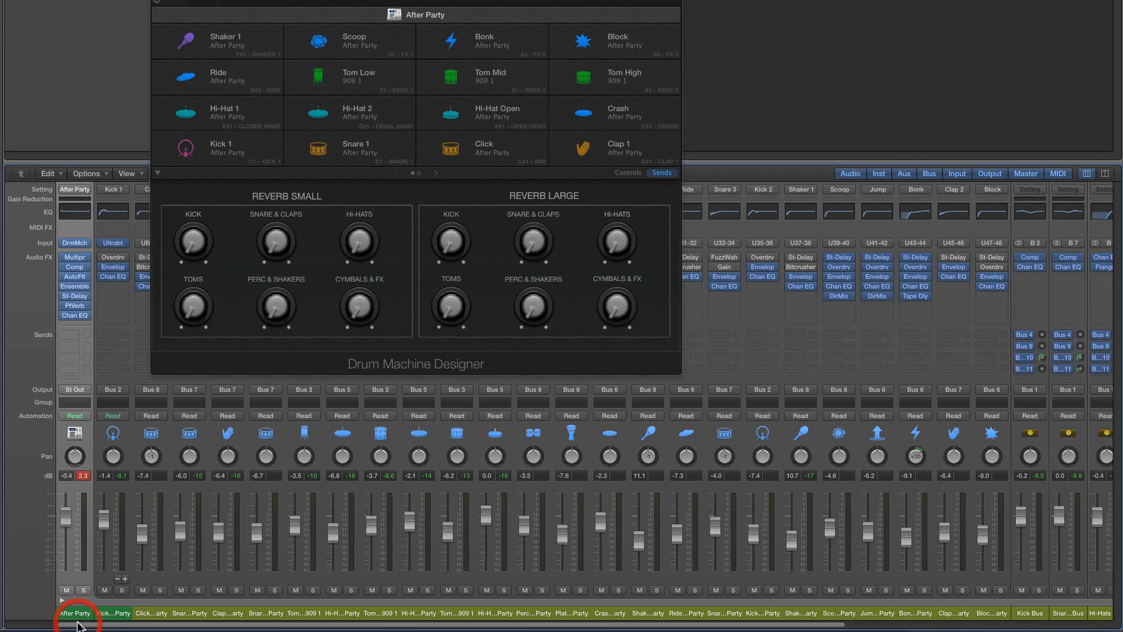
left_click(114, 612)
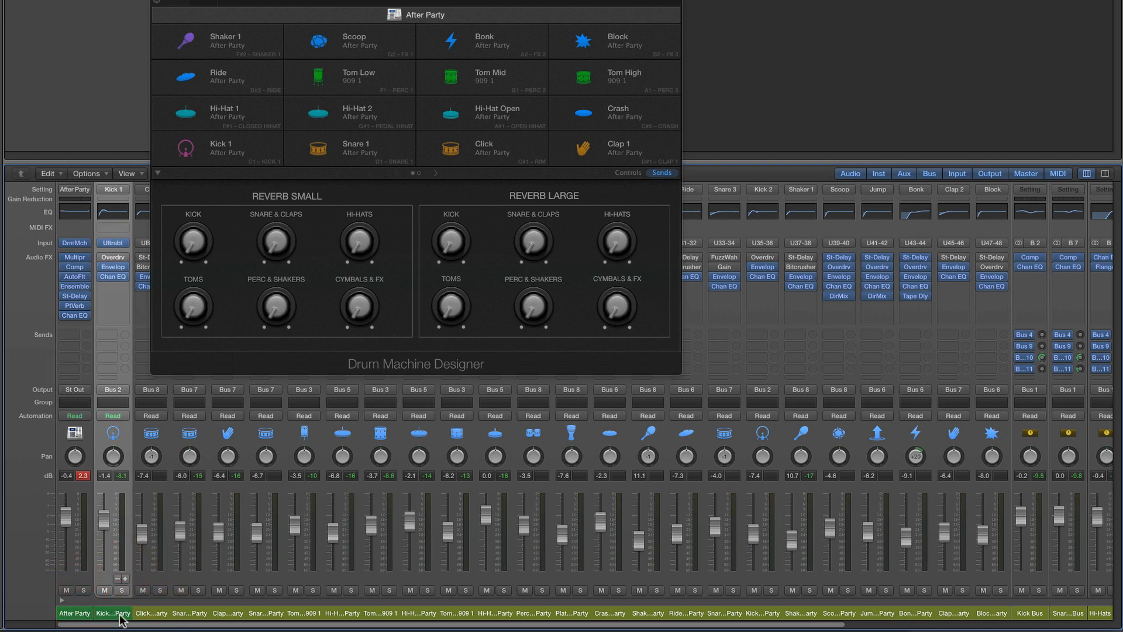
left_click_drag(143, 623, 502, 623)
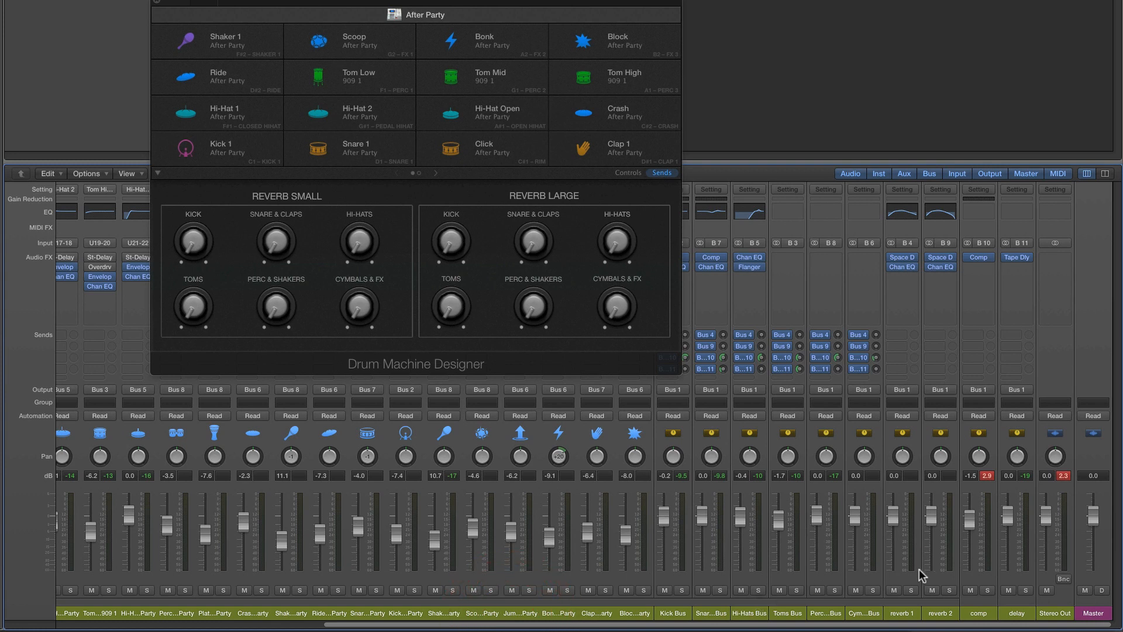
left_click(1019, 615, "shift")
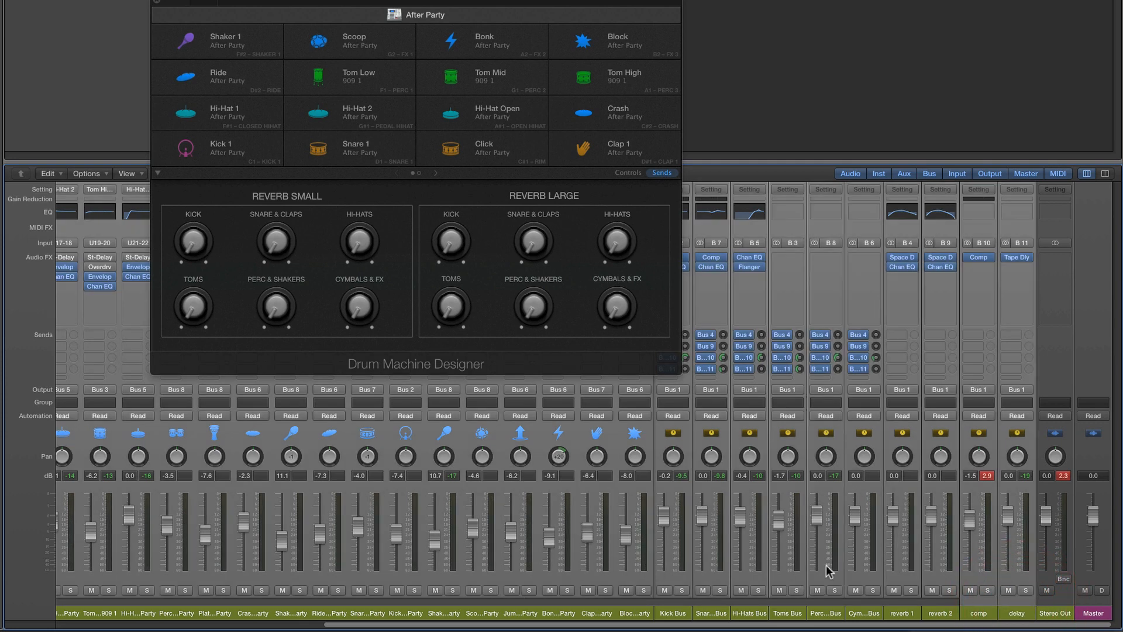
left_click(881, 551)
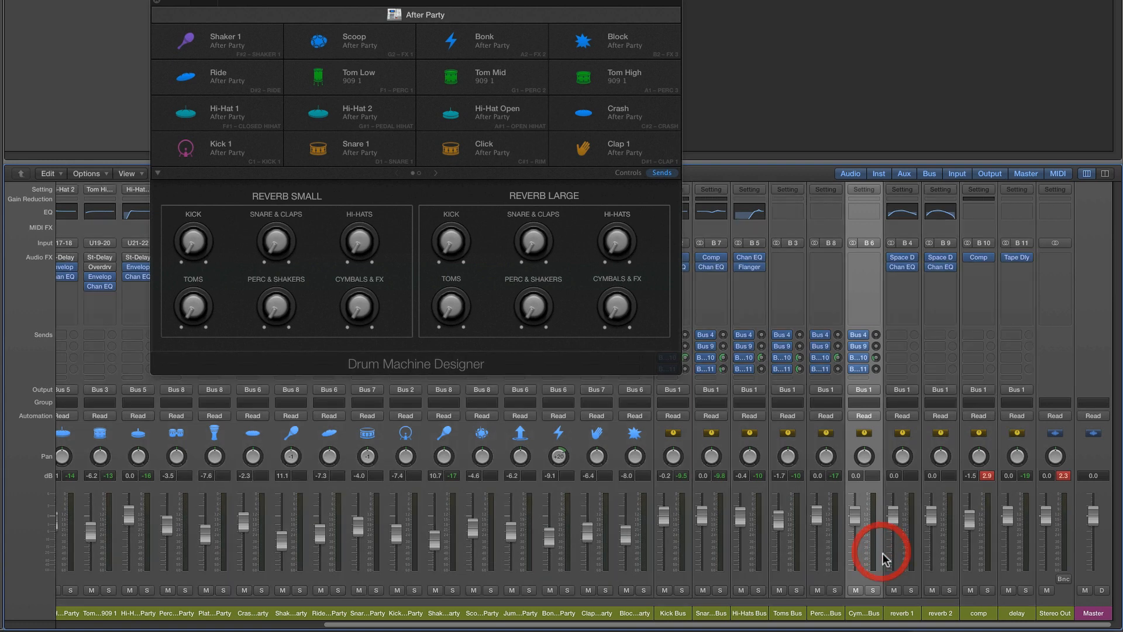
Select every channel strip from Kick 1 through the delay aux and create tracks for them
left_click(75, 624)
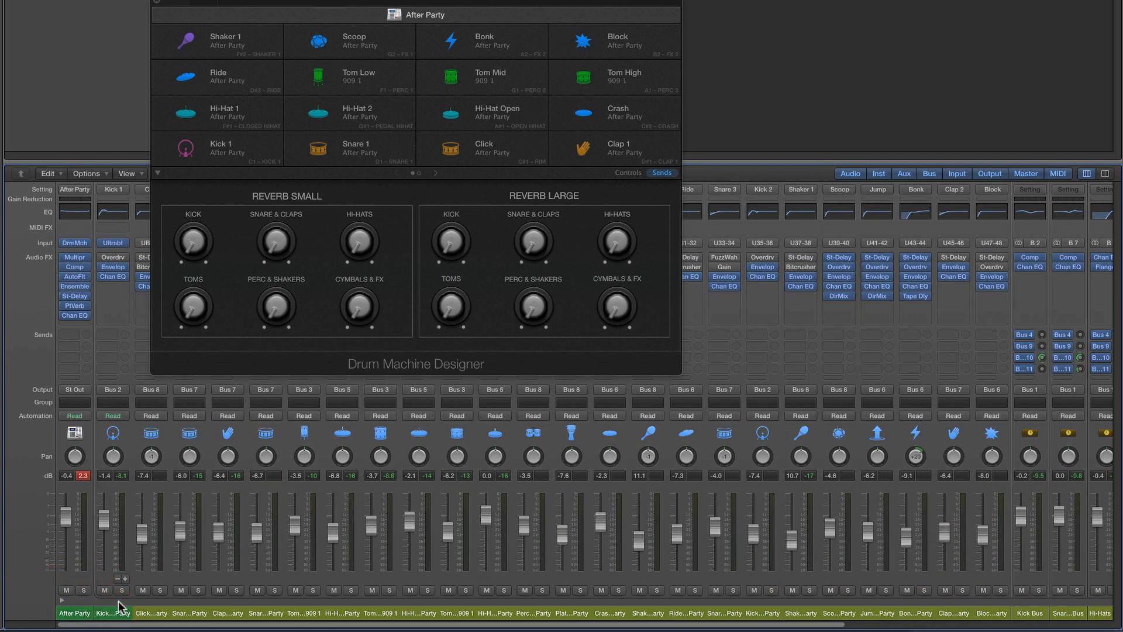
left_click(114, 612)
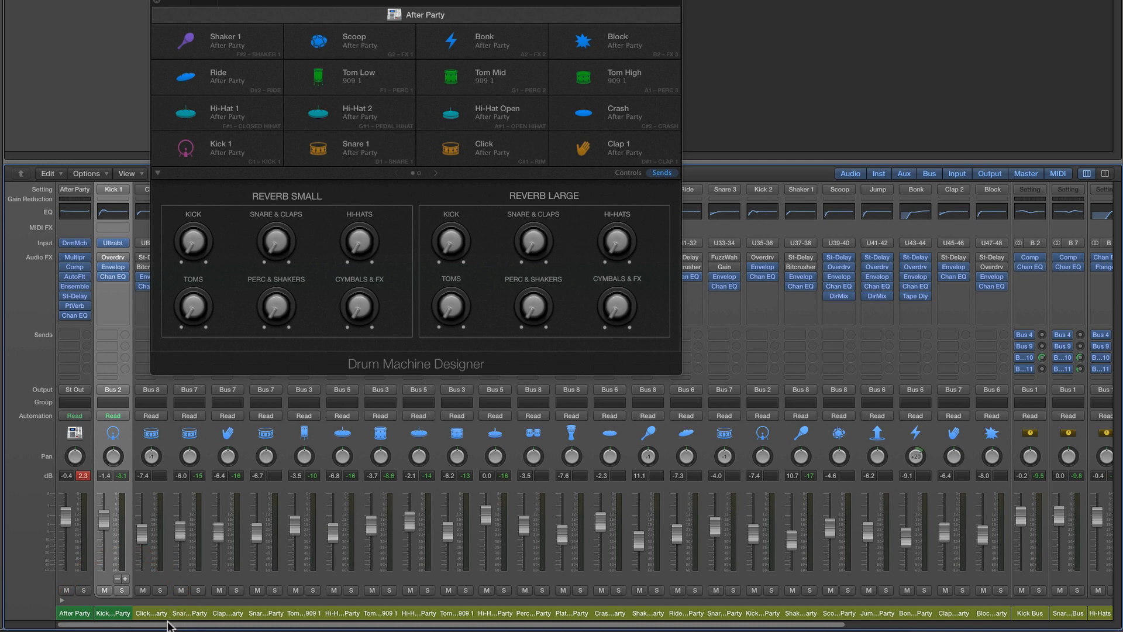
left_click_drag(167, 624, 624, 628)
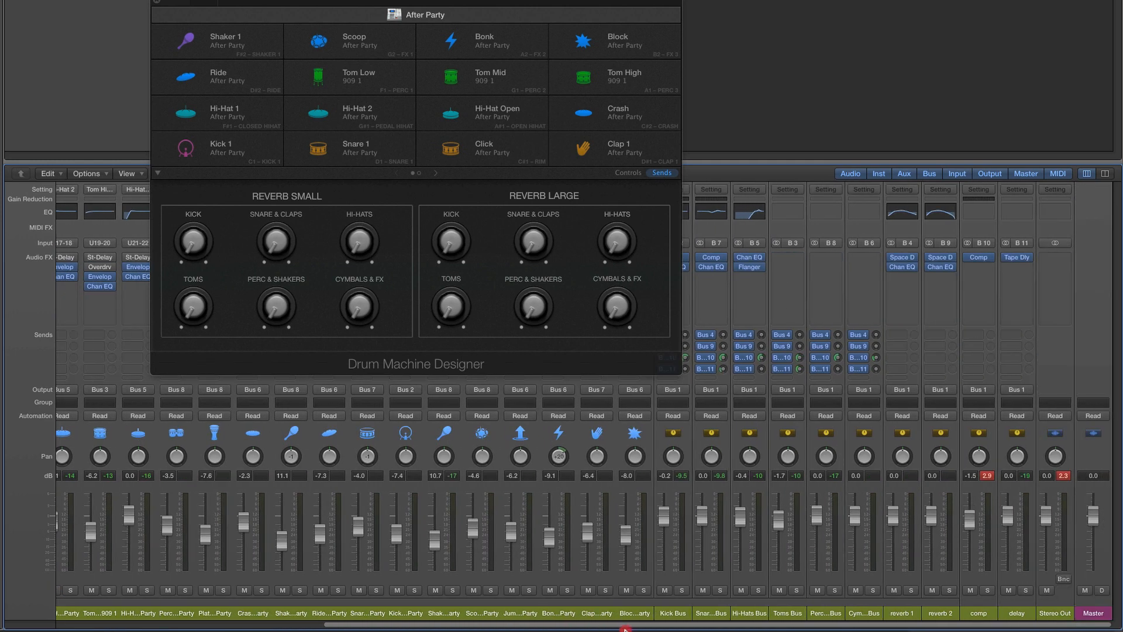
left_click(1024, 613)
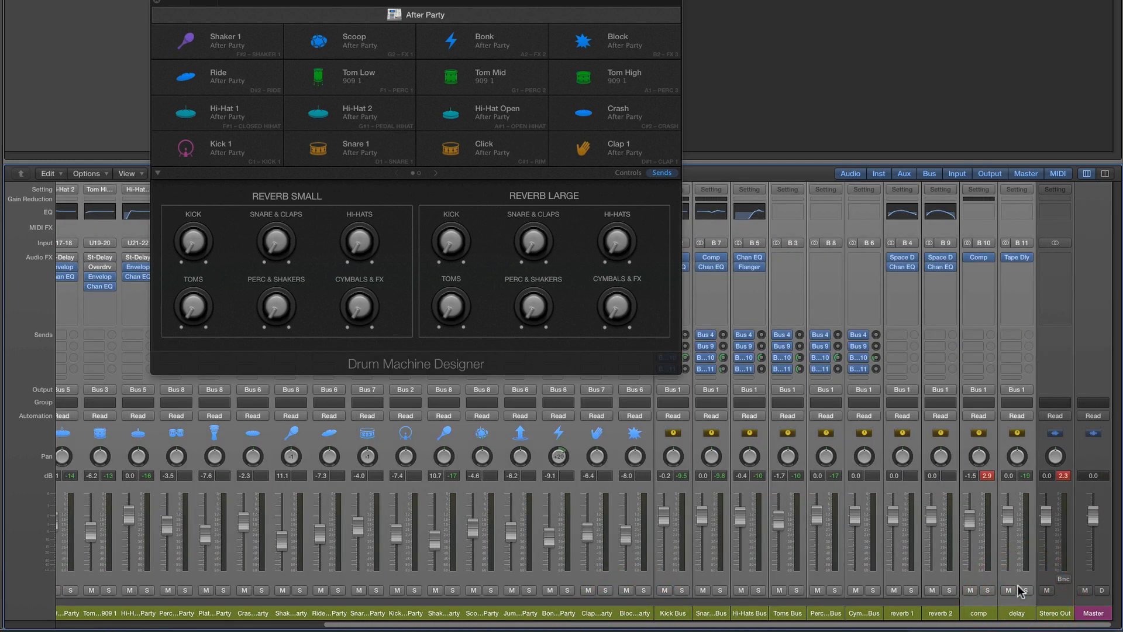
right_click(1014, 580)
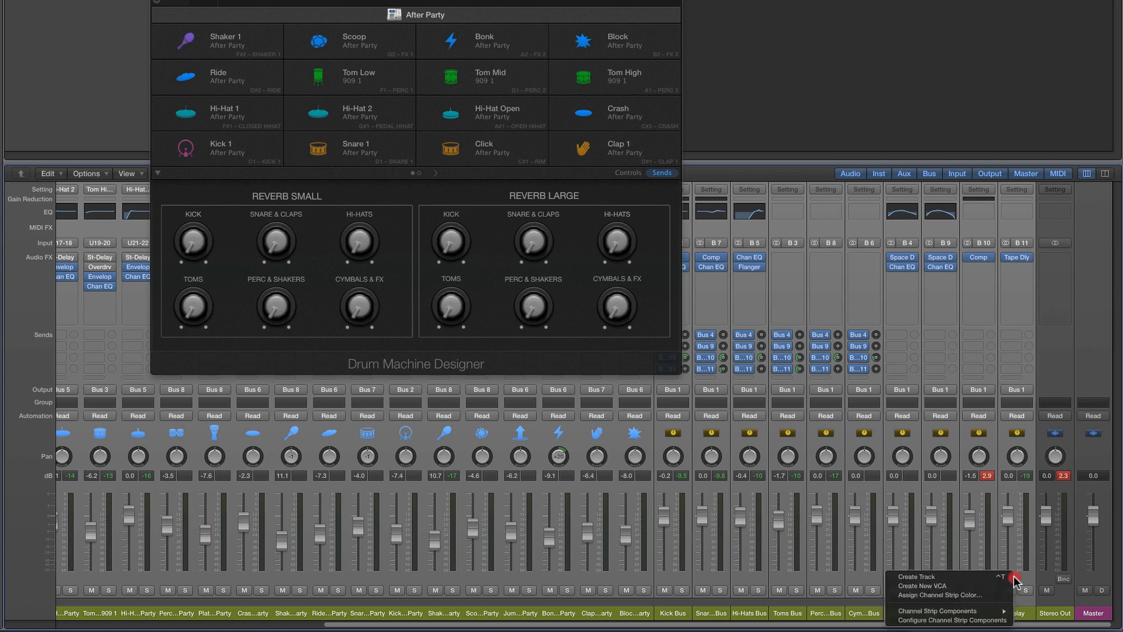
left_click(974, 578)
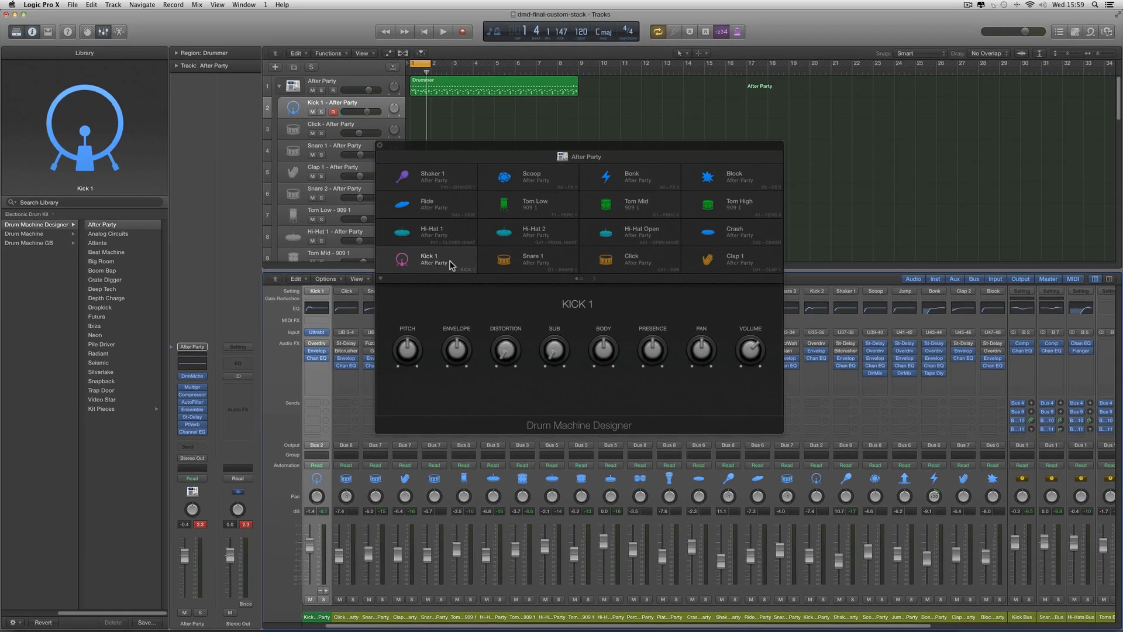
Move the Drum Machine Designer window aside and review the kit's track list down to the delay track
left_click(450, 265)
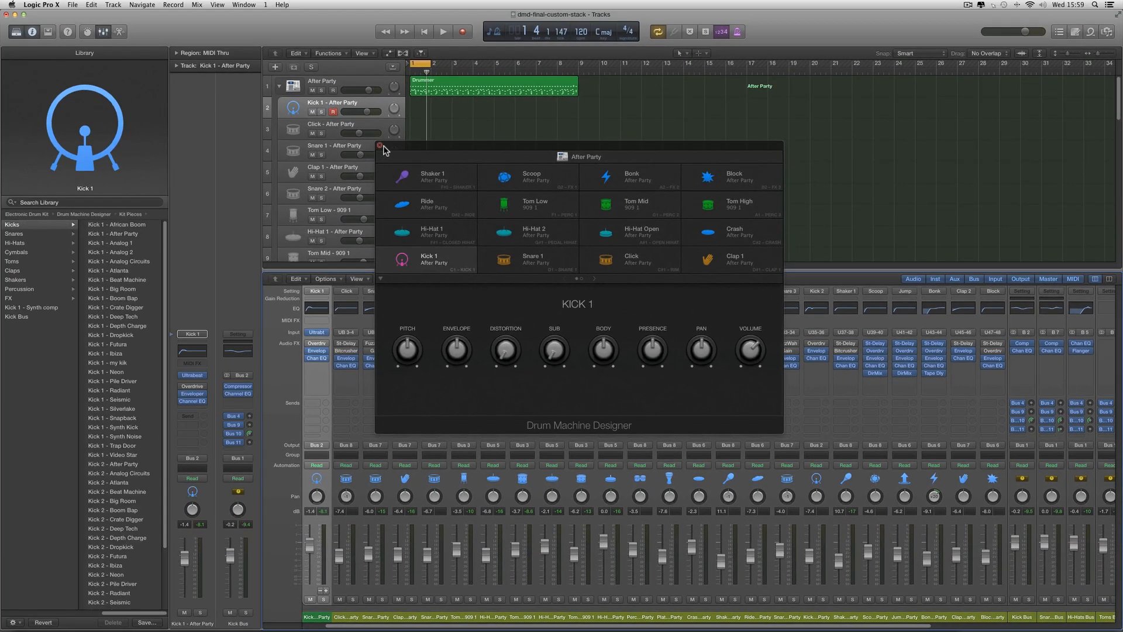
left_click_drag(385, 151, 507, 131)
scroll(325, 138, "down", 3)
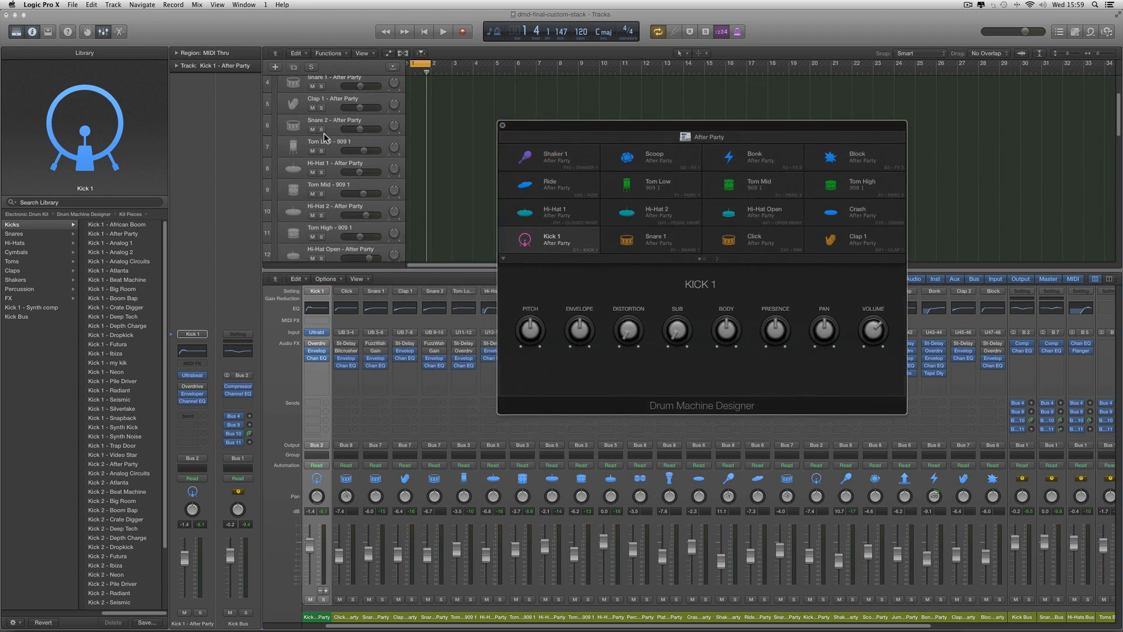
scroll(324, 138, "down", 15)
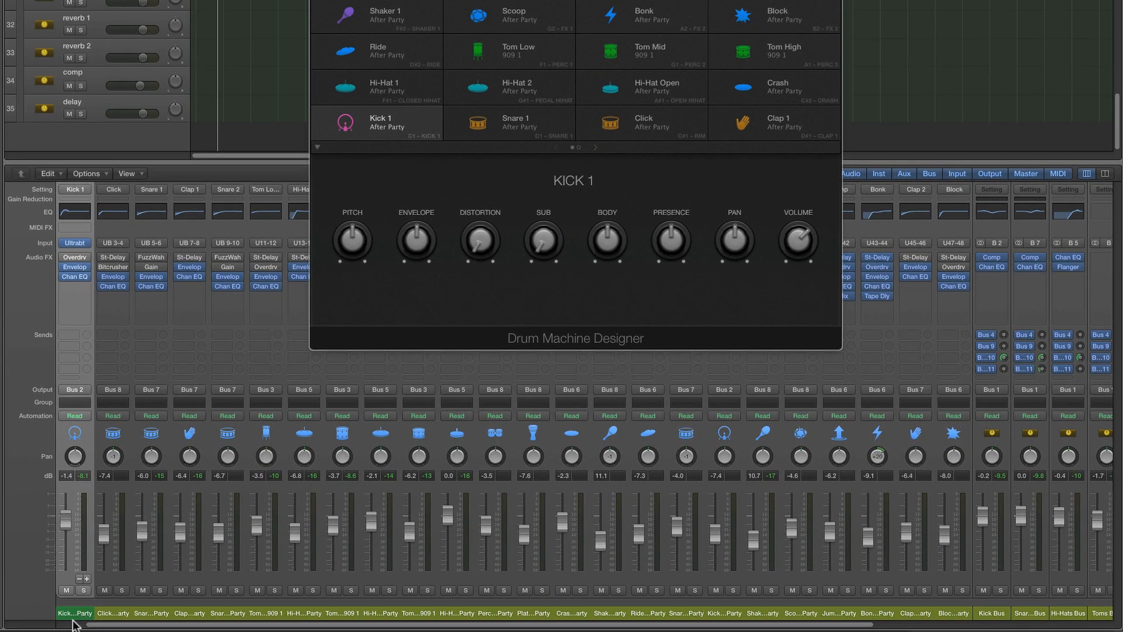
Select the main After Party channel and play the pattern to hear the kit with its comp, reverb and delay auxes
left_click(73, 624)
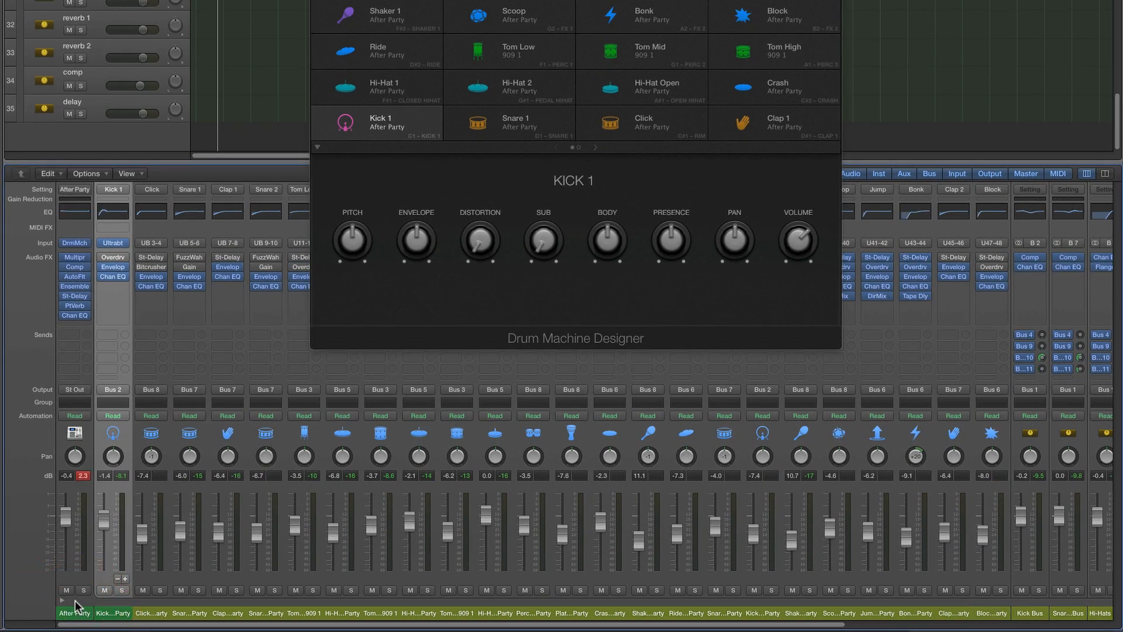
left_click(75, 603)
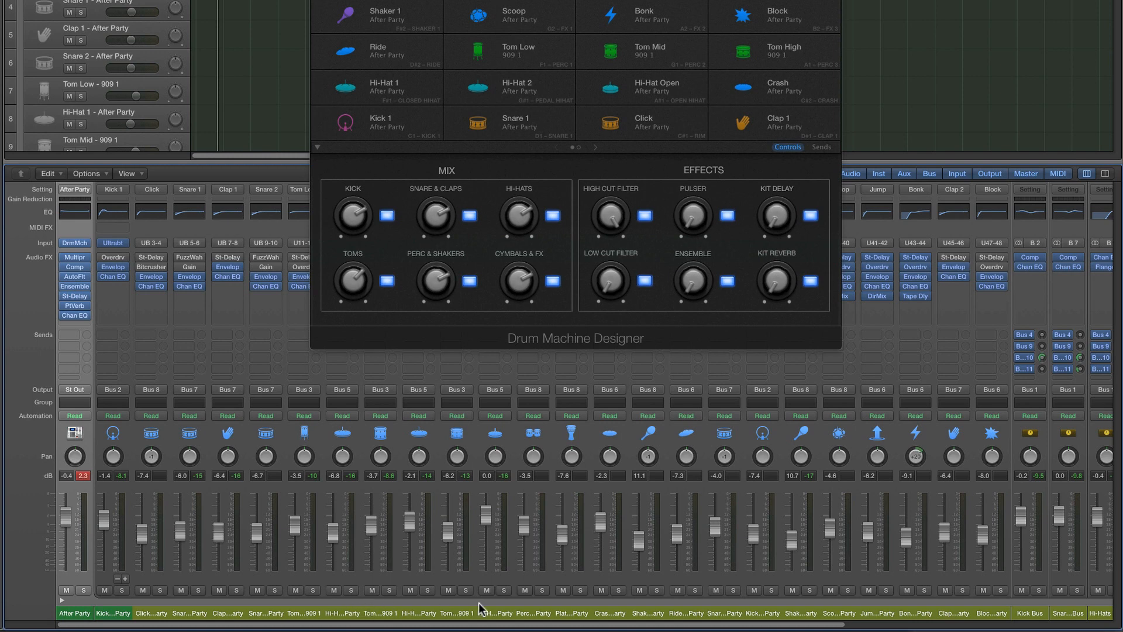
left_click_drag(497, 626, 774, 626)
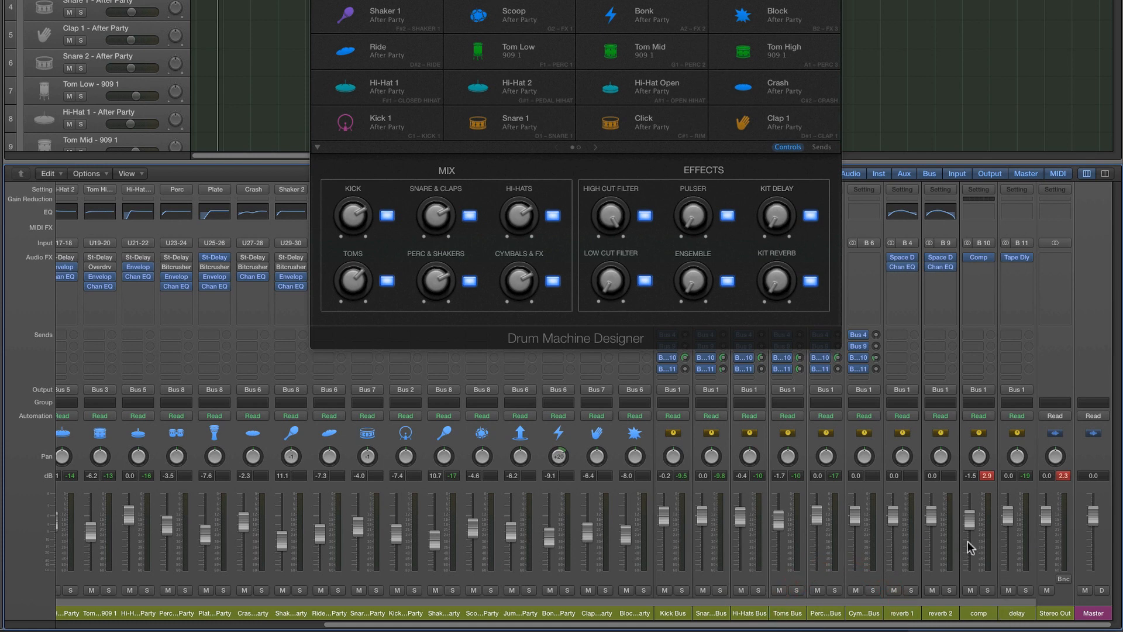
key("space")
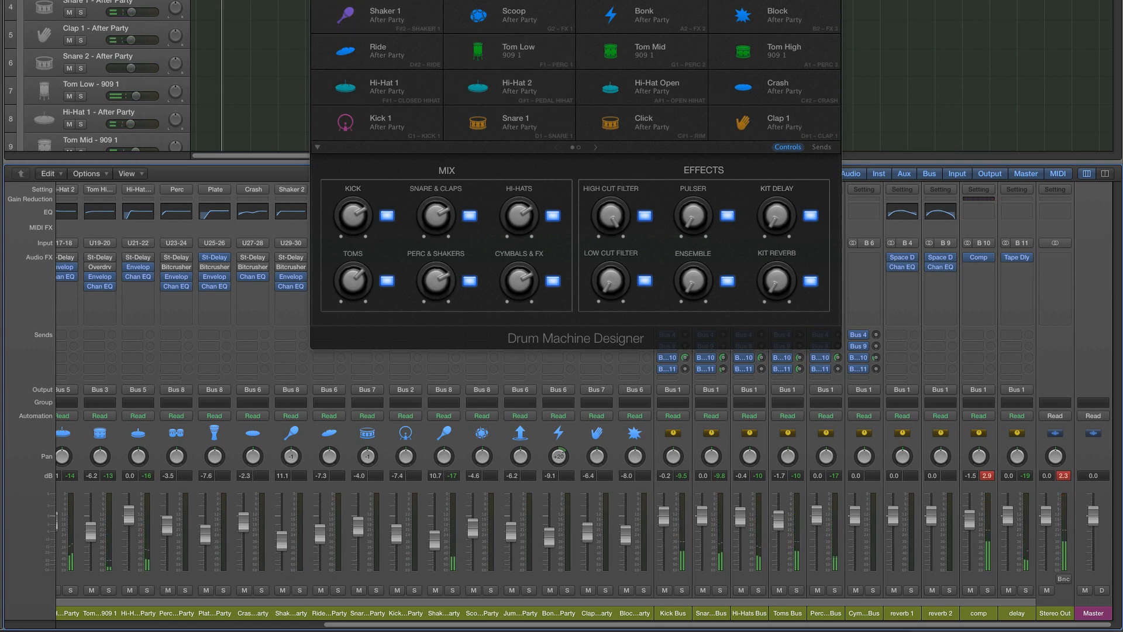
Lower the comp fader to -2.7 dB, reverb 1 to -0.5 dB and delay to -0.8 dB, and close Drum Machine Designer
left_click_drag(649, 0, 559, 3)
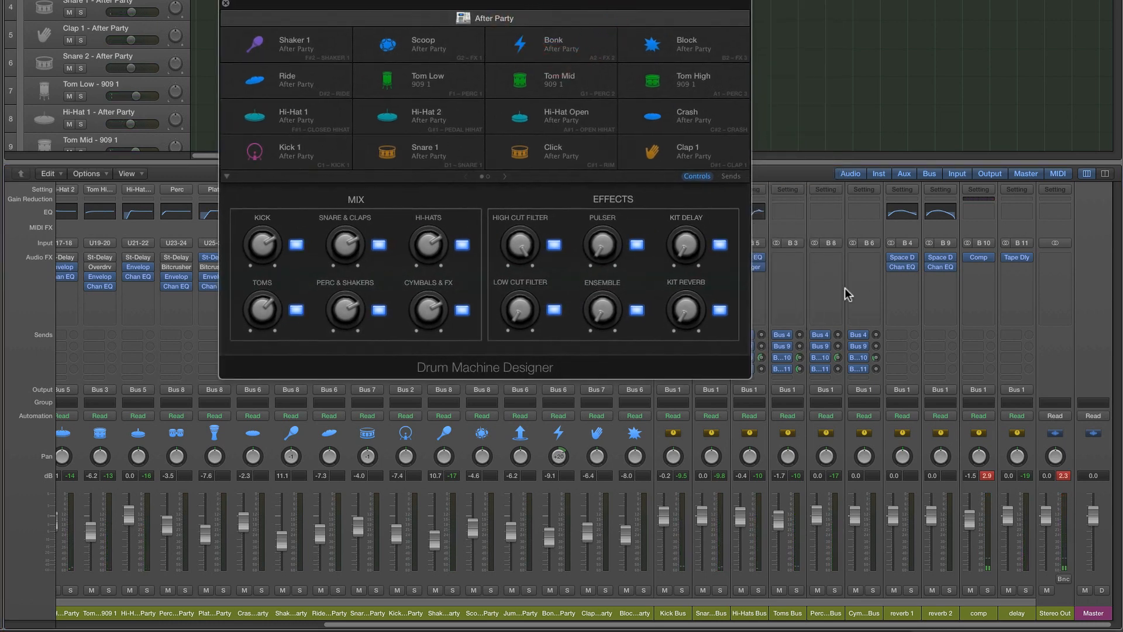
left_click_drag(969, 526, 969, 532)
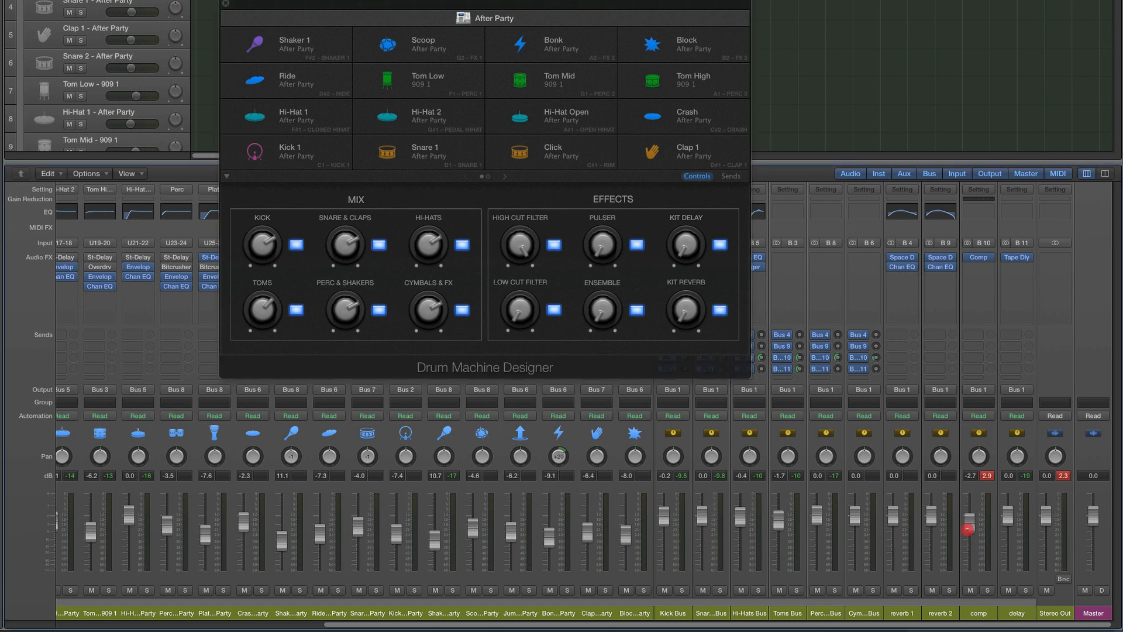
left_click_drag(889, 520, 889, 525)
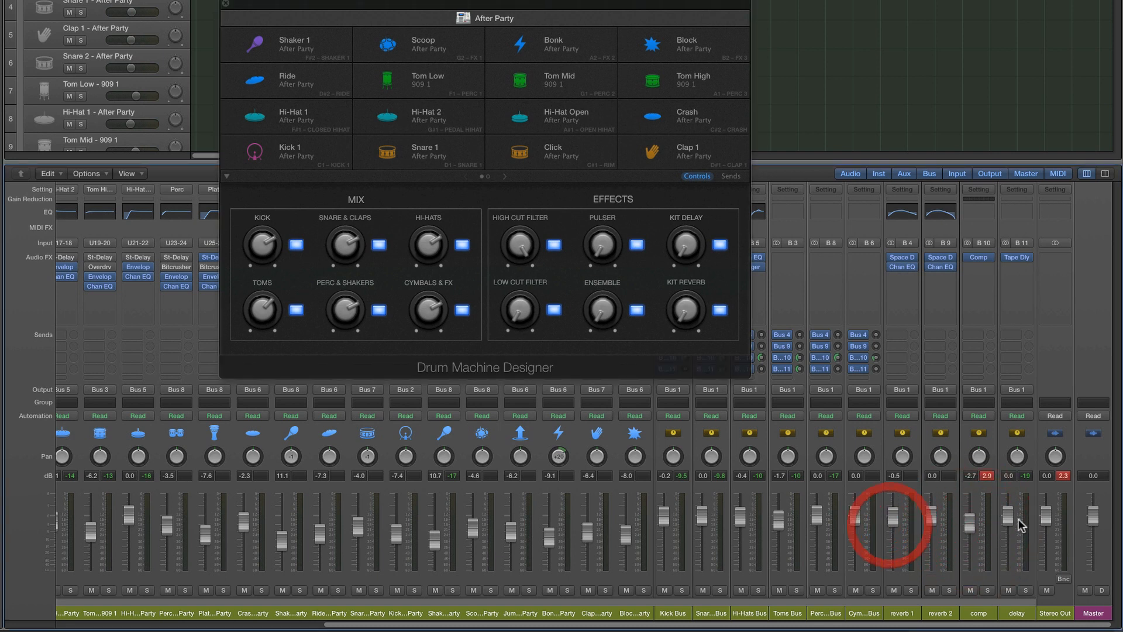
left_click_drag(1006, 519, 1008, 530)
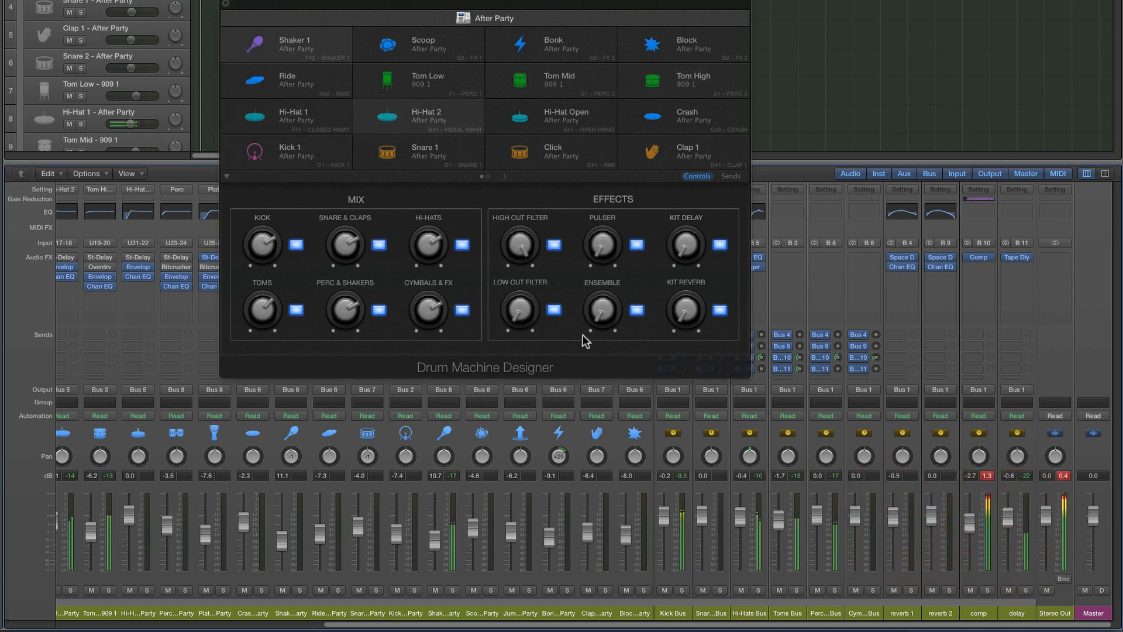
left_click(225, 4)
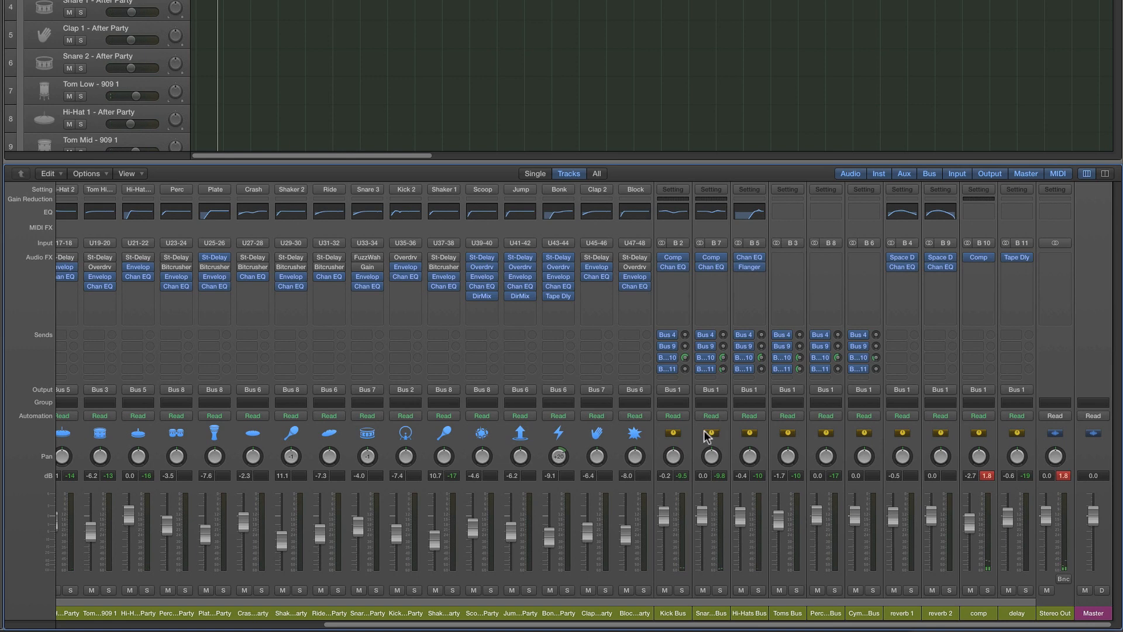
Reopen Drum Machine Designer from the main After Party channel's instrument slot and reposition its window clear of that channel's plug-ins
scroll(468, 471, "left", 1)
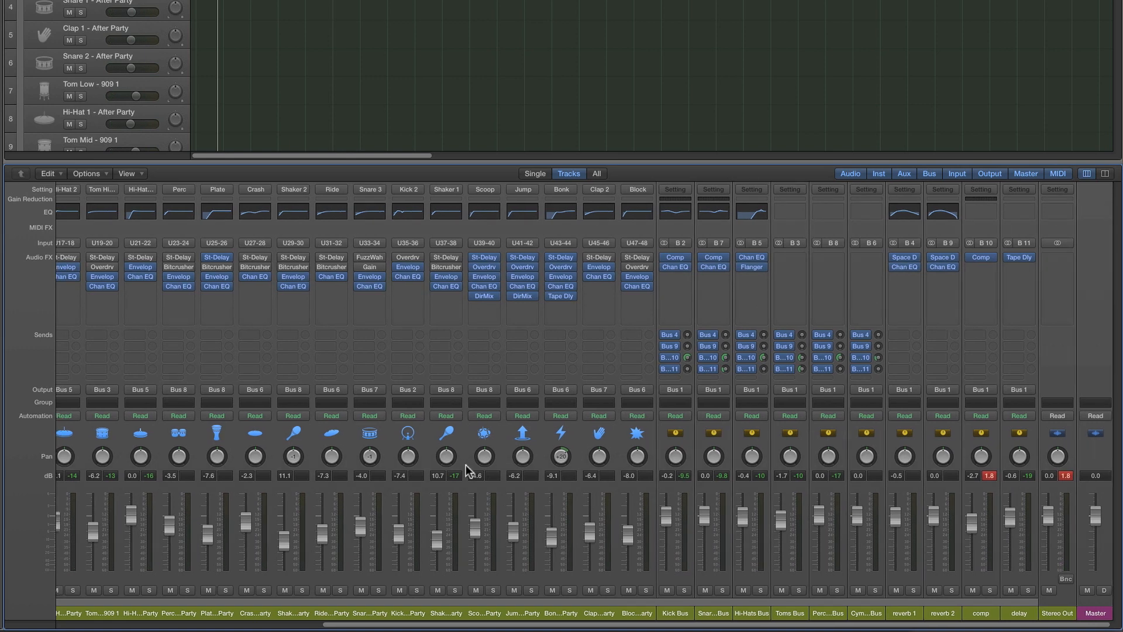
left_click(71, 625)
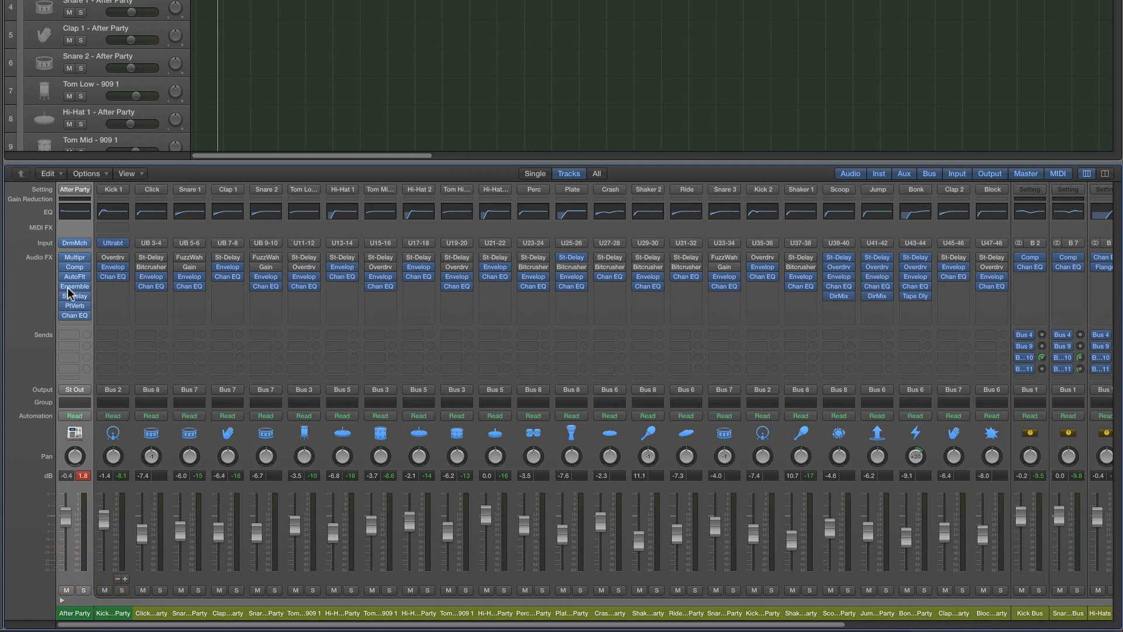
left_click(74, 330)
left_click(75, 242)
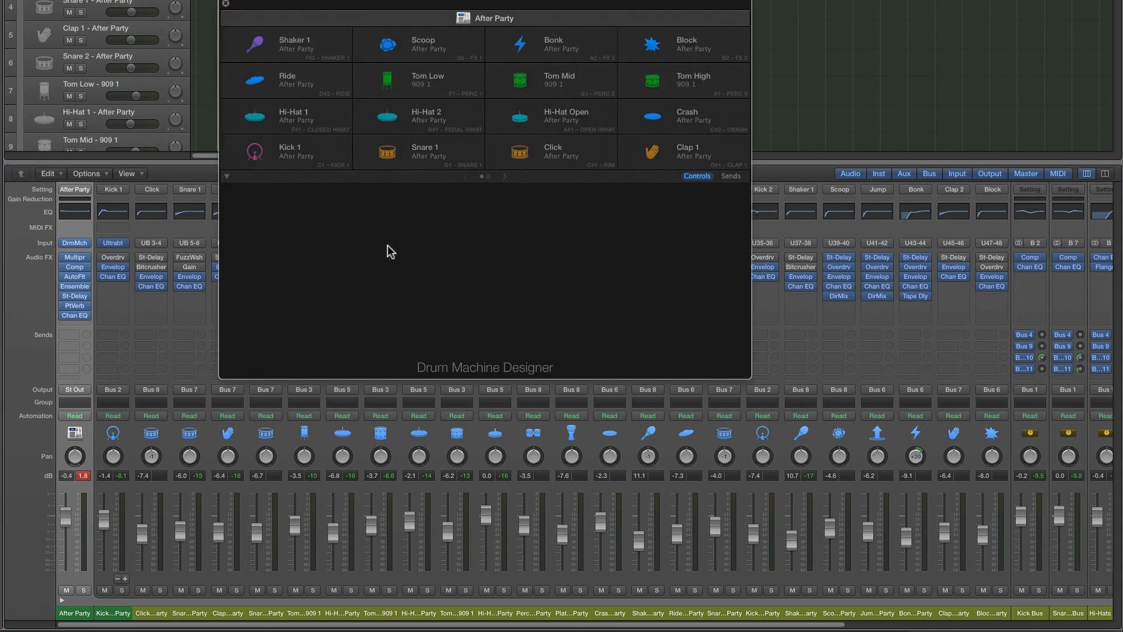
left_click_drag(403, 4, 448, 60)
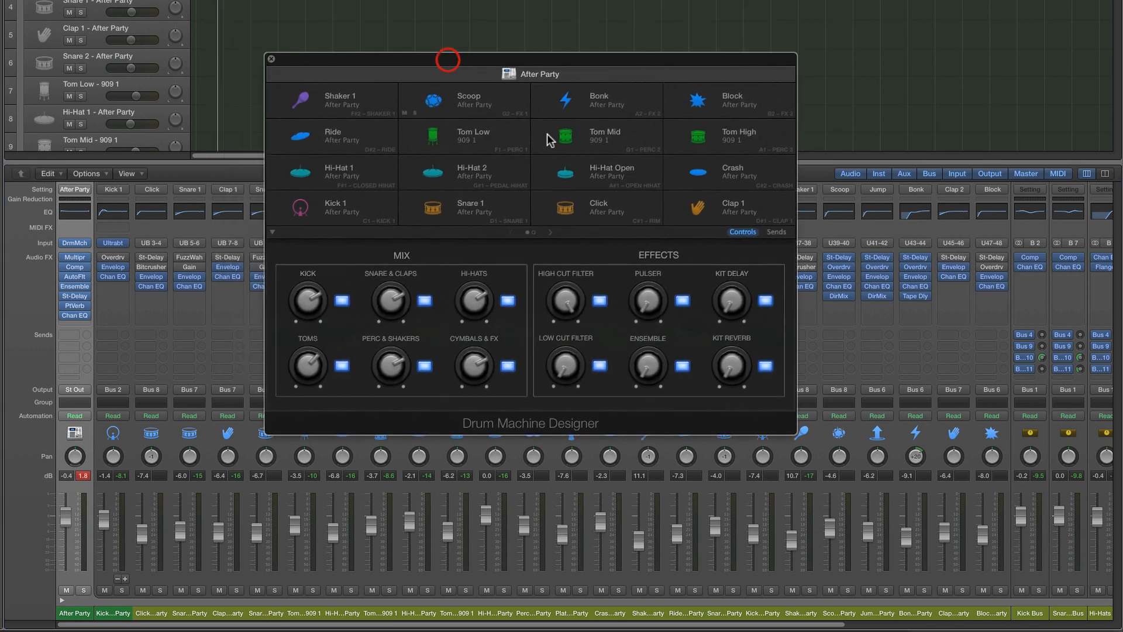
Examine the kit's Effects controls, trying the High Cut Filter and Low Cut Filter knobs
left_click(661, 255)
left_click(740, 232)
mouse_move(82, 262)
mouse_move(565, 304)
left_mouse_down()
mouse_move(591, 466)
mouse_move(573, 291)
left_mouse_up()
mouse_move(570, 358)
left_mouse_down()
mouse_move(564, 221)
mouse_move(572, 358)
left_mouse_up()
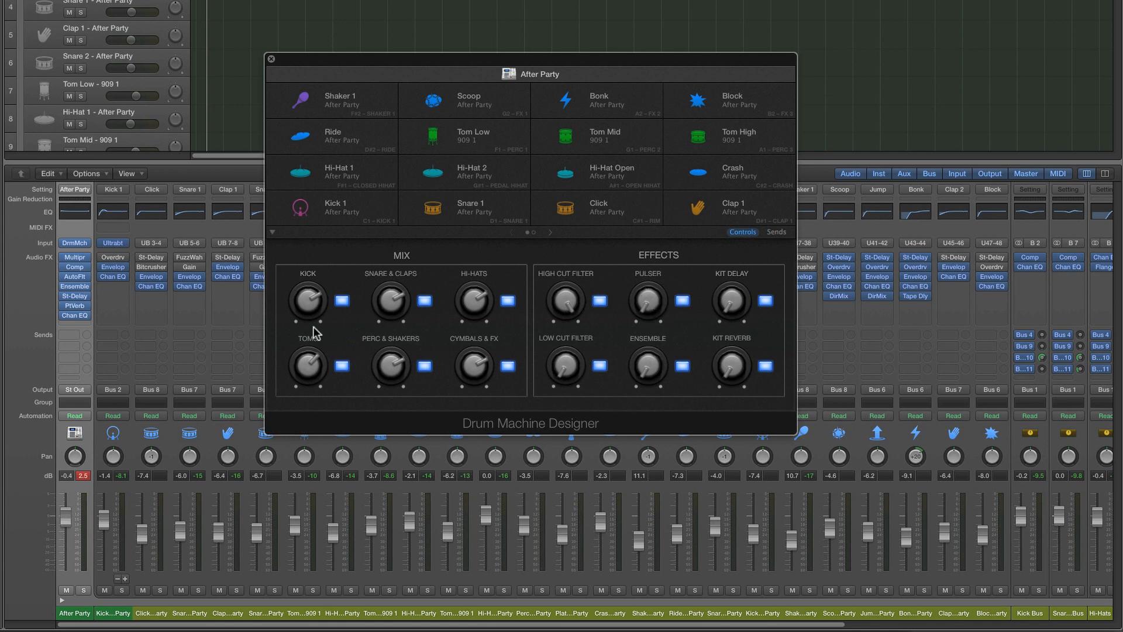
Remove the AutoFilter and Ensemble plug-ins from the main After Party channel
mouse_move(84, 282)
left_click(86, 278)
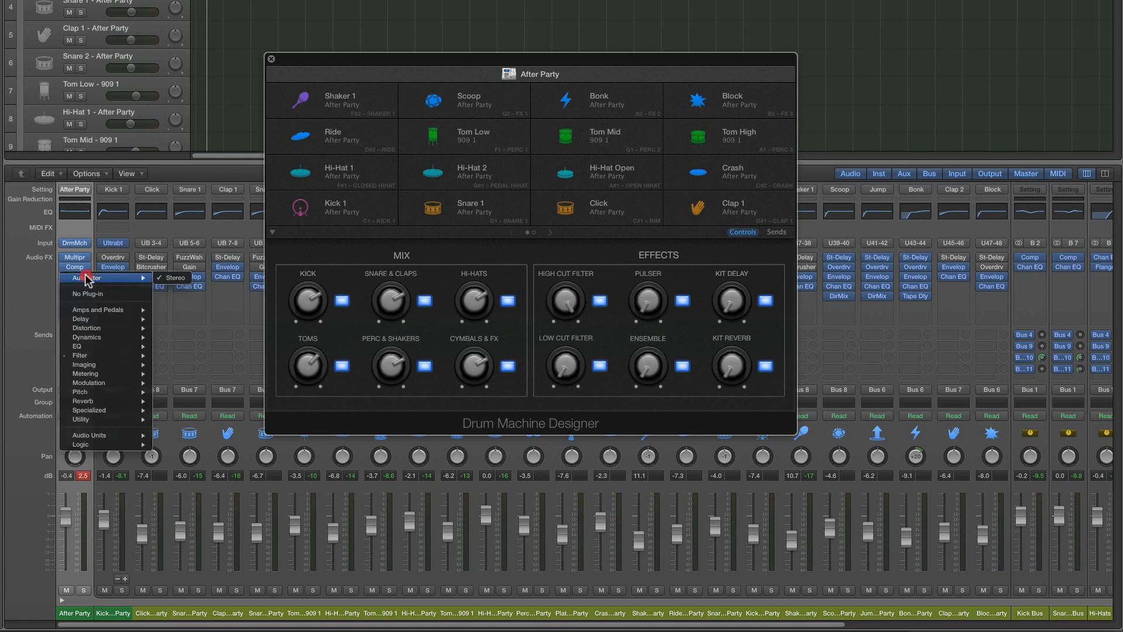
left_click(86, 294)
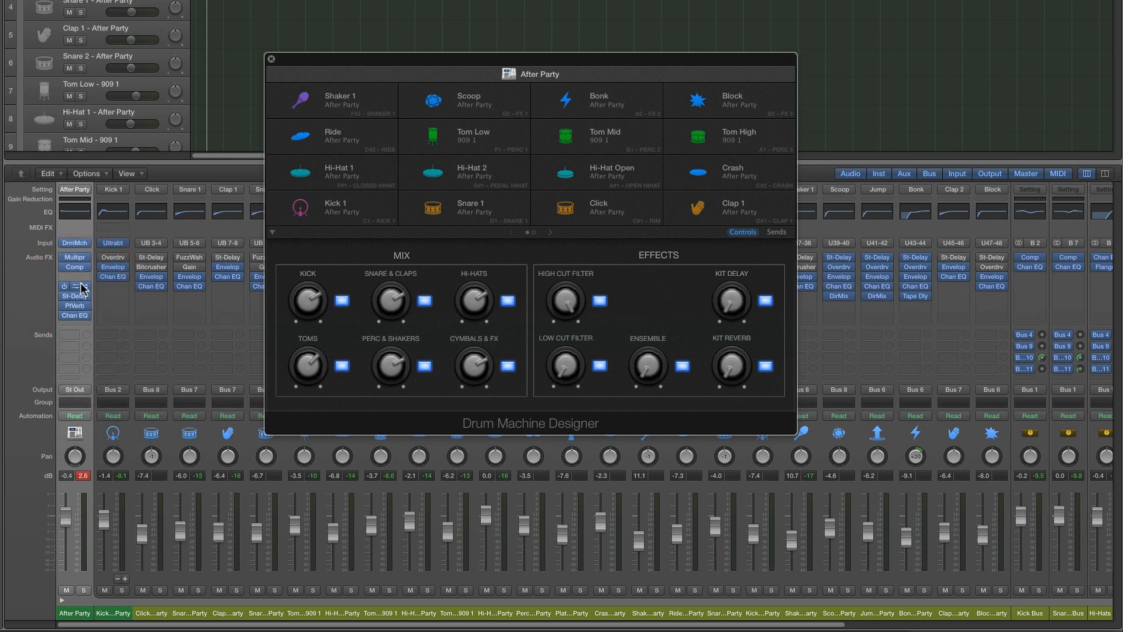
left_click(88, 290)
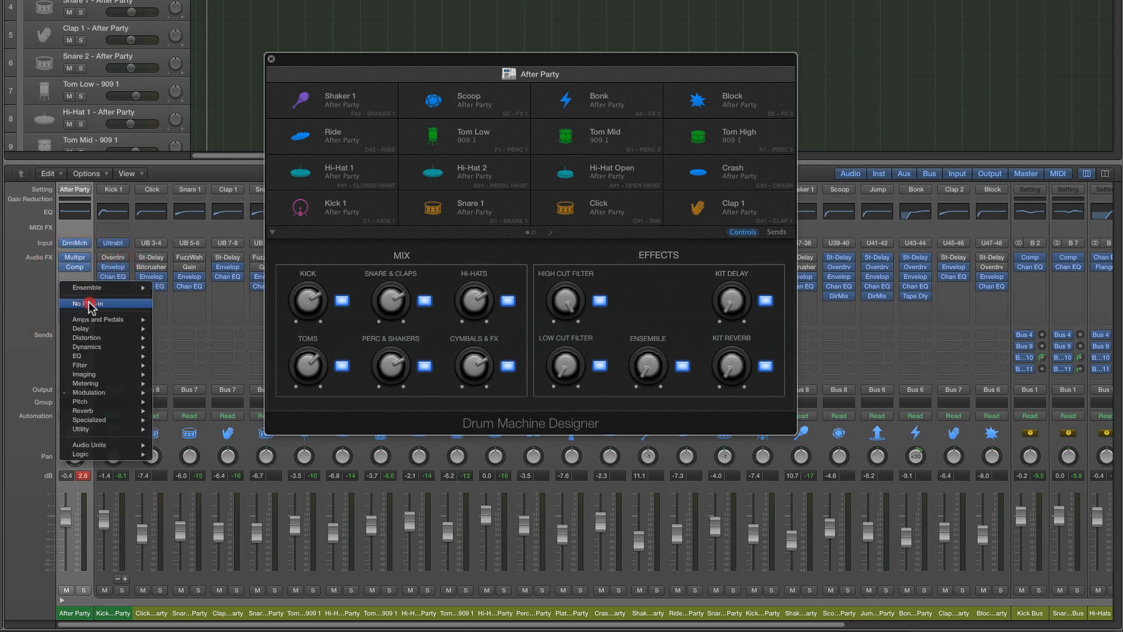
left_click(146, 304)
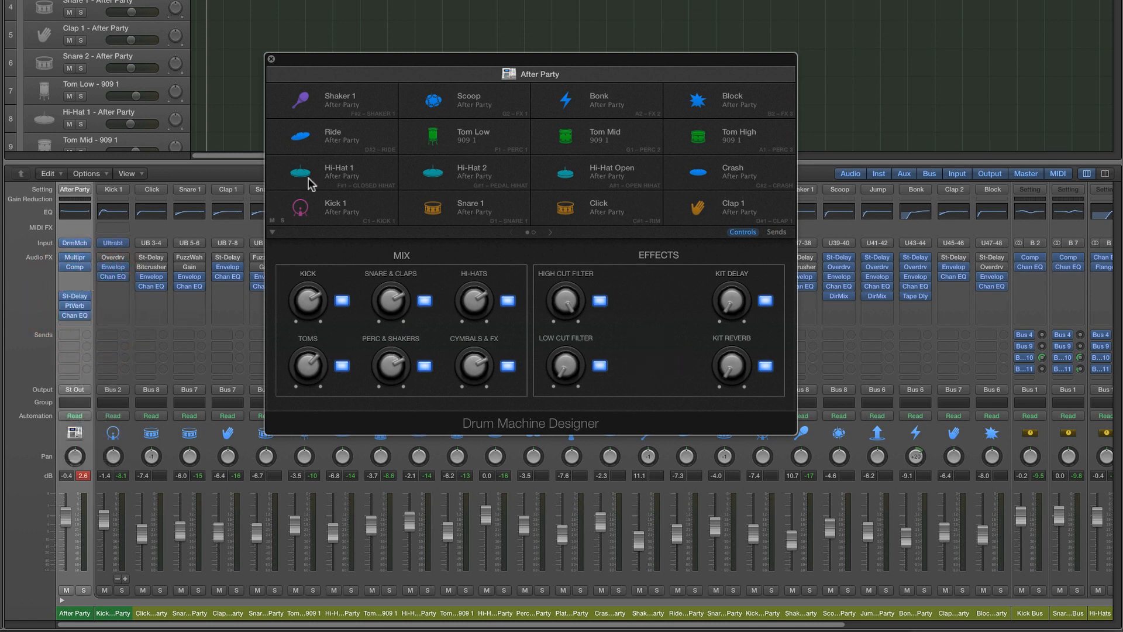
Insert a stereo Bass Amp Designer in the After Party channel's empty effect slot below the compressor
left_click_drag(331, 64, 372, 52)
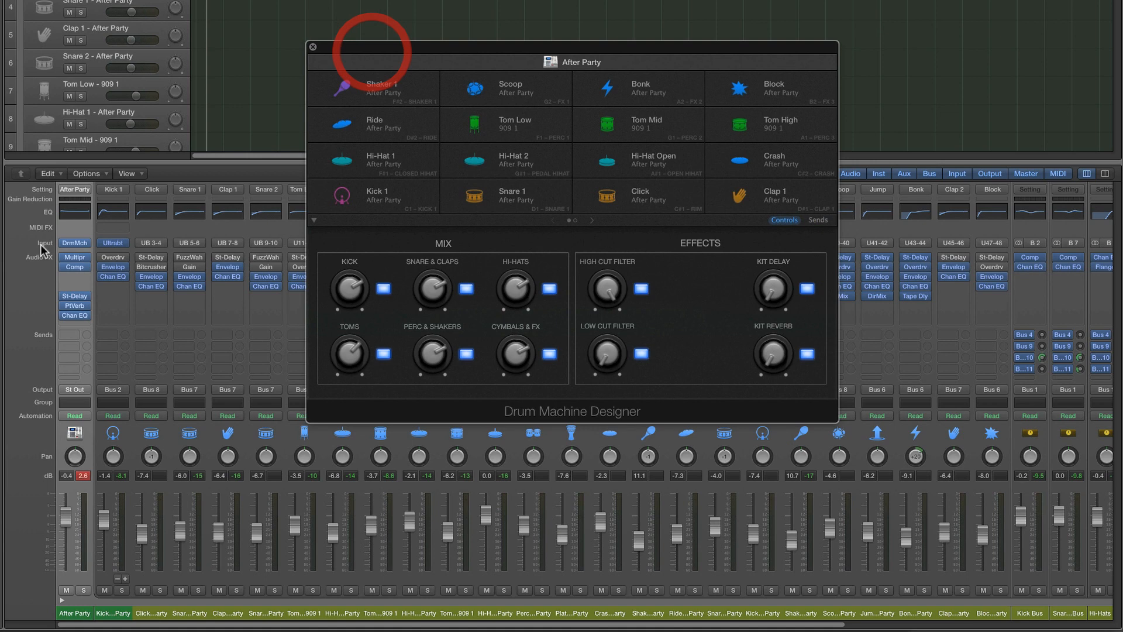
left_click(79, 281)
mouse_move(85, 291)
mouse_move(164, 300)
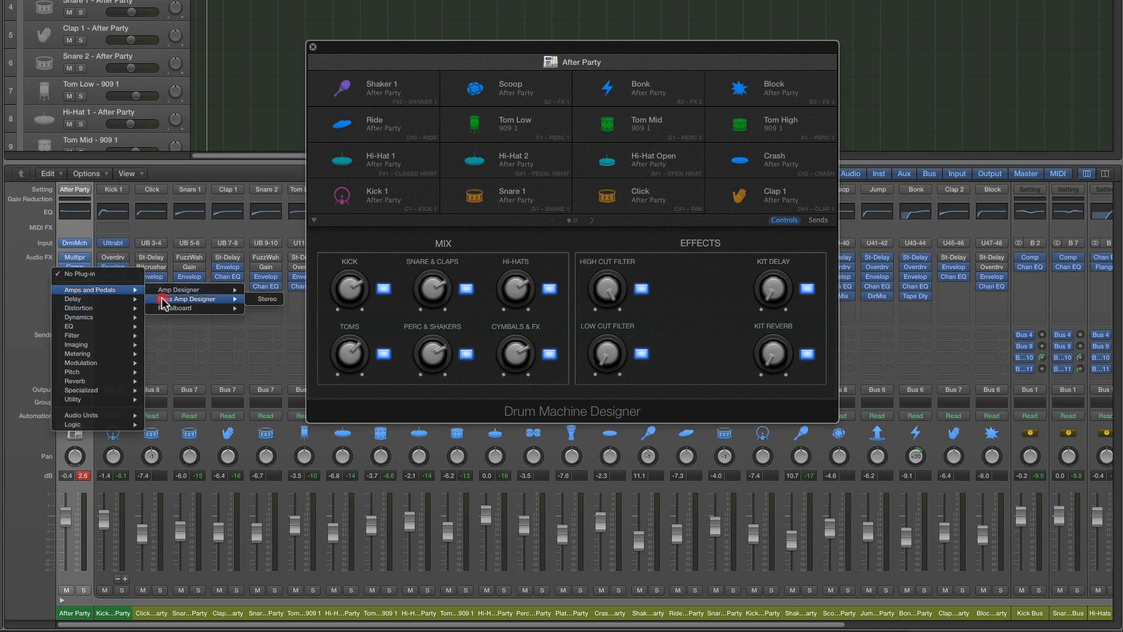
left_click(268, 299)
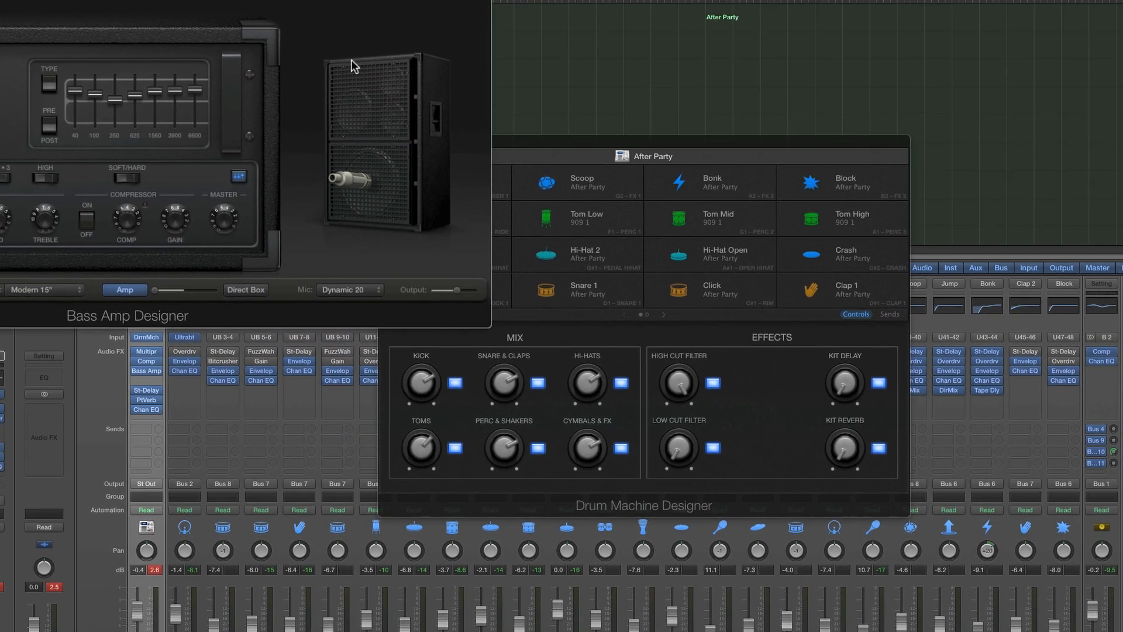
Reposition the Bass Amp Designer and Drum Machine Designer windows so the amp's controls are fully visible
left_click_drag(292, 0, 485, 75)
left_click(714, 125)
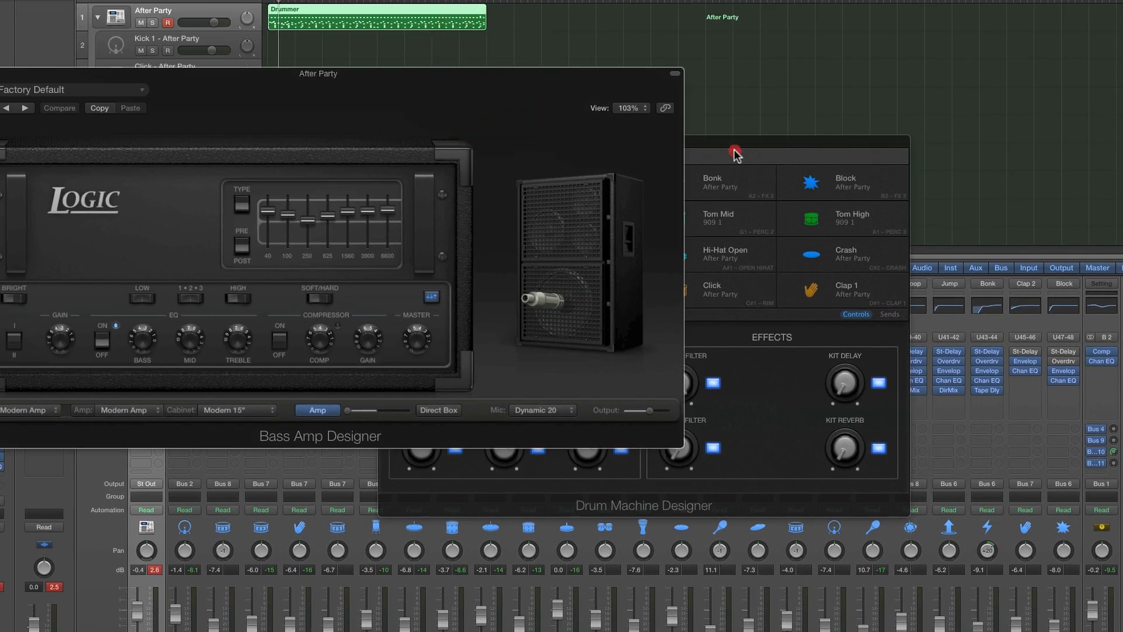
left_click_drag(735, 154, 970, 309)
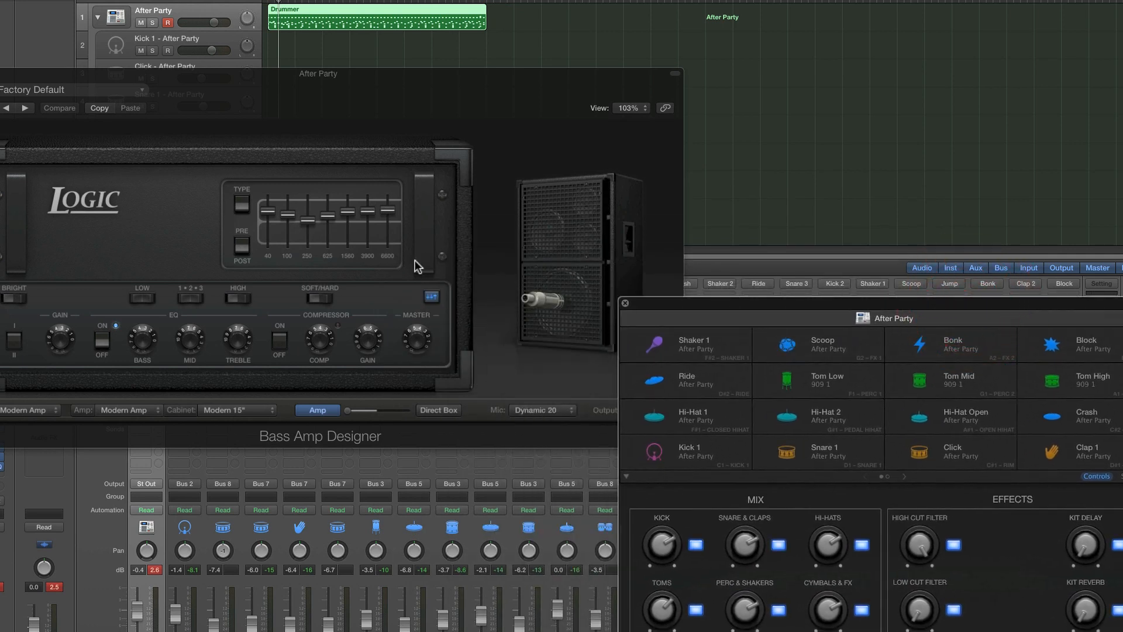
left_click_drag(317, 75, 352, 85)
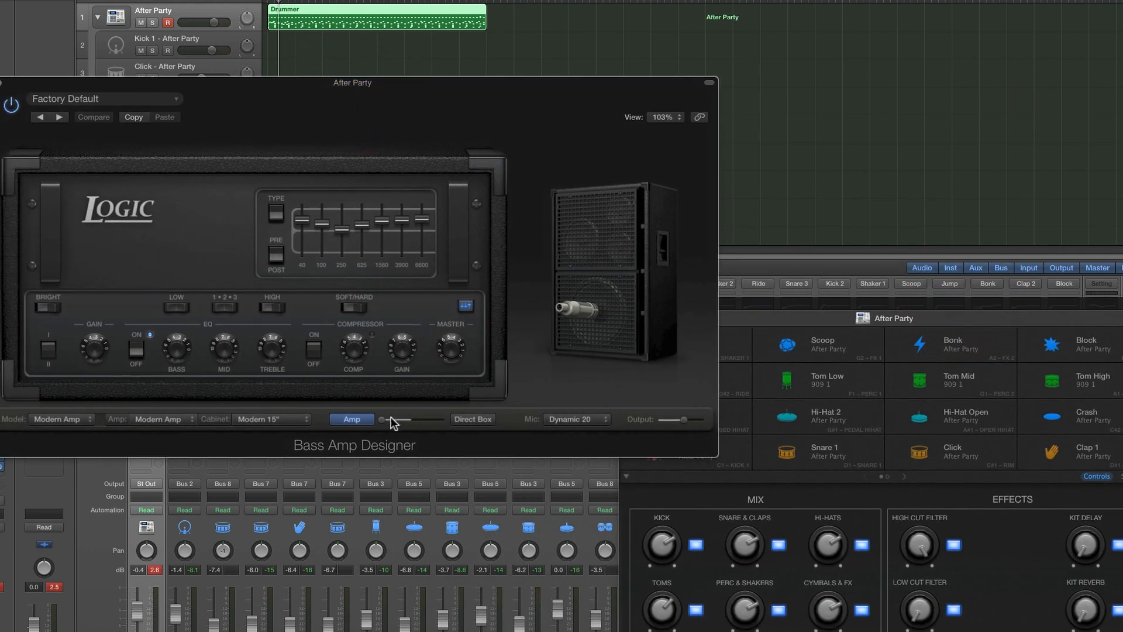
Shape the bass amp's tone with the Bass, Mid and Treble knobs and lower the graphic equaliser's two highest bands
mouse_move(383, 422)
left_mouse_down()
mouse_move(406, 425)
mouse_move(372, 425)
left_mouse_up()
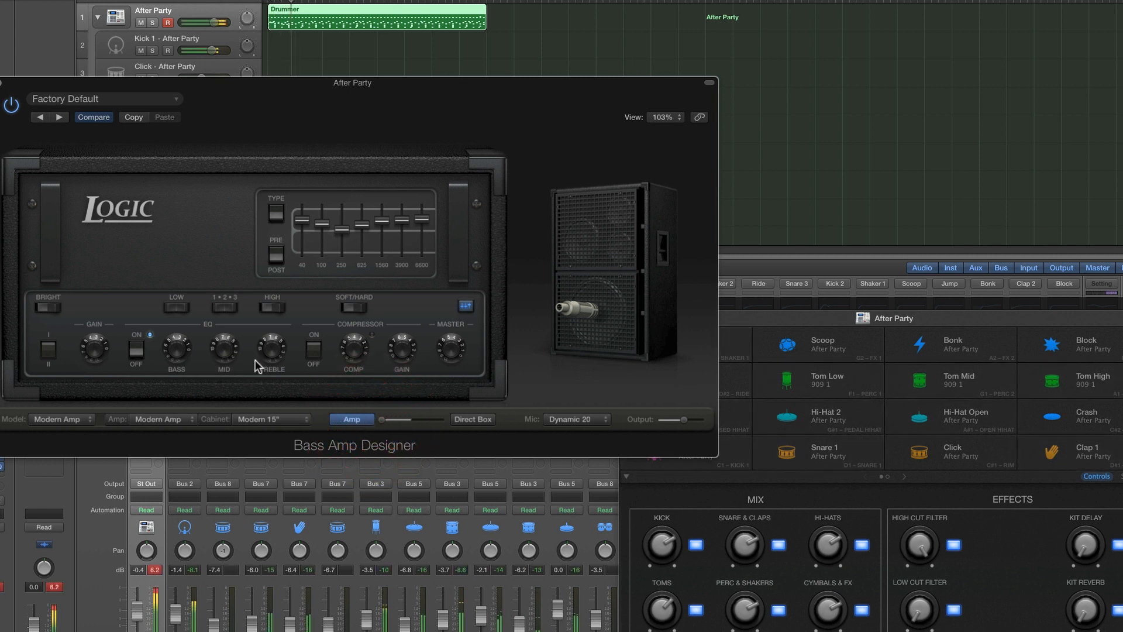
left_click_drag(268, 361, 275, 420)
left_click_drag(169, 352, 170, 331)
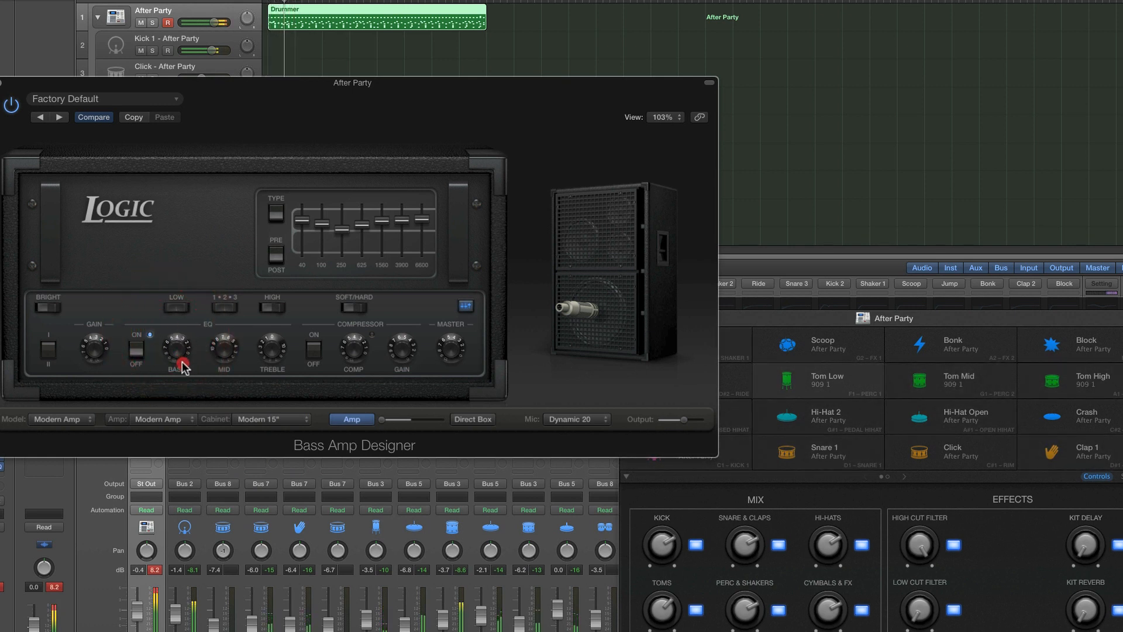
left_click(222, 352)
left_click(270, 372)
mouse_move(423, 220)
left_mouse_down()
mouse_move(423, 234)
mouse_move(348, 223)
mouse_move(348, 233)
mouse_move(381, 217)
mouse_move(365, 224)
mouse_move(422, 228)
mouse_move(383, 220)
left_mouse_up()
Turn on the bass amp's compressor and adjust its Comp knob and soft/hard response
left_click(314, 350)
mouse_move(352, 351)
left_mouse_down()
mouse_move(355, 373)
mouse_move(395, 331)
mouse_move(397, 353)
mouse_move(444, 346)
left_mouse_up()
left_click(360, 310)
Blend the amp with the direct box signal about halfway and lower the plug-in's output to about -9.5 dB
left_click_drag(380, 419, 409, 423)
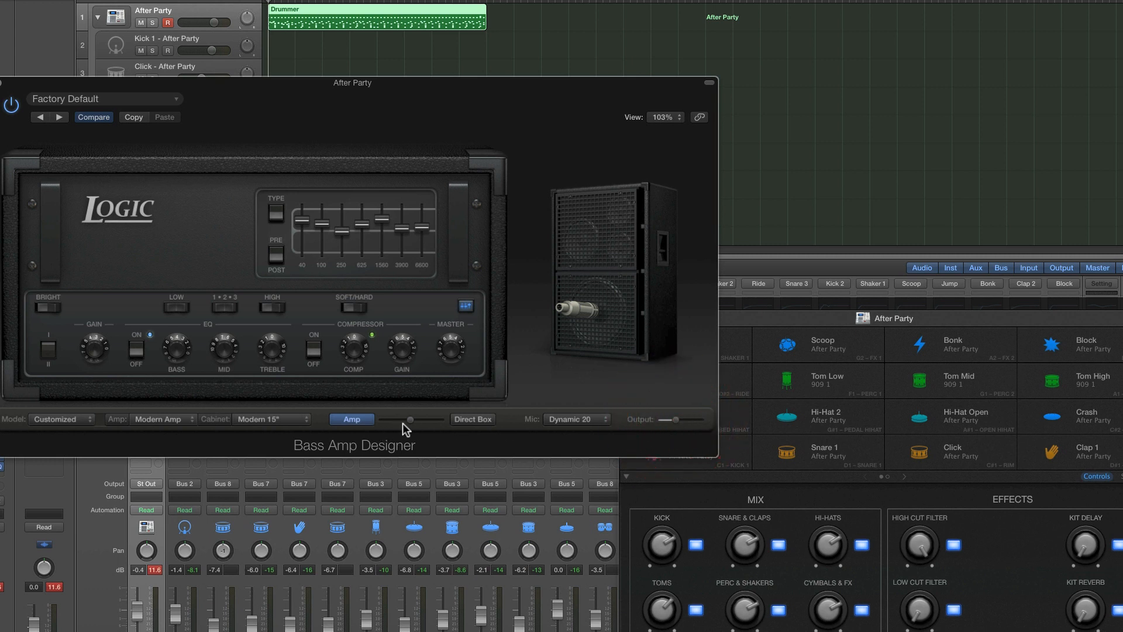
left_click(675, 420)
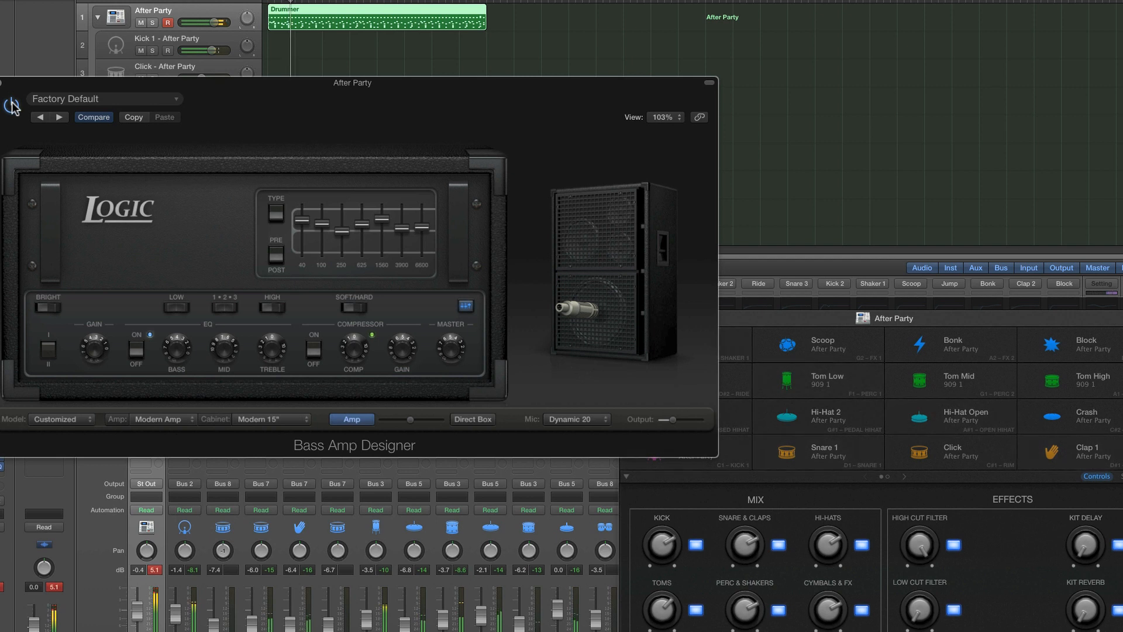
left_click_drag(23, 86, 124, 135)
left_click(112, 154)
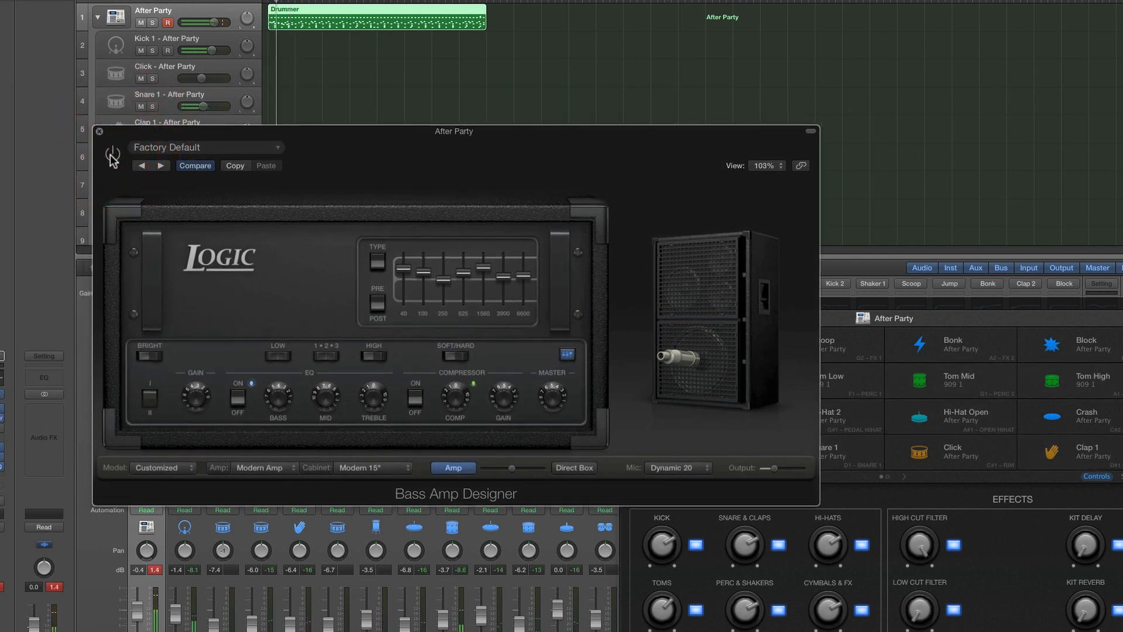
left_click(111, 154)
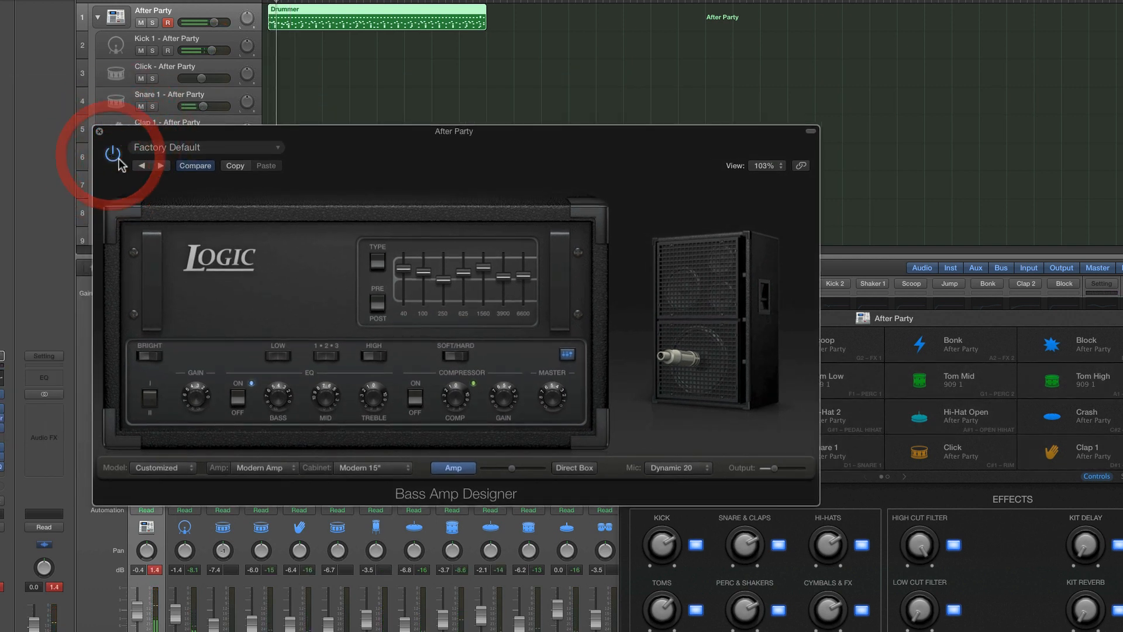
left_click(512, 469)
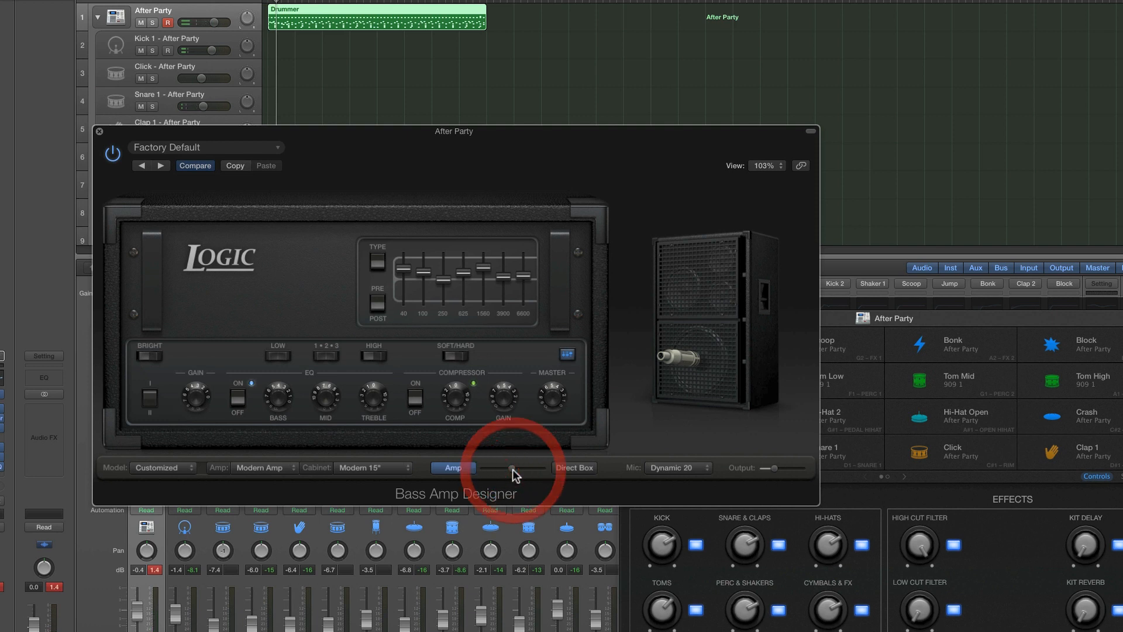
left_click(772, 468)
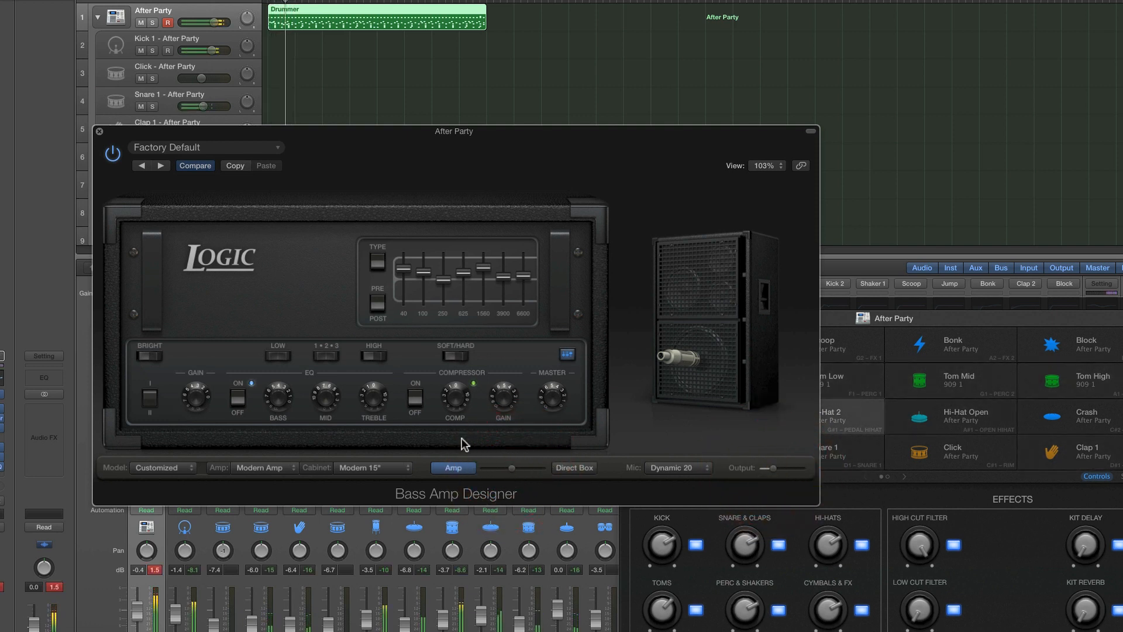
Fine-tune Bass Amp Designer's output level while comparing the kit with the plug-in bypassed and active
left_click(113, 155)
left_click(113, 154)
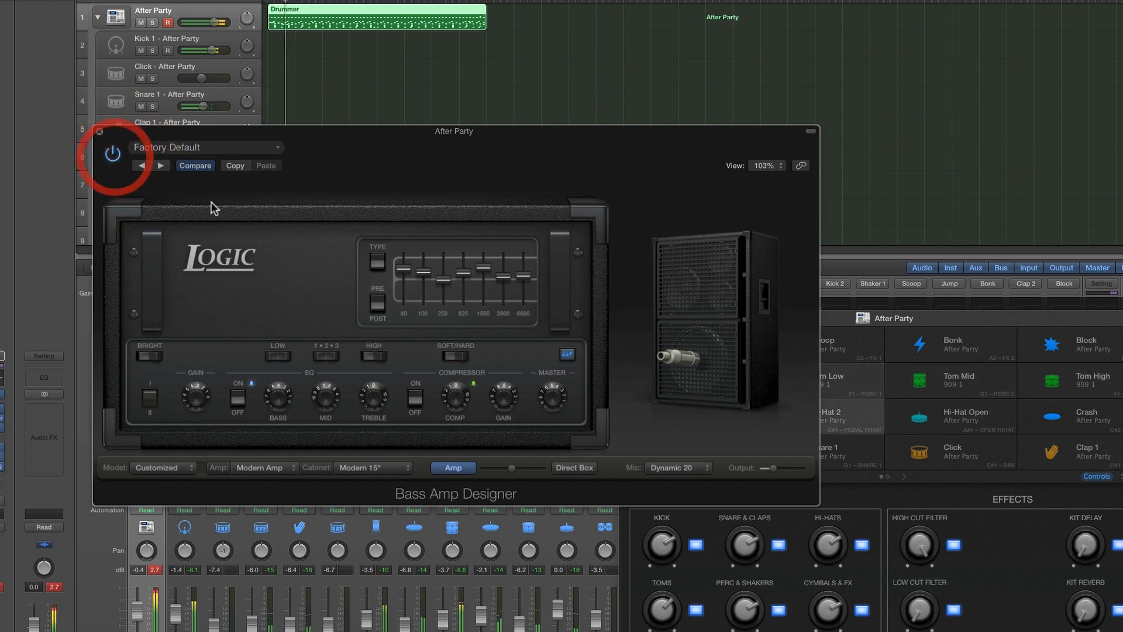
left_click(775, 469)
left_click_drag(775, 468, 777, 468)
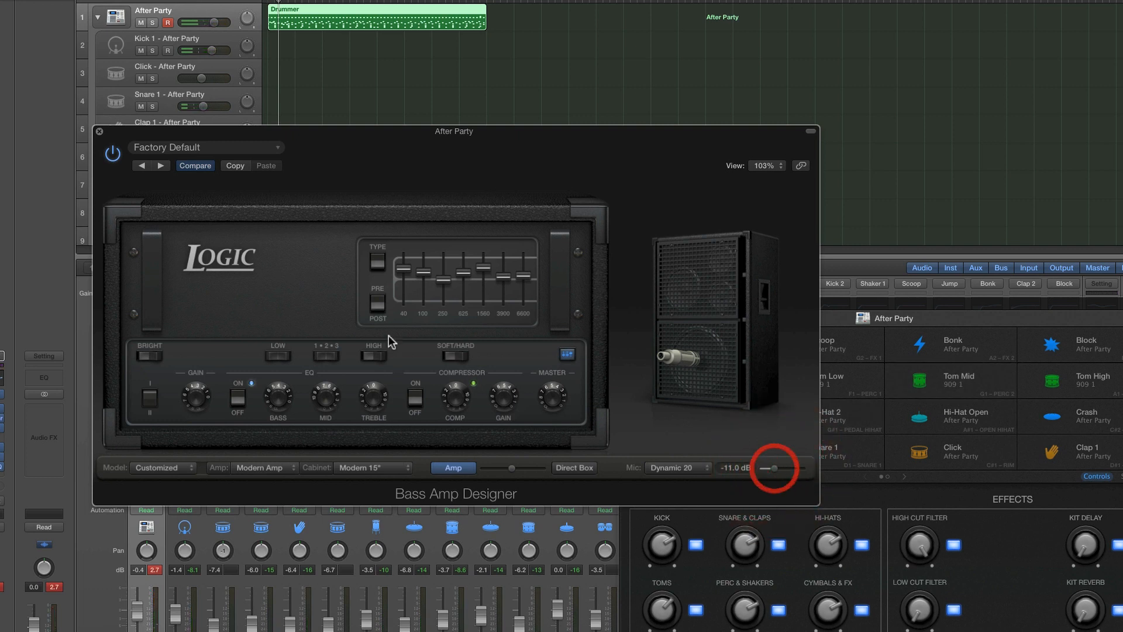
left_click(113, 156)
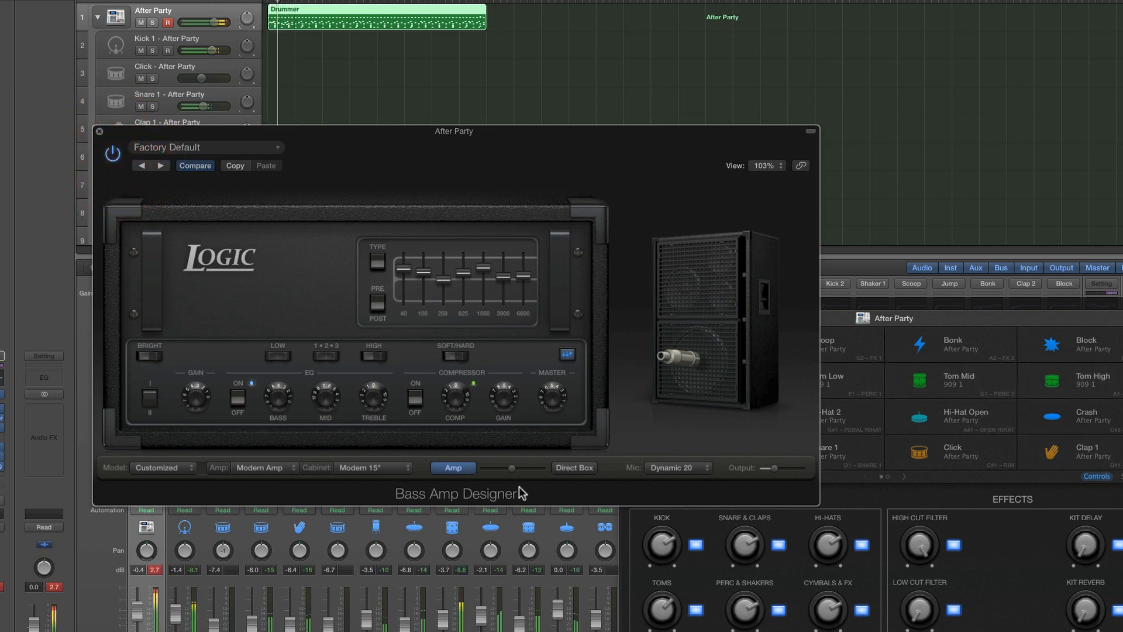
Return the signal blend fully to Amp and adjust the Master knob, comparing the sound against bypass
left_click(468, 468)
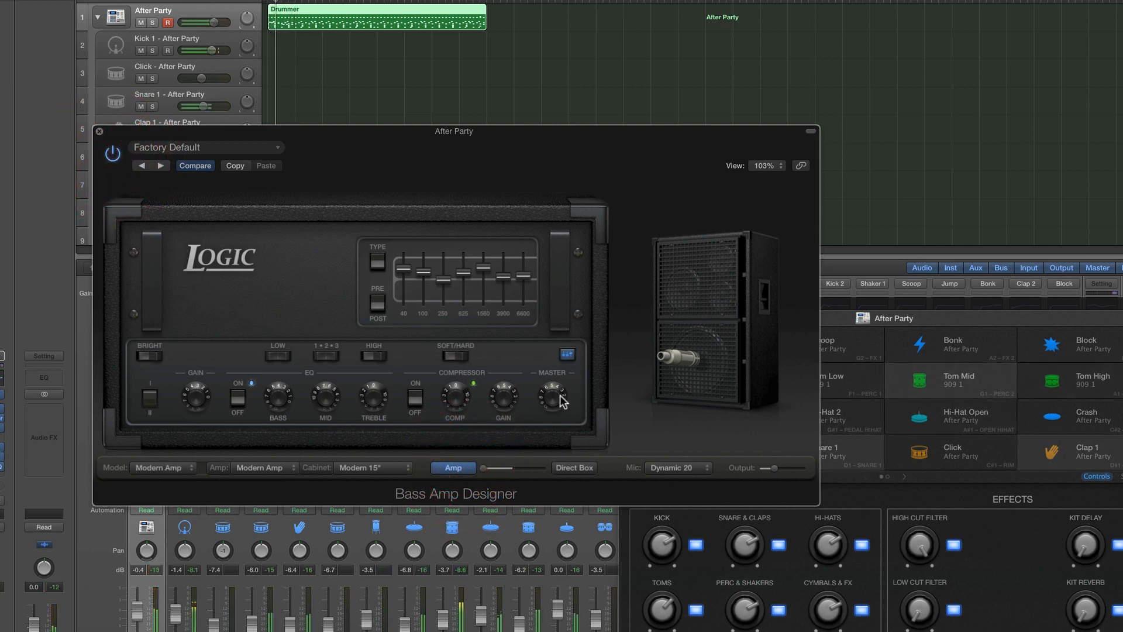
left_click_drag(563, 400, 551, 355)
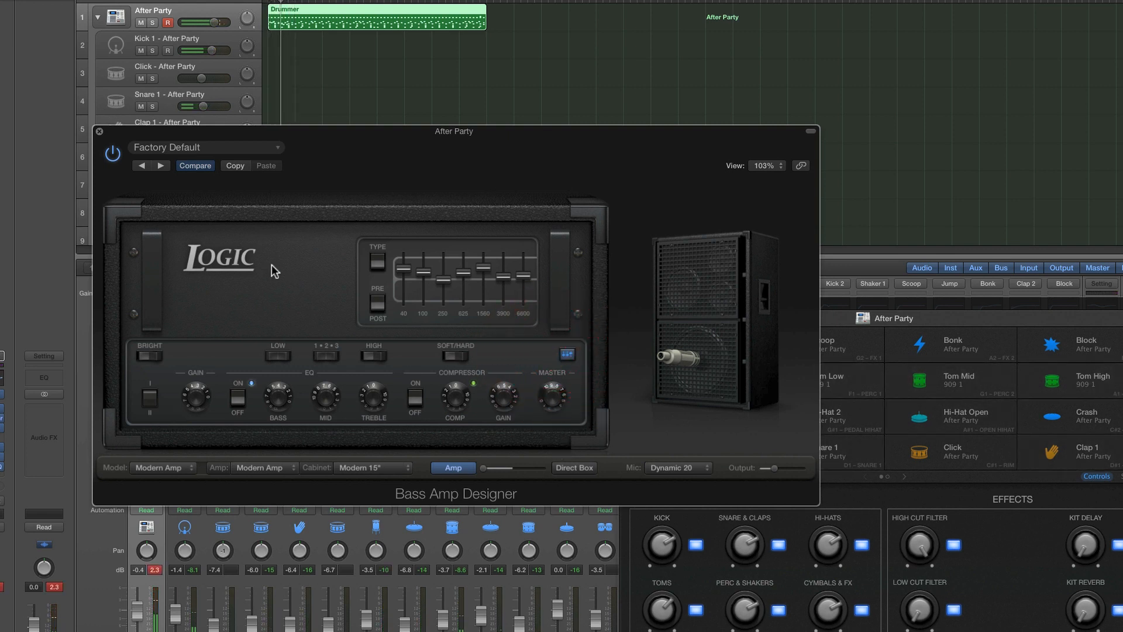
left_click(116, 156)
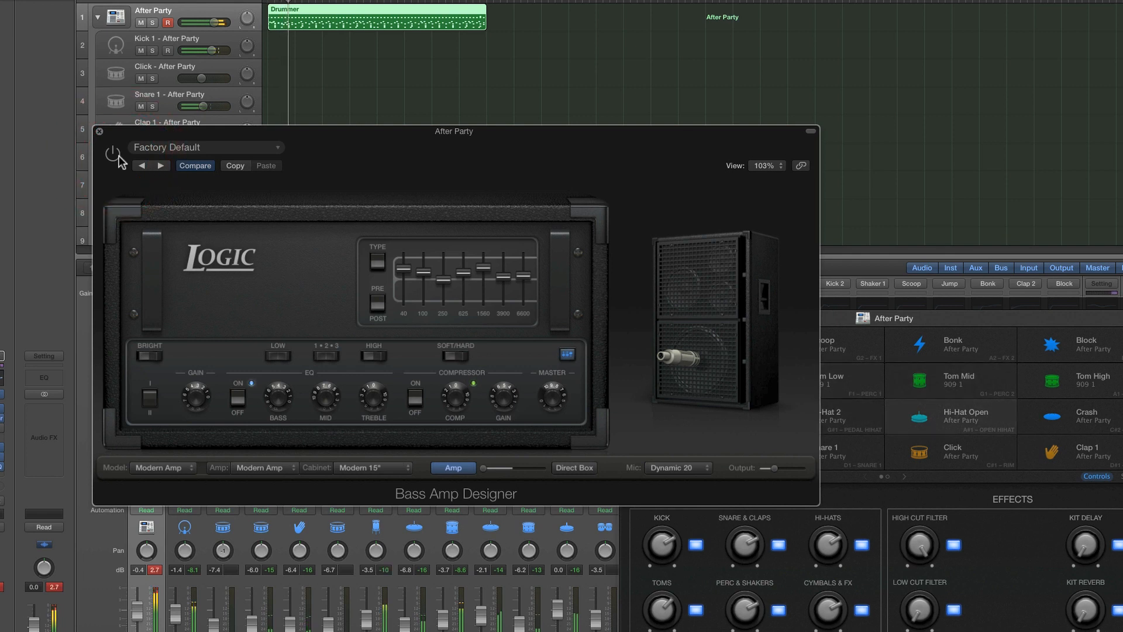
left_click(118, 157)
left_click(114, 155)
left_click(114, 154)
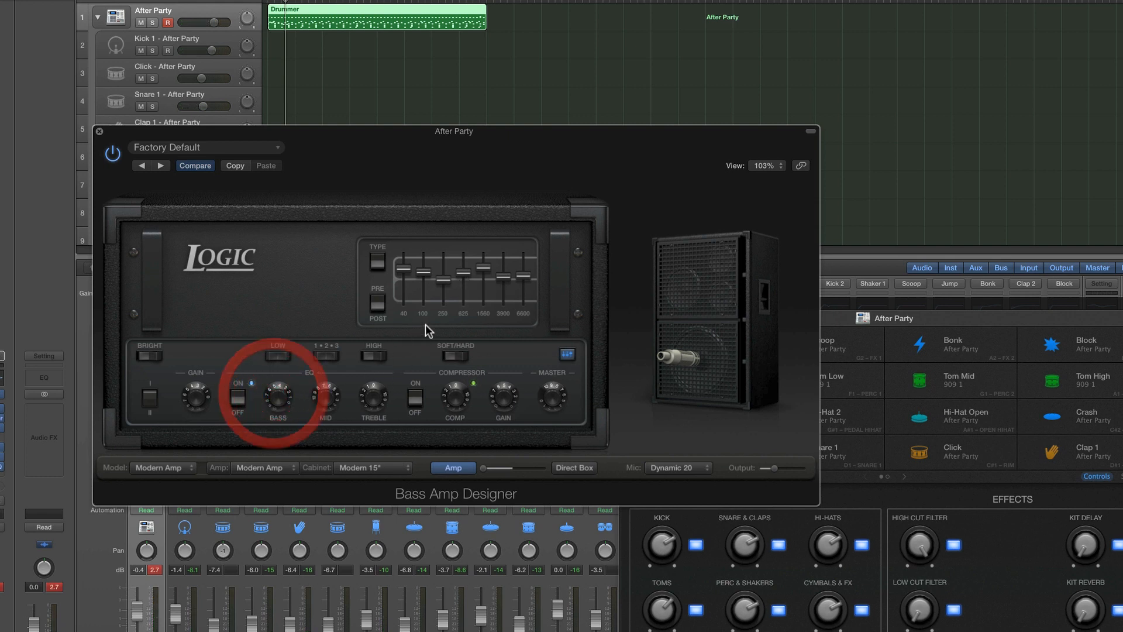
Try the cabinet microphone position and Gain knob during playback, then close Bass Amp Designer with the plug-in active
mouse_move(710, 386)
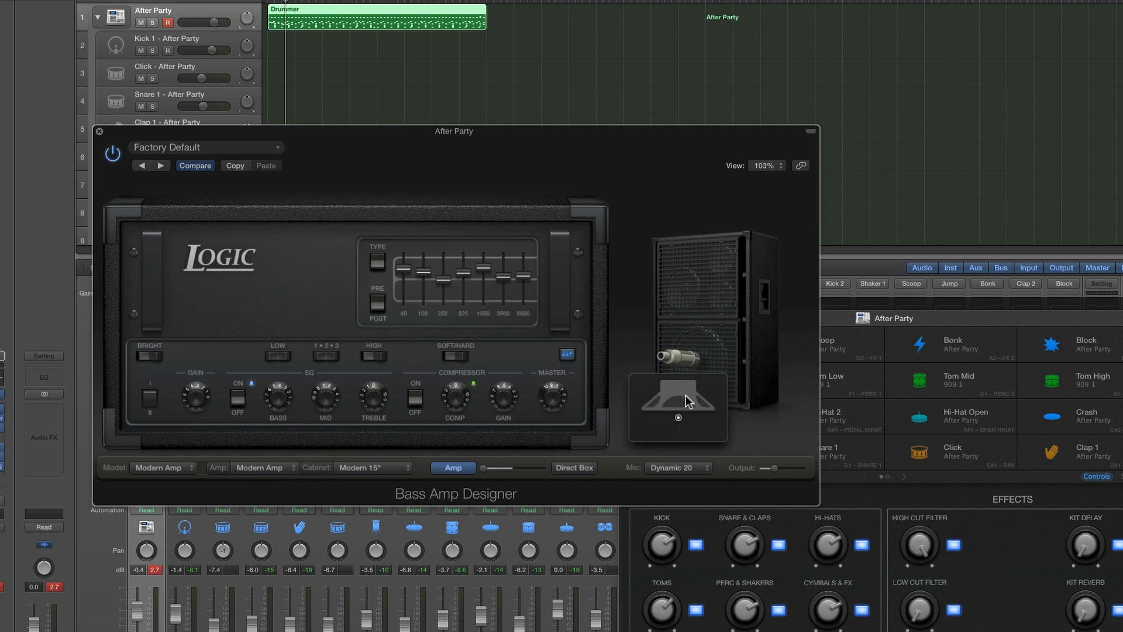
key("space")
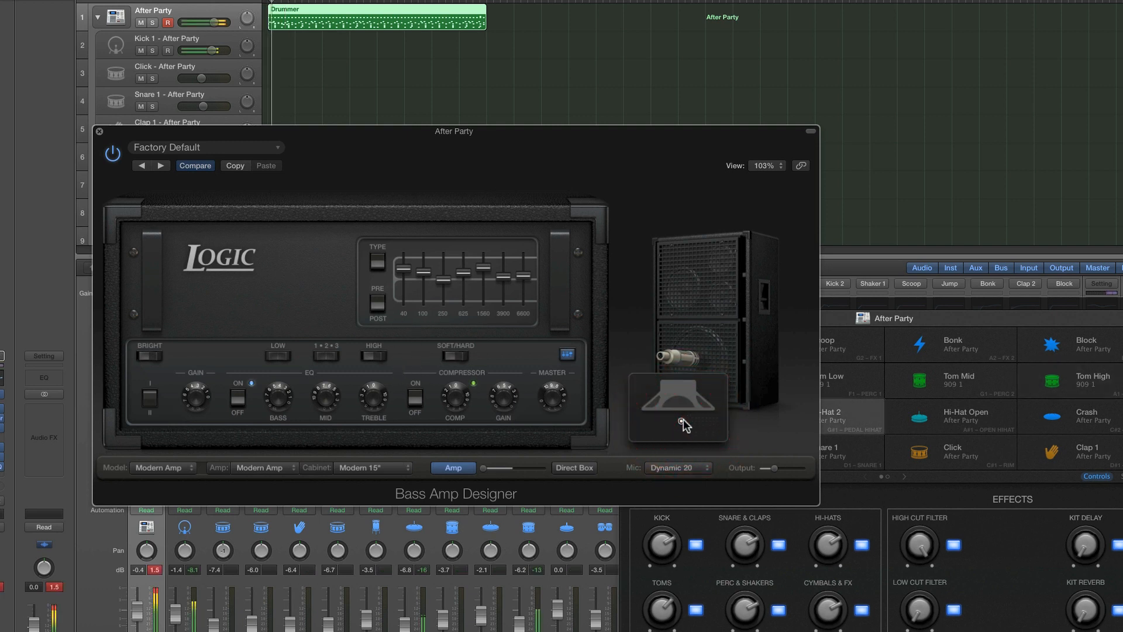
left_click_drag(685, 420, 687, 421)
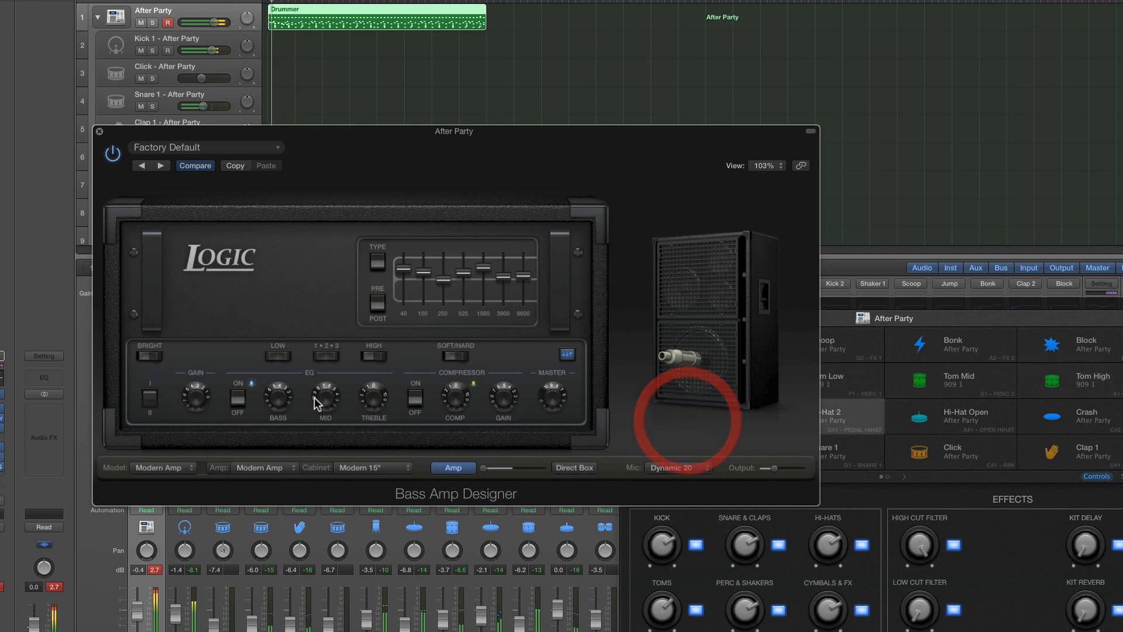
left_click(195, 395)
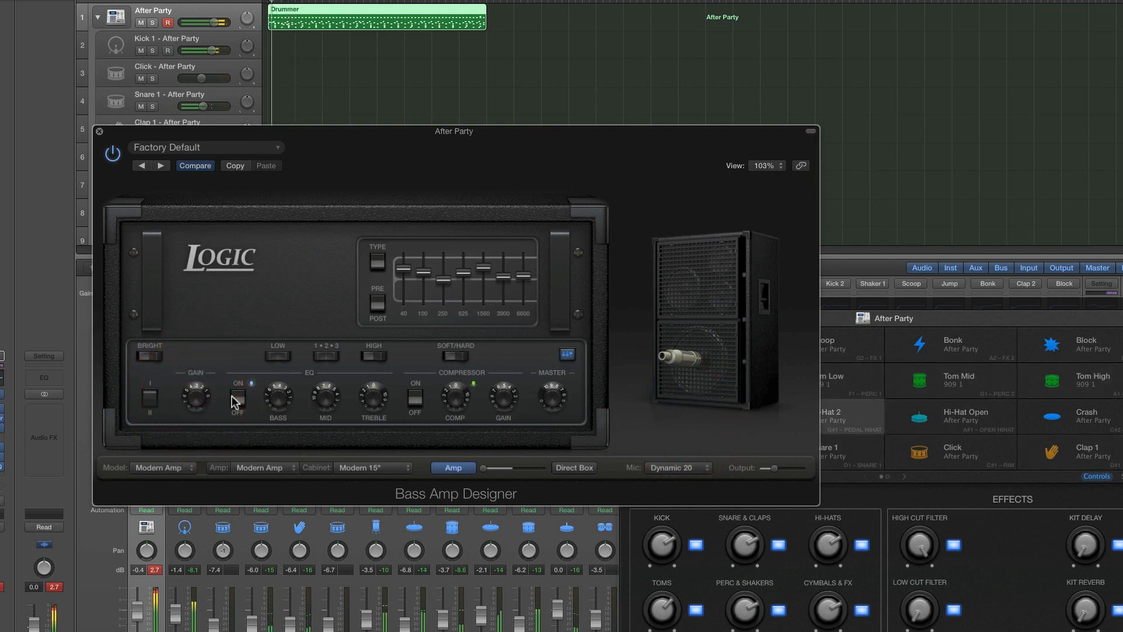
left_click(113, 153)
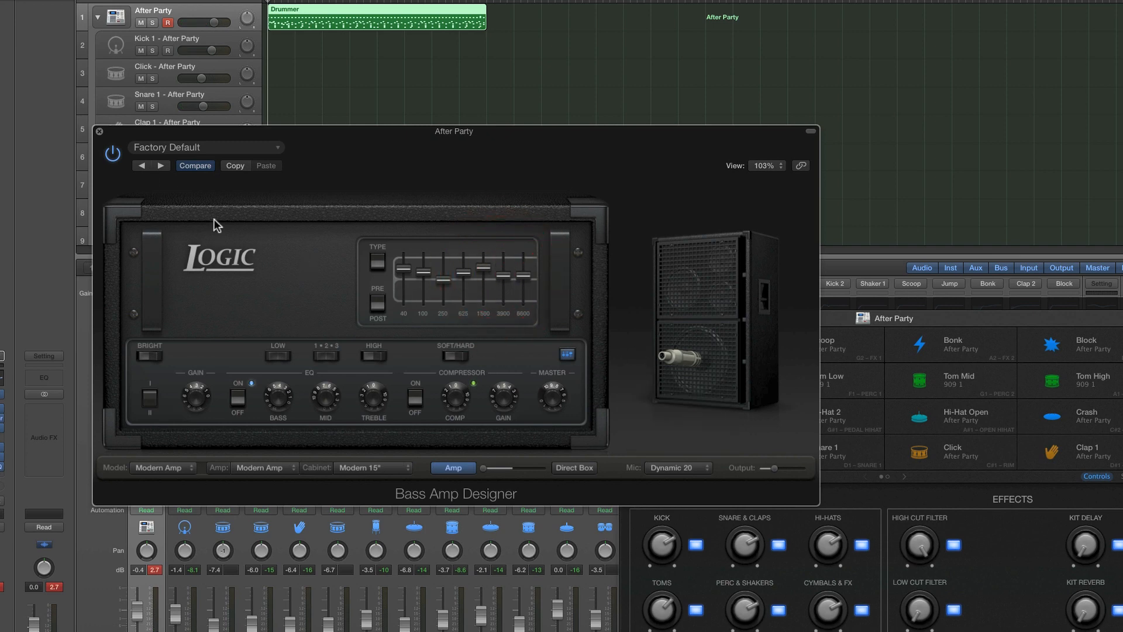
left_click(100, 132)
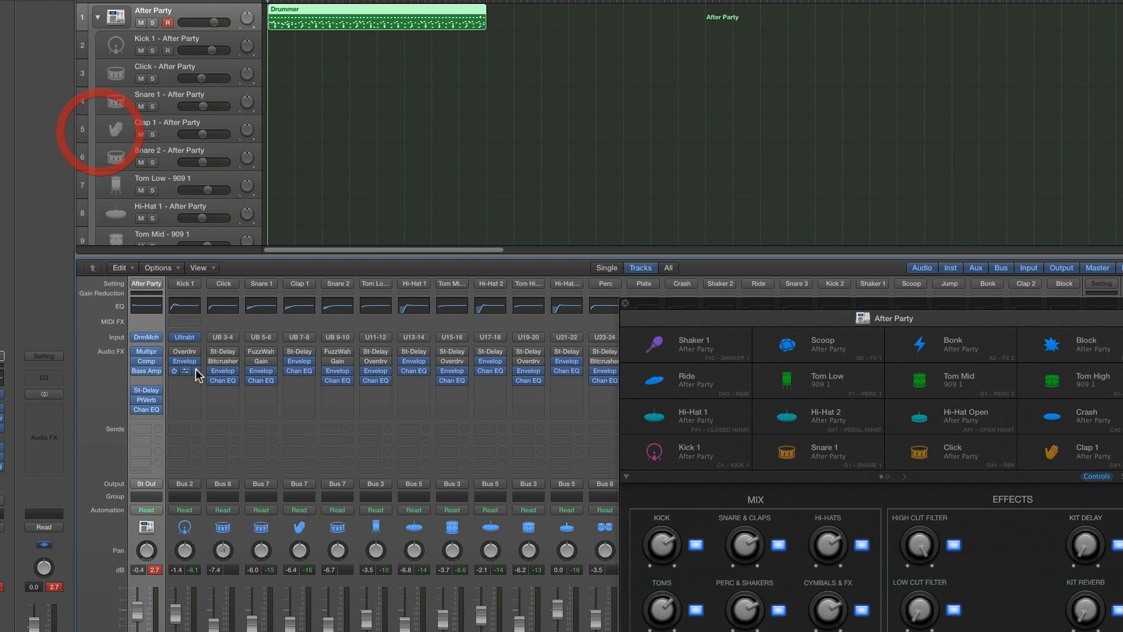
Insert a Space Designer reverb in the After Party channel's empty slot below the bass amp
left_click(155, 380)
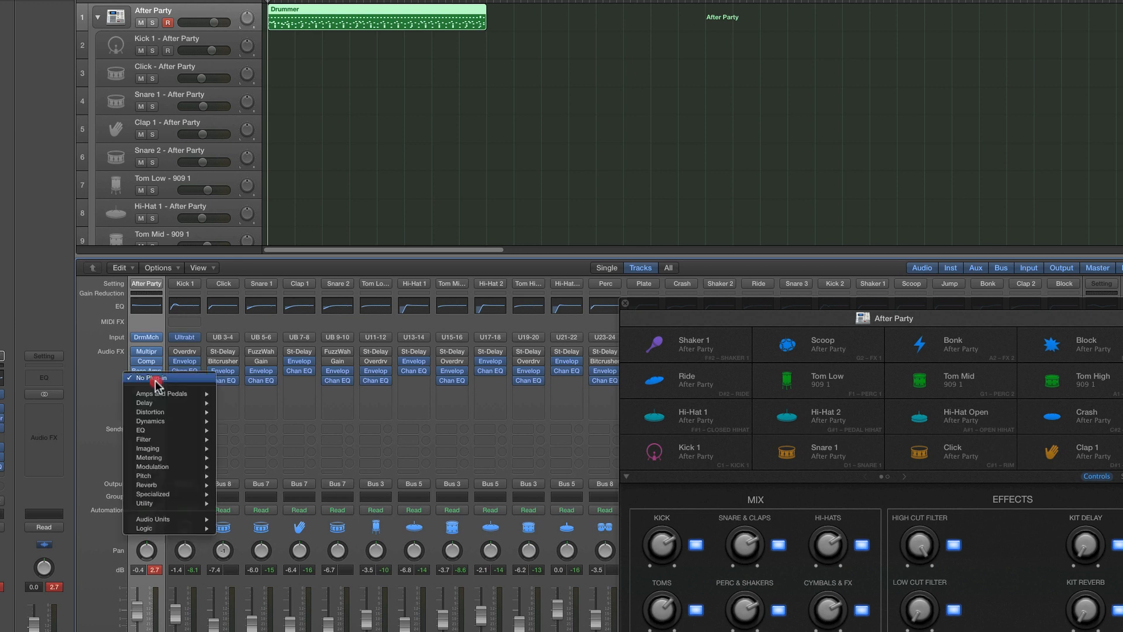
mouse_move(153, 486)
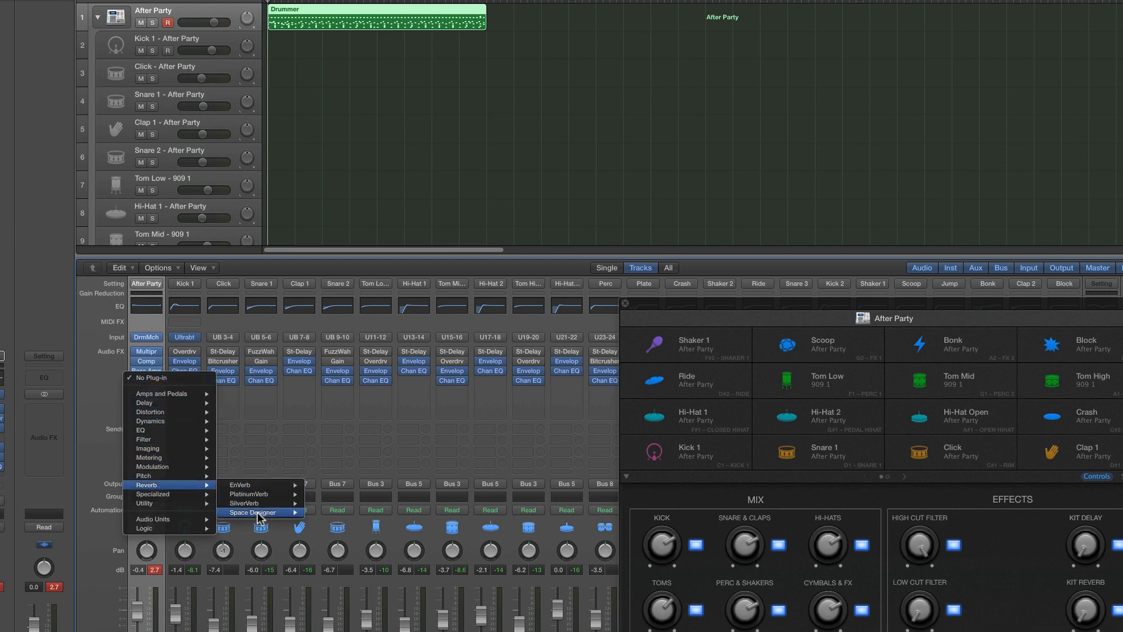
left_click(328, 513)
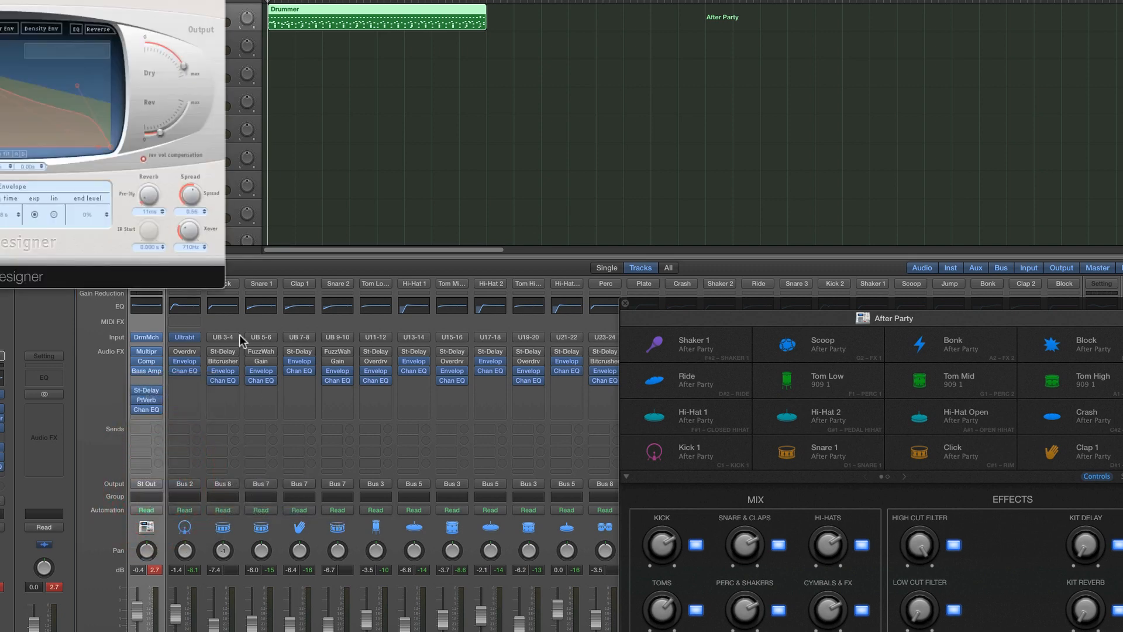
left_click_drag(28, 0, 426, 220)
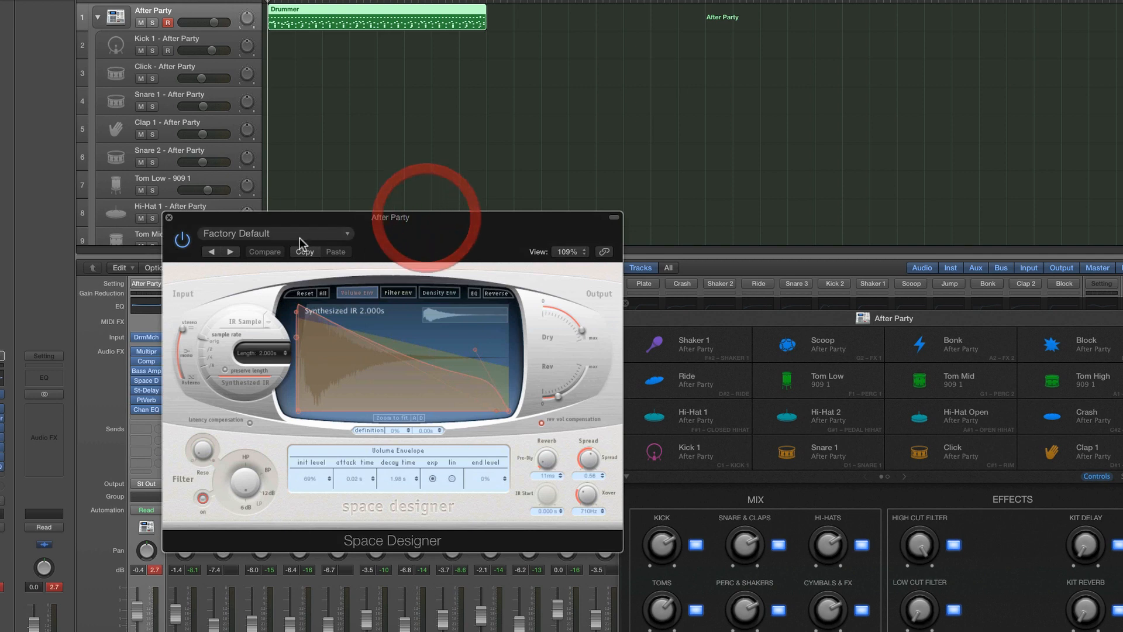
Load the 1.1s Big Club Room preset from the medium indoor spaces into Space Designer
left_click(276, 234)
mouse_move(266, 475)
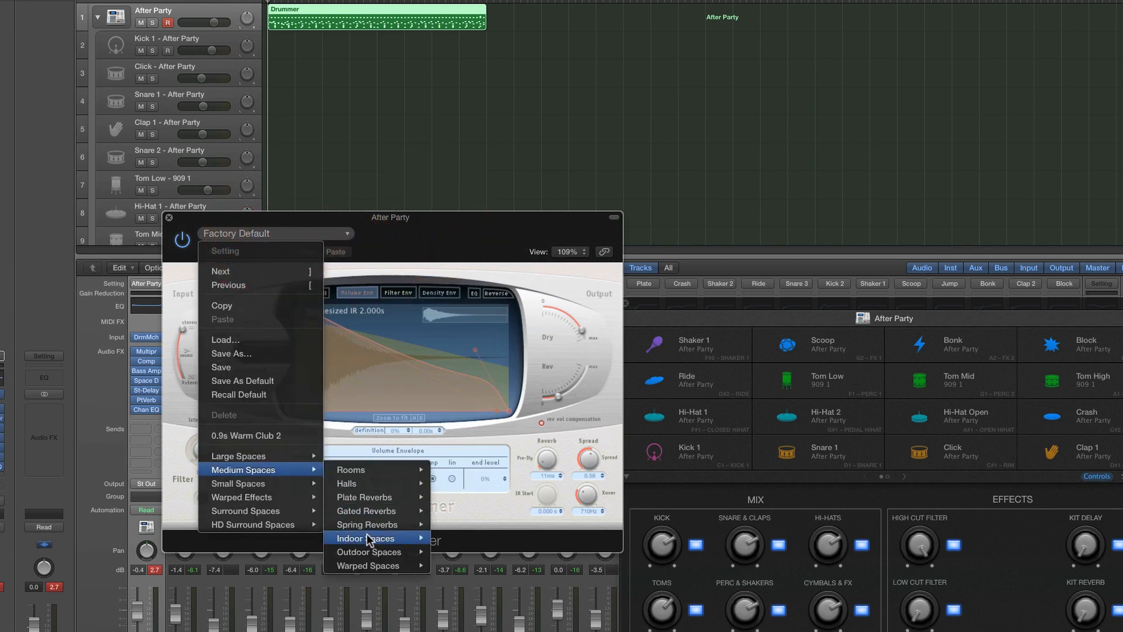
mouse_move(378, 550)
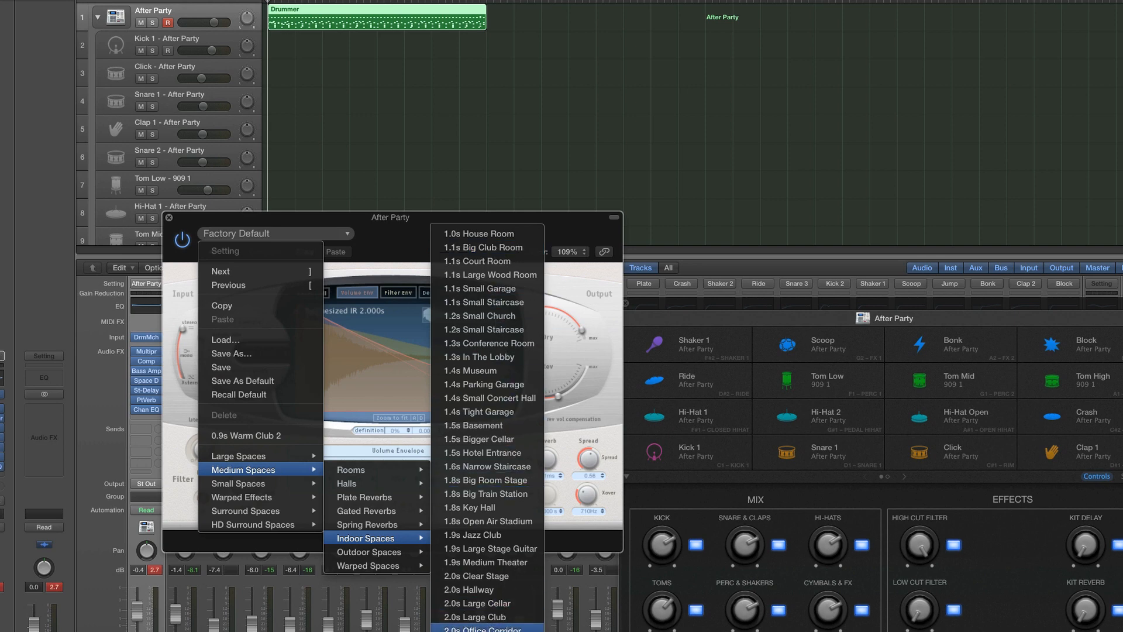
left_click(485, 247)
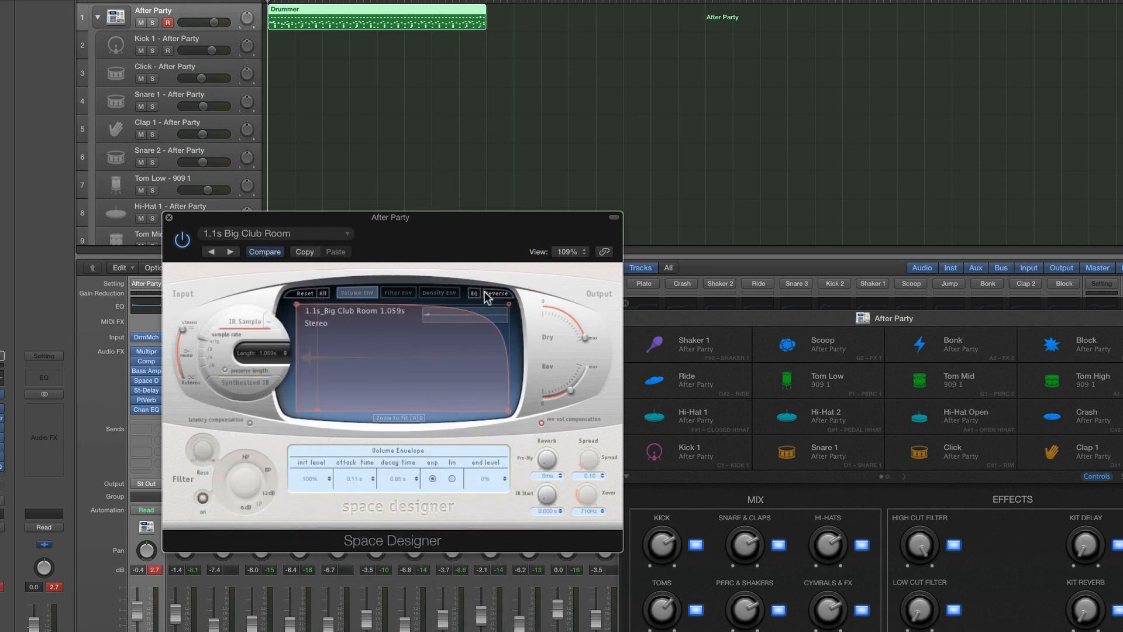
left_click_drag(344, 222, 392, 243)
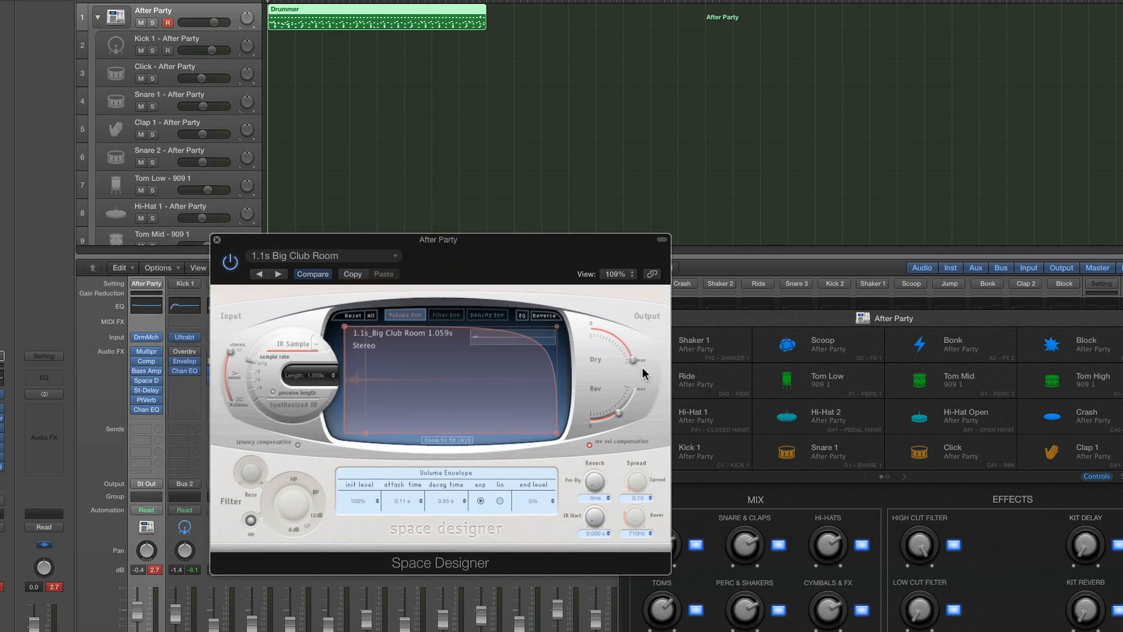
Lower Space Designer's Rev output level to about -20 dB while playing the kit
left_click(612, 417)
key("space")
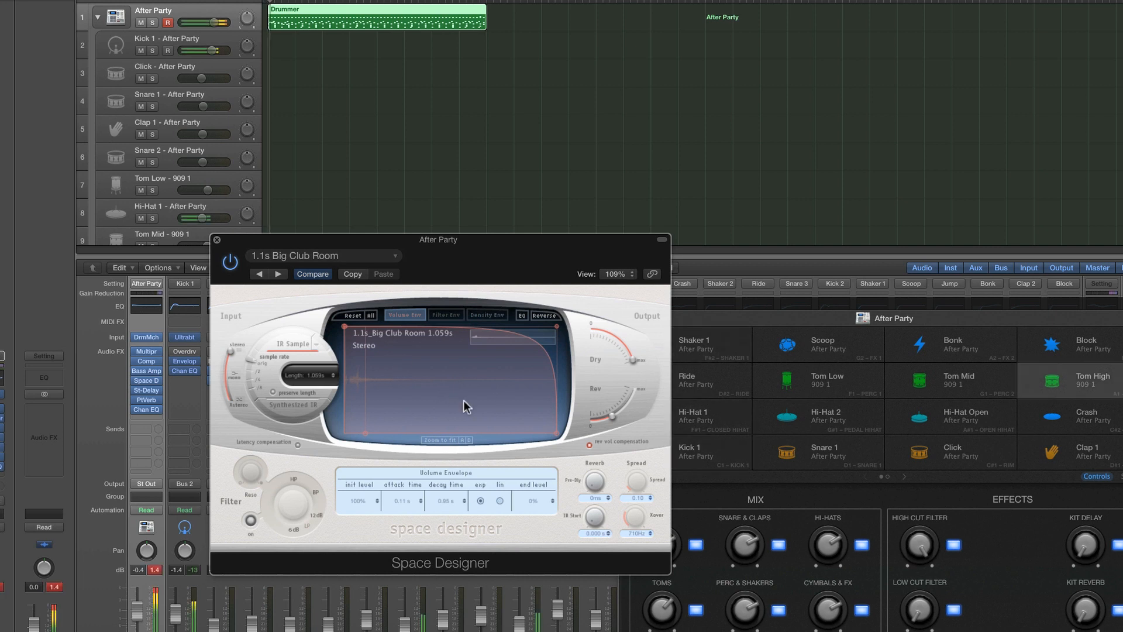
left_click(611, 417)
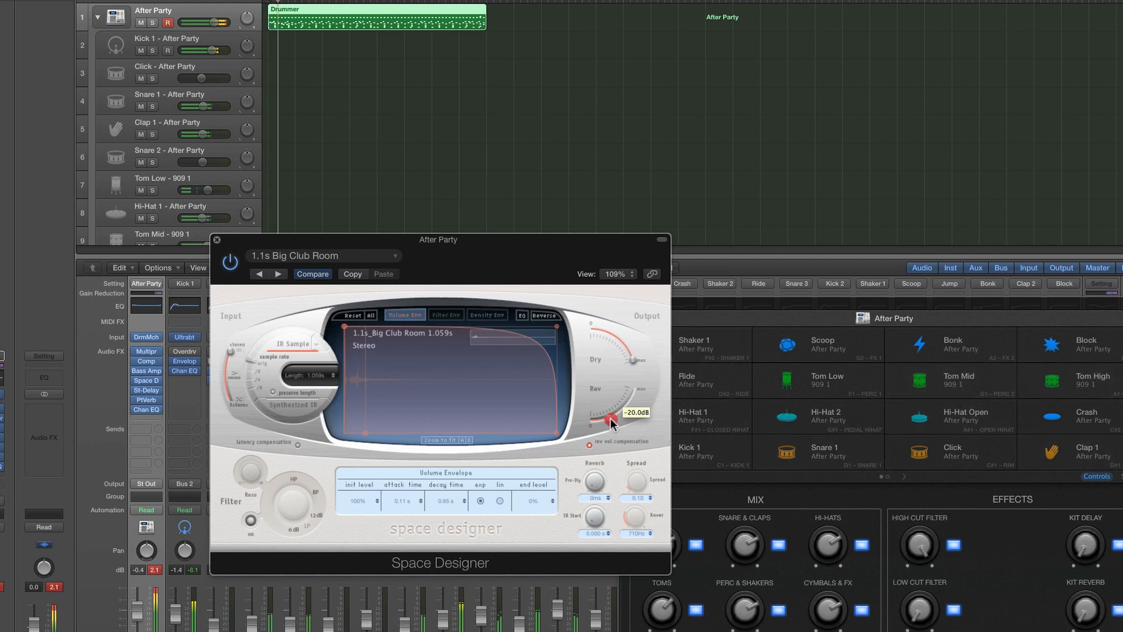
left_click_drag(610, 417, 607, 419)
Move the Space Designer window clear of the effect slots and reopen the After Party channel's Bass Amp Designer
left_click_drag(267, 237, 272, 142)
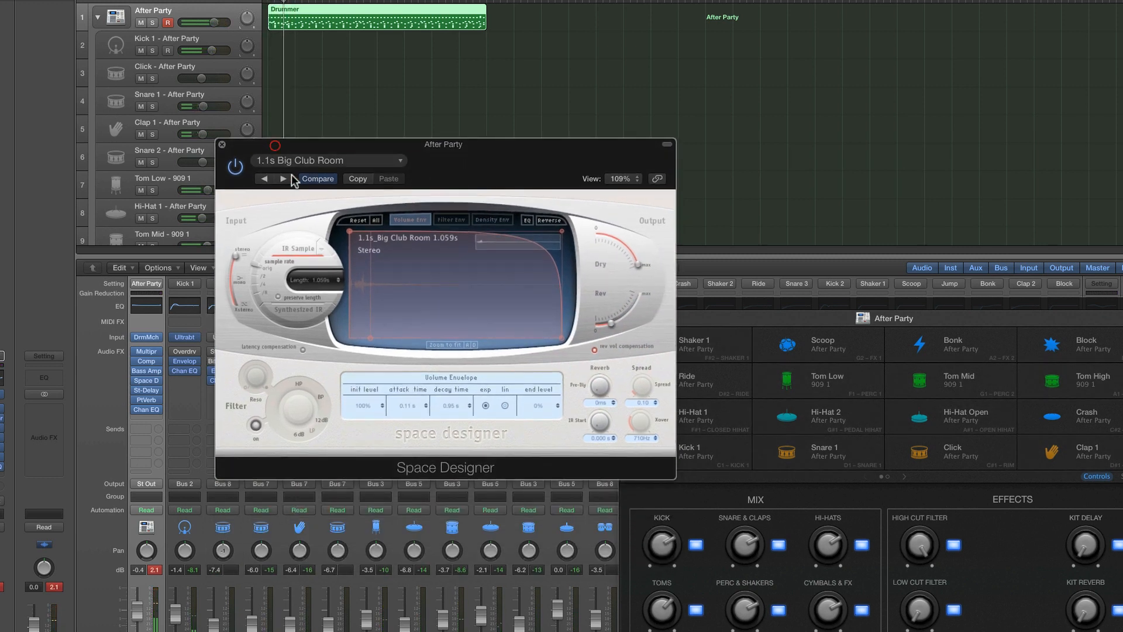
left_click(150, 371)
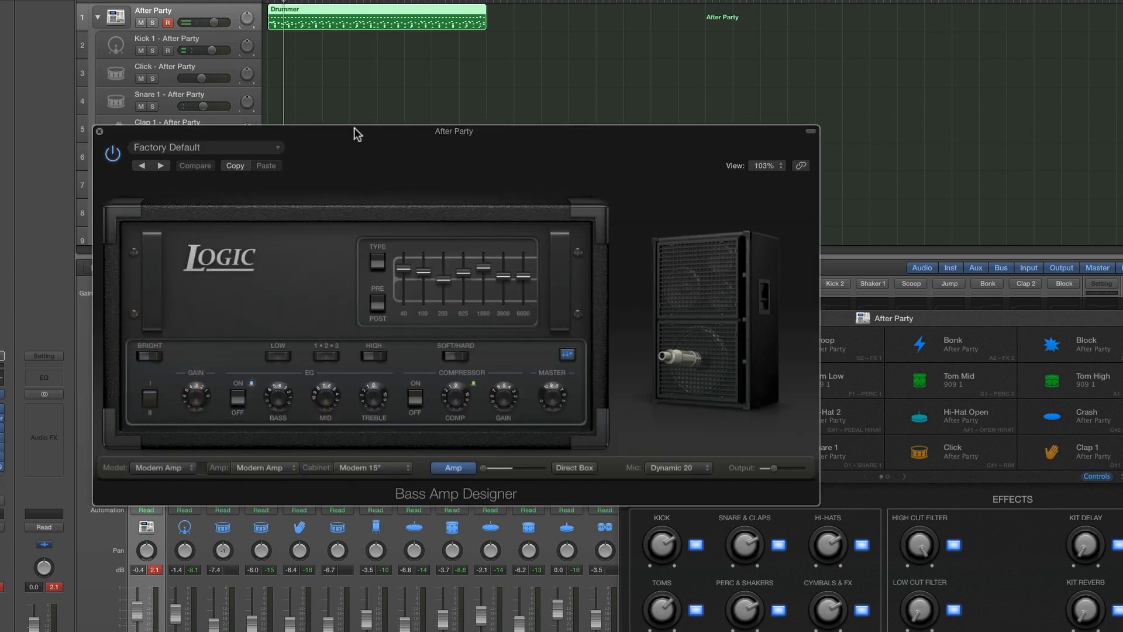
Move the Bass Amp Designer window clear of the channel strip and slightly raise its 100 Hz graphic EQ band while playing the kit
left_click_drag(353, 128, 654, 132)
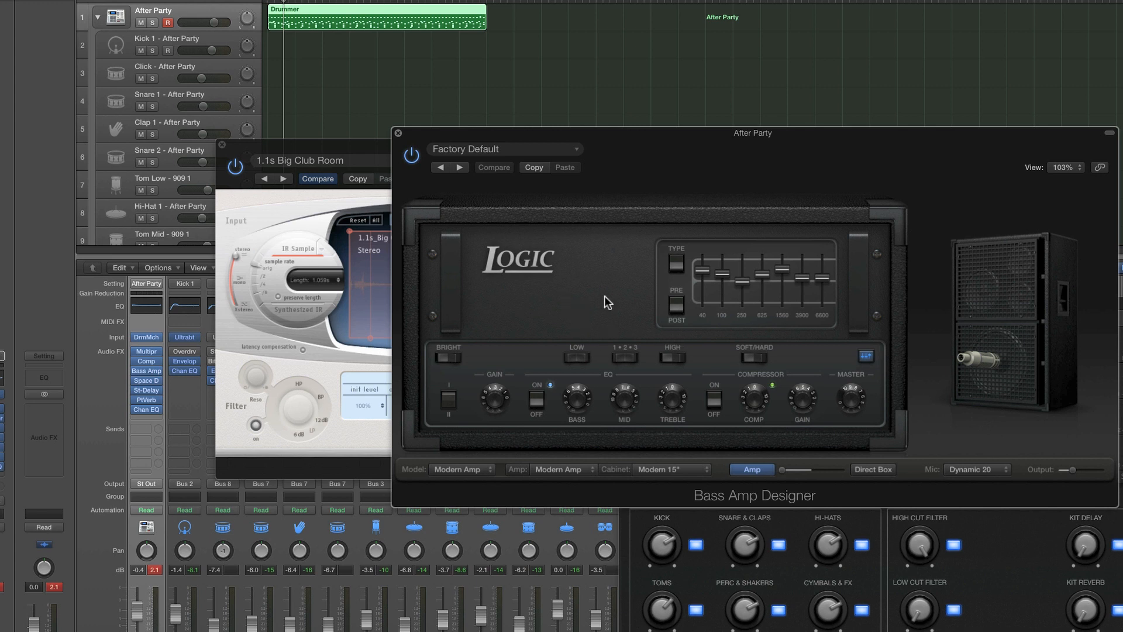
key("space")
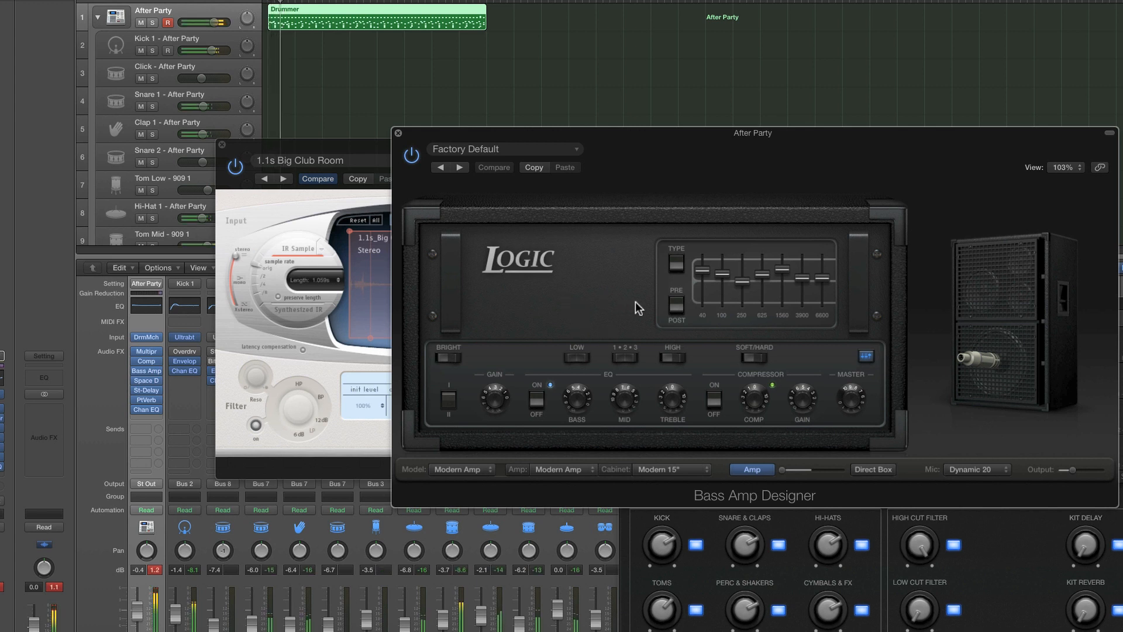
left_click_drag(767, 277, 798, 276)
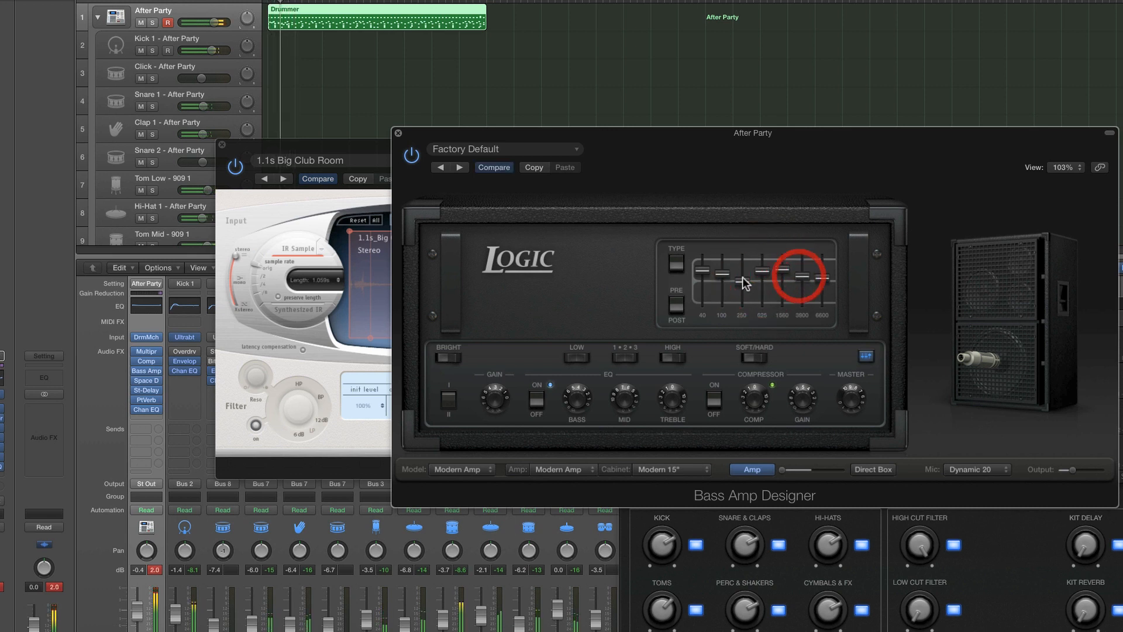
left_click_drag(725, 274, 725, 271)
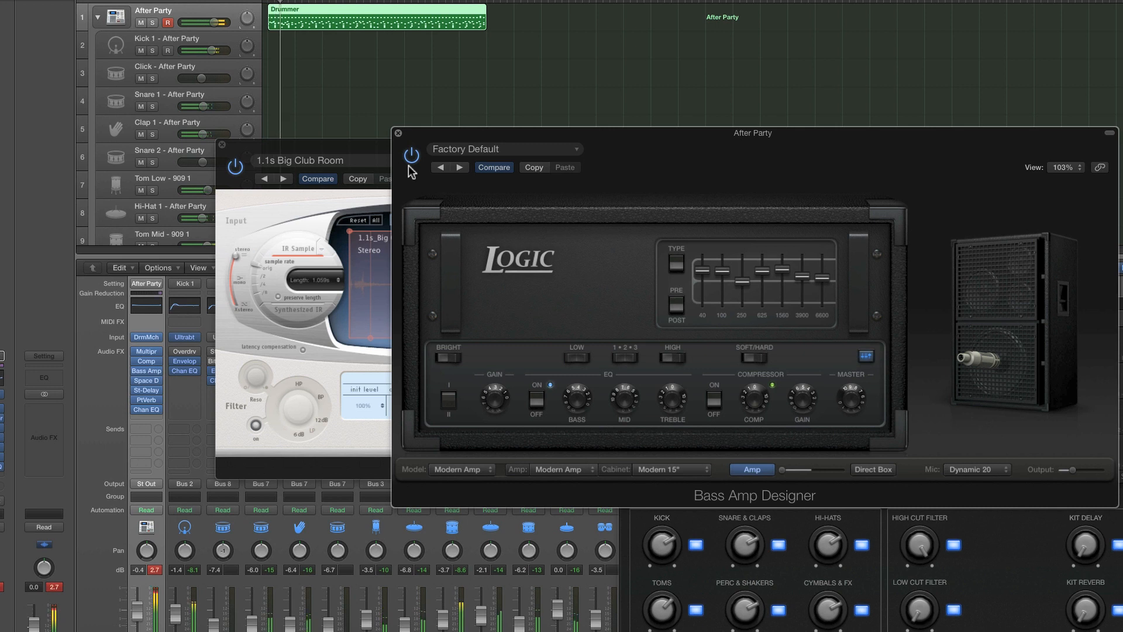
left_click_drag(666, 398, 666, 357)
left_click_drag(584, 402, 586, 402)
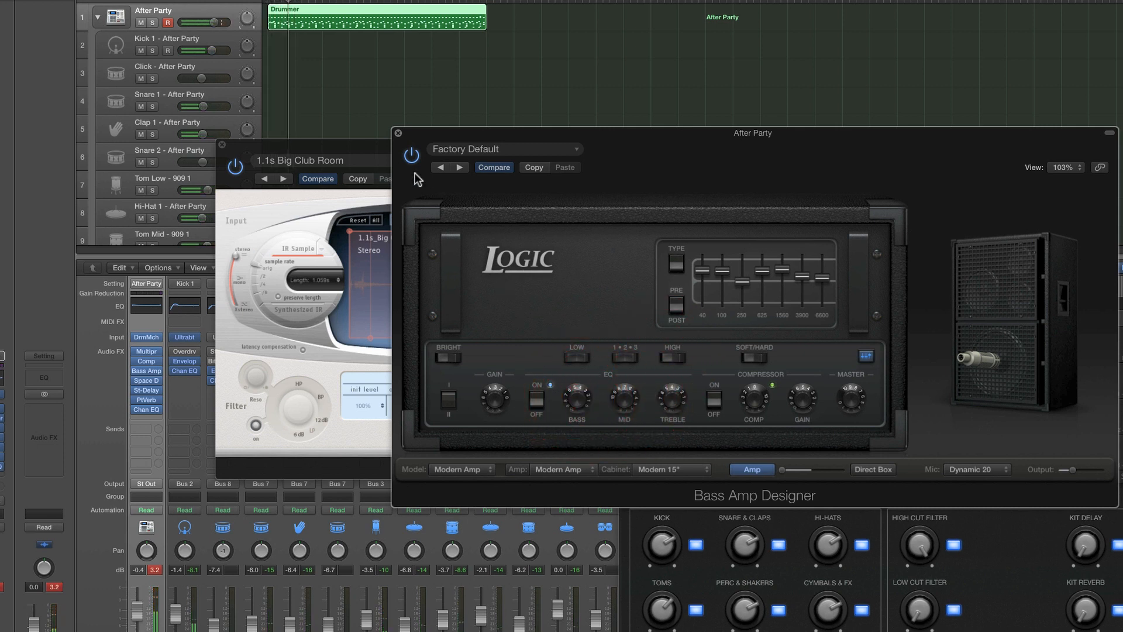
Close the Bass Amp Designer, Space Designer and Drum Machine Designer windows
left_click(398, 133)
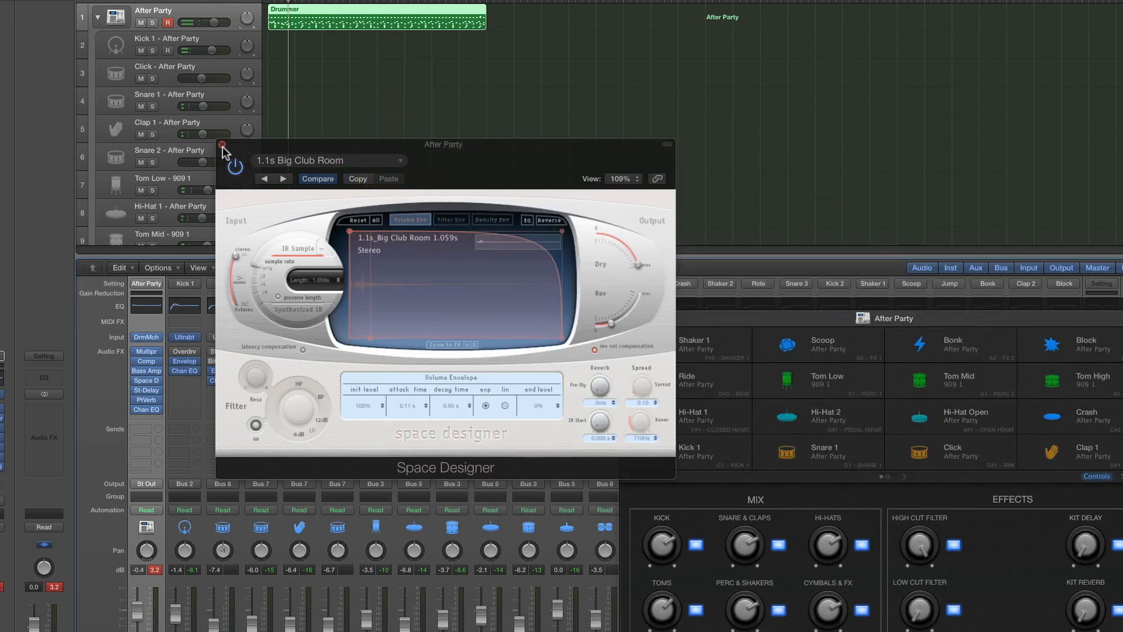
left_click(221, 144)
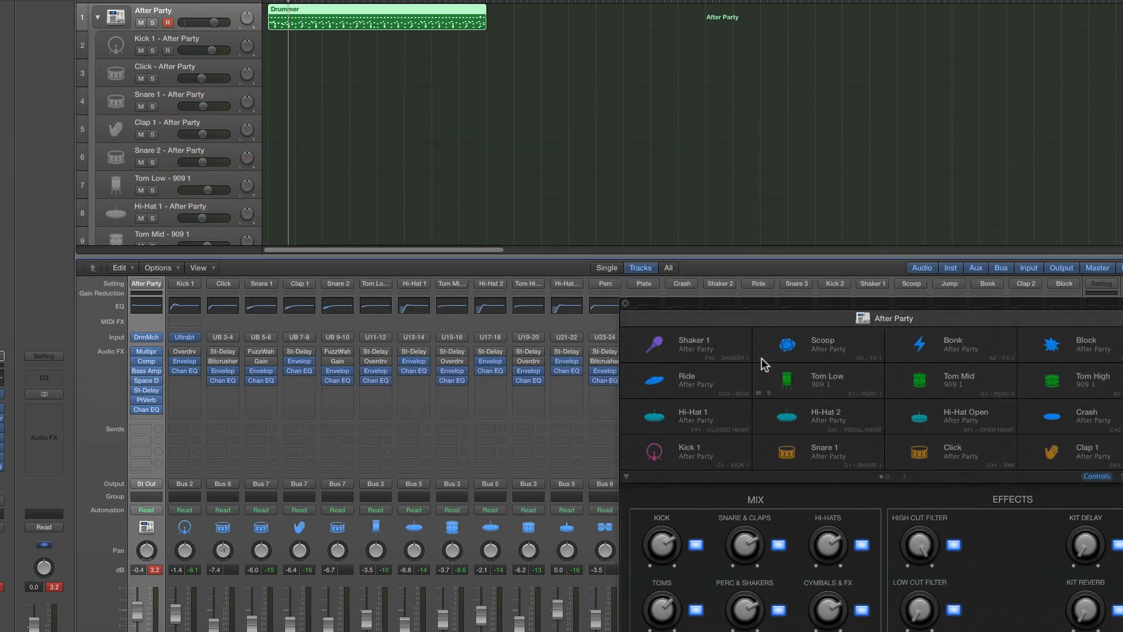
left_click_drag(754, 303, 665, 272)
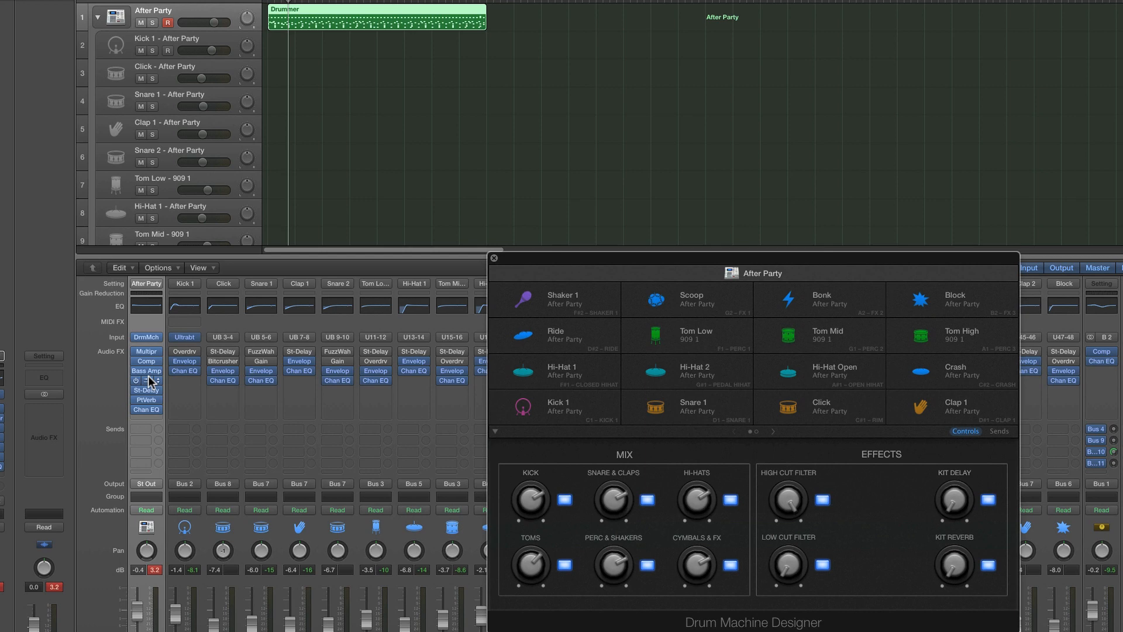
left_click_drag(533, 266, 524, 258)
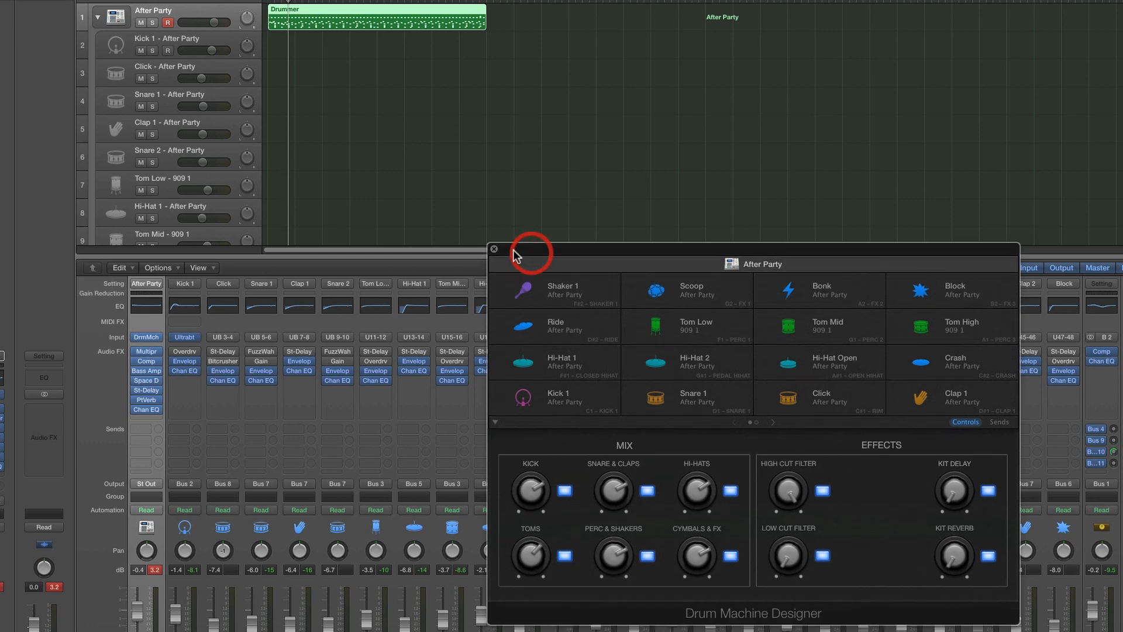
left_click(495, 250)
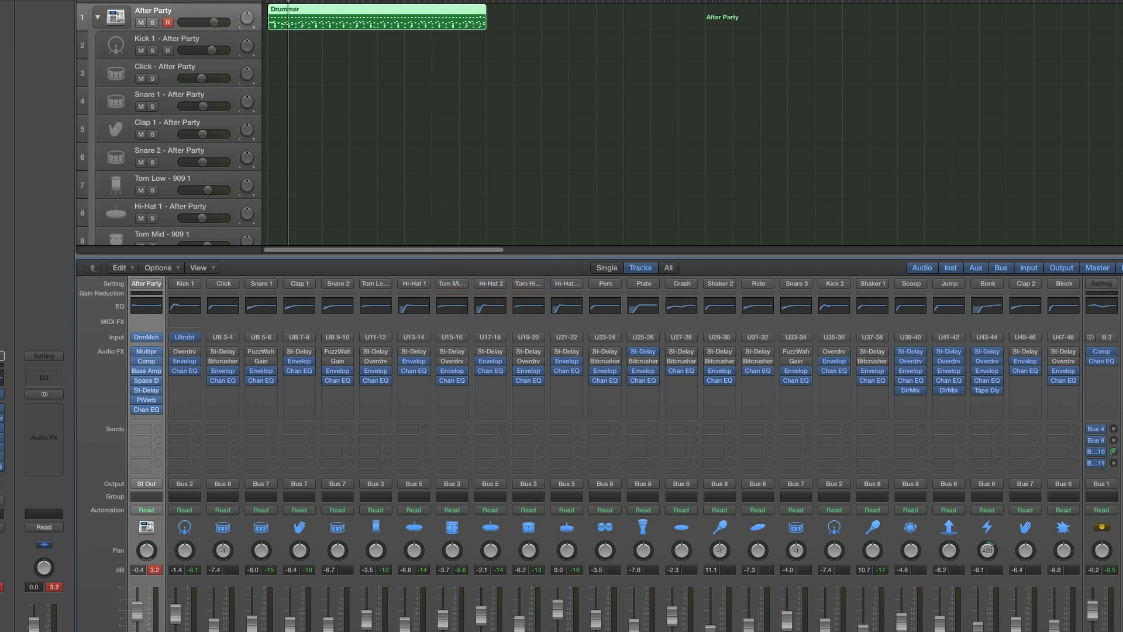
Show the kit's Smart Controls page with its mapping inspector and select the upper unmapped knob in the Effects section
key("b")
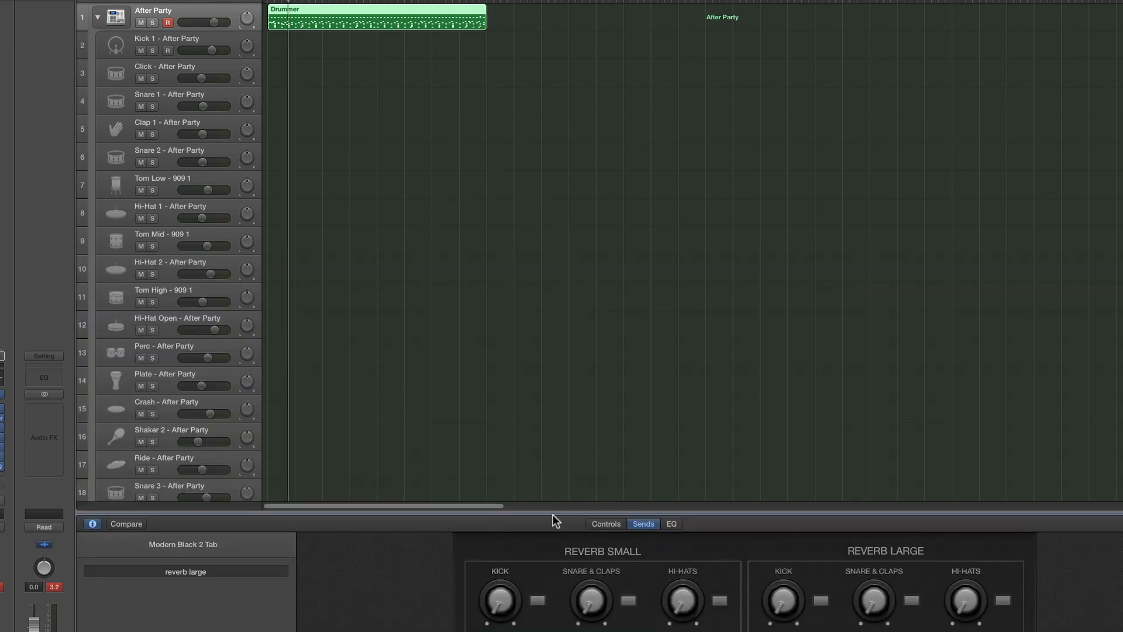
left_click(608, 522)
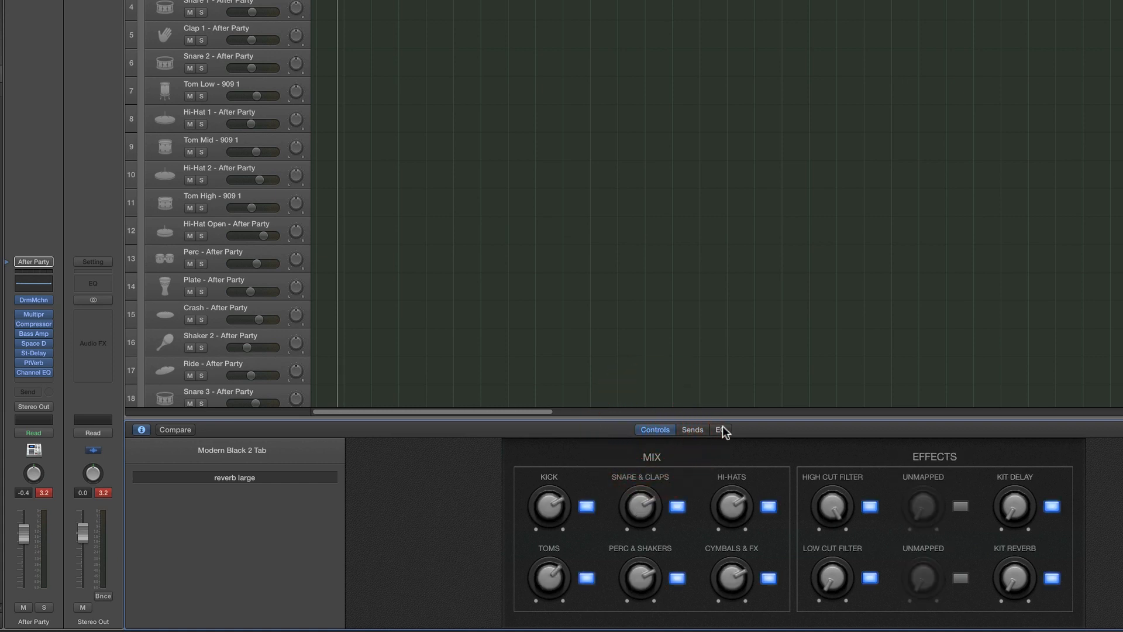
left_click_drag(723, 419, 725, 392)
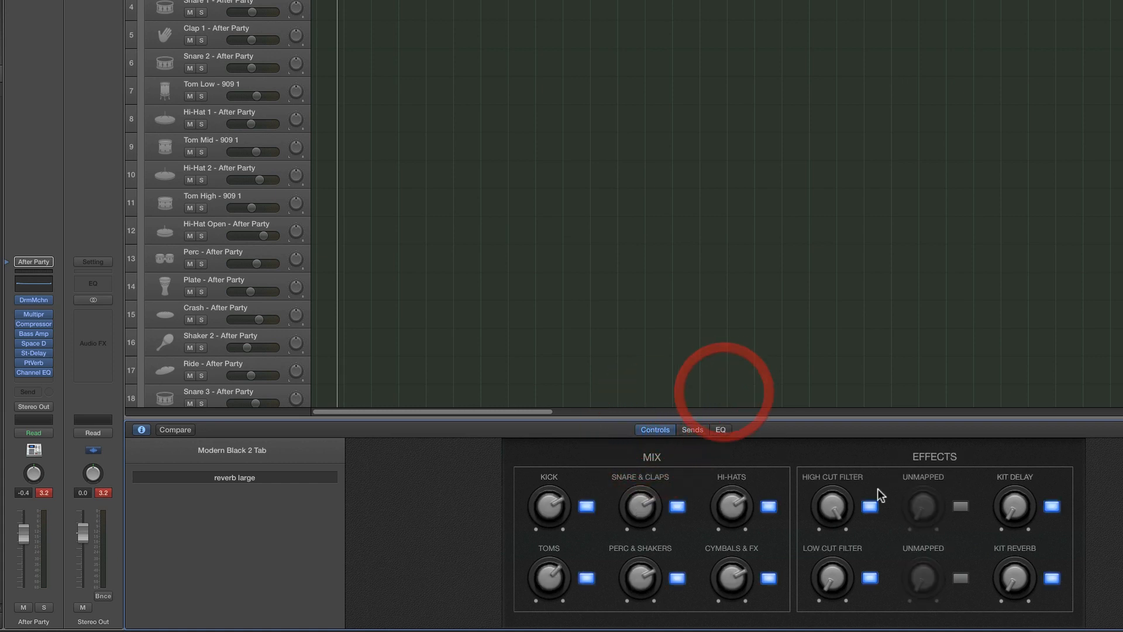
left_click(142, 429)
left_click(143, 430)
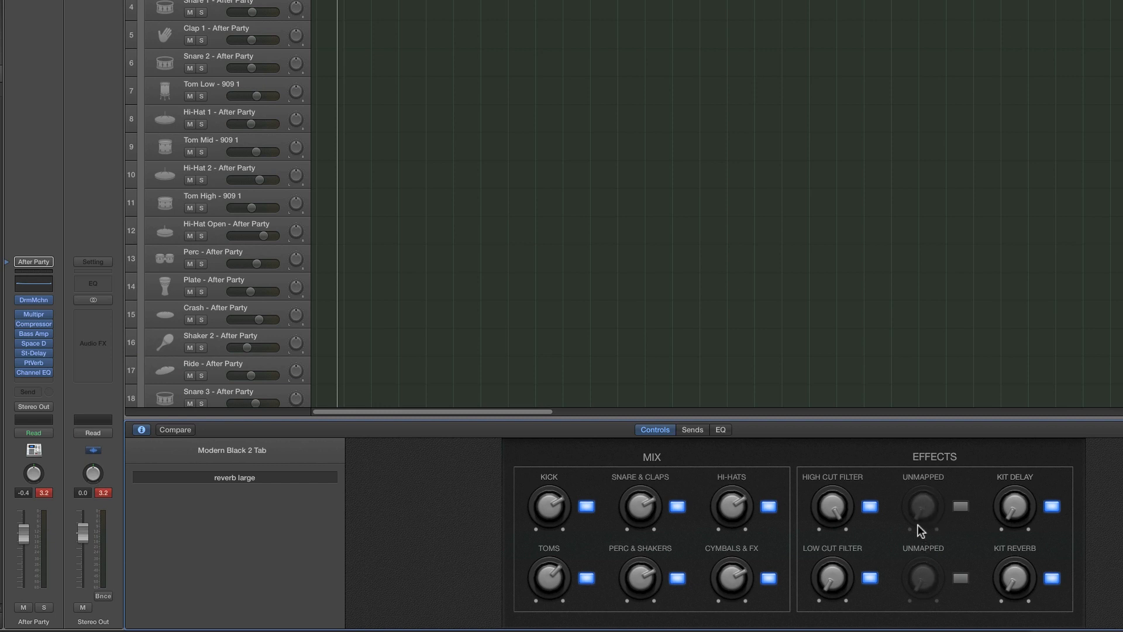
left_click(925, 503)
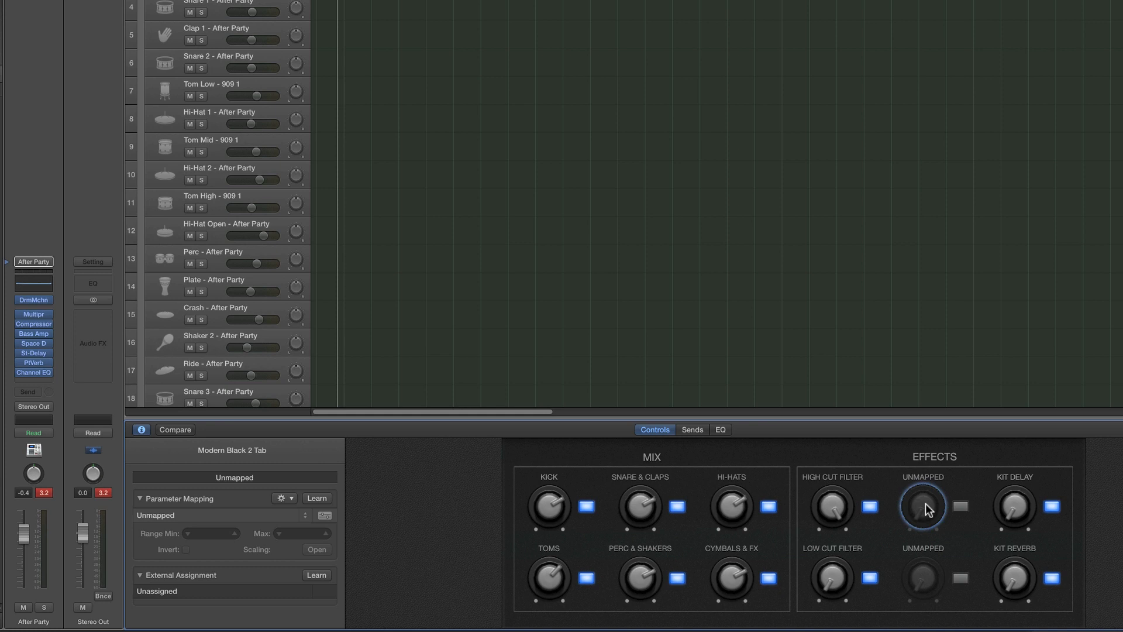
Map the selected Effects knob to the After Party channel's Bass Amp Designer Mix parameter using parameter learn
left_click(33, 333)
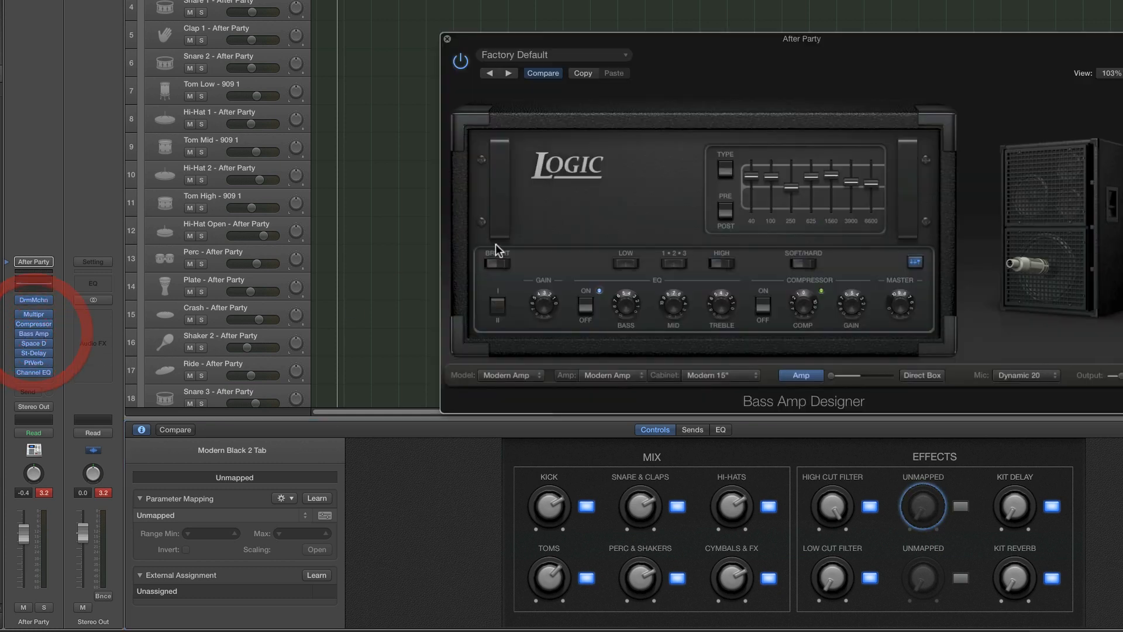
left_click_drag(572, 38, 538, 22)
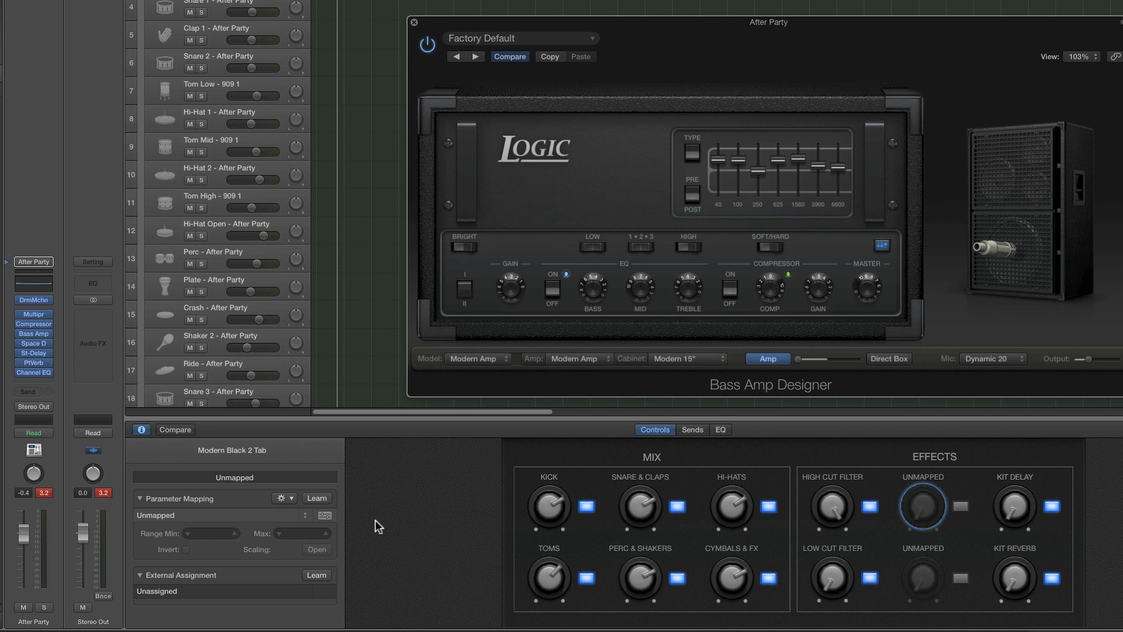
left_click(203, 514)
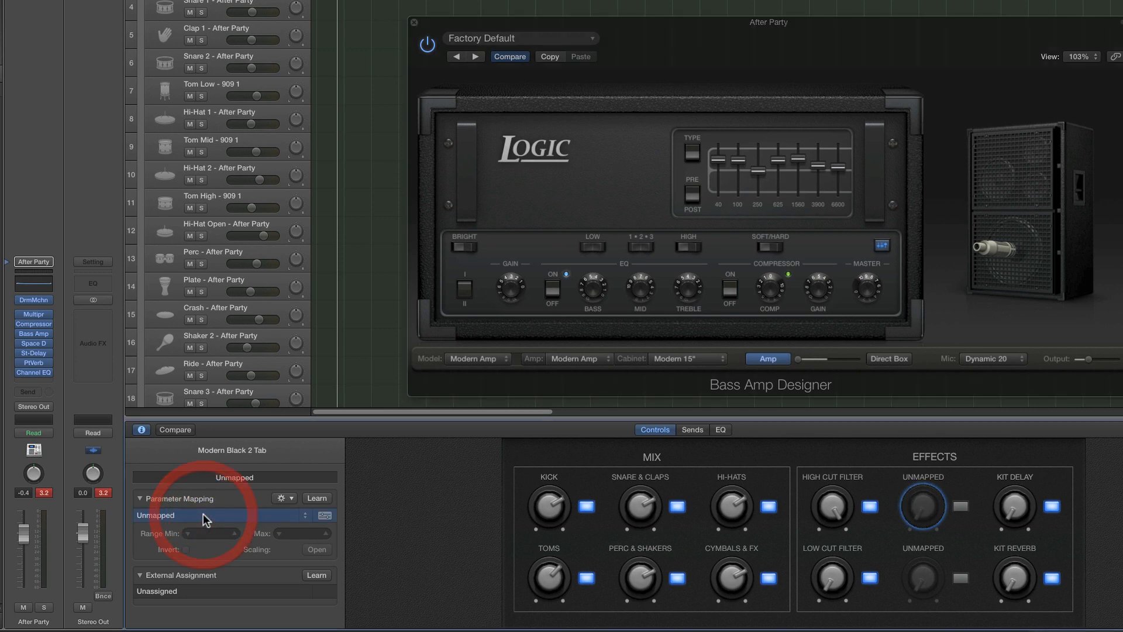
left_click(316, 498)
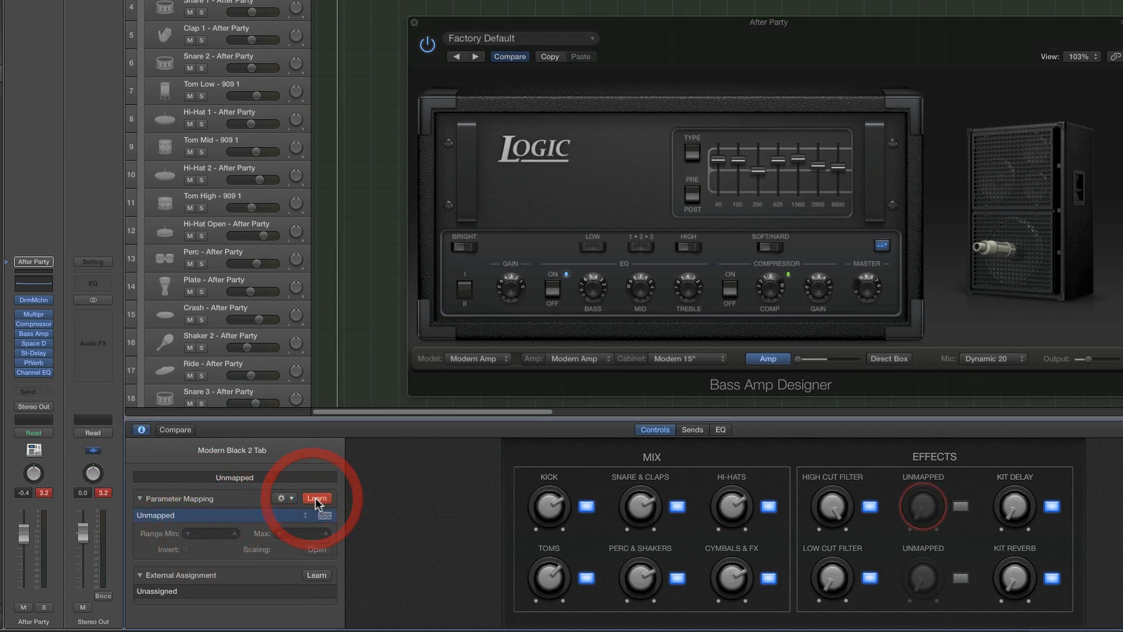
left_click(797, 359)
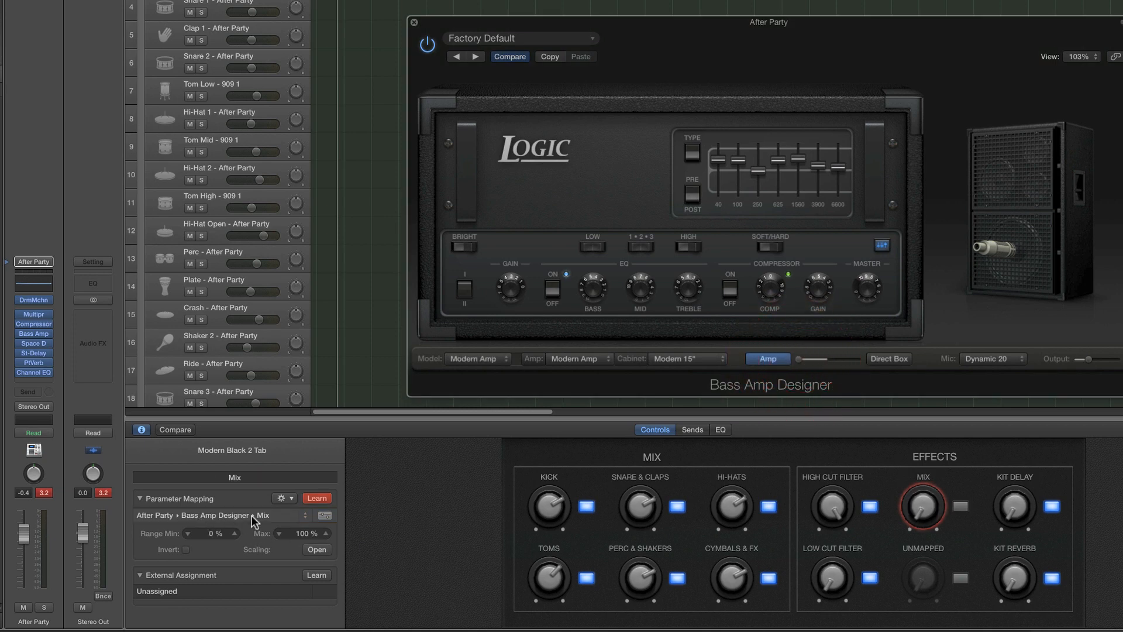
left_click(315, 498)
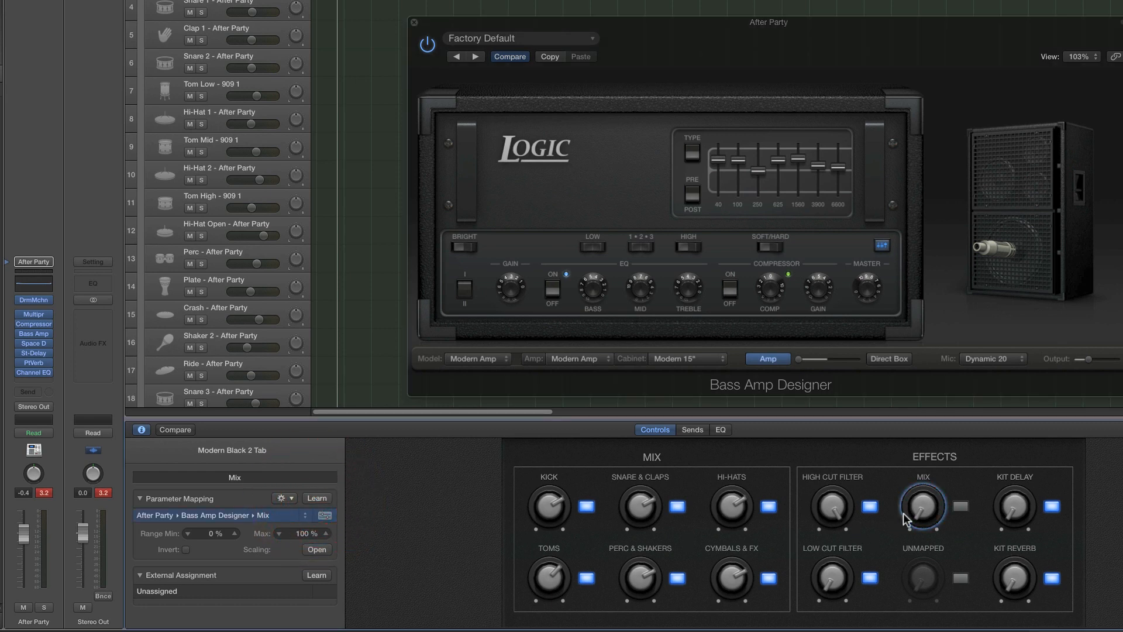
Invert the Mix knob's Bass Amp Designer mapping and set its range maximum to 50 %, testing the knob's travel
left_click(920, 510)
left_click_drag(921, 481, 913, 394)
left_click(186, 549)
mouse_move(924, 507)
left_mouse_down()
mouse_move(935, 600)
mouse_move(950, 597)
mouse_move(932, 597)
mouse_move(905, 325)
mouse_move(940, 513)
left_mouse_up()
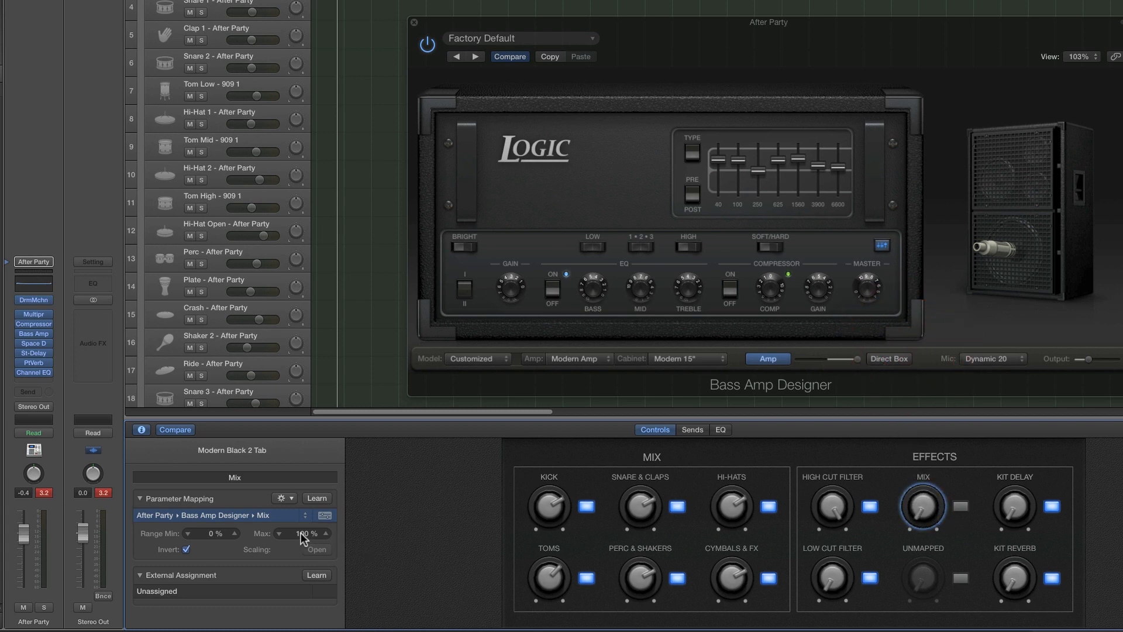
left_click_drag(302, 538, 303, 542)
Sweep the Mix knob through its range during kit playback and set the amp's direct mix fully to the Amp side
left_click_drag(925, 507, 922, 530)
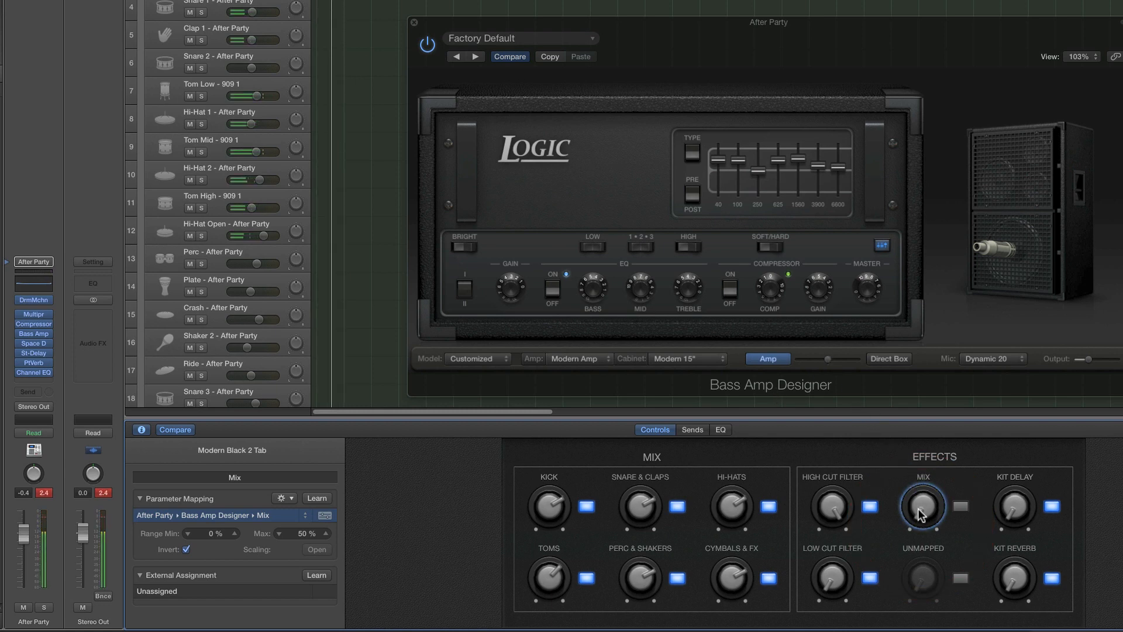
left_click_drag(919, 515, 917, 295)
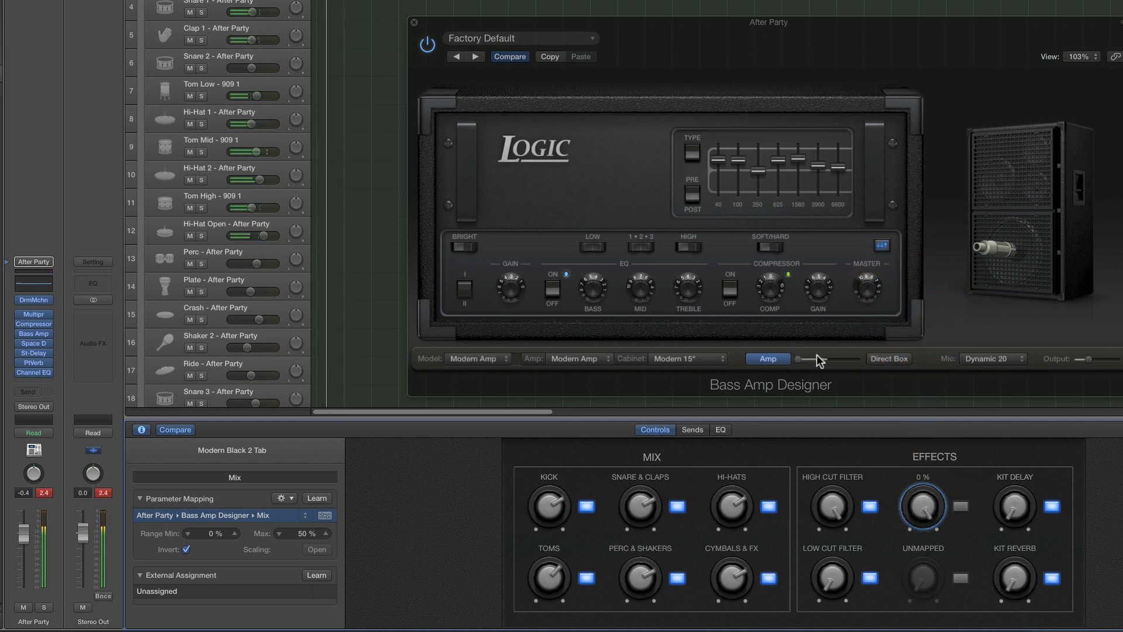
left_click_drag(814, 358, 790, 360)
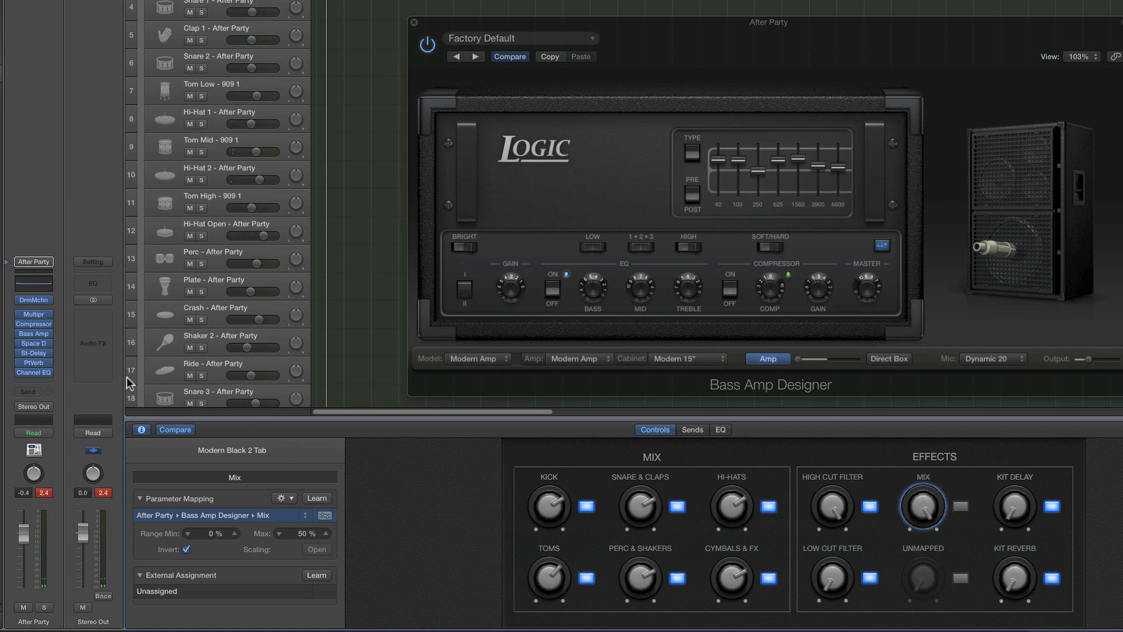
Add a second mapping to the Mix knob and assign it to Space Designer's Reverb Output using parameter learn
left_click(34, 343)
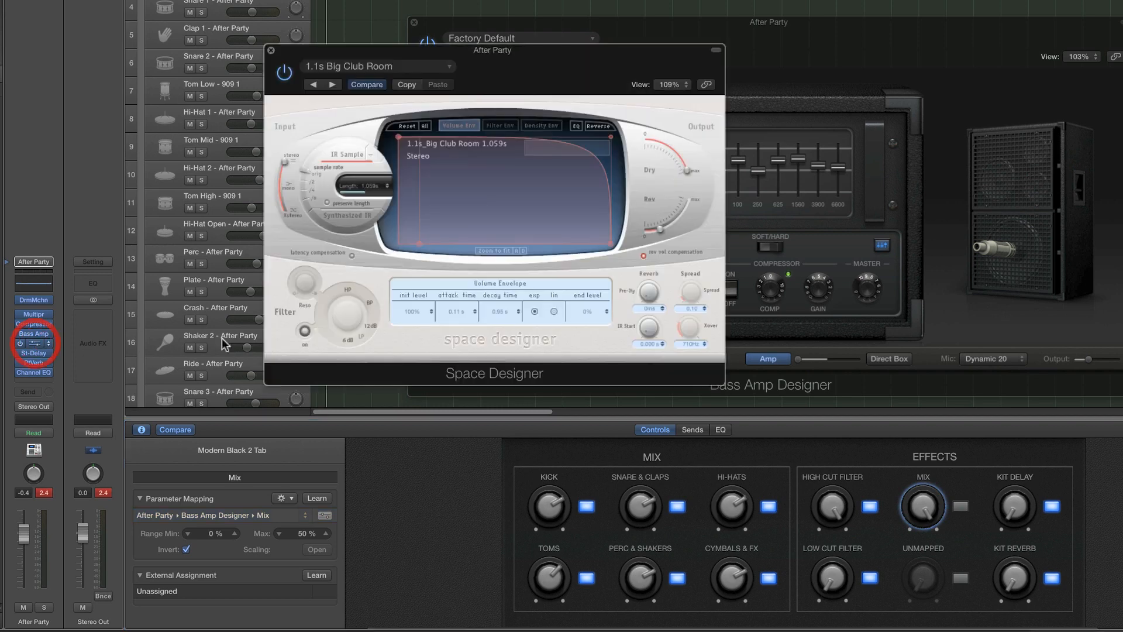
left_click_drag(495, 49, 734, 36)
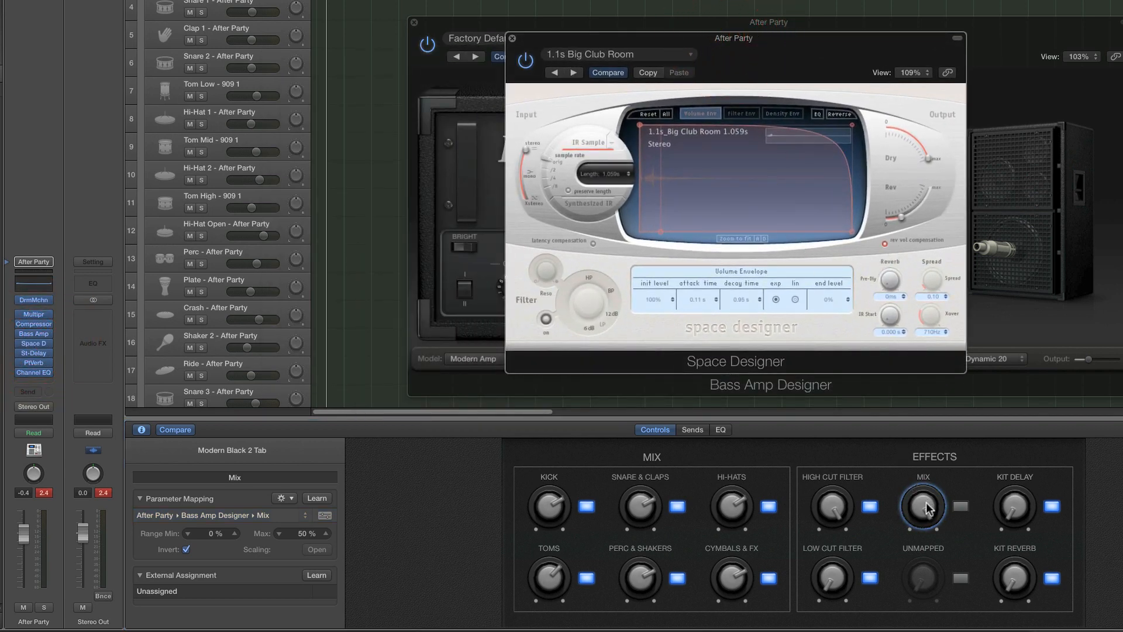
left_click(283, 497)
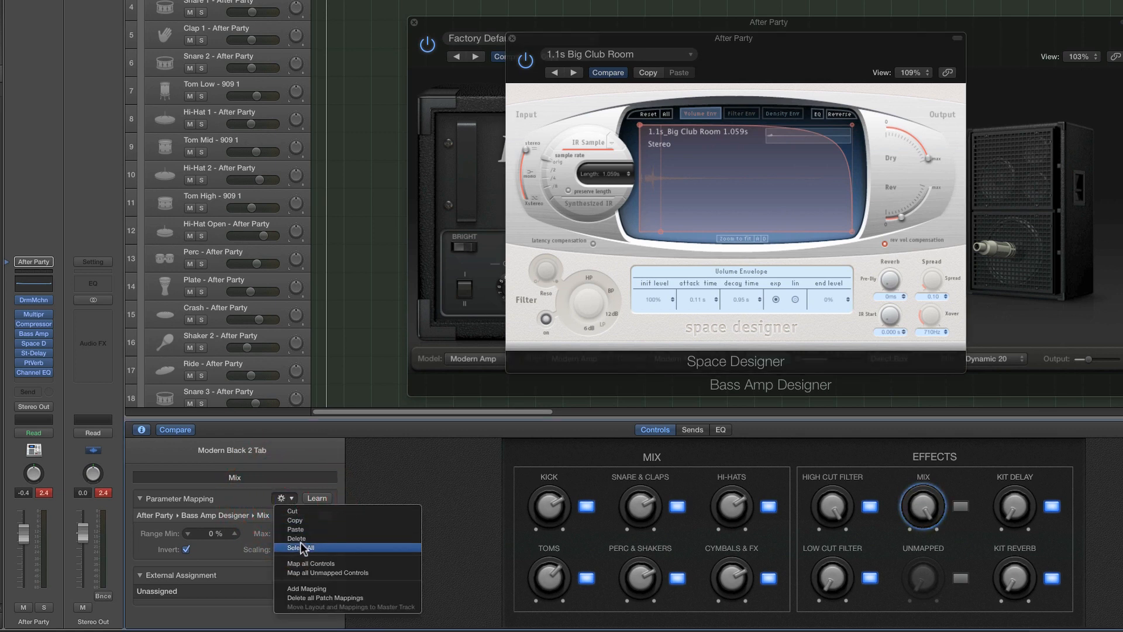
left_click(314, 589)
left_click(195, 529)
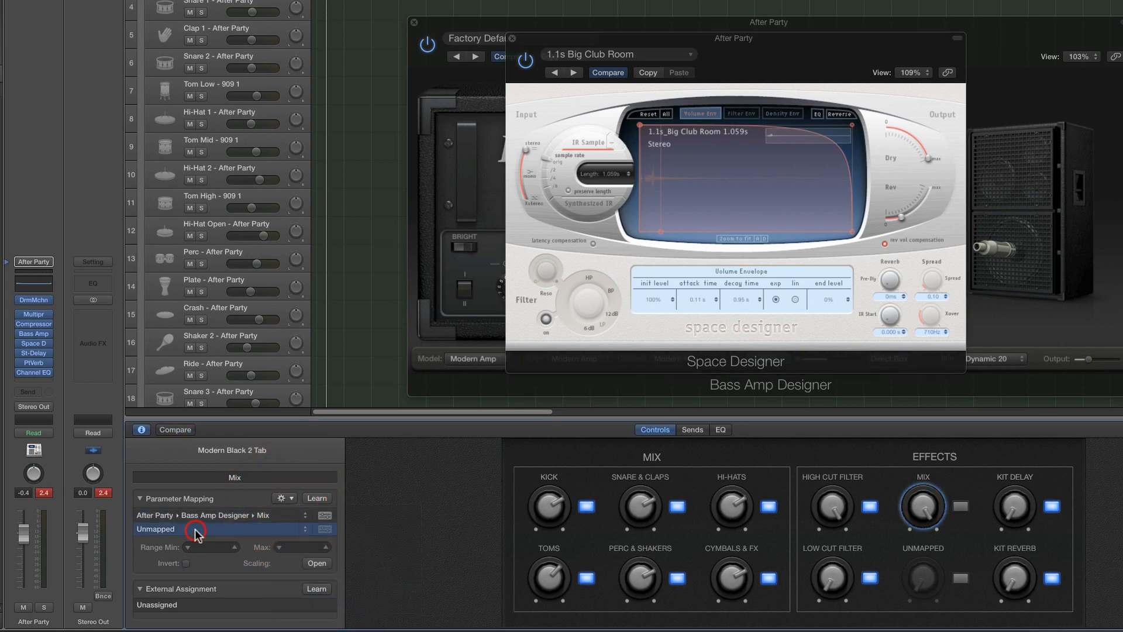
left_click(316, 498)
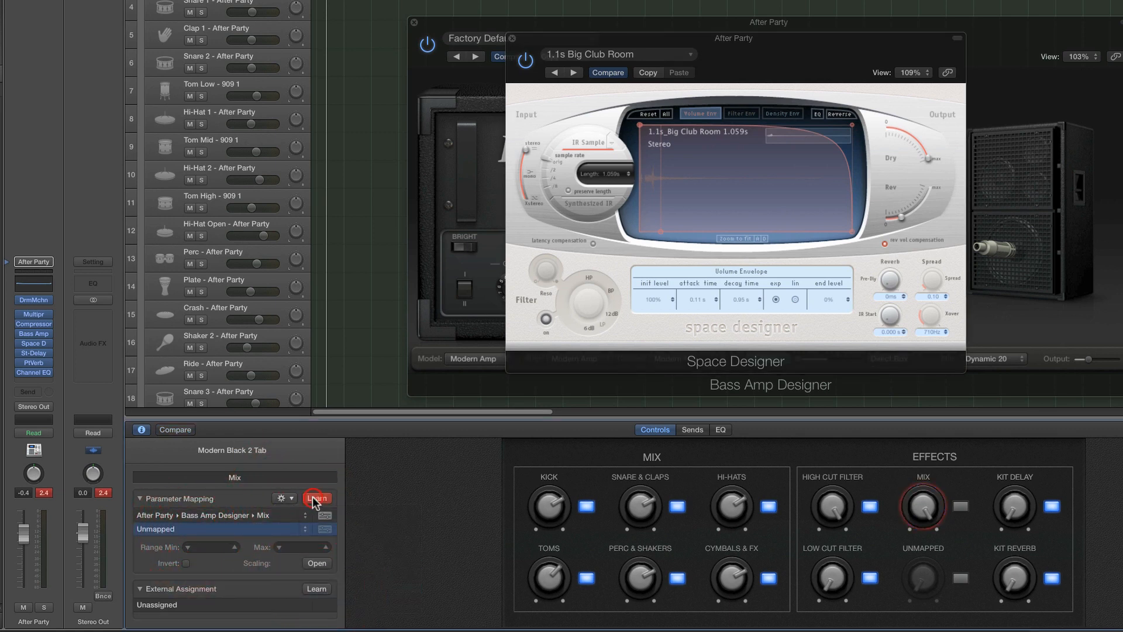
left_click(902, 221)
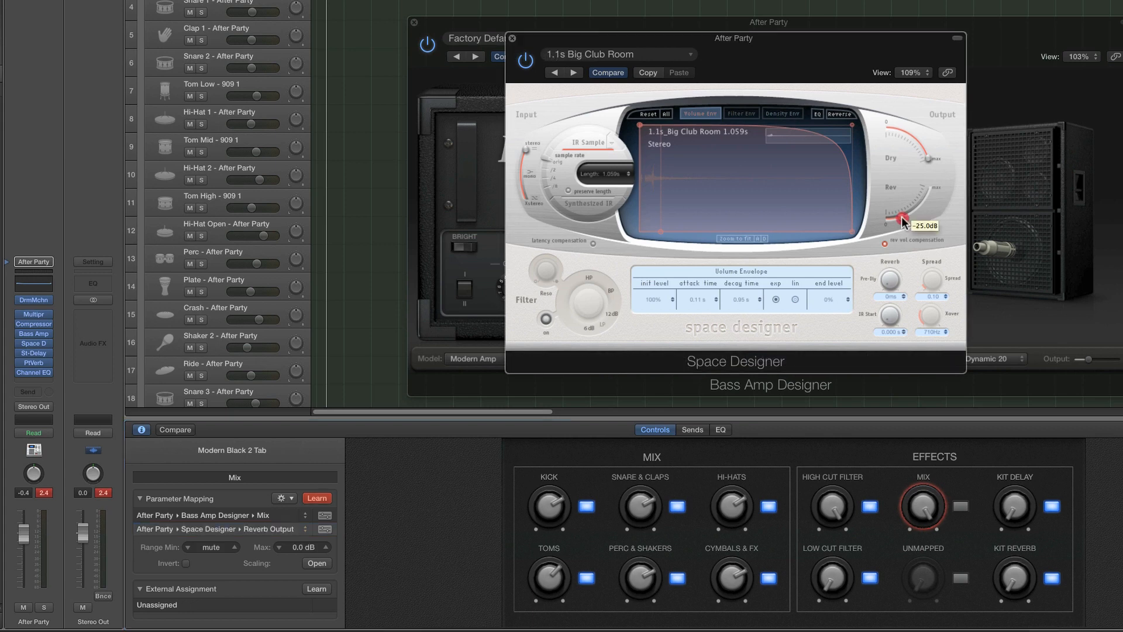
left_click(317, 497)
Move Space Designer off the amp's mix slider and sweep the Mix knob to check both mapped parameters
mouse_move(923, 506)
left_mouse_down()
mouse_move(928, 580)
mouse_move(925, 495)
left_mouse_up()
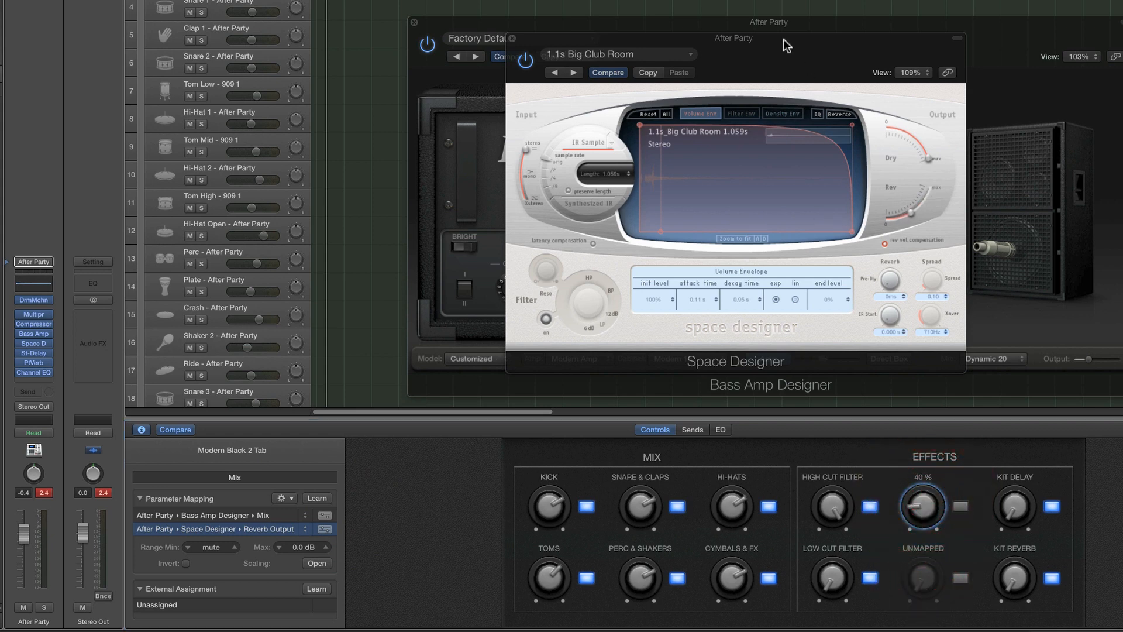
left_click_drag(787, 46, 571, 50)
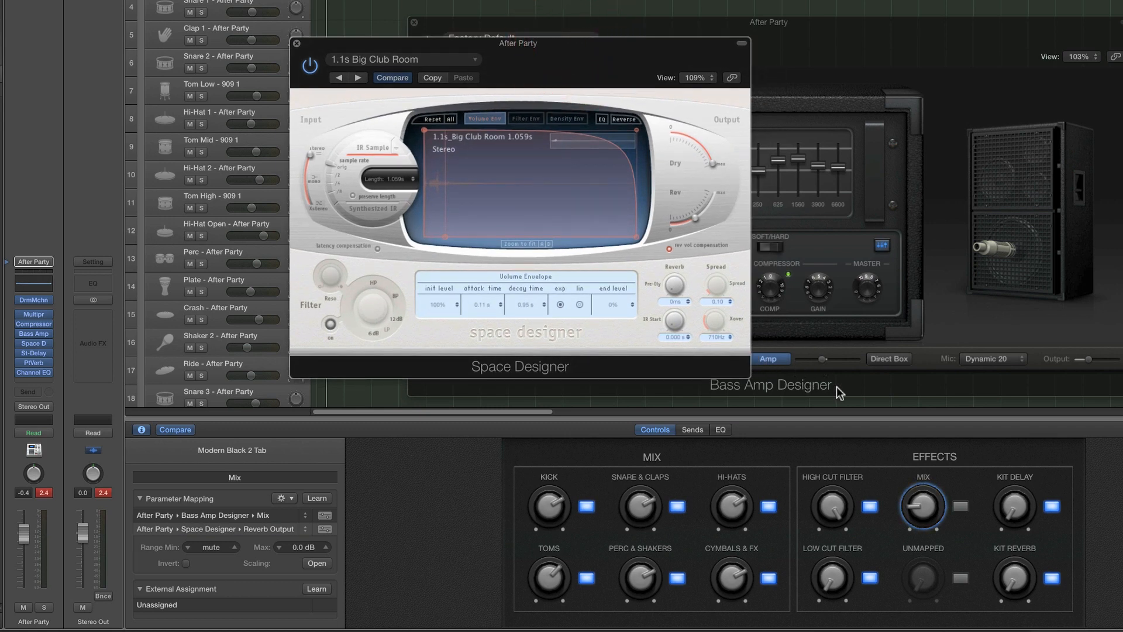
left_click_drag(931, 506, 914, 396)
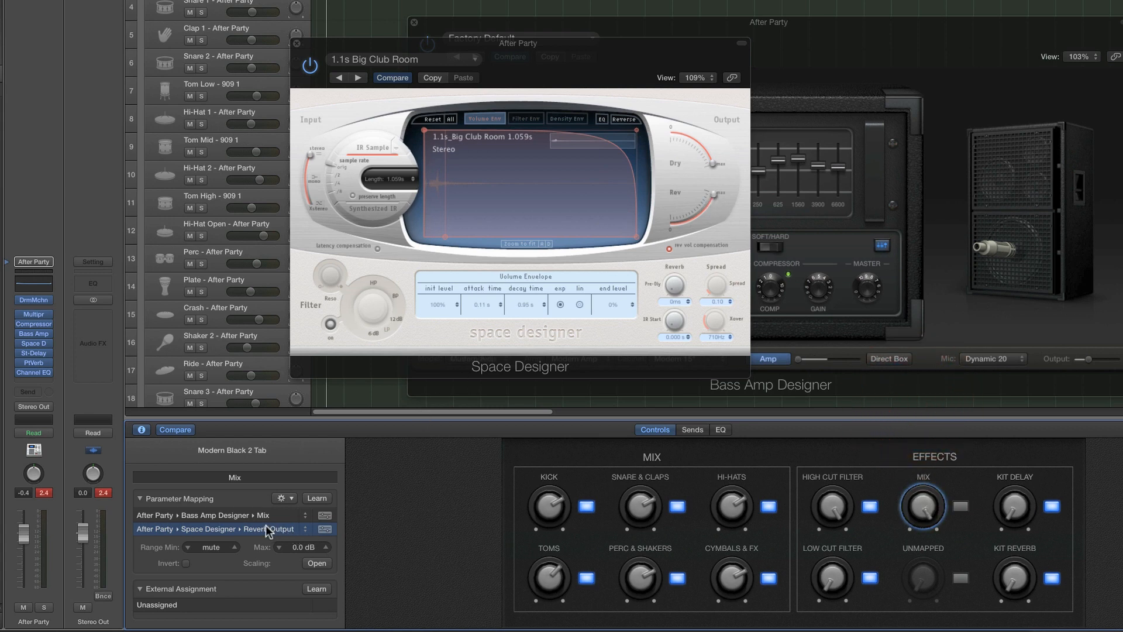
Set the Reverb Output mapping's range maximum to -16.0 dB, testing it with the Mix knob and leaving the knob at 50 %
left_click_drag(299, 550, 299, 558)
left_click_drag(916, 529, 939, 545)
left_click_drag(917, 506, 920, 445)
left_click_drag(301, 543, 302, 550)
left_click_drag(916, 513, 926, 482)
left_click_drag(302, 547, 302, 555)
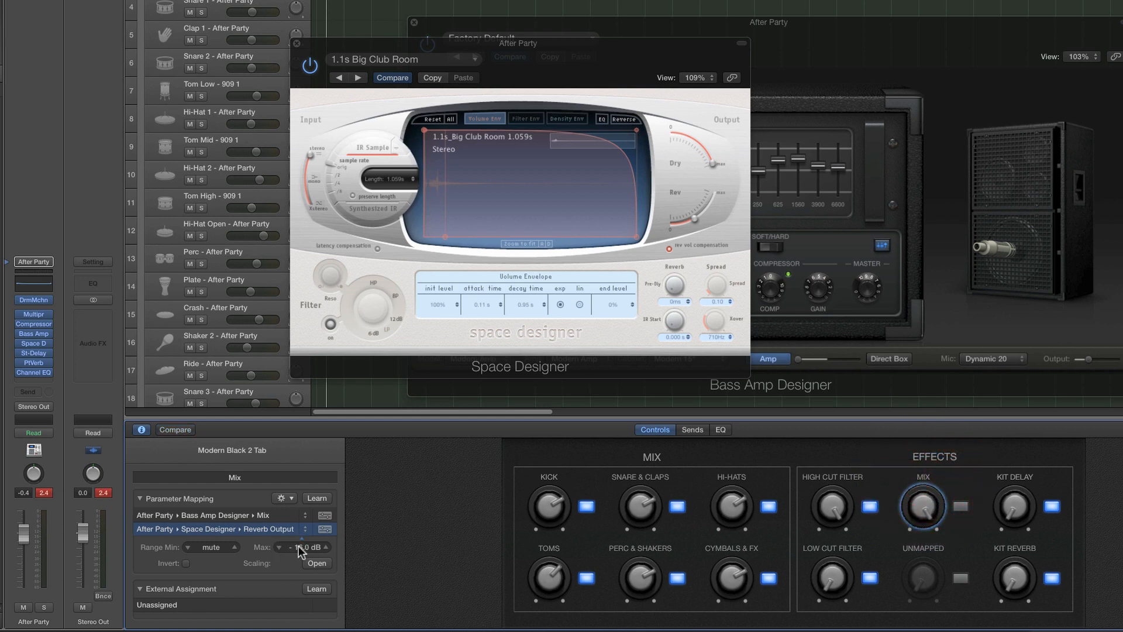
left_click_drag(921, 498, 927, 565)
left_click_drag(925, 512, 928, 552)
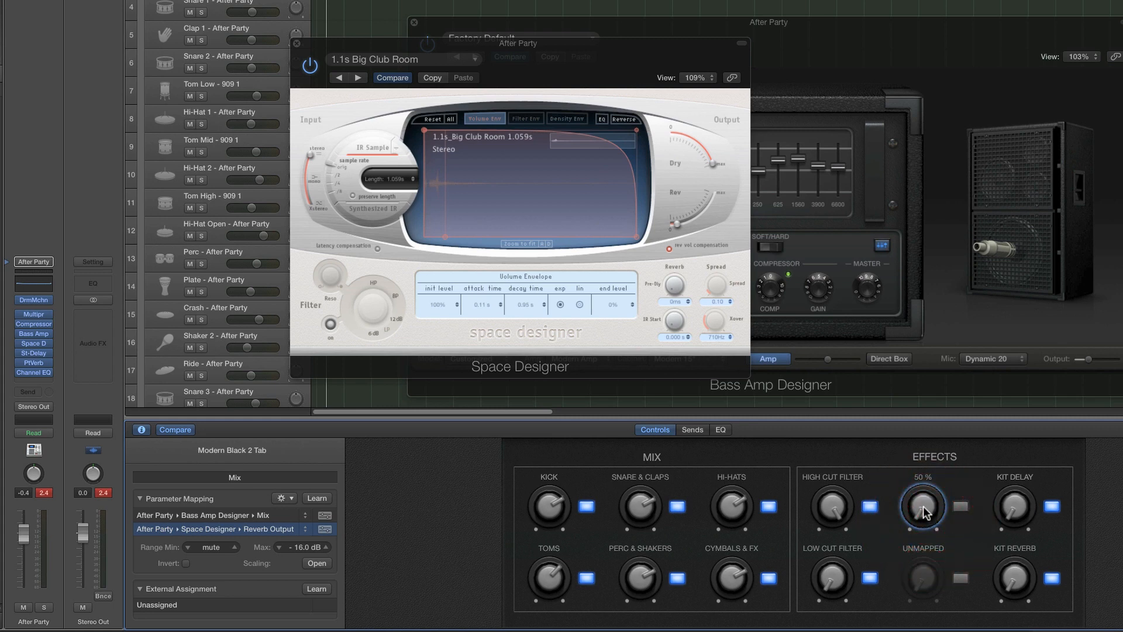
Set the Reverb Output mapping's range minimum to -64.0 dB and check it by turning the Mix knob during kit playback
left_click_drag(924, 513, 920, 421)
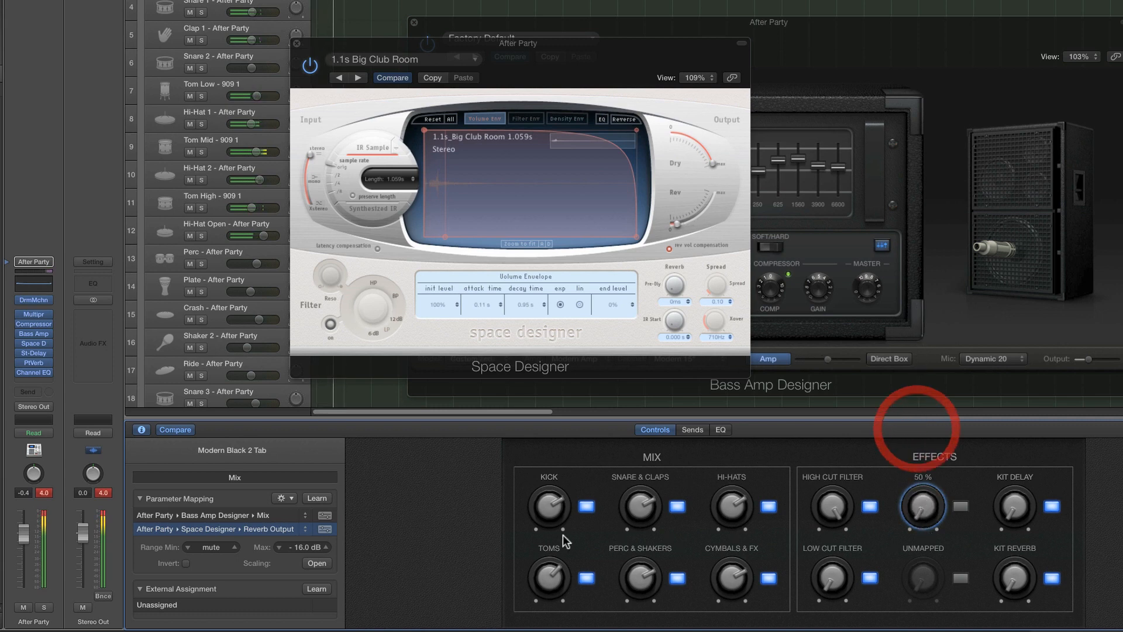
left_click_drag(220, 547, 220, 529)
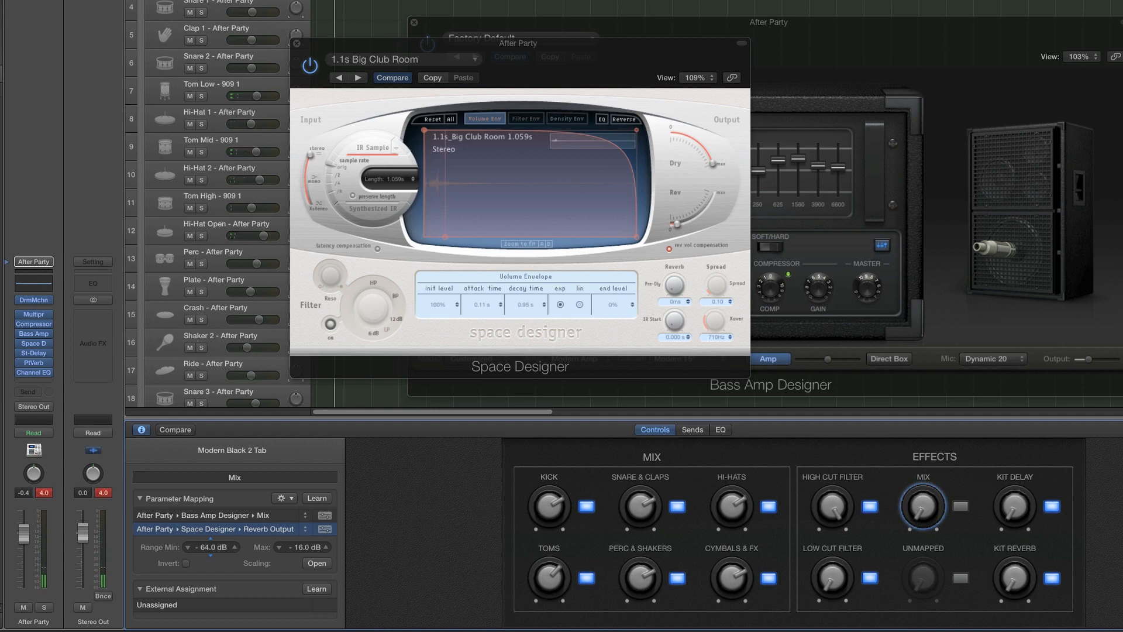
left_click(187, 547)
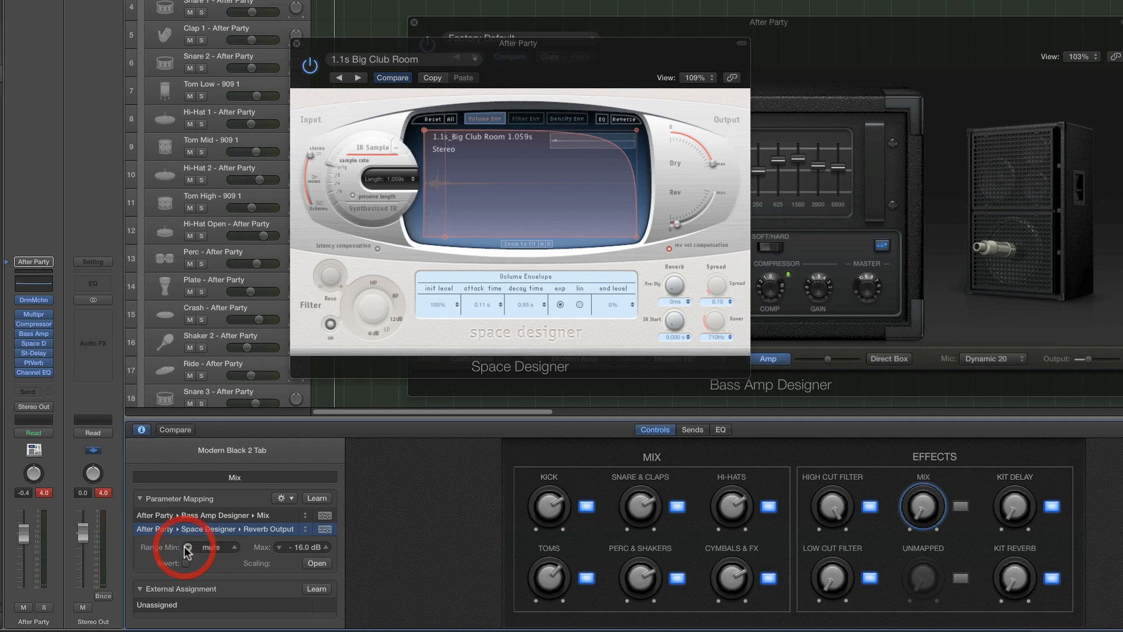
left_click(235, 547)
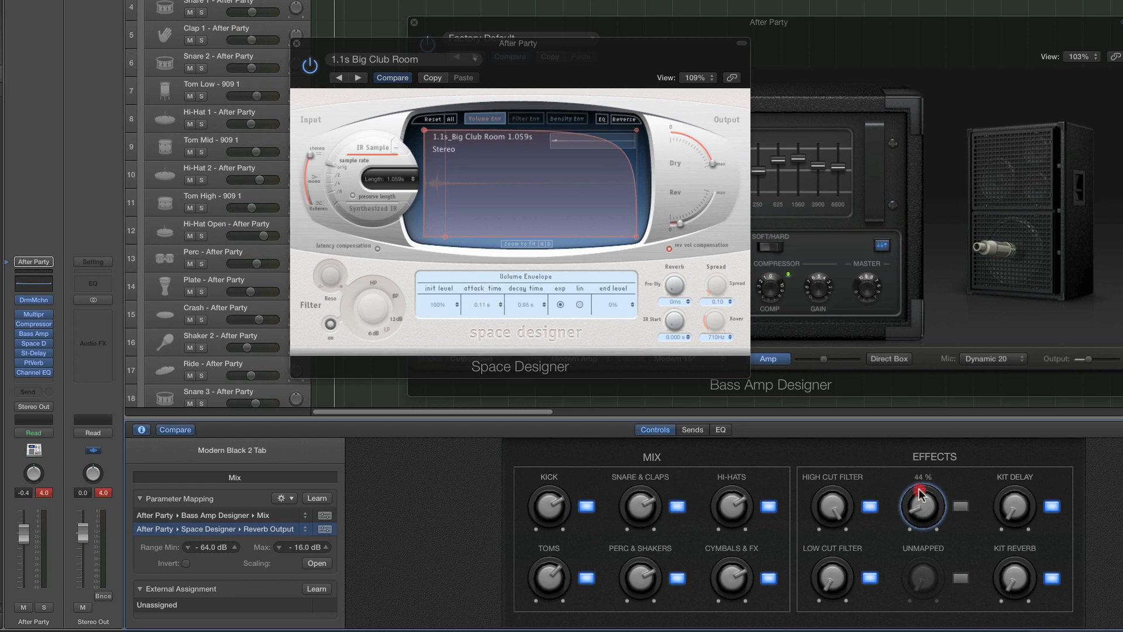
left_click(917, 540)
left_click_drag(917, 539, 907, 487)
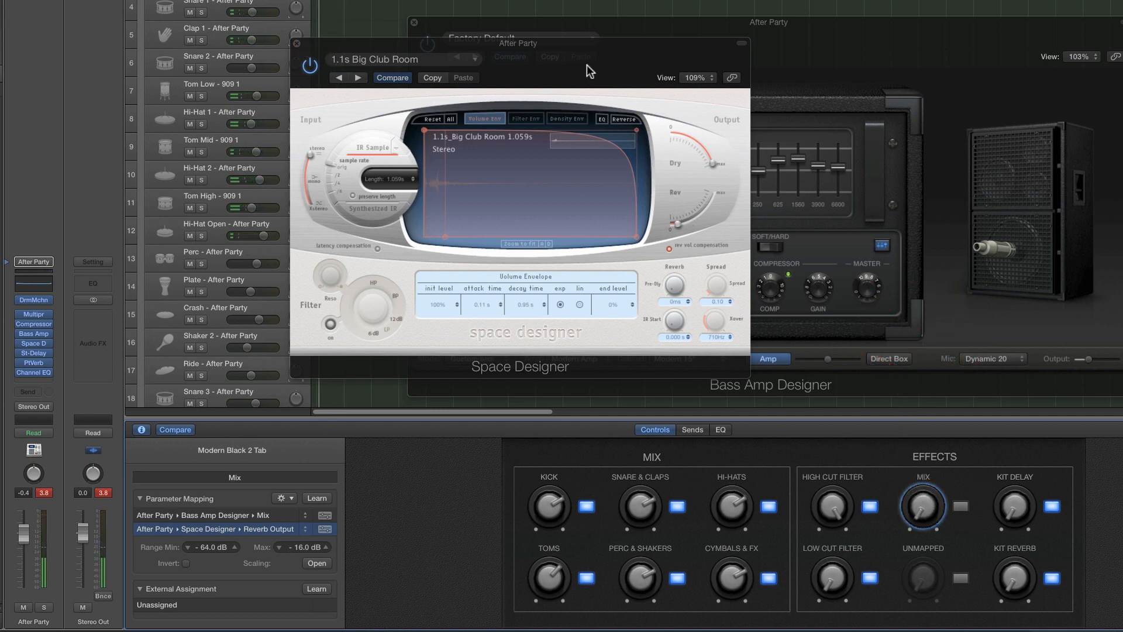
Shift the Space Designer window slightly, select the switch beside the Mix knob, and reduce its empty mappings to one
left_click_drag(583, 44, 573, 61)
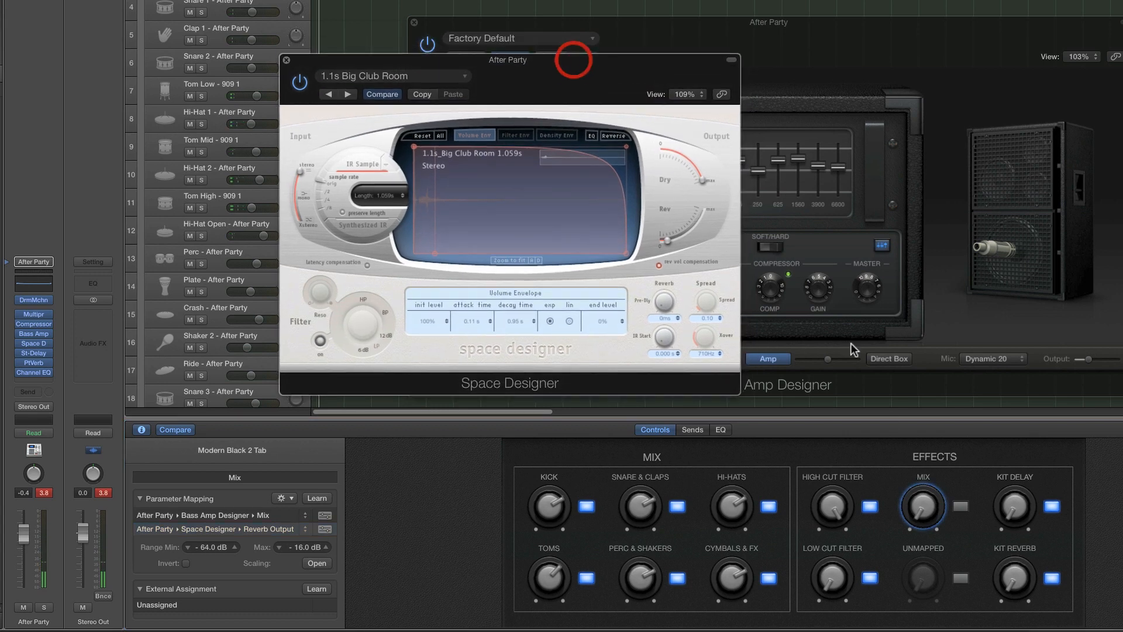
left_click(961, 508)
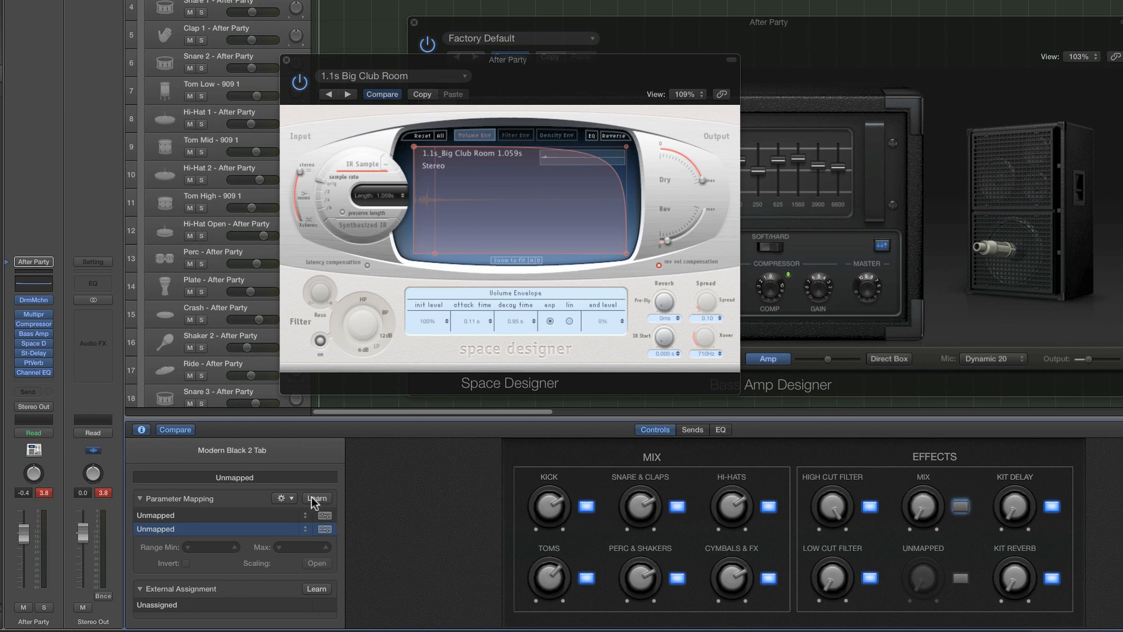
left_click(186, 515)
left_click(188, 527)
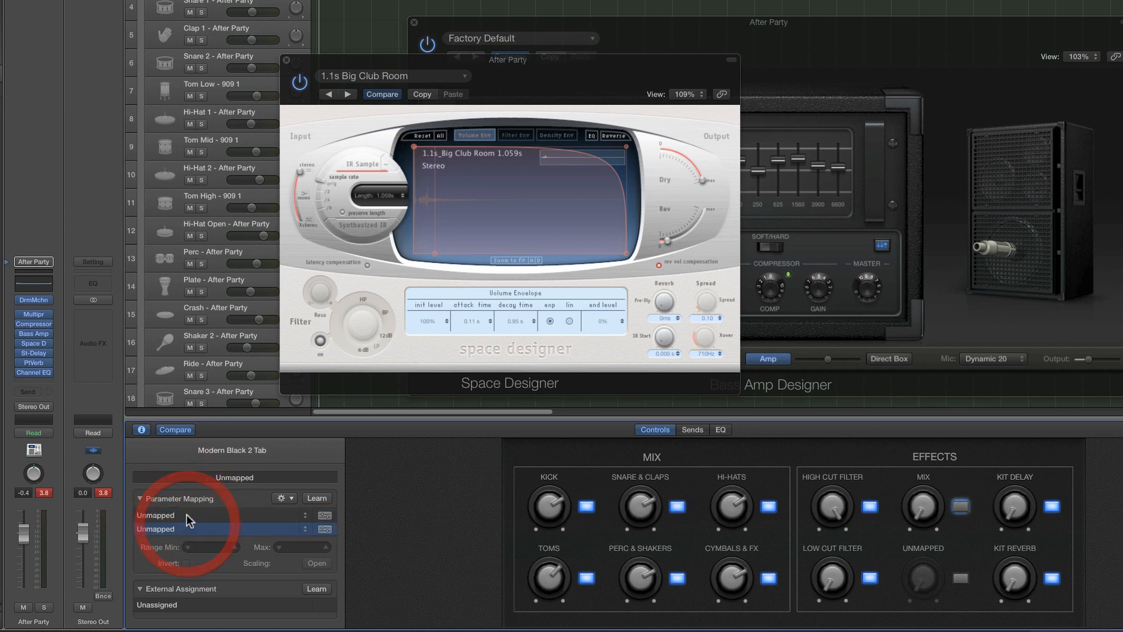
left_click(187, 516)
left_click(188, 525)
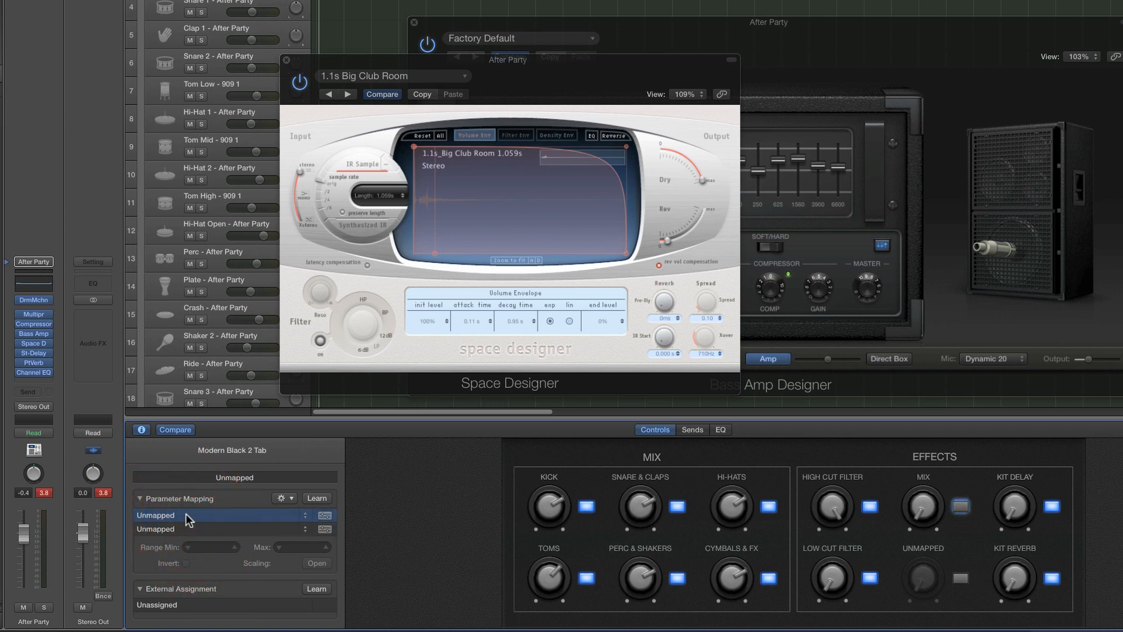
left_click(141, 429)
left_click(141, 431)
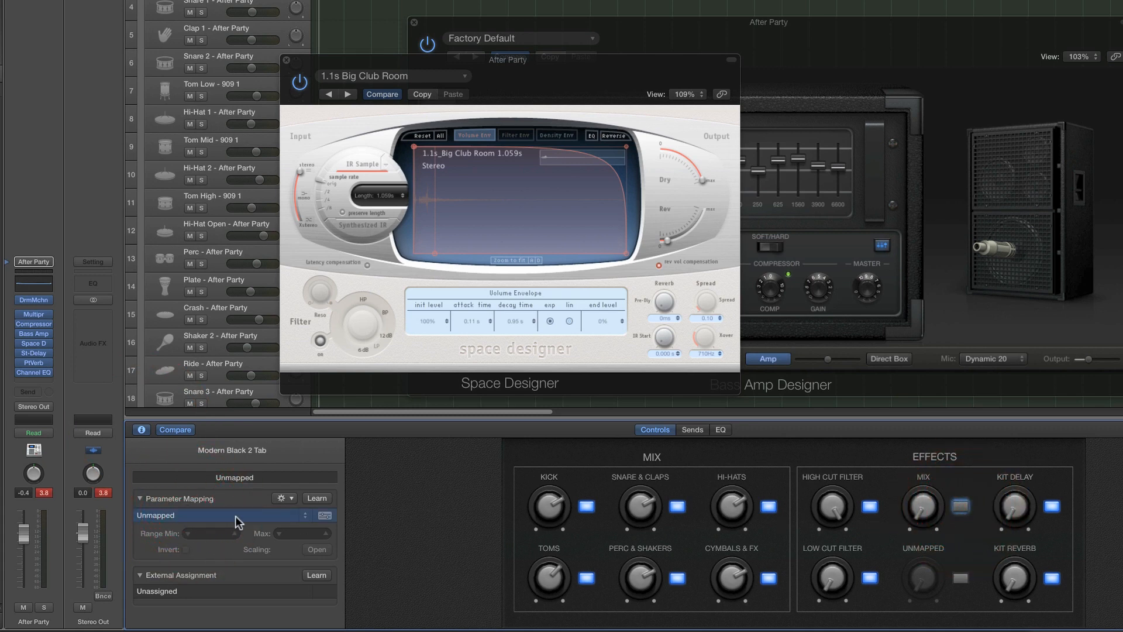
Map the switch beside the Mix knob to the bypass of both Space Designer and Bass Amp Designer using parameter learn
left_click(321, 500)
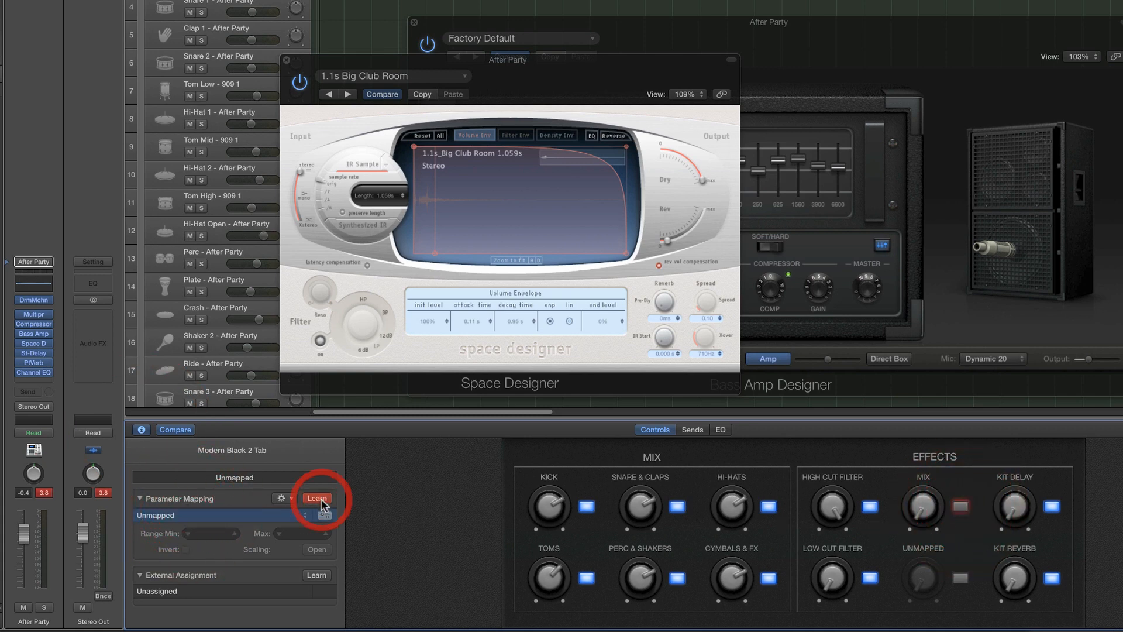
left_click(300, 83)
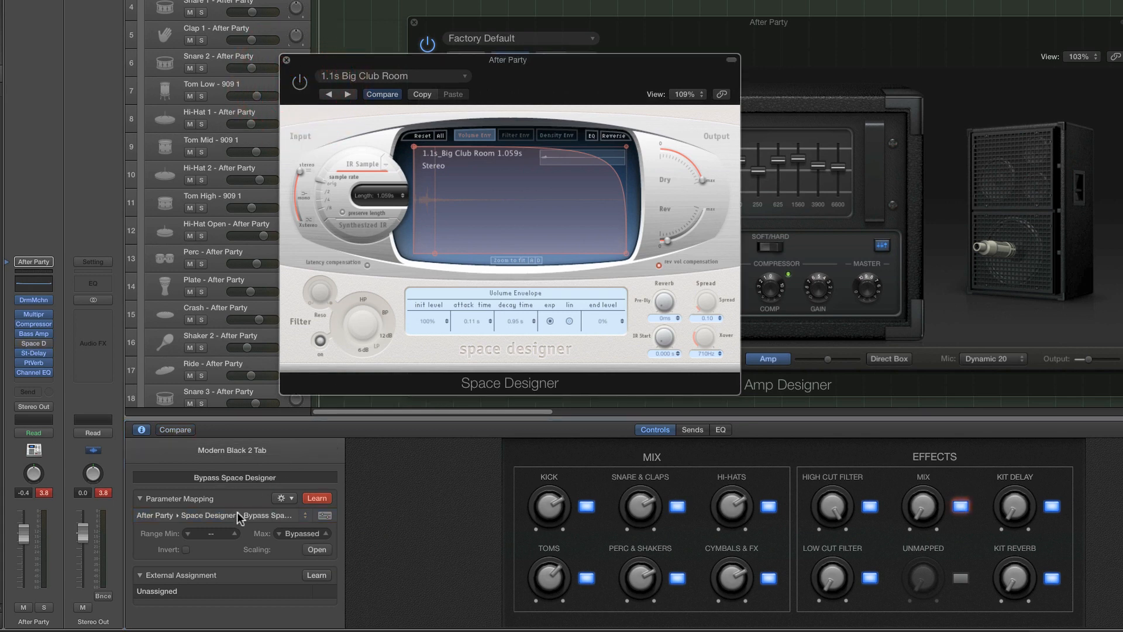
left_click(286, 500)
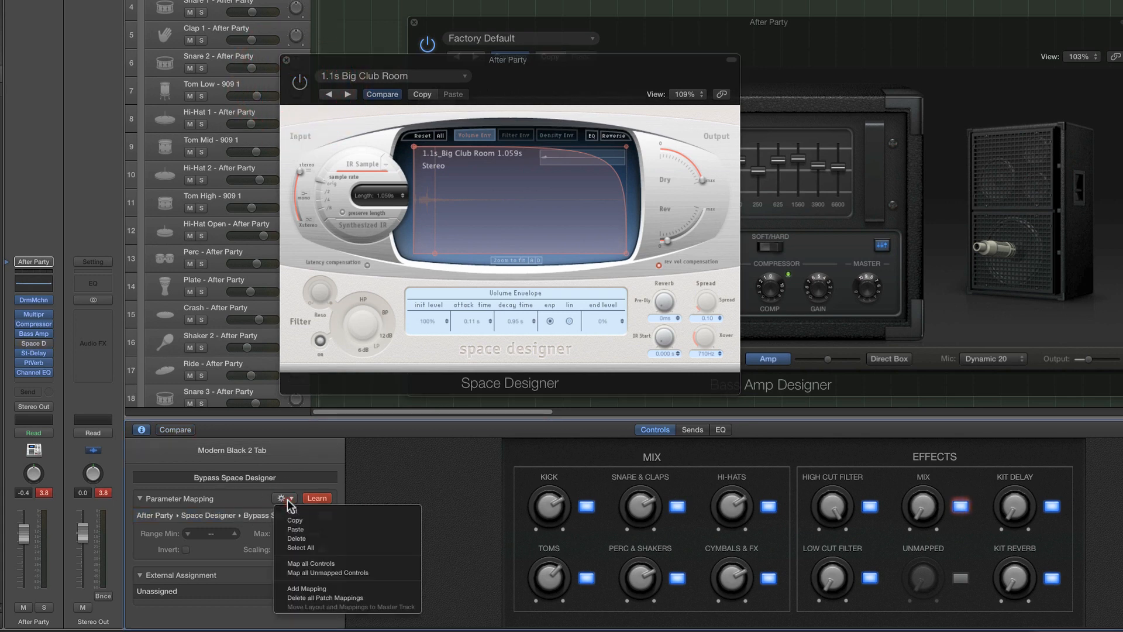
left_click(304, 590)
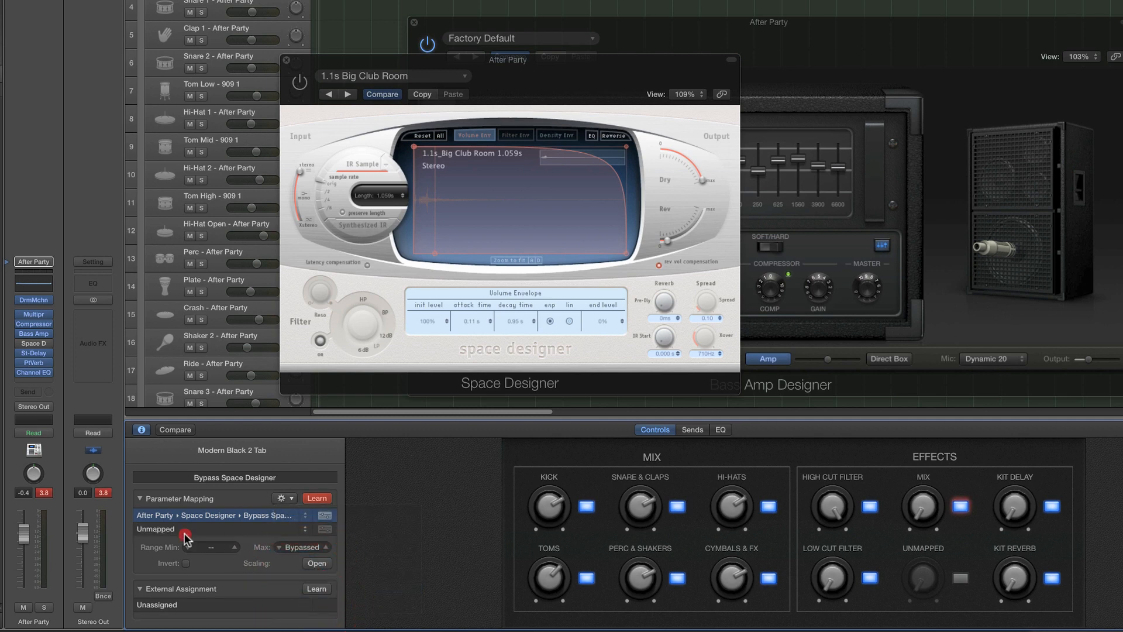
left_click(184, 530)
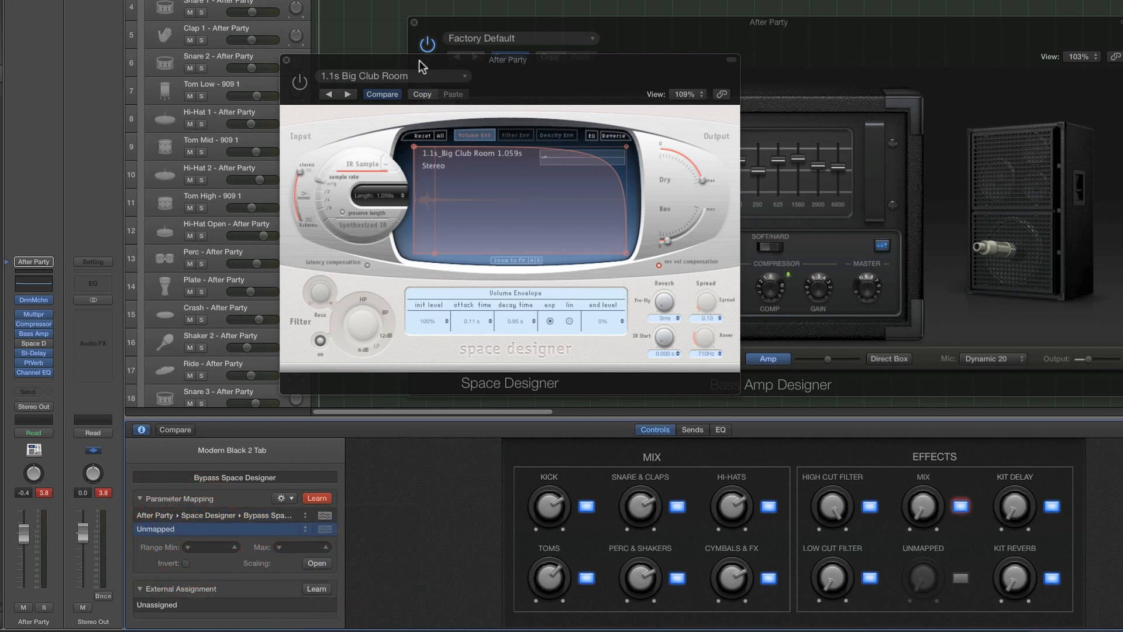
left_click(427, 46)
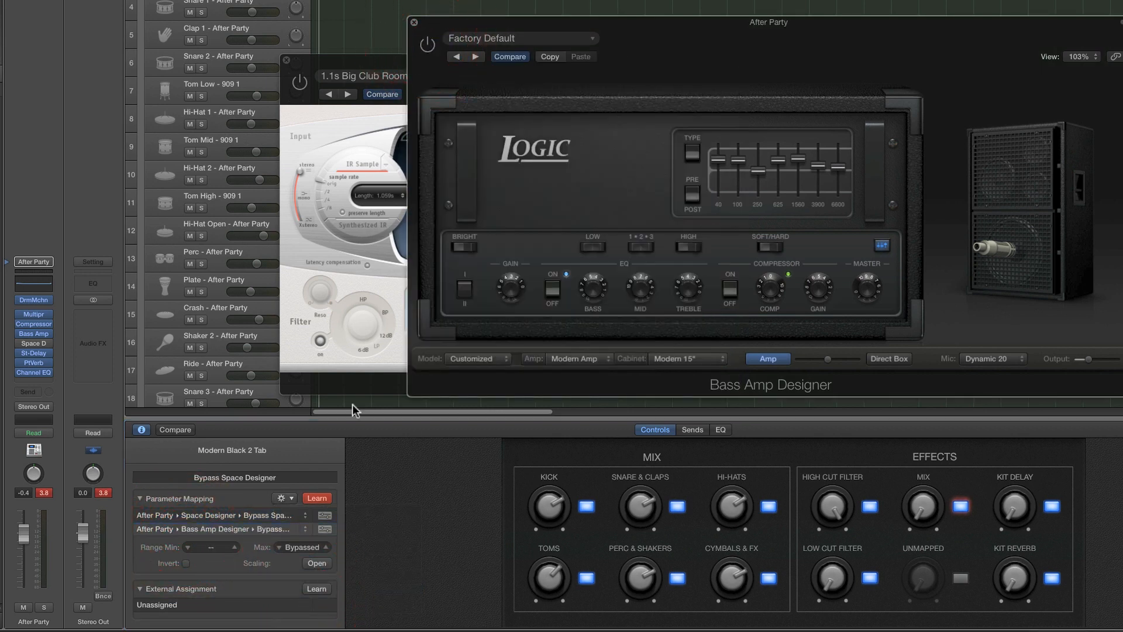
left_click(317, 498)
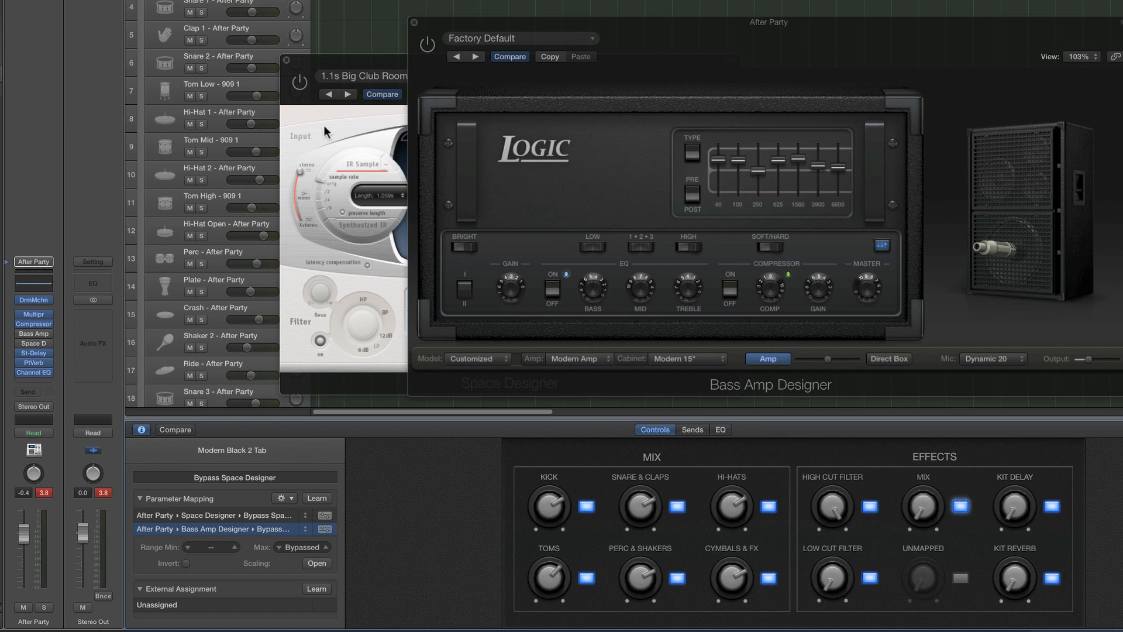
Invert the switch's Space Designer and Bass Amp Designer bypass mappings so that lit means the effects are active
left_click(961, 506)
left_click(961, 507)
left_click(222, 517)
left_click(186, 563)
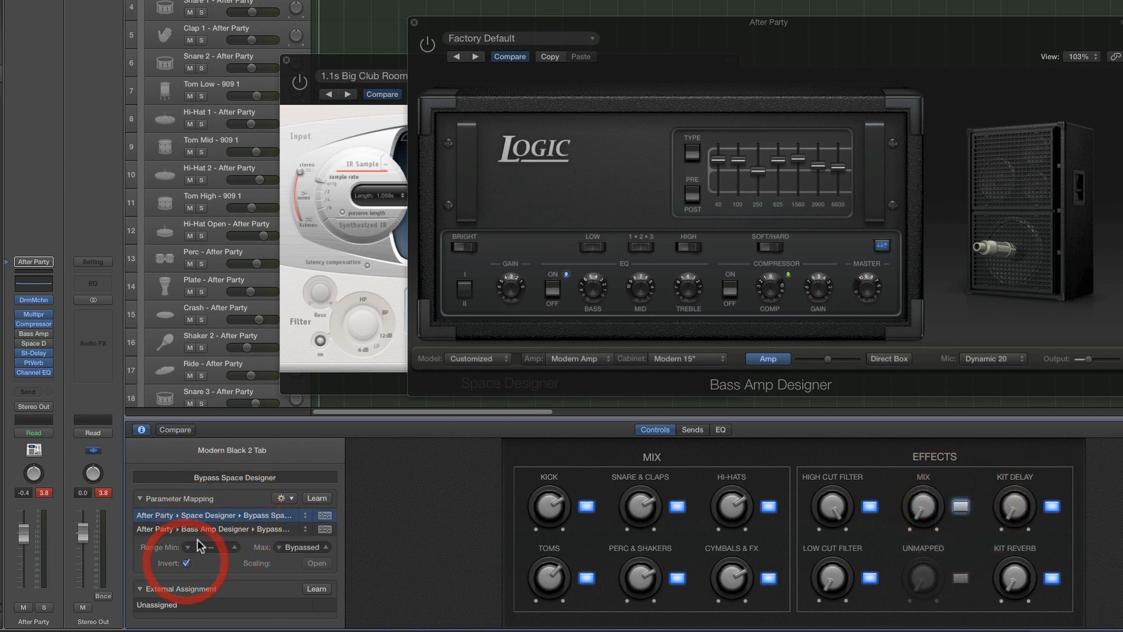
left_click(205, 530)
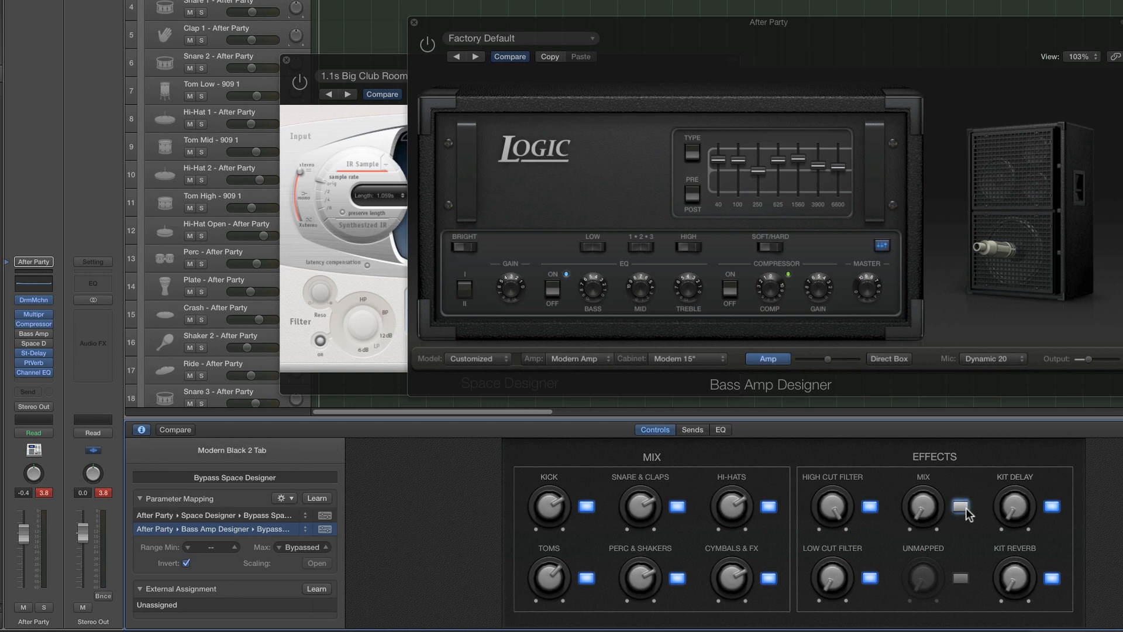
Hide the Smart Controls inspector and toggle the switch beside the Mix knob to test both bypasses, leaving it on
left_click(141, 429)
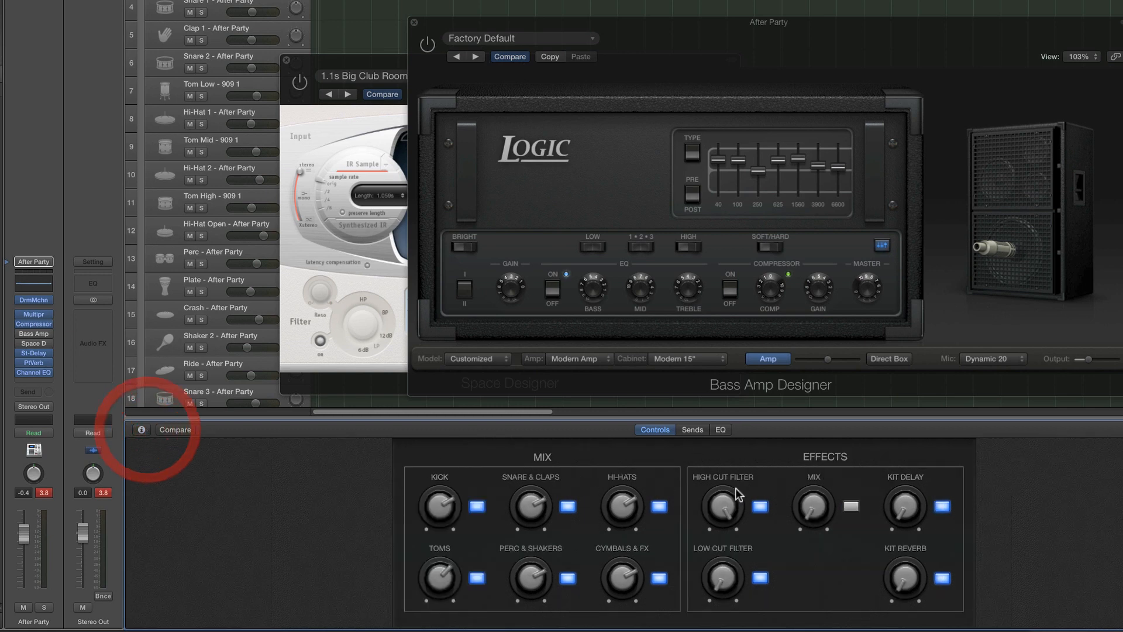
left_click(851, 507)
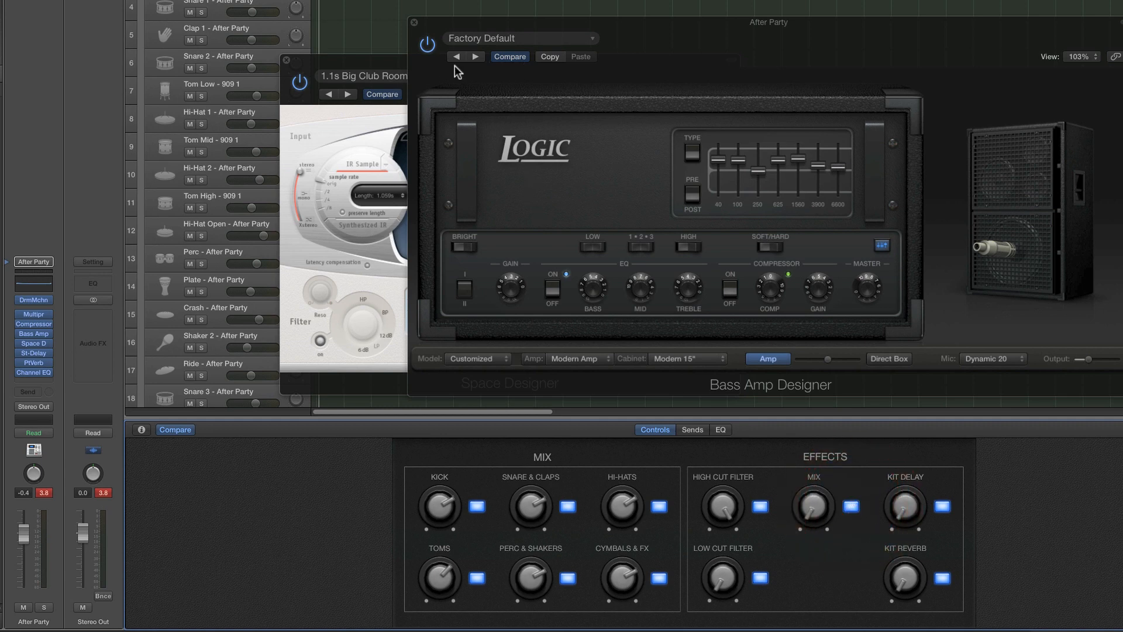
left_click(852, 507)
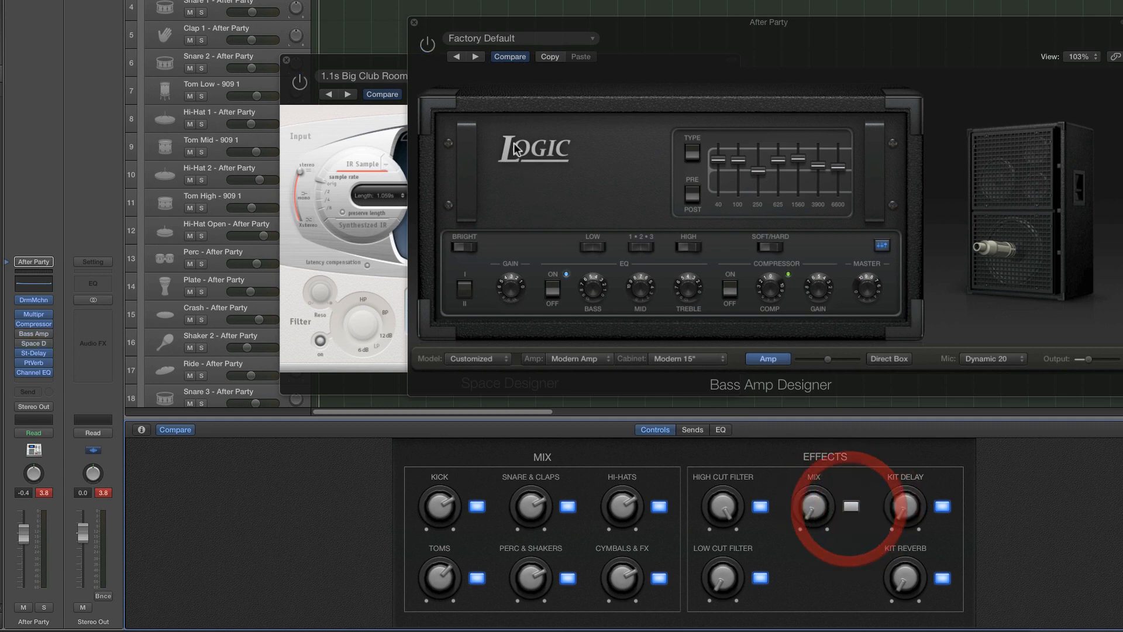
left_click(851, 506)
mouse_move(818, 508)
left_mouse_down()
mouse_move(821, 416)
mouse_move(812, 501)
mouse_move(835, 522)
left_mouse_up()
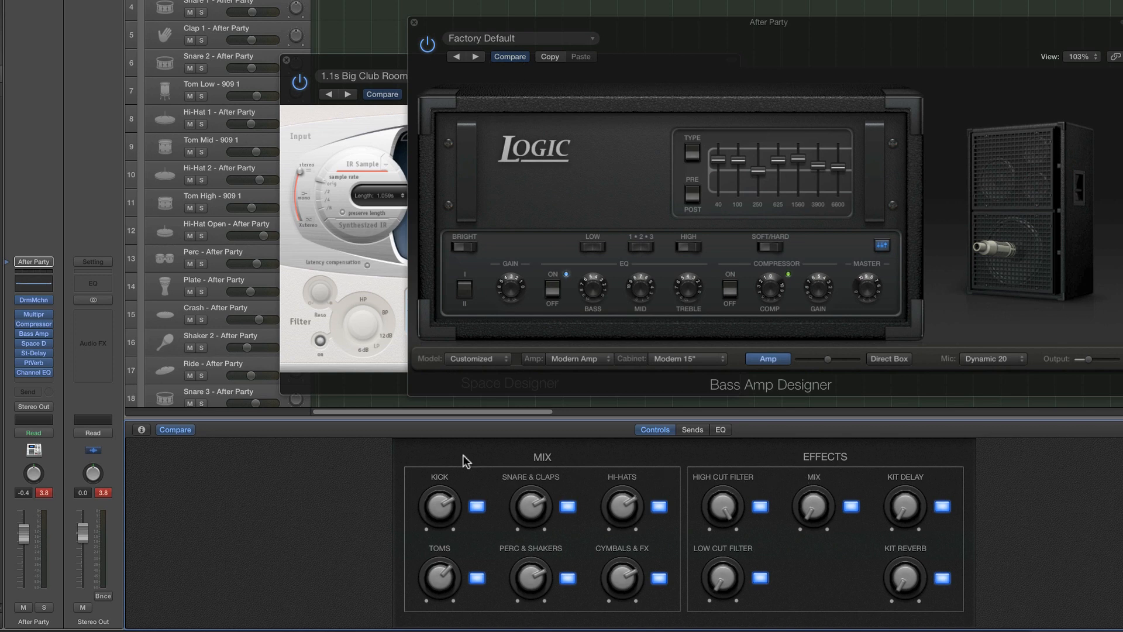
Rename the Mix knob as "clubsound" in the Smart Controls inspector, then hide the inspector
left_click(141, 430)
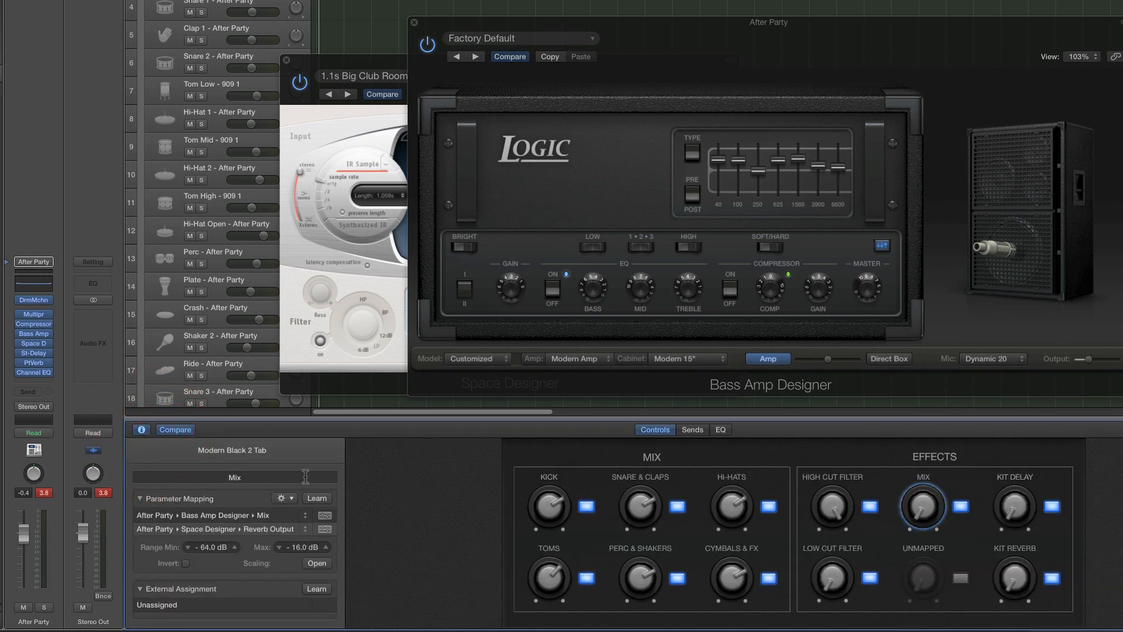
double_click(240, 476)
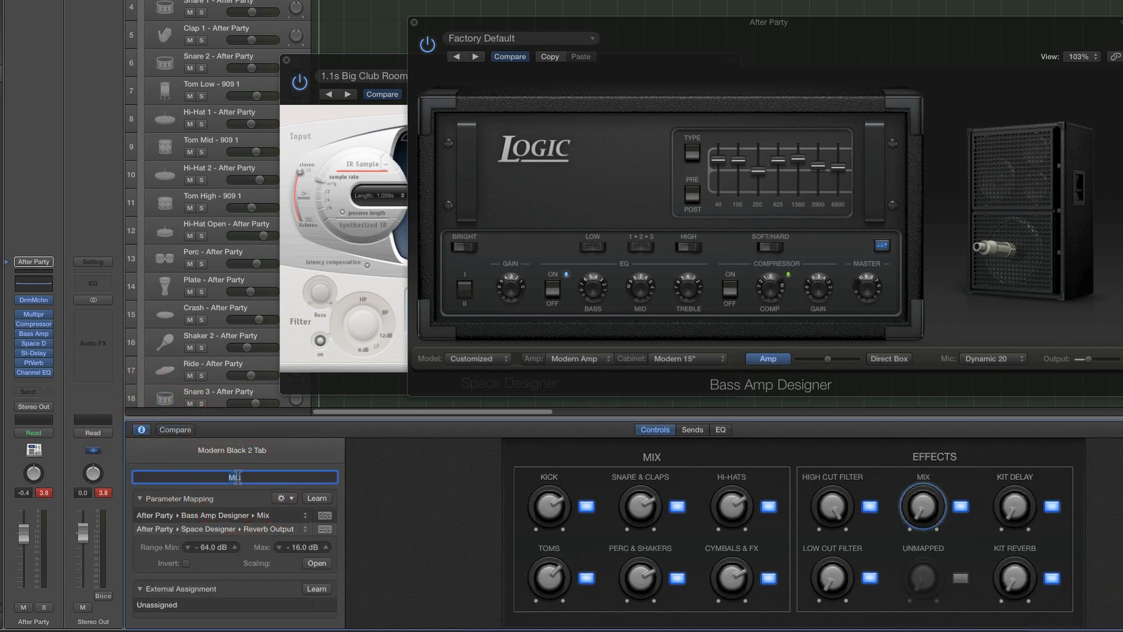
type("clubsound")
key("Return")
left_click(138, 431)
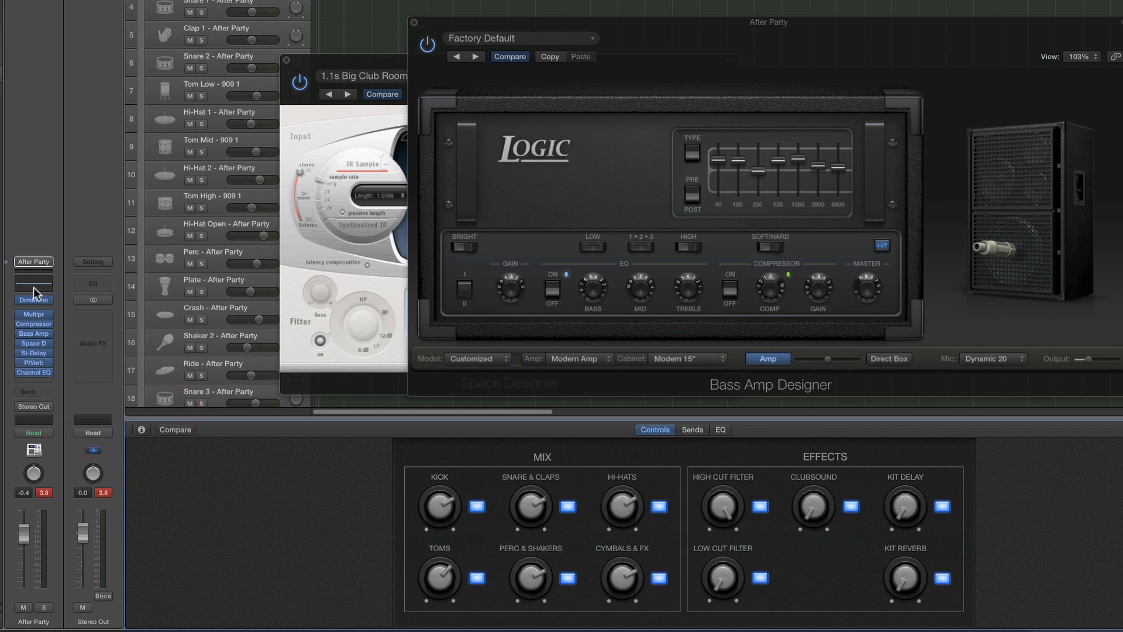
Hide the Smart Controls and open the After Party kit's Drum Machine Designer window, positioning it over the plug-in windows
key("b")
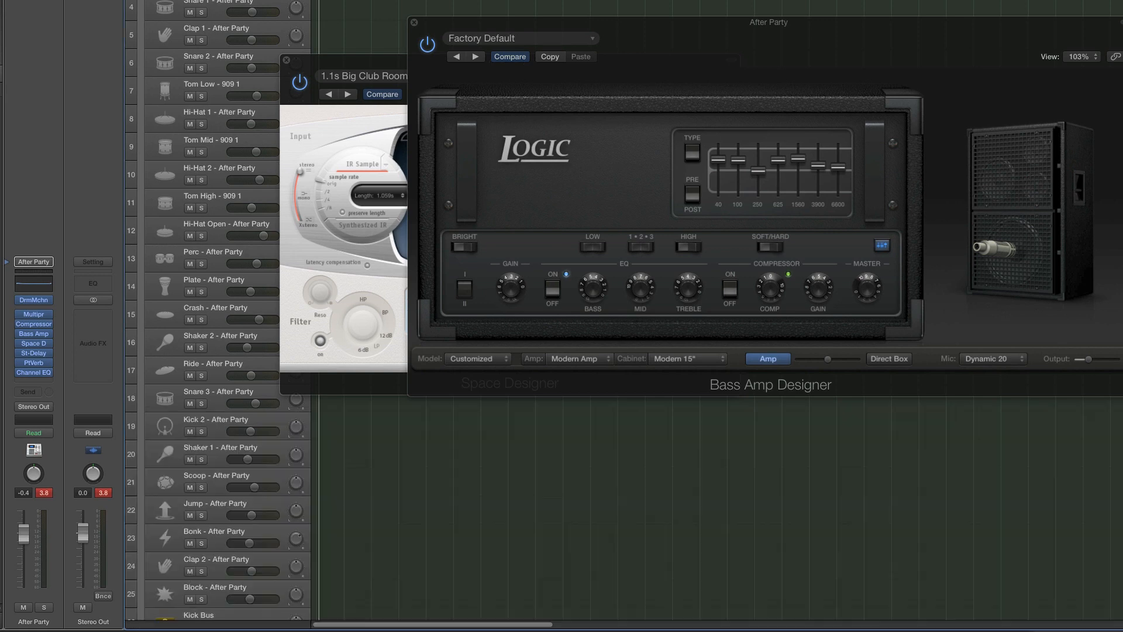
left_click(33, 300)
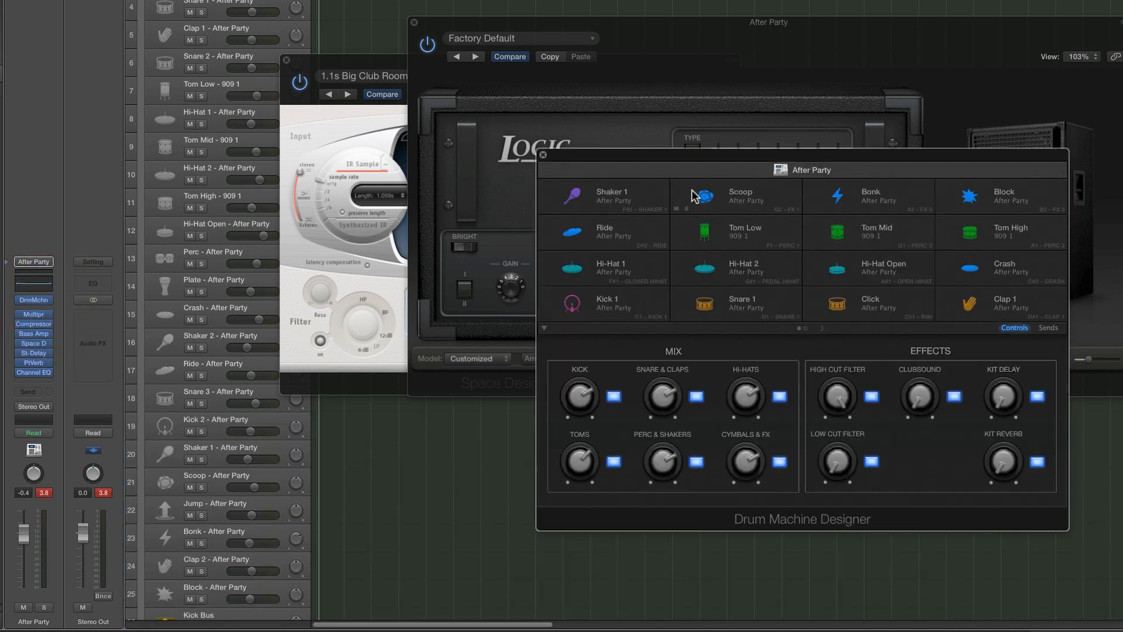
left_click_drag(674, 156, 658, 184)
Test the Clubsound switch and knob in Drum Machine Designer while the kit plays, leaving the switch on
left_click(936, 424)
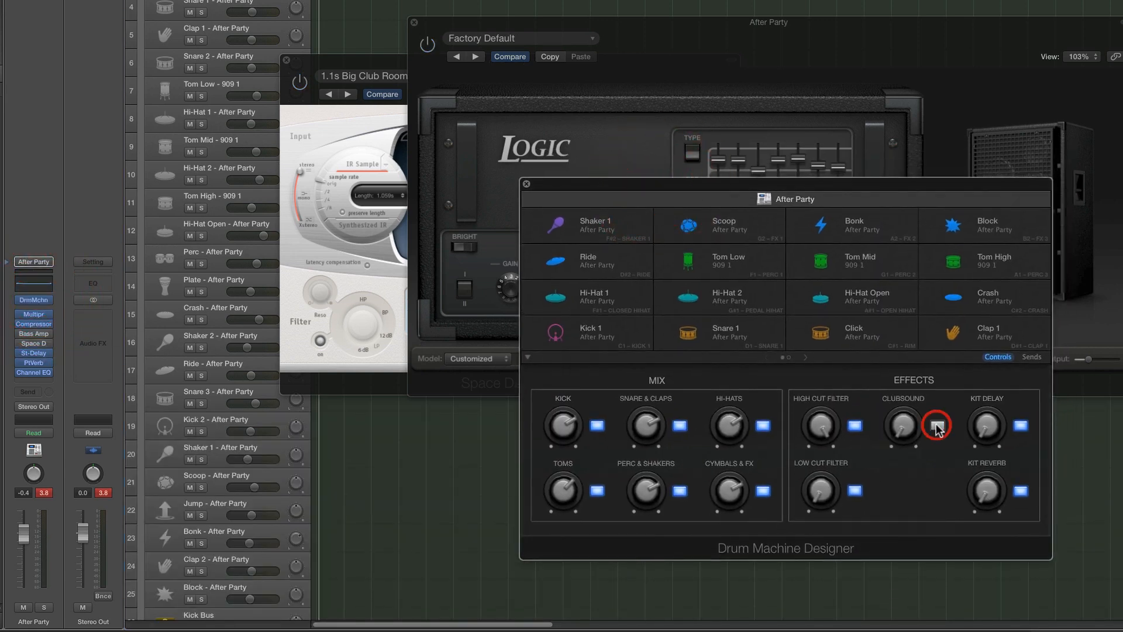
key("space")
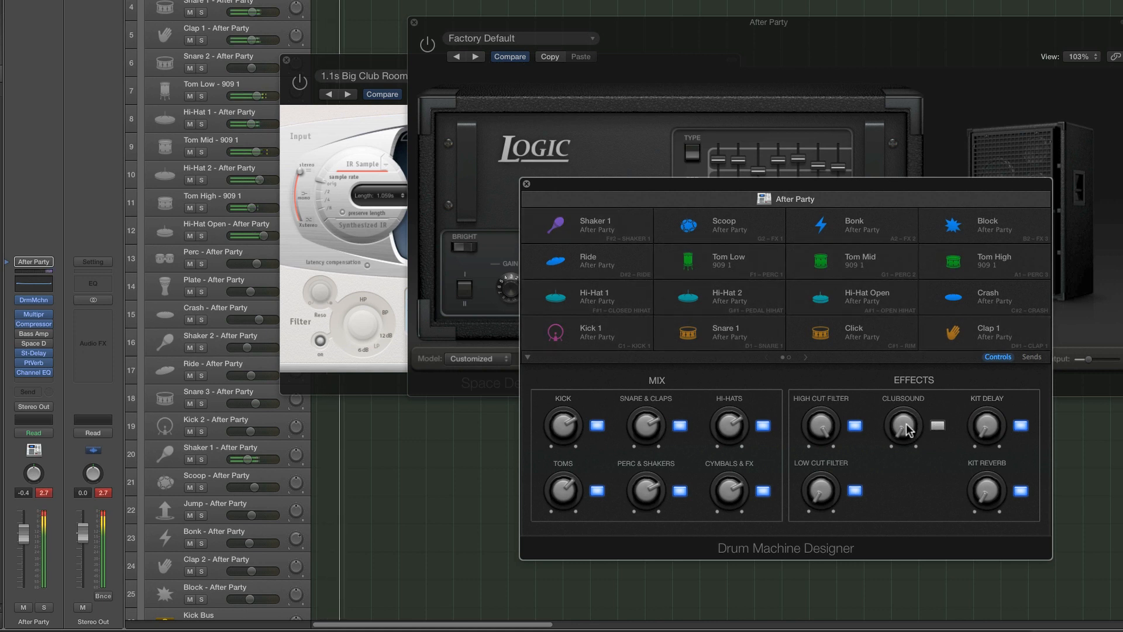
left_click(937, 426)
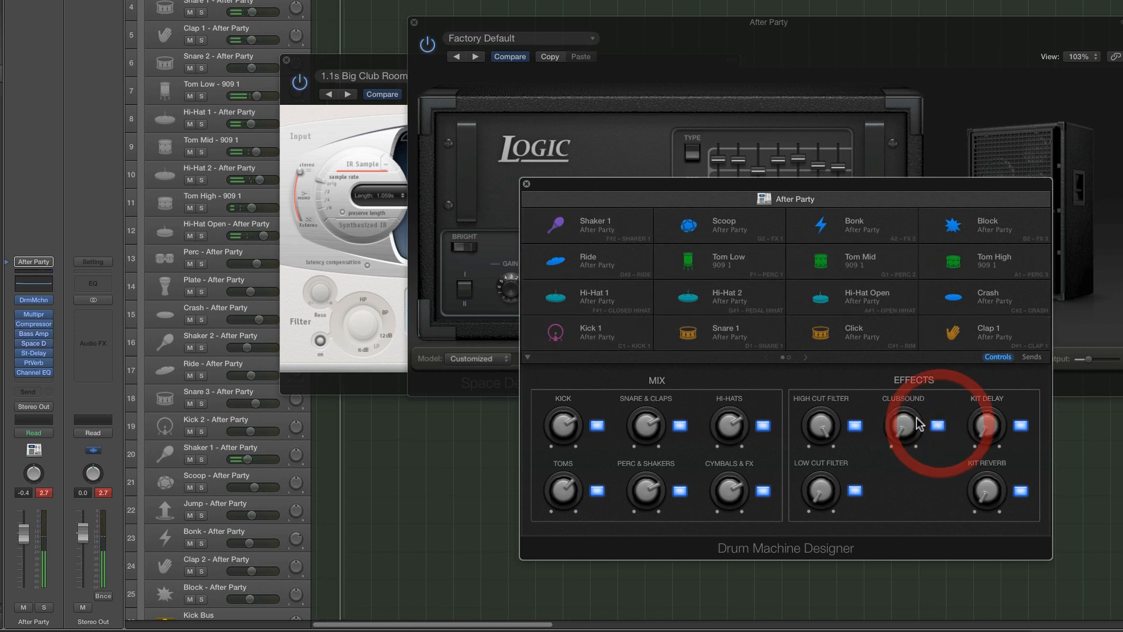
left_click_drag(806, 194, 870, 220)
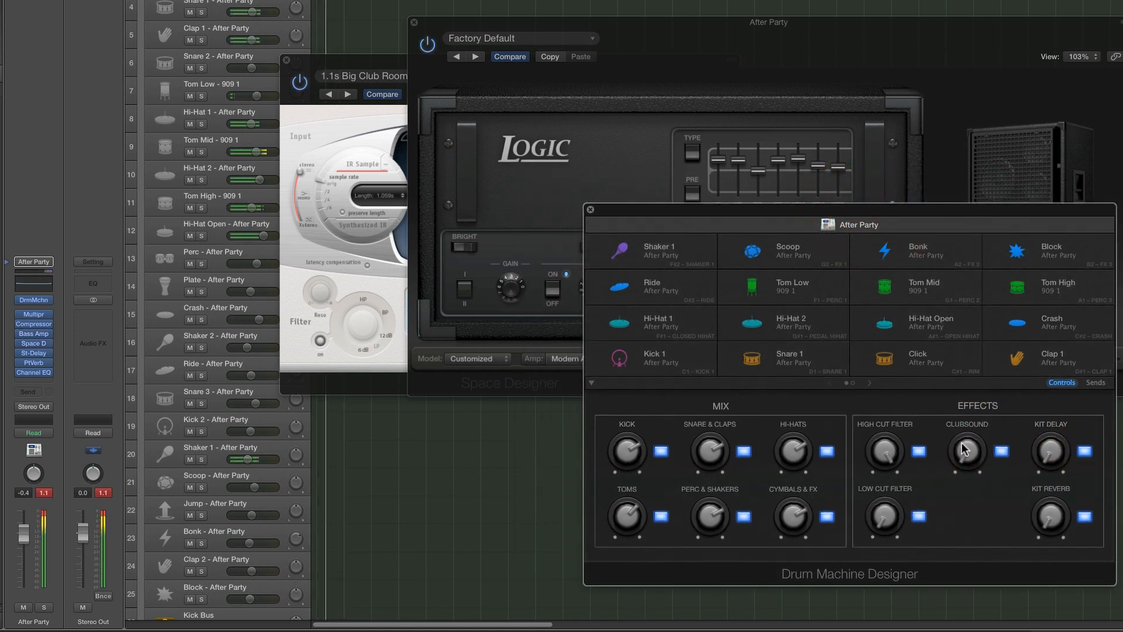
mouse_move(959, 440)
left_mouse_down()
mouse_move(948, 225)
mouse_move(959, 435)
left_mouse_up()
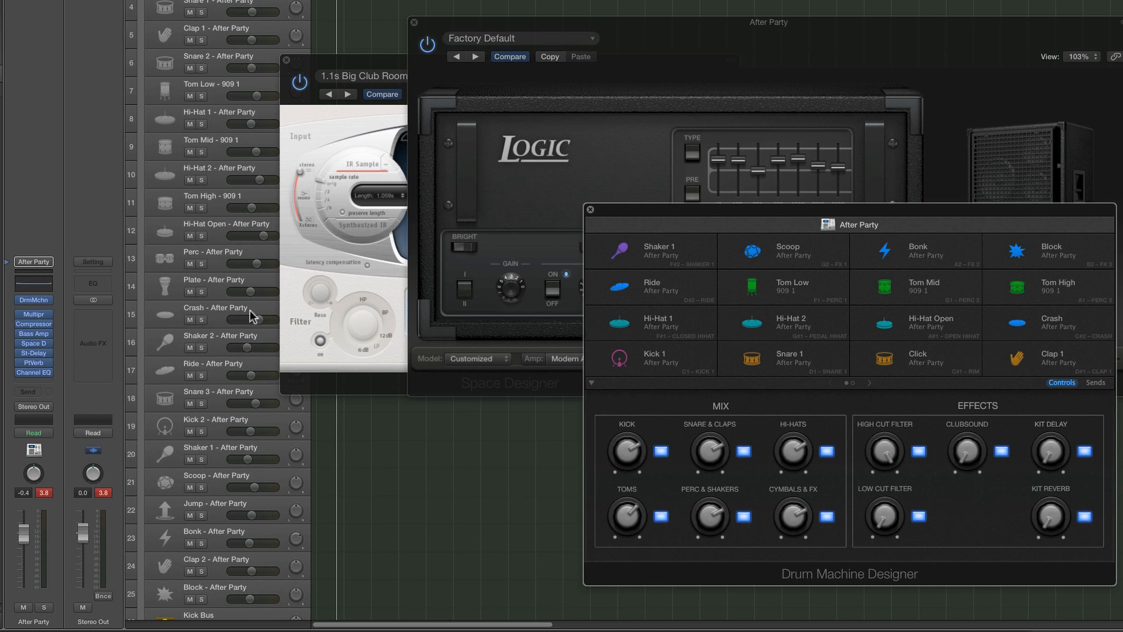
Close the Bass Amp Designer and Space Designer windows and bring back the Smart Controls with the mapping inspector shown
key("b")
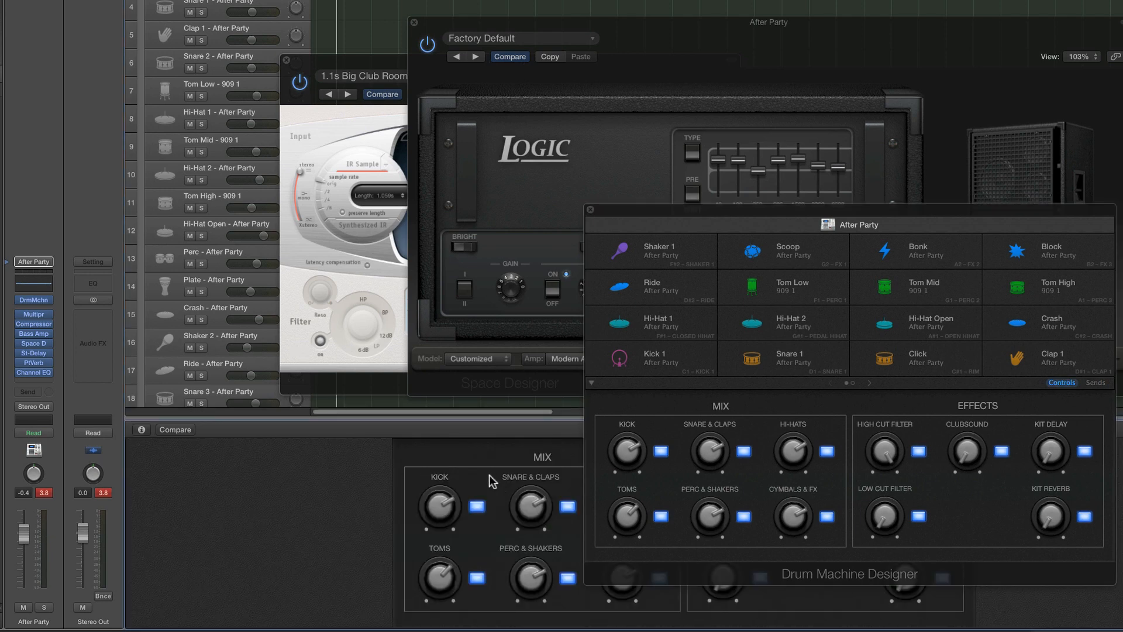
left_click_drag(659, 212, 694, 63)
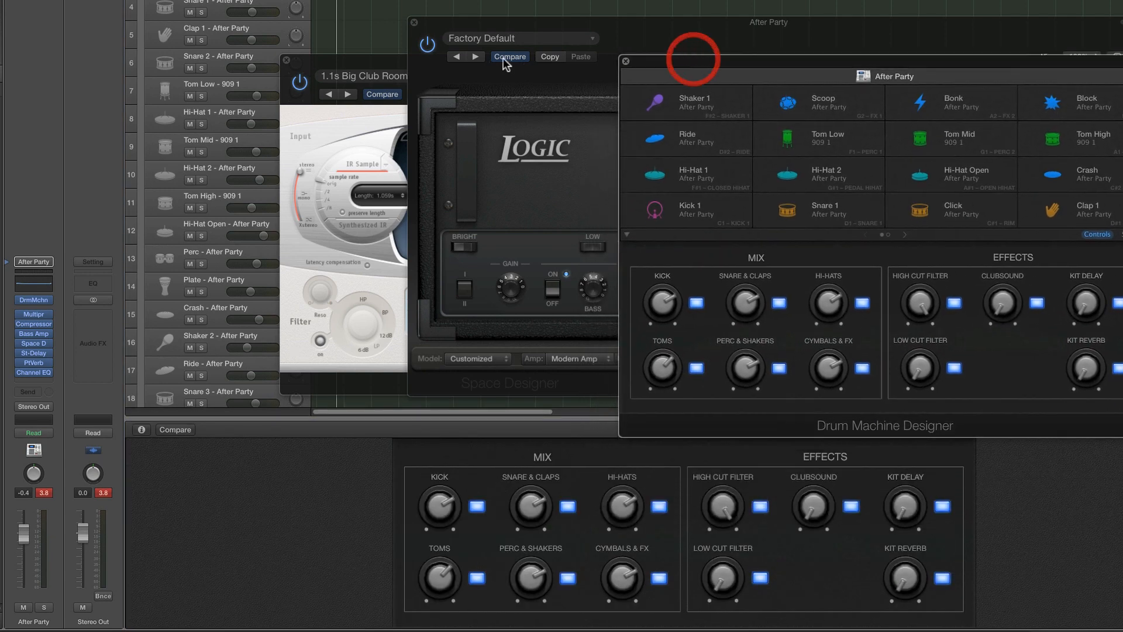
left_click(414, 22)
left_click(287, 60)
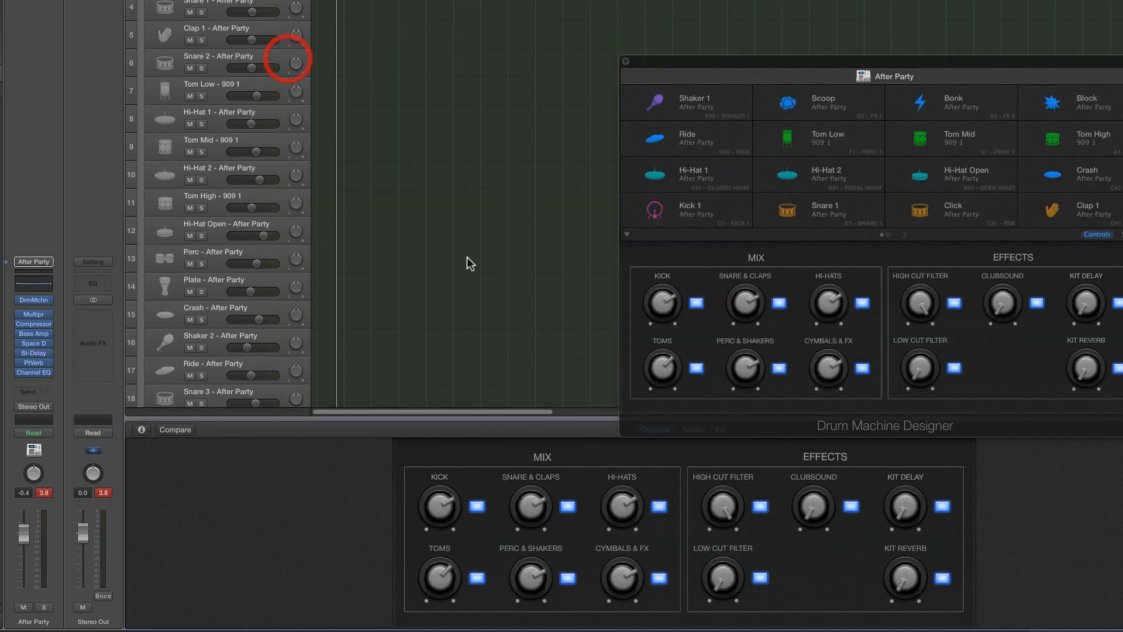
left_click(141, 429)
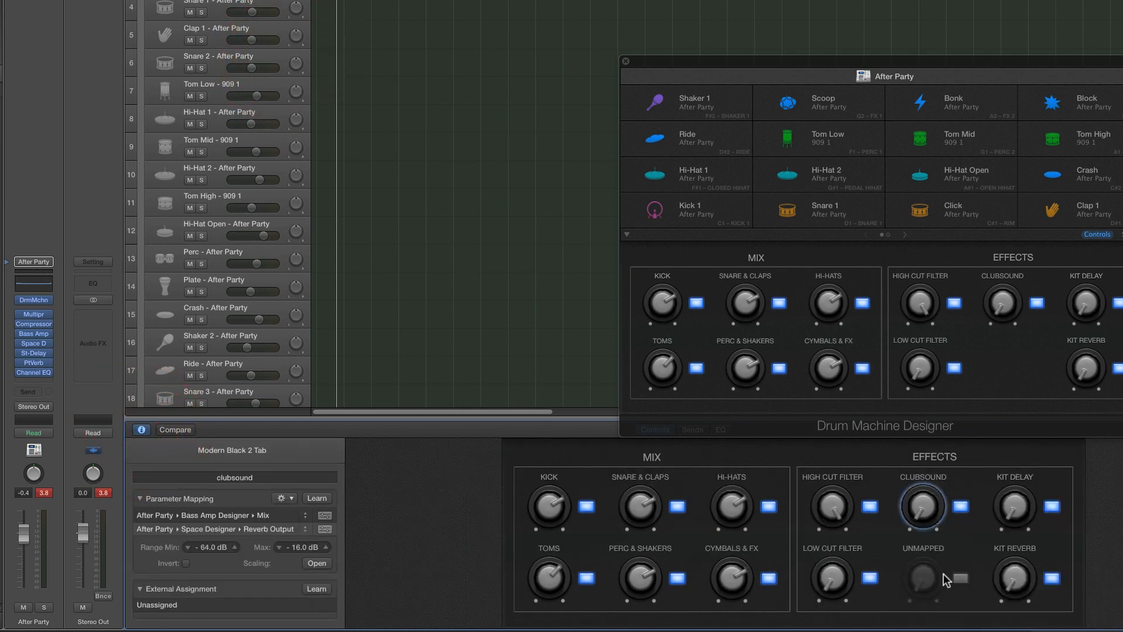
Map the unmapped Effects knob to the comp track's Volume using Parameter Mapping Learn
left_click(924, 577)
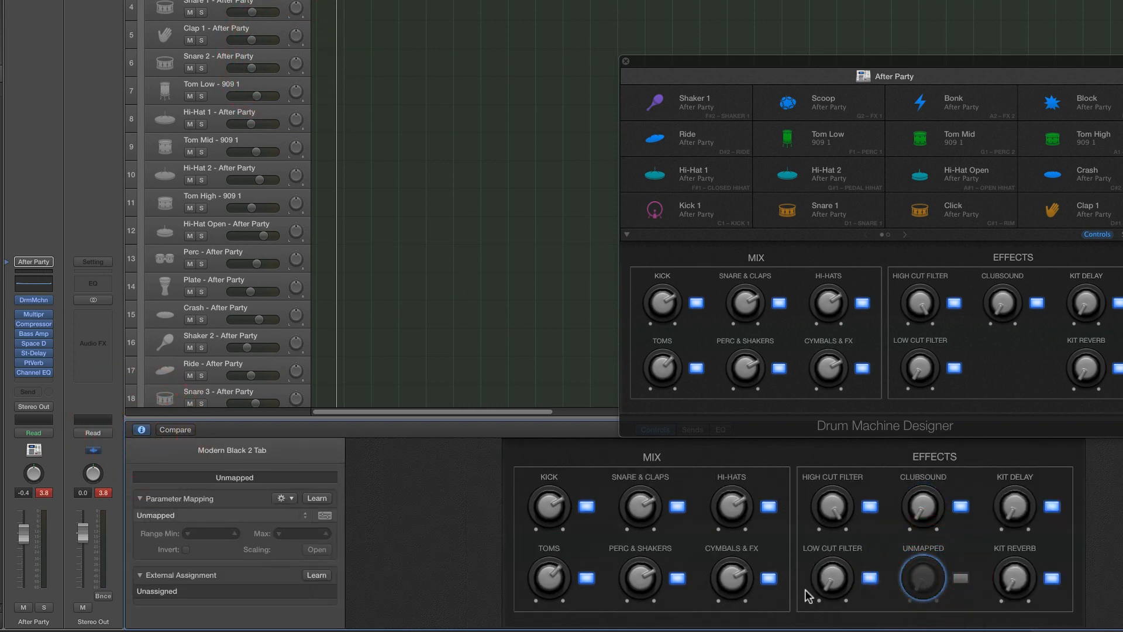
scroll(354, 359, "down", 10)
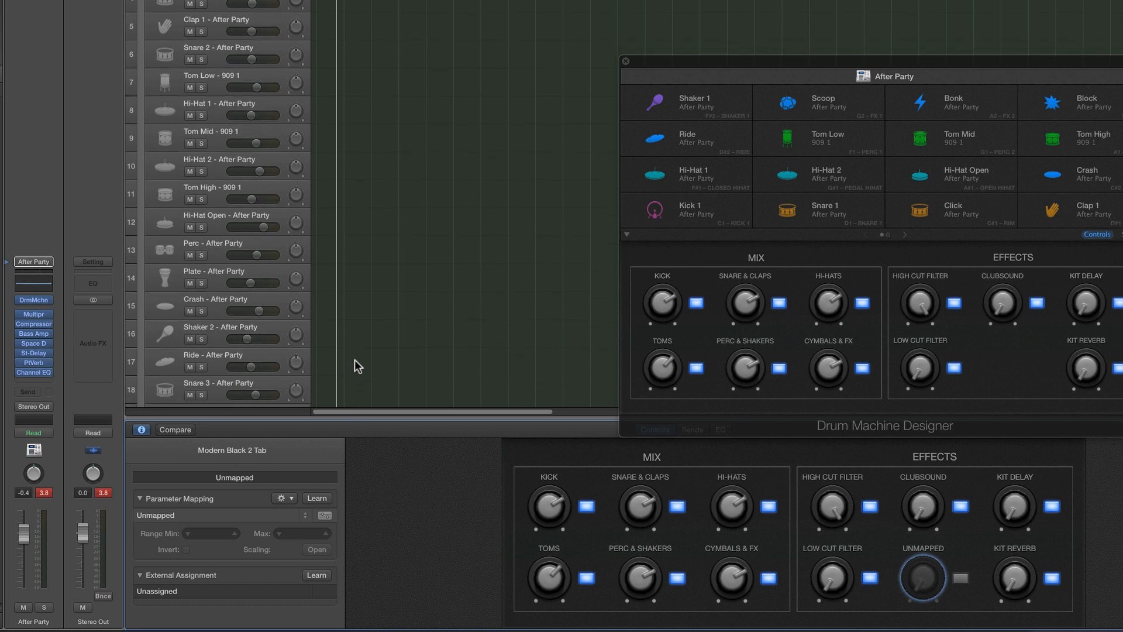
scroll(246, 336, "down", 5)
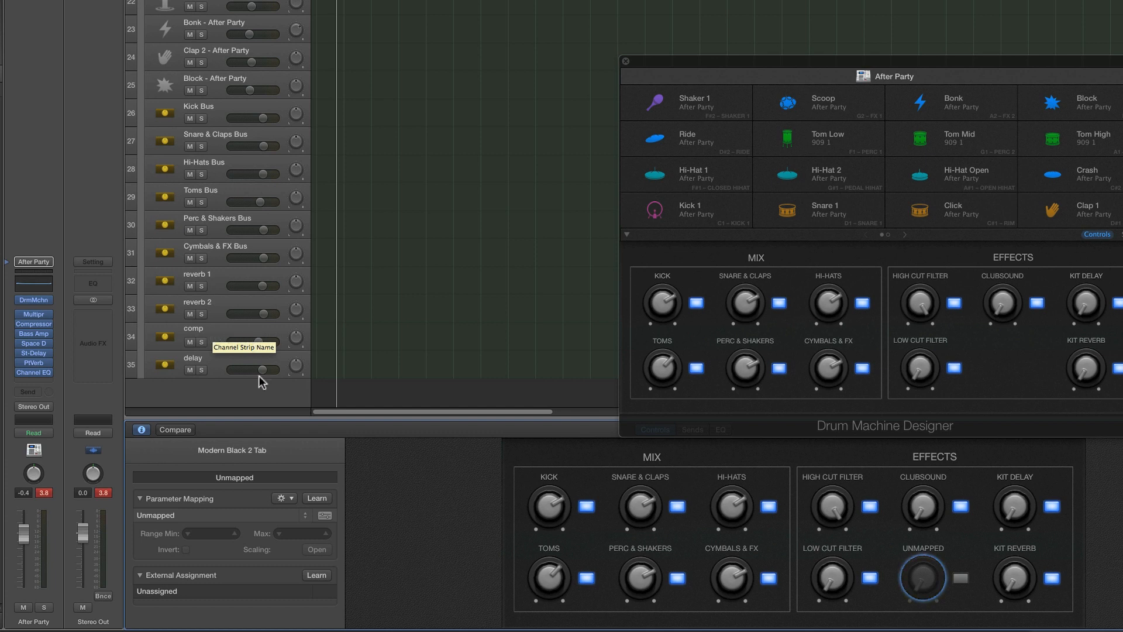
left_click(317, 497)
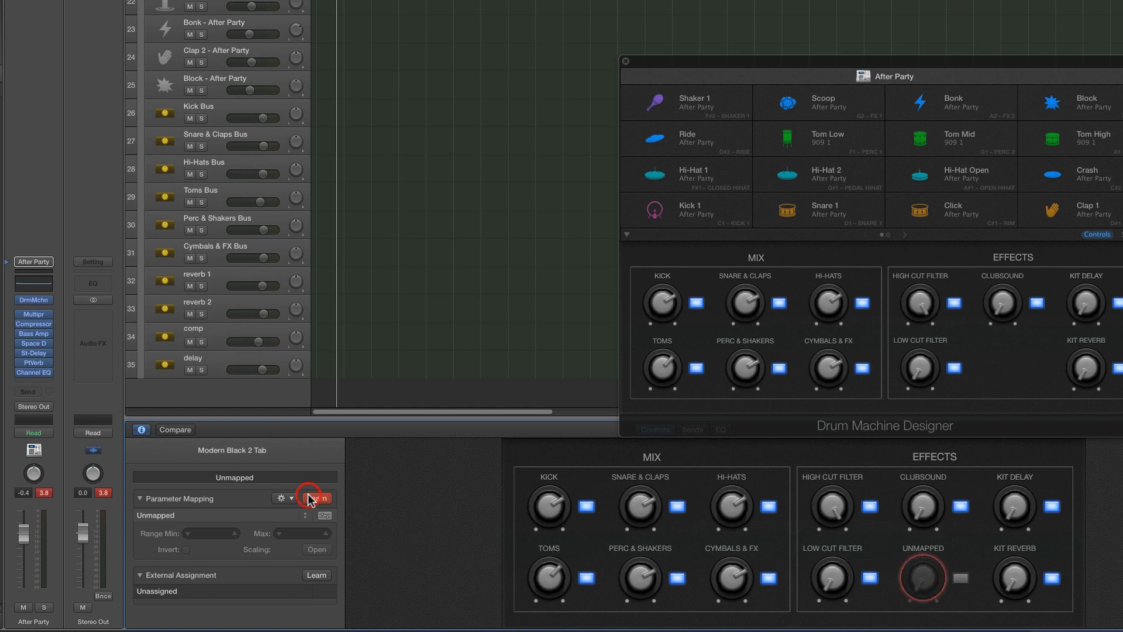
left_click(257, 342)
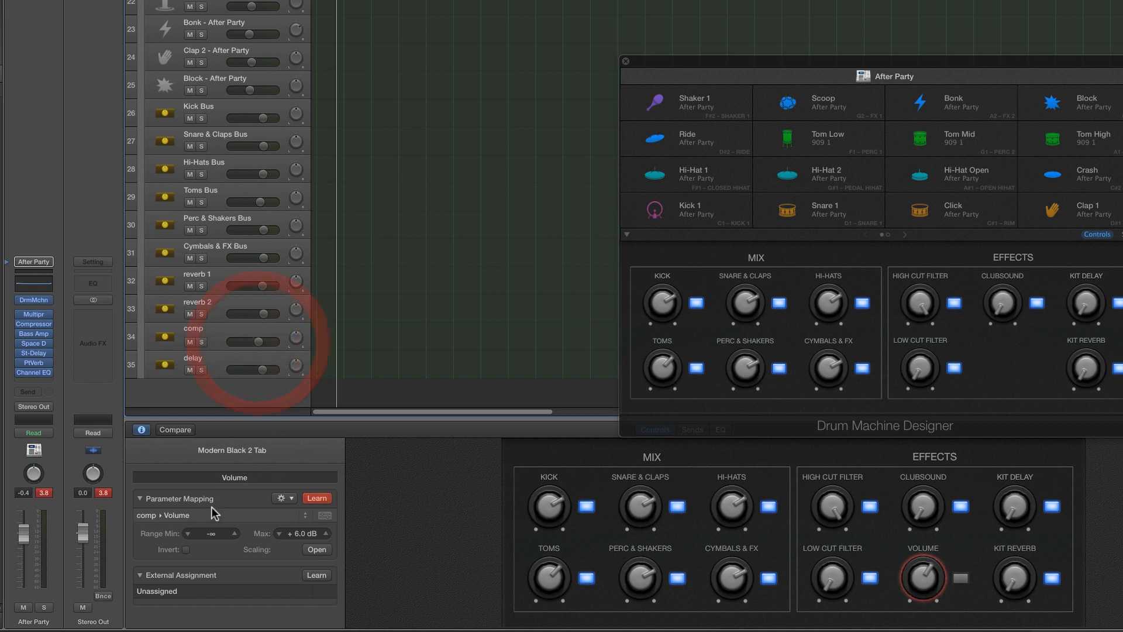
left_click(324, 501)
Rename the Volume knob as "parallel comp" in the Smart Controls inspector
double_click(231, 477)
type("paral")
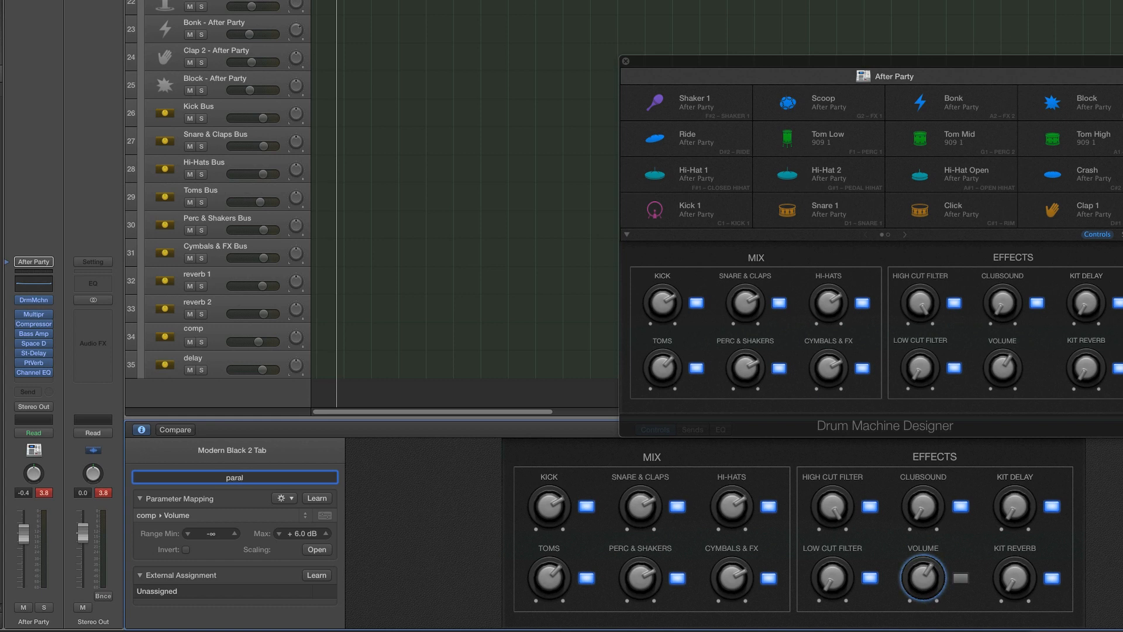
type("lel comp")
key("Return")
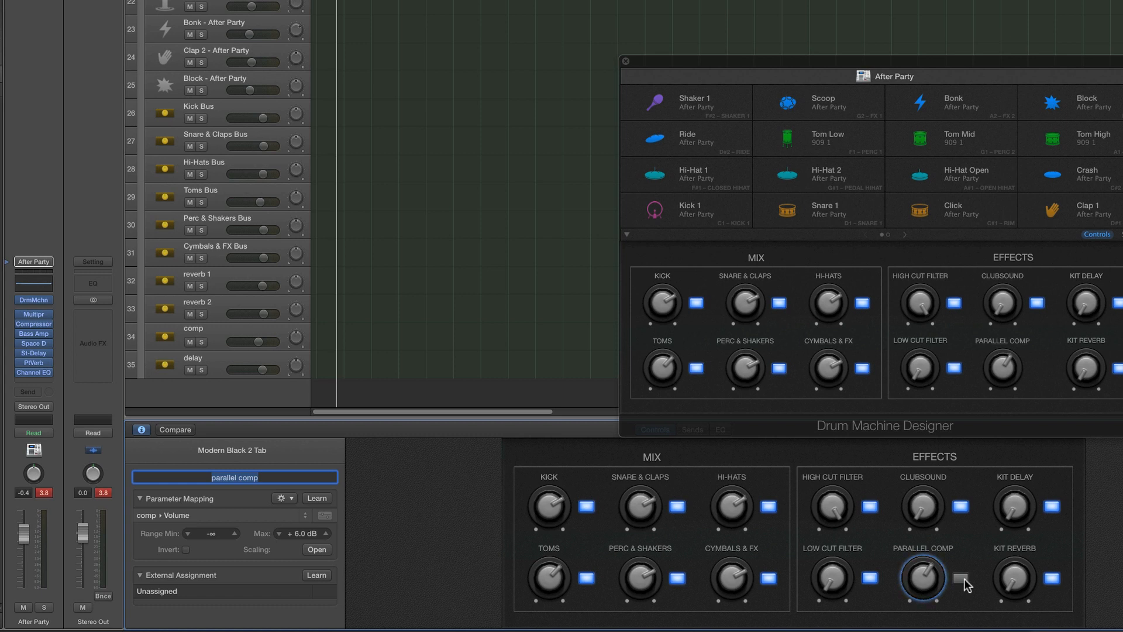
Map the switch beside the Parallel Comp knob to the comp track's Mute with Invert enabled, and toggle it to check
left_click(962, 578)
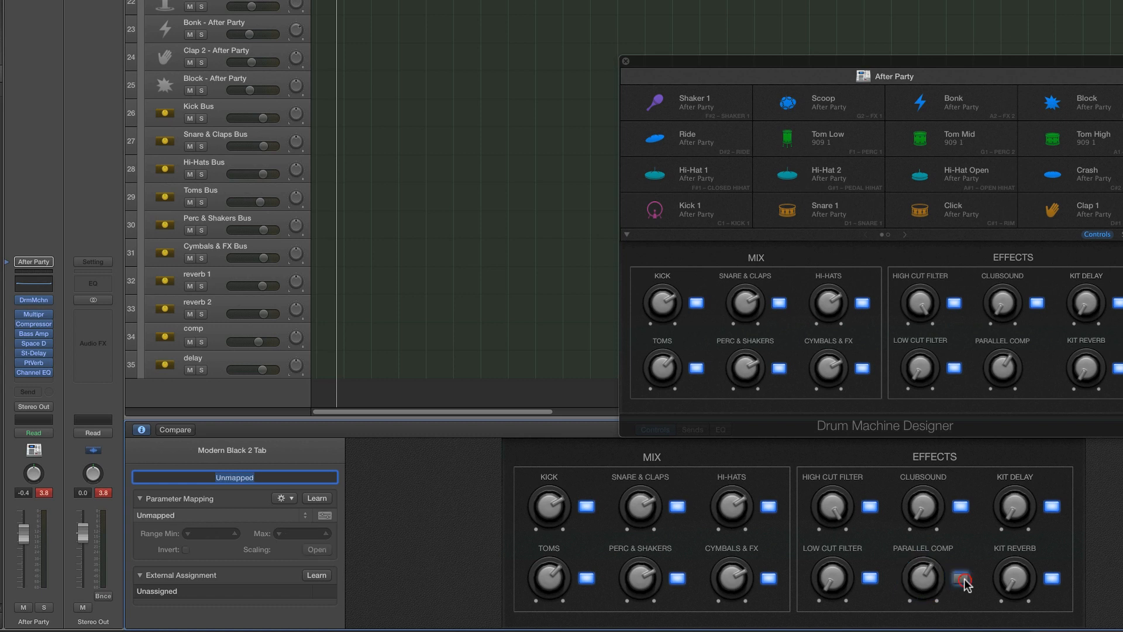
left_click(314, 497)
left_click(189, 342)
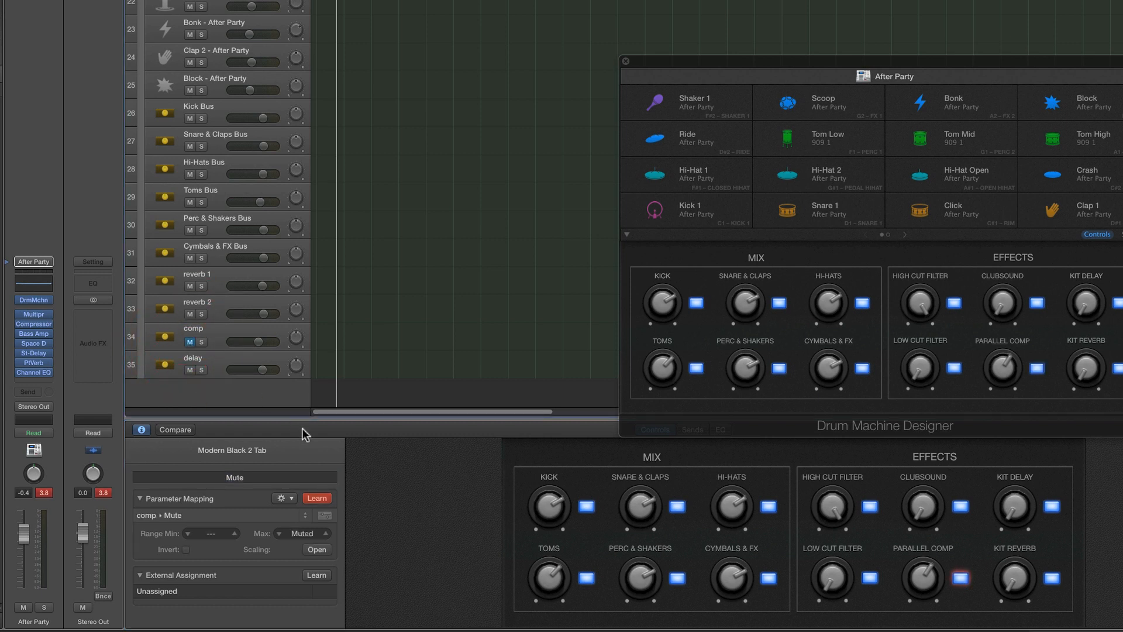
left_click(317, 498)
left_click(187, 549)
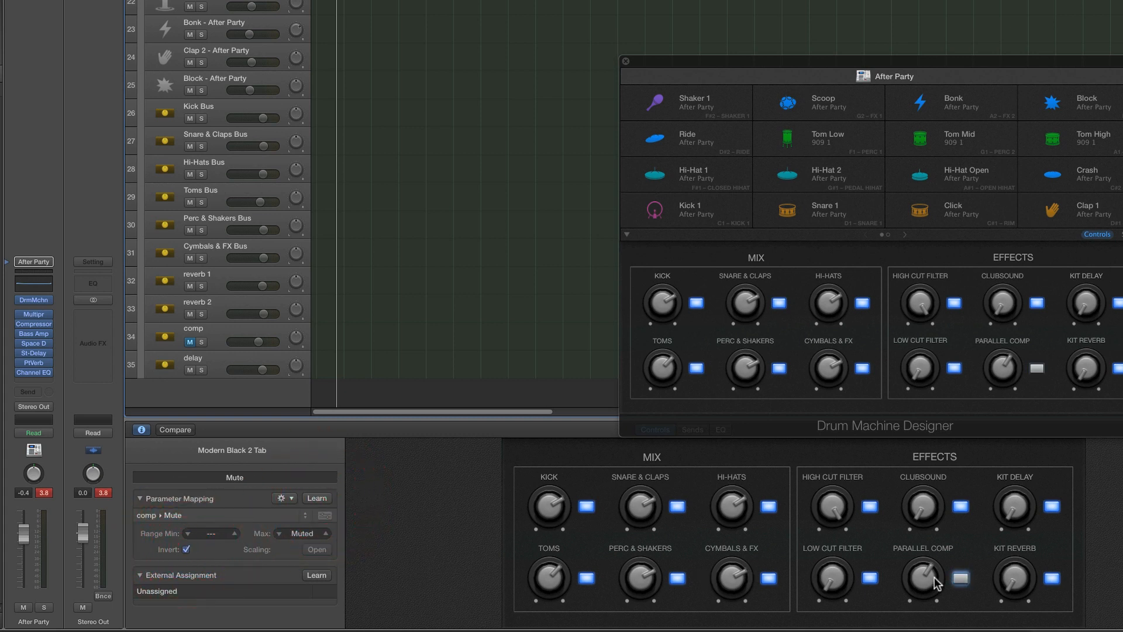
left_click(961, 578)
left_click(961, 579)
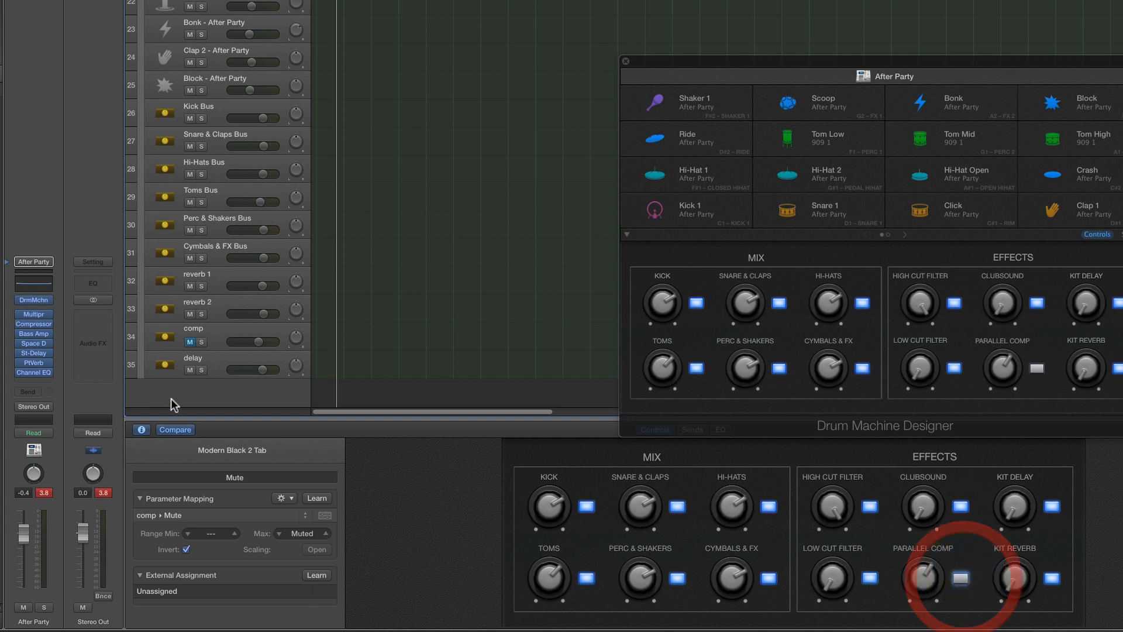
left_click(903, 575)
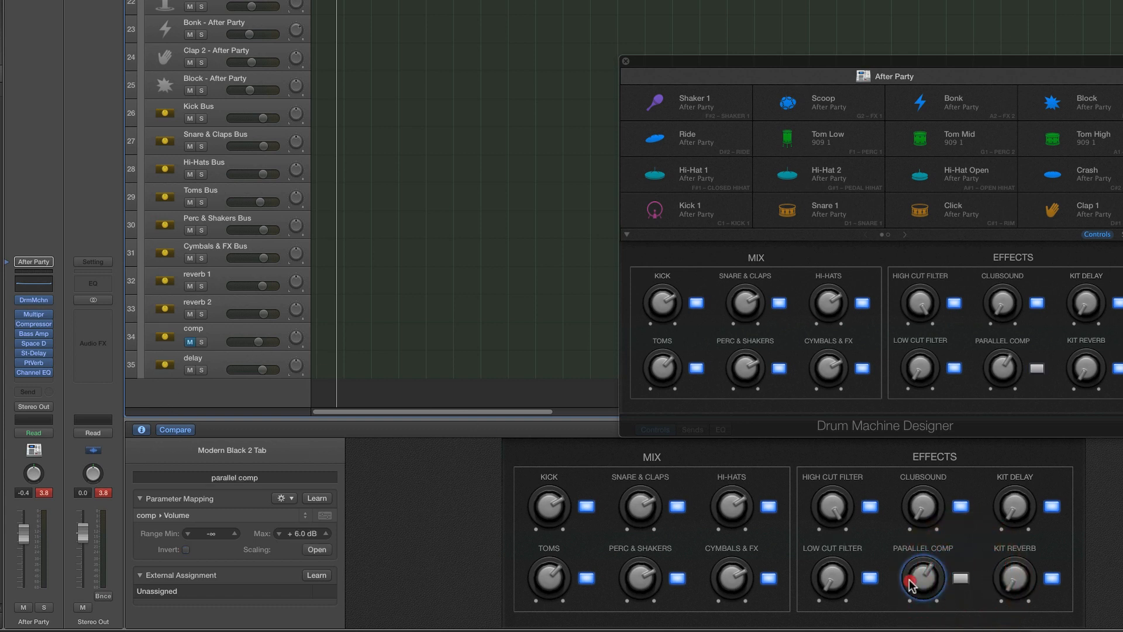
Replace the Smart Controls with the mixer and select the comp channel strip, keeping the whole Drum Machine Designer window in view
left_click(142, 430)
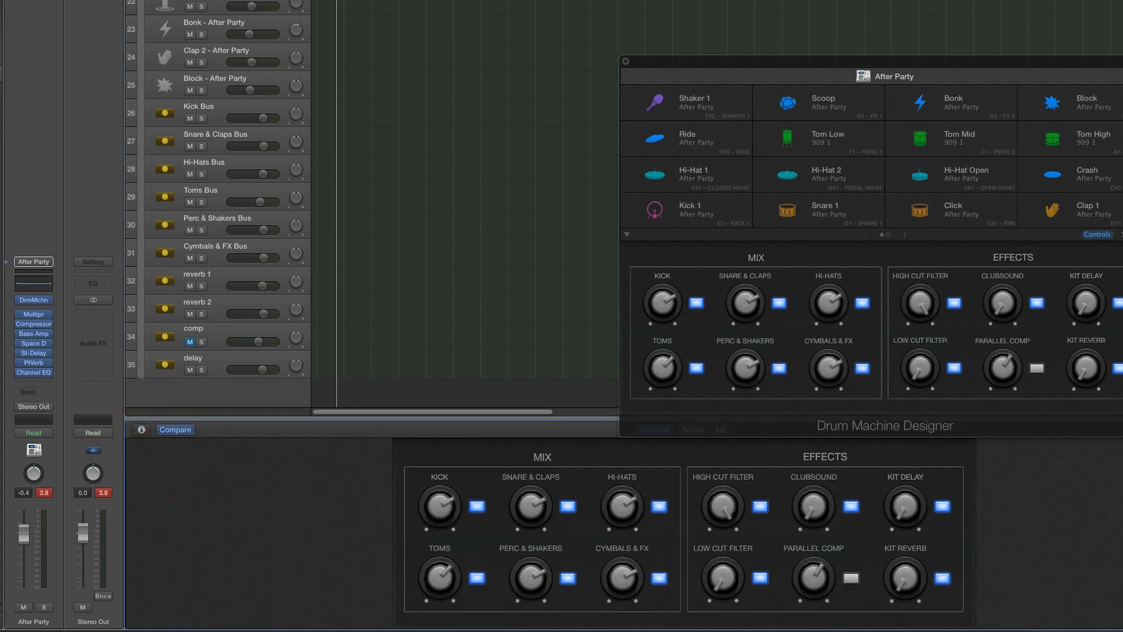
key("b")
key("x")
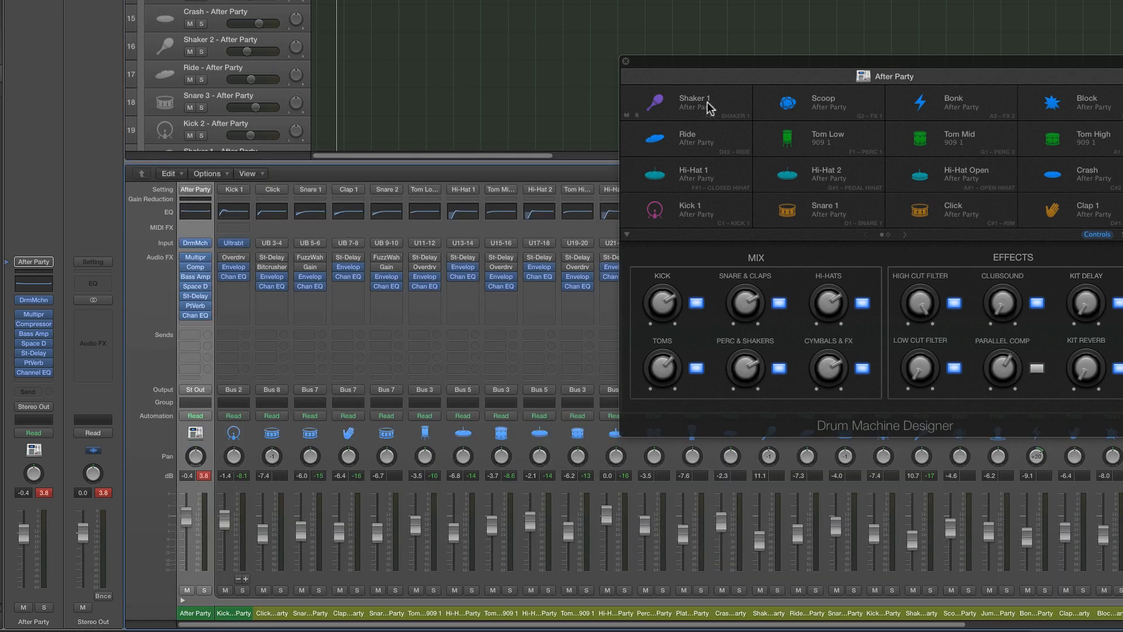
left_click_drag(682, 62, 450, 1)
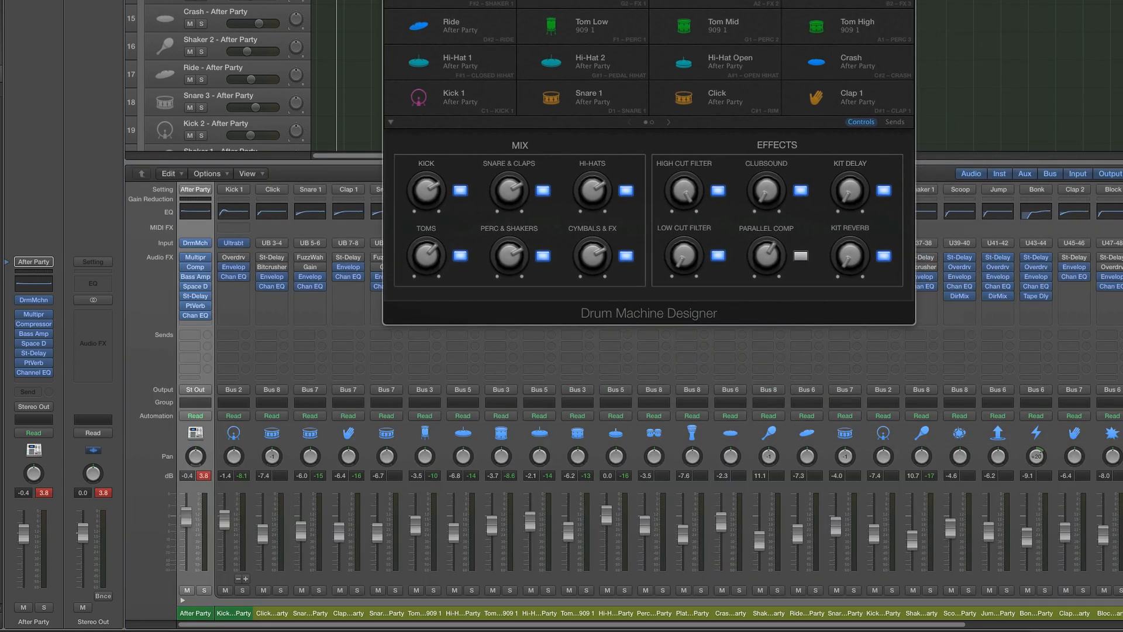
left_click(1038, 624)
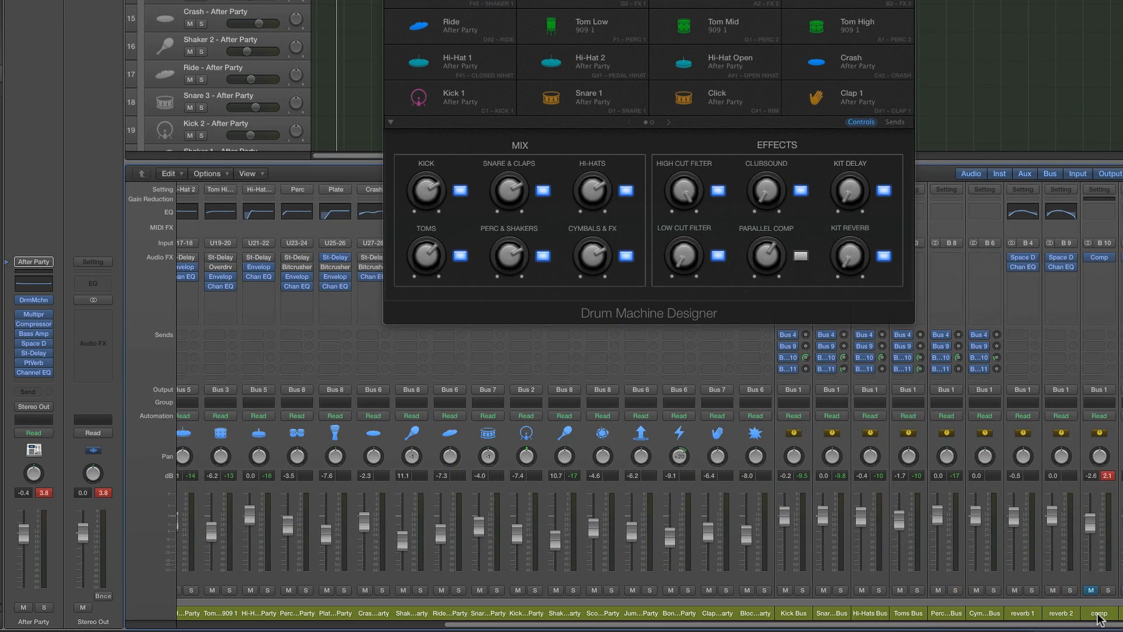
left_click(1099, 613)
left_click_drag(649, 1, 677, 149)
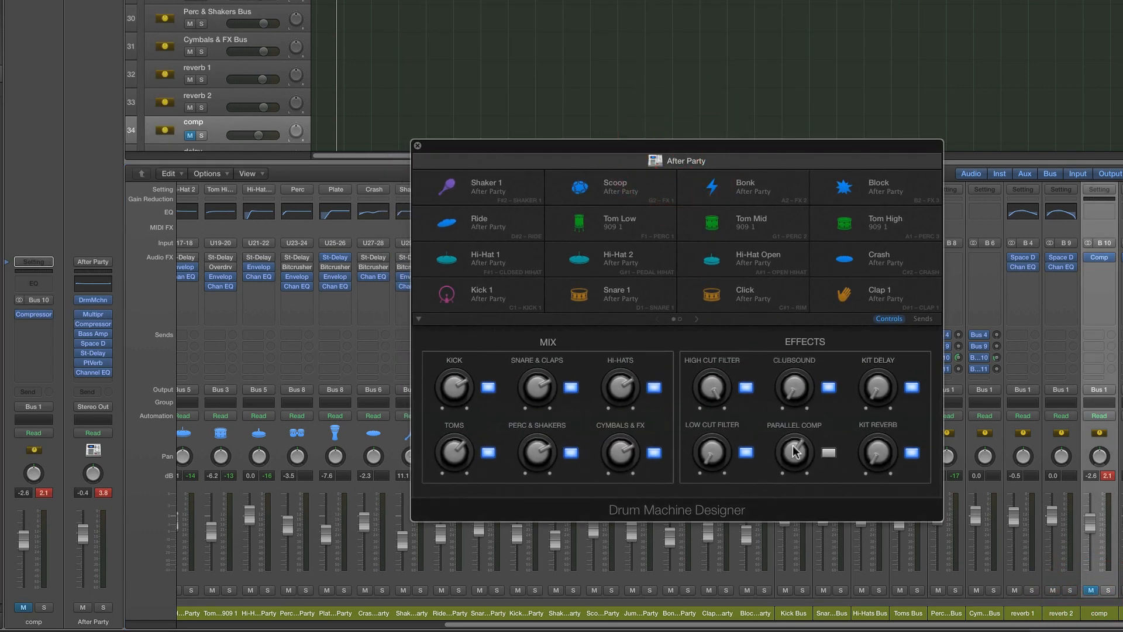
Test the Parallel Comp knob and switch in Drum Machine Designer, turning the knob fully down and leaving the switch off
left_click_drag(798, 453, 793, 478)
left_click_drag(798, 470, 813, 505)
left_click(828, 453)
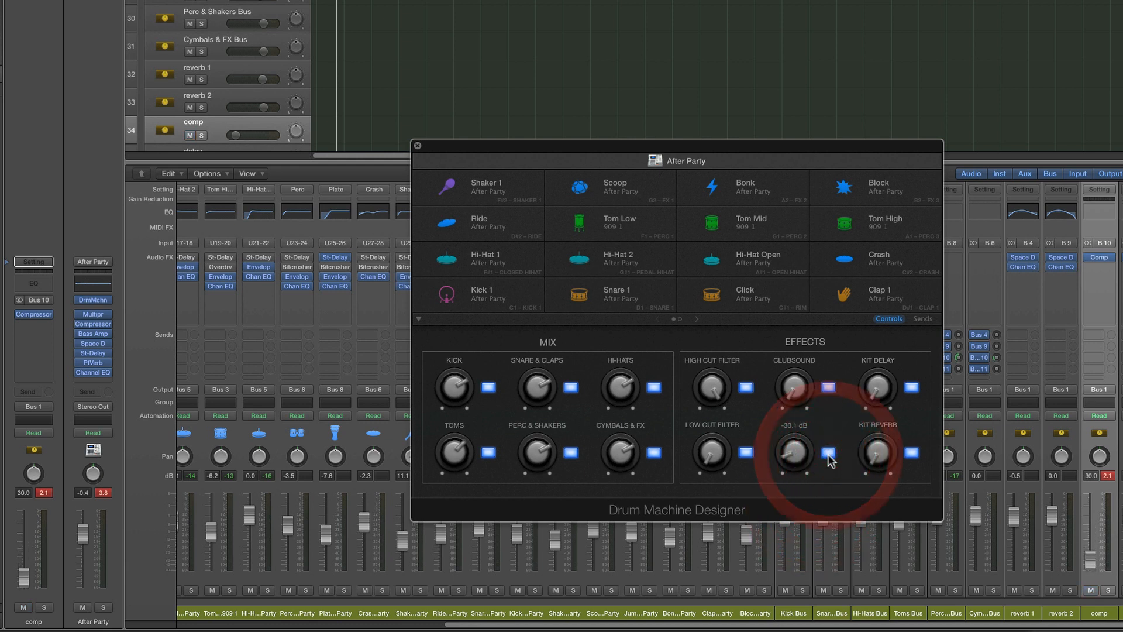
left_click(828, 454)
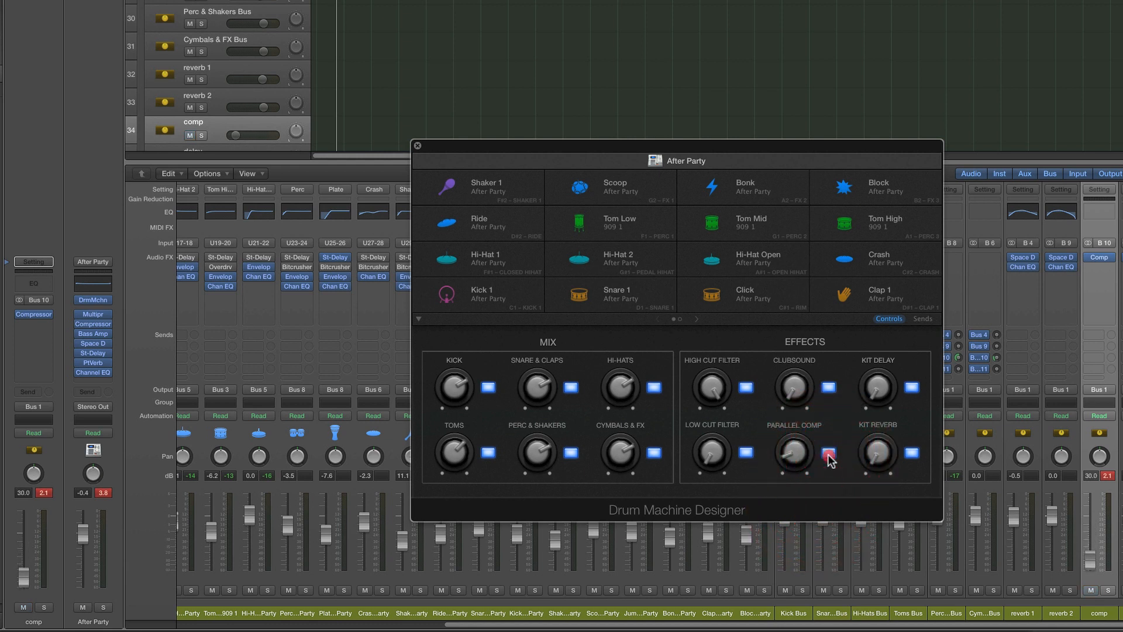
left_click(828, 454)
left_click_drag(796, 462, 799, 491)
left_click(829, 454)
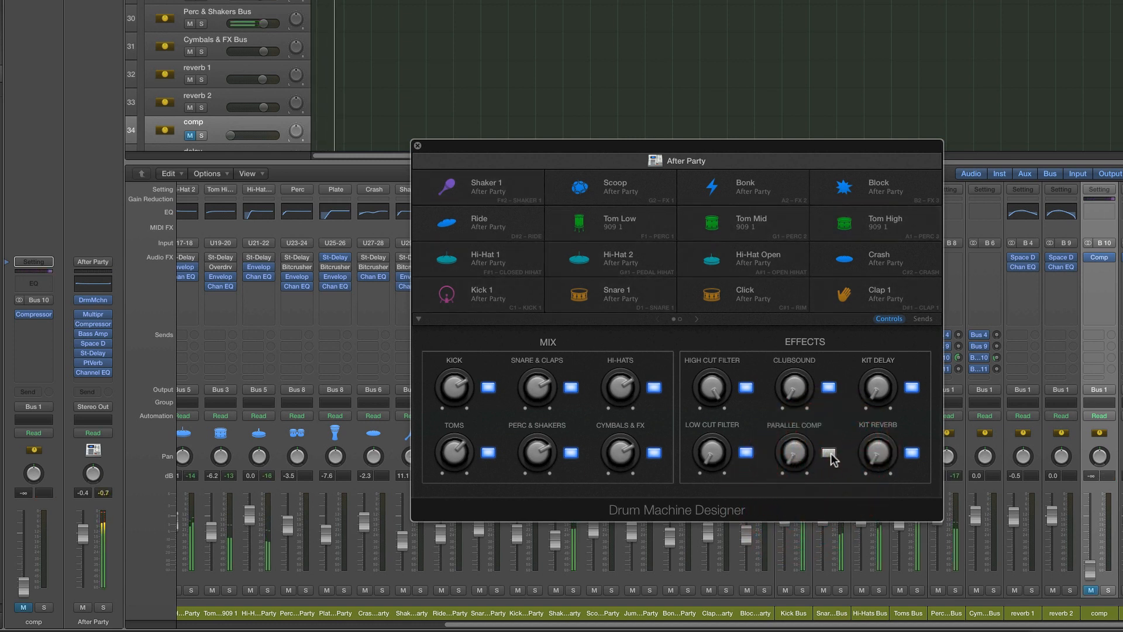
Switch Clubsound off and Parallel Comp on during playback, and raise the Parallel Comp knob to about -2.8 dB
left_click(829, 387)
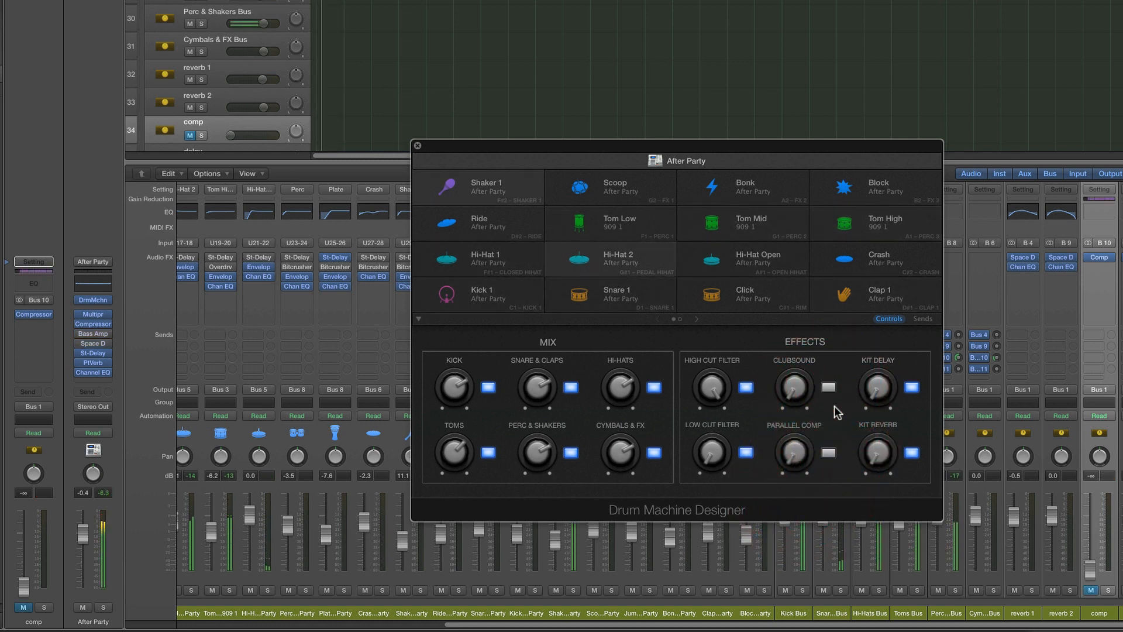
left_click(828, 454)
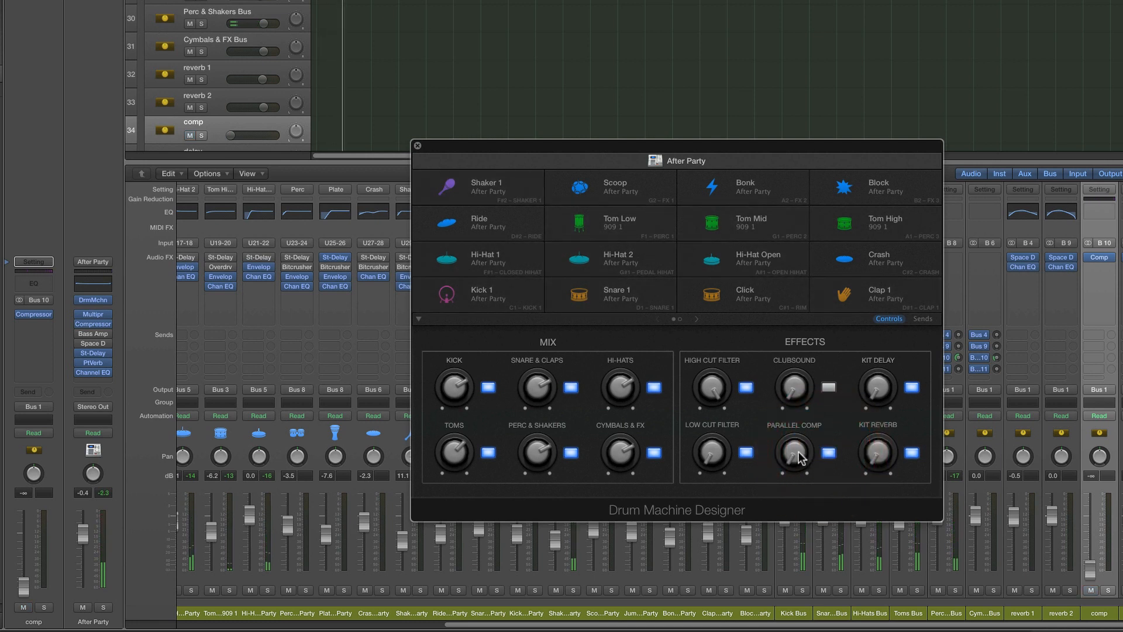
left_click(795, 383)
left_click_drag(796, 384, 793, 328)
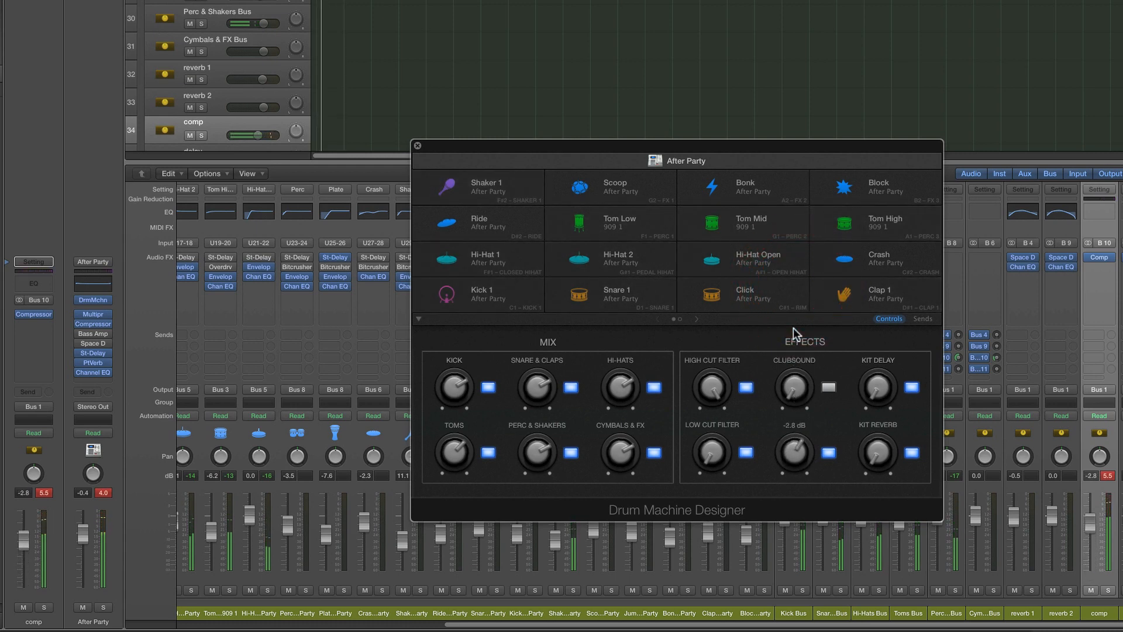
Move the Drum Machine Designer window clear of the channel strips, return to the first strips and hide the mixer
left_click_drag(552, 160, 544, 3)
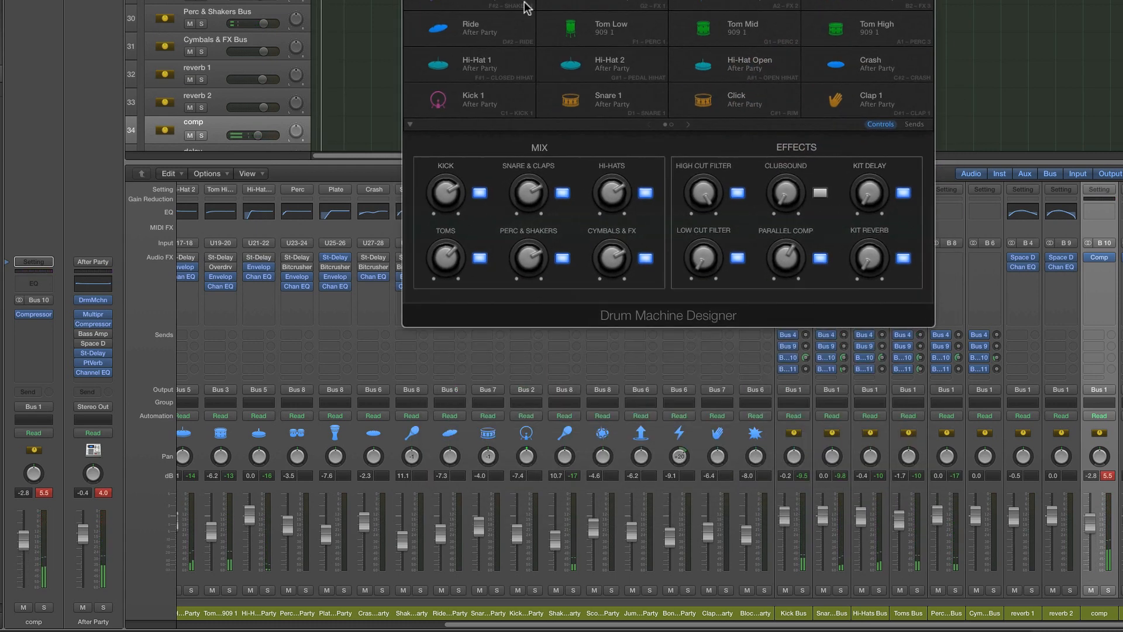
left_click(181, 624)
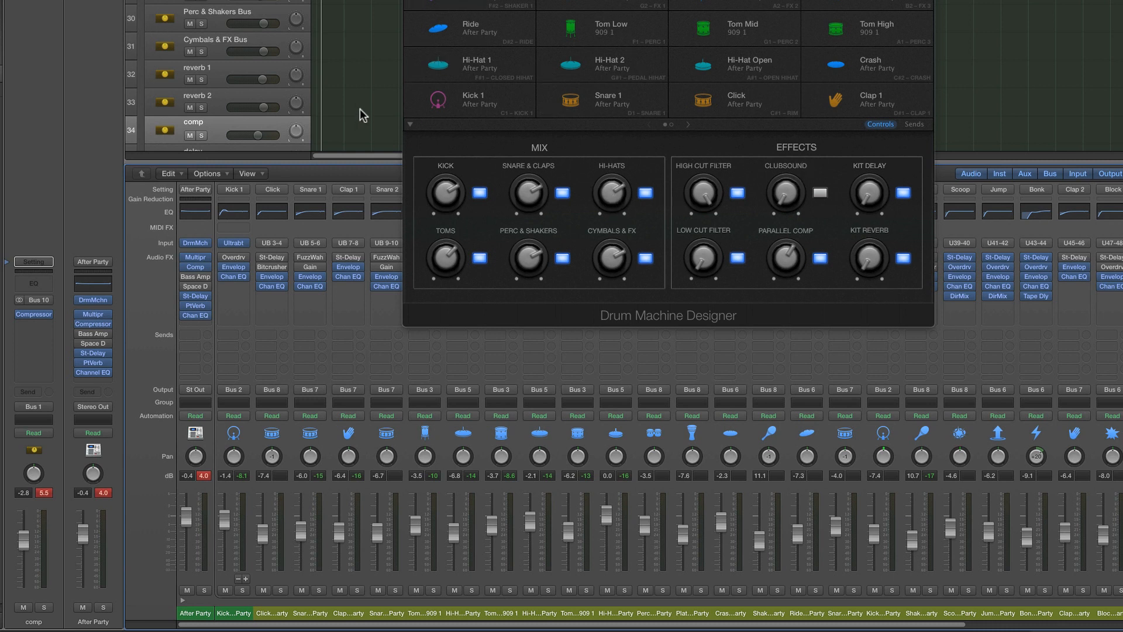
key("x")
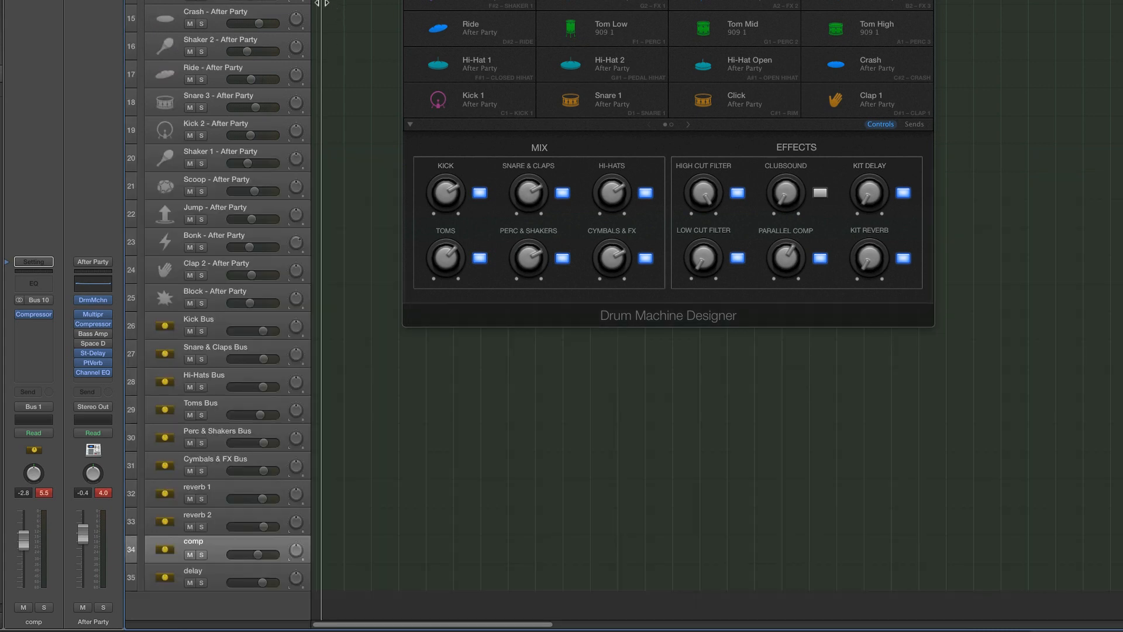
Collapse the After Party track stack, close the Drum Machine Designer window and select the After Party track
scroll(241, 2, "up", 5)
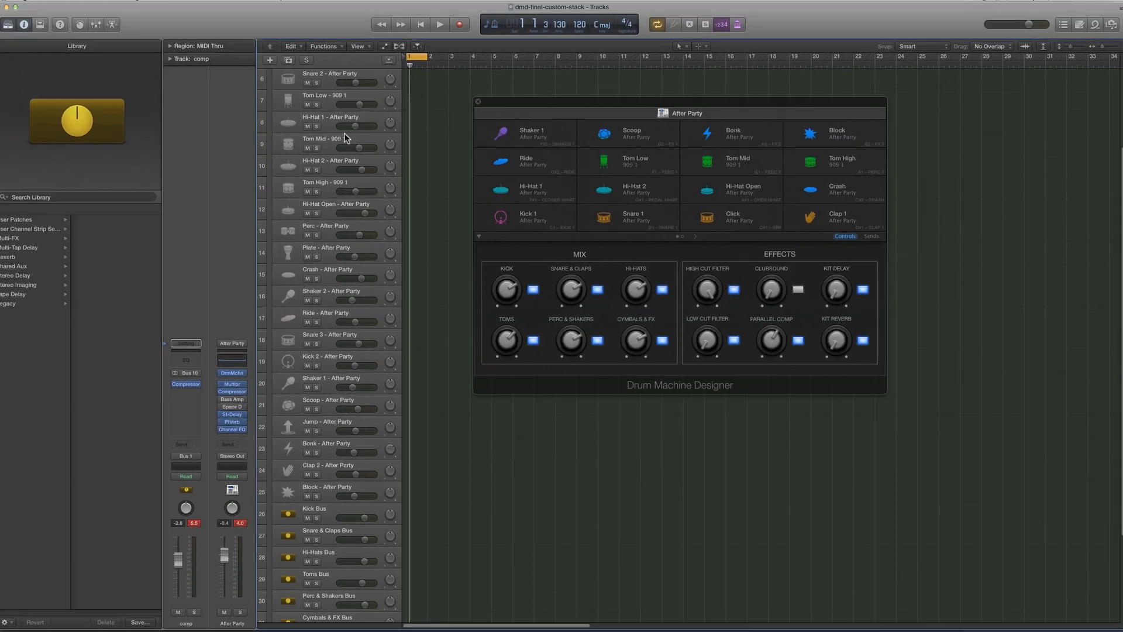
scroll(345, 138, "up", 5)
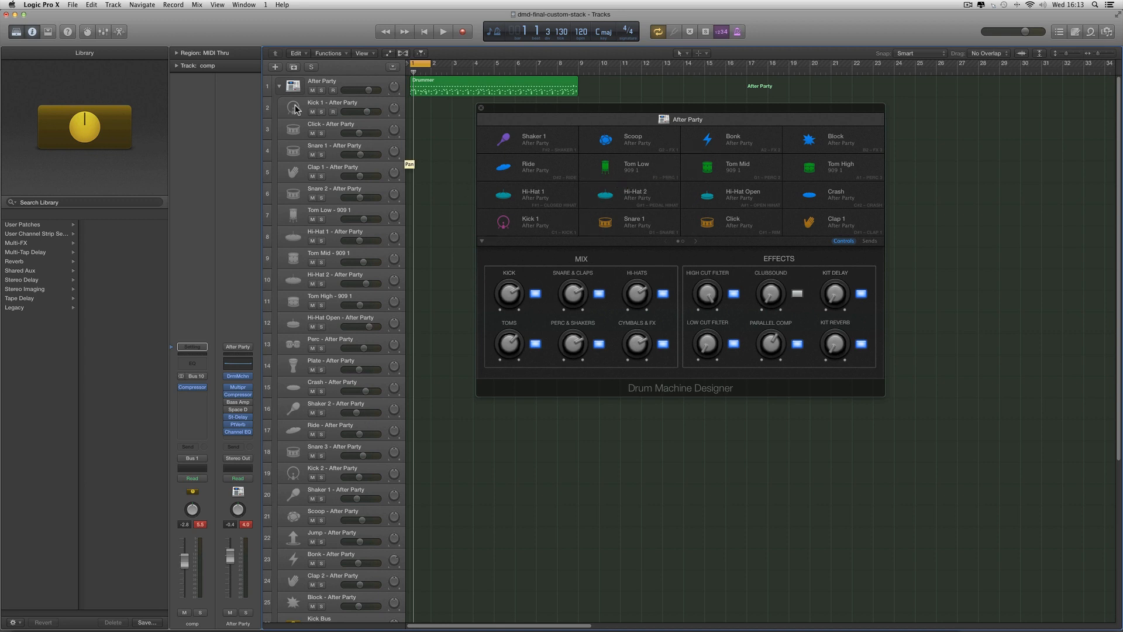
left_click(279, 86)
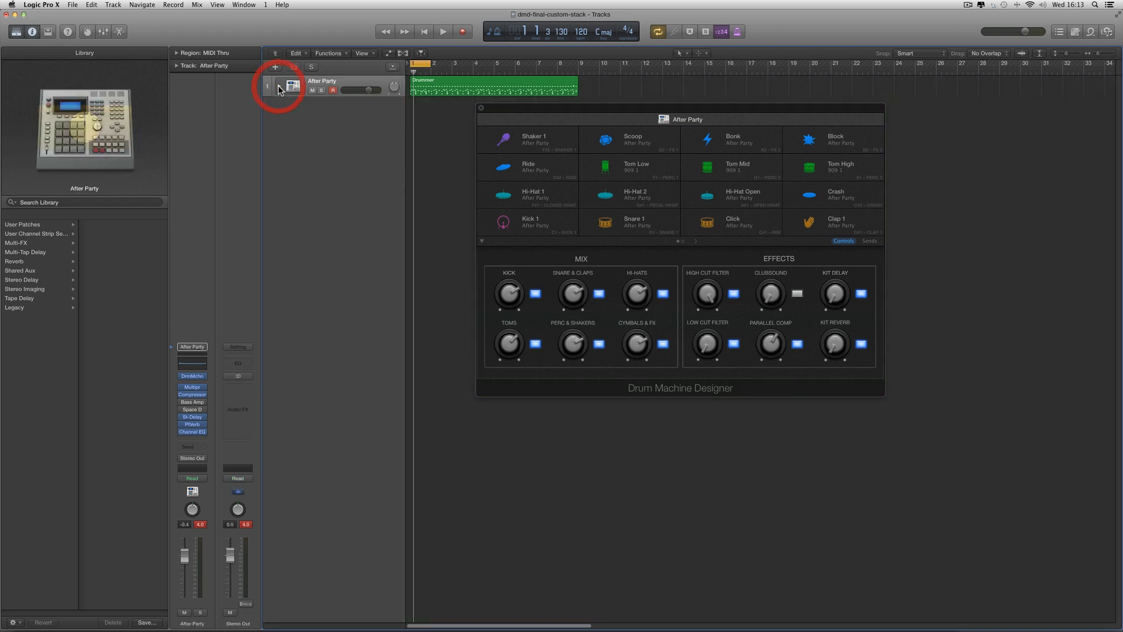
left_click(481, 109)
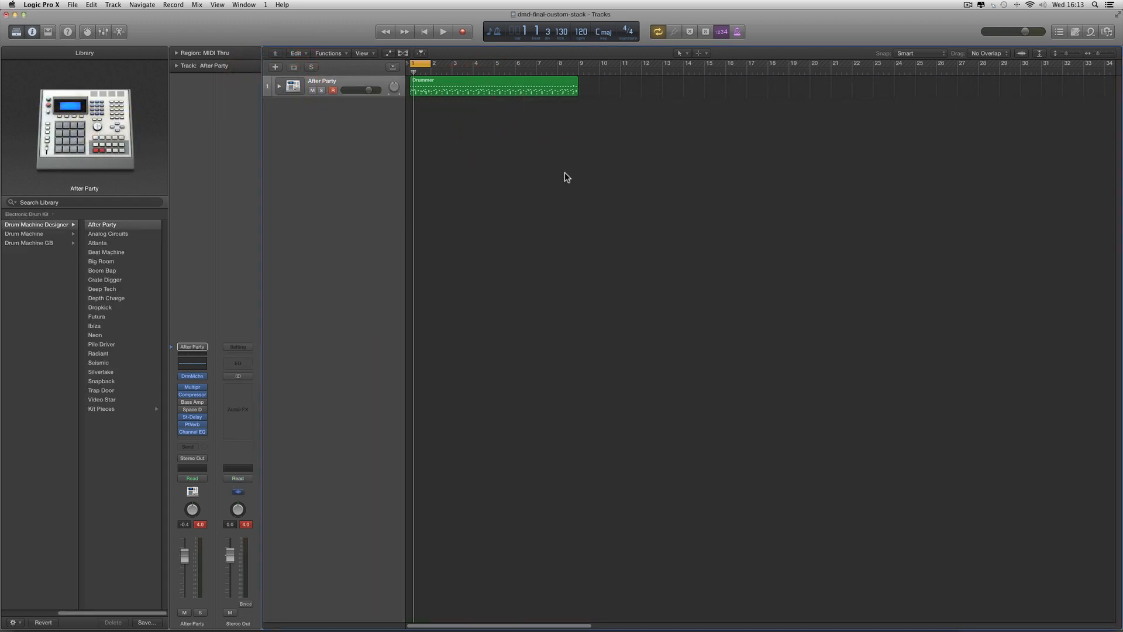
left_click(346, 85)
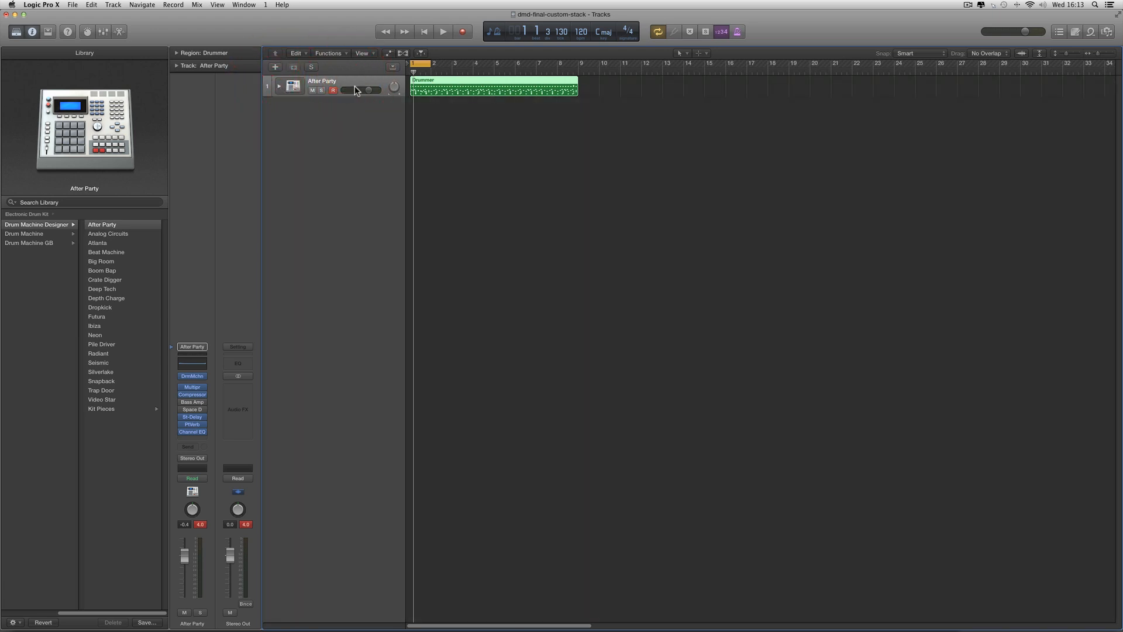
Save the customised kit from the Library as a patch named "After Party comper clubsound" in the Instrument folder
left_click(147, 623)
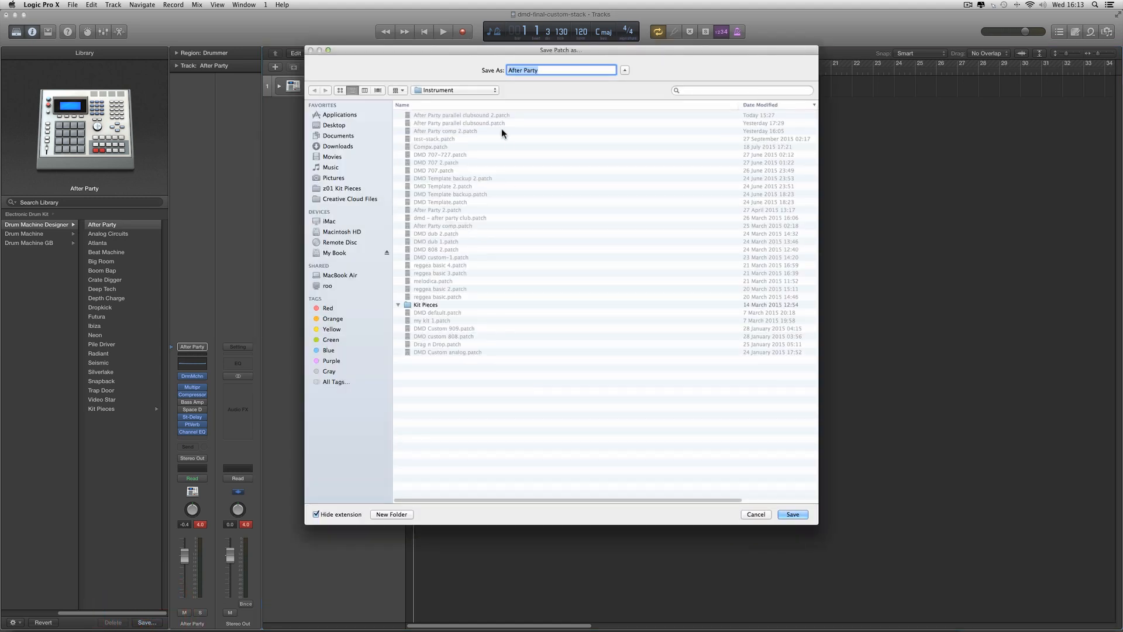
left_click_drag(474, 53, 537, 187)
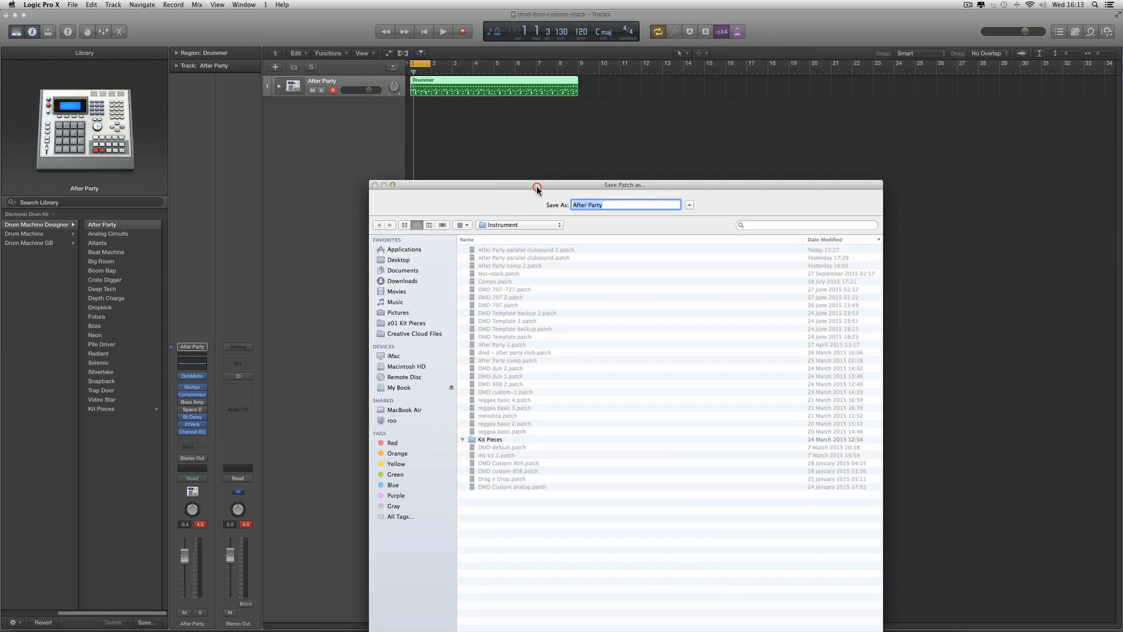
left_click(605, 205)
left_click_drag(729, 186, 737, 149)
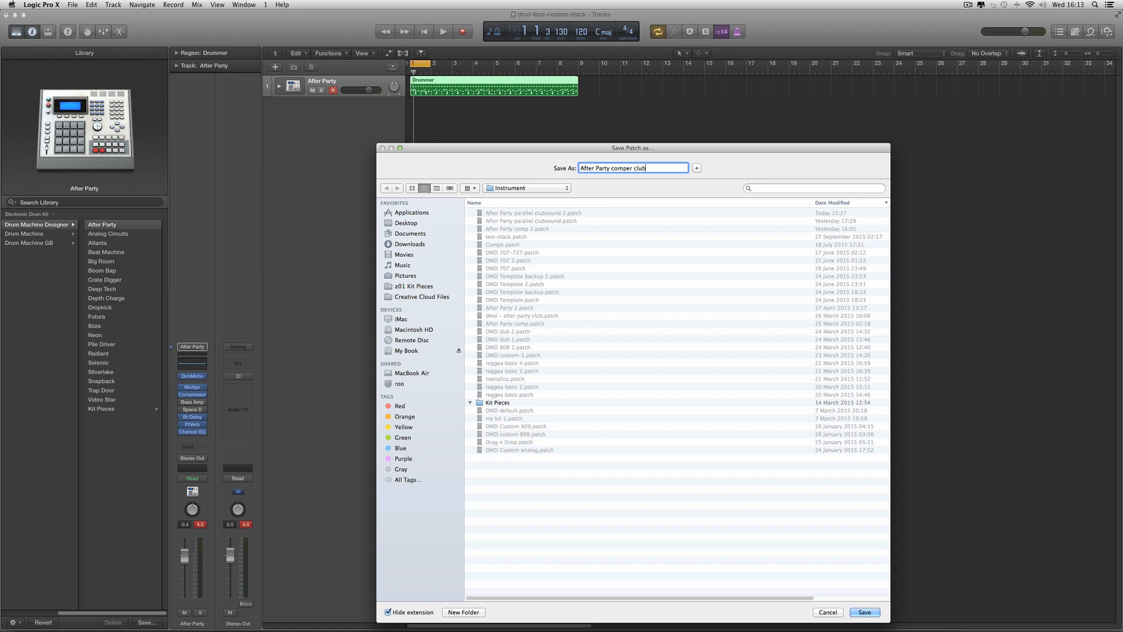
type("nd")
left_click(864, 612)
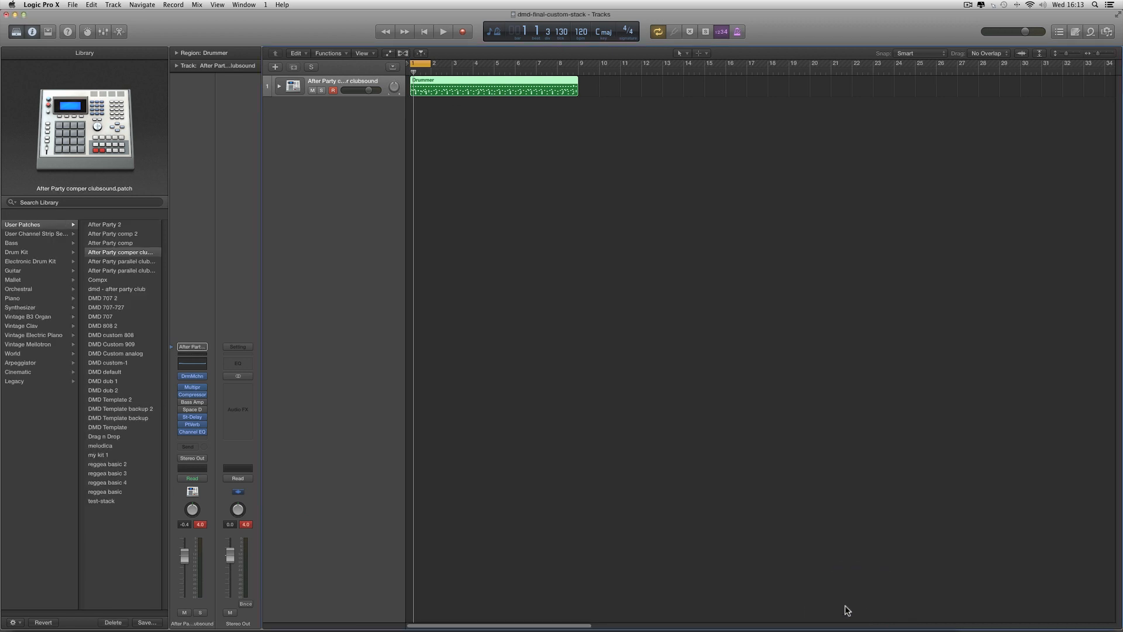
Widen the Library and load the factory After Party kit from Drum Machine Designer under Electronic Drum Kit, playing it back
left_click(168, 253)
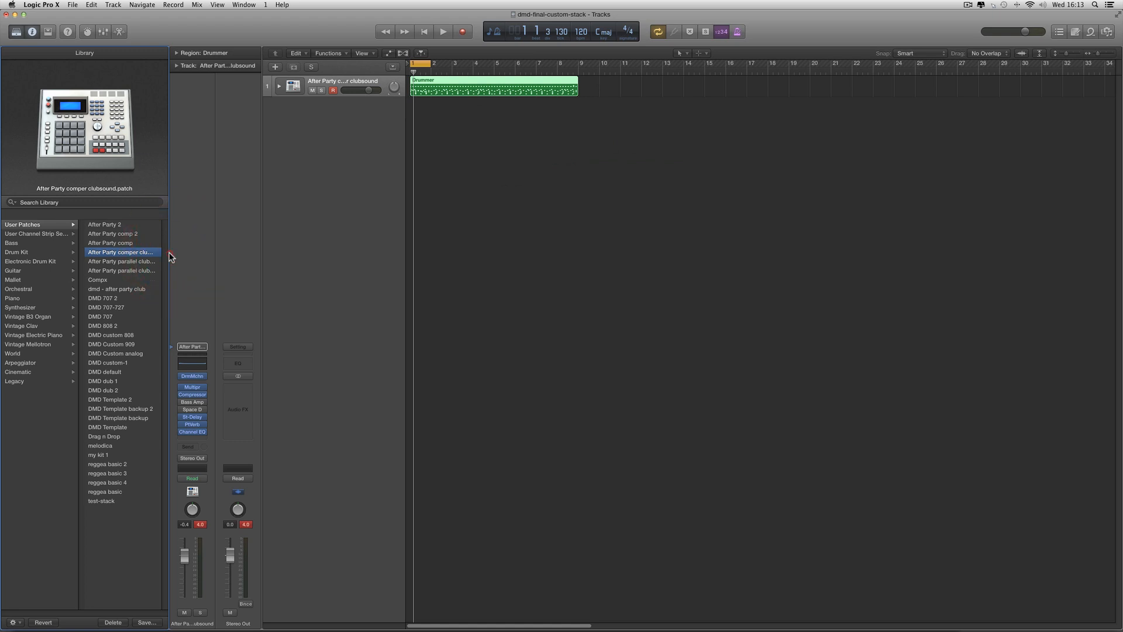
left_click_drag(169, 253, 203, 253)
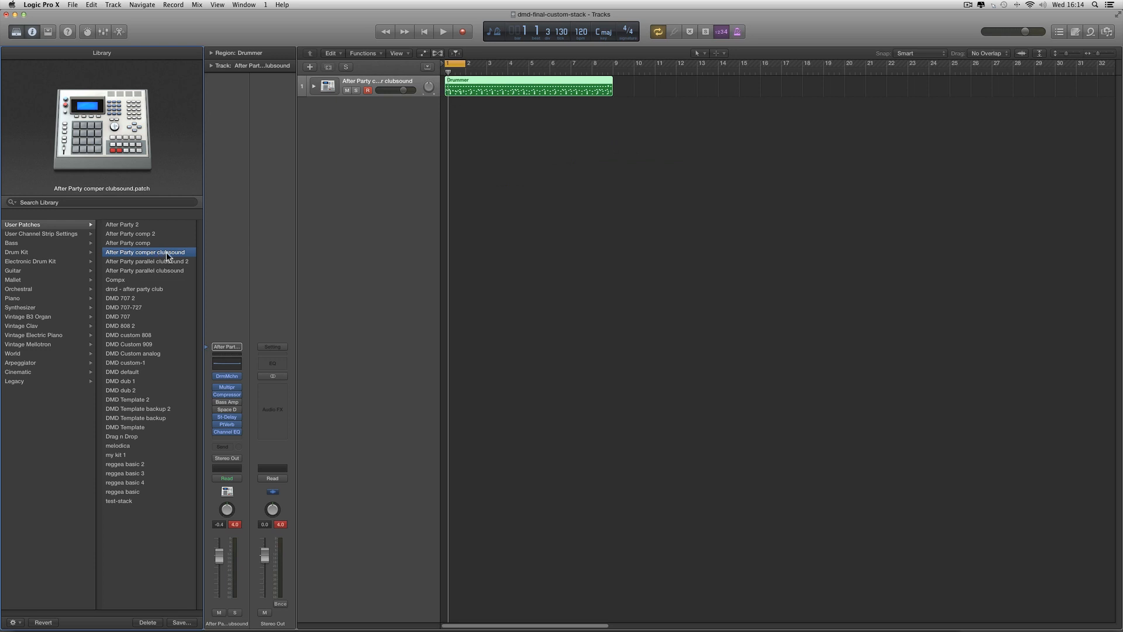
left_click(58, 261)
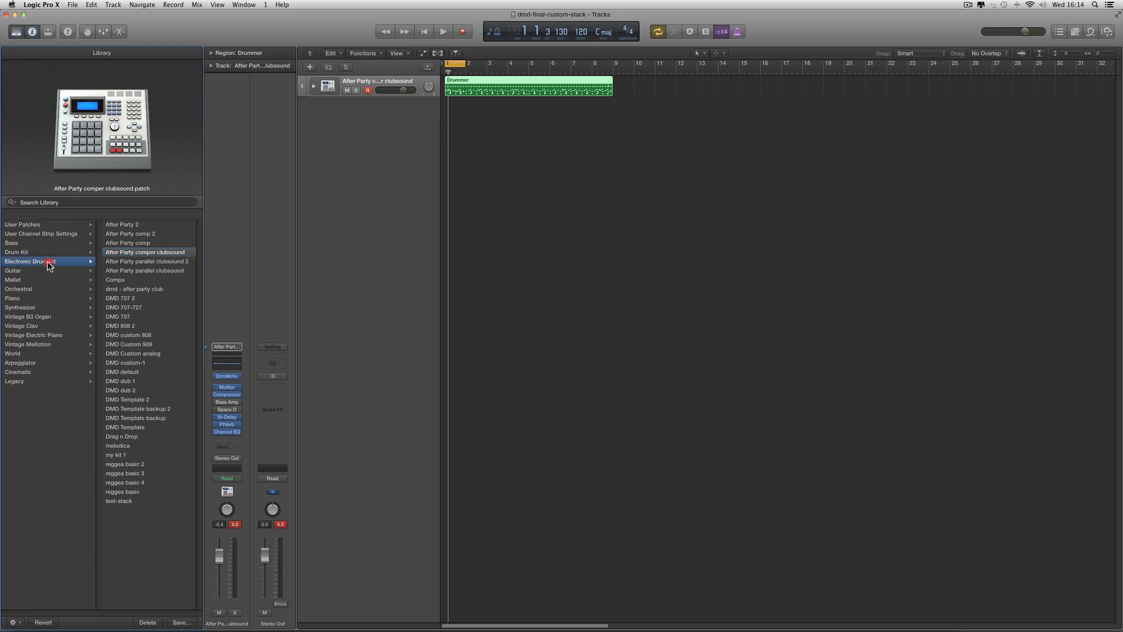
left_click(158, 227)
left_click(133, 225)
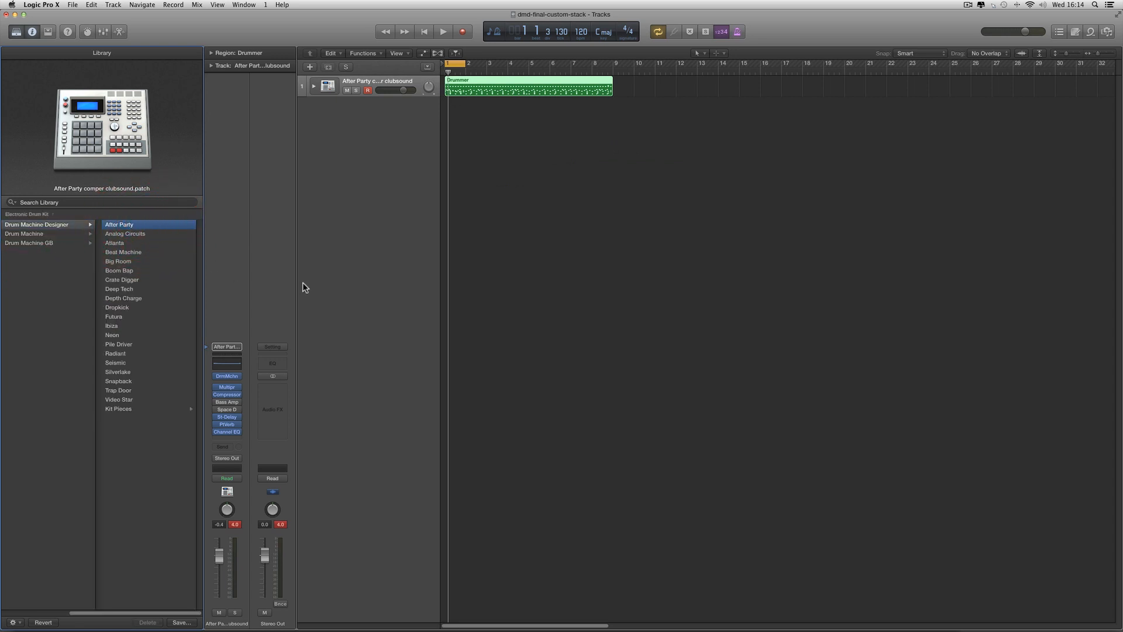
key("space")
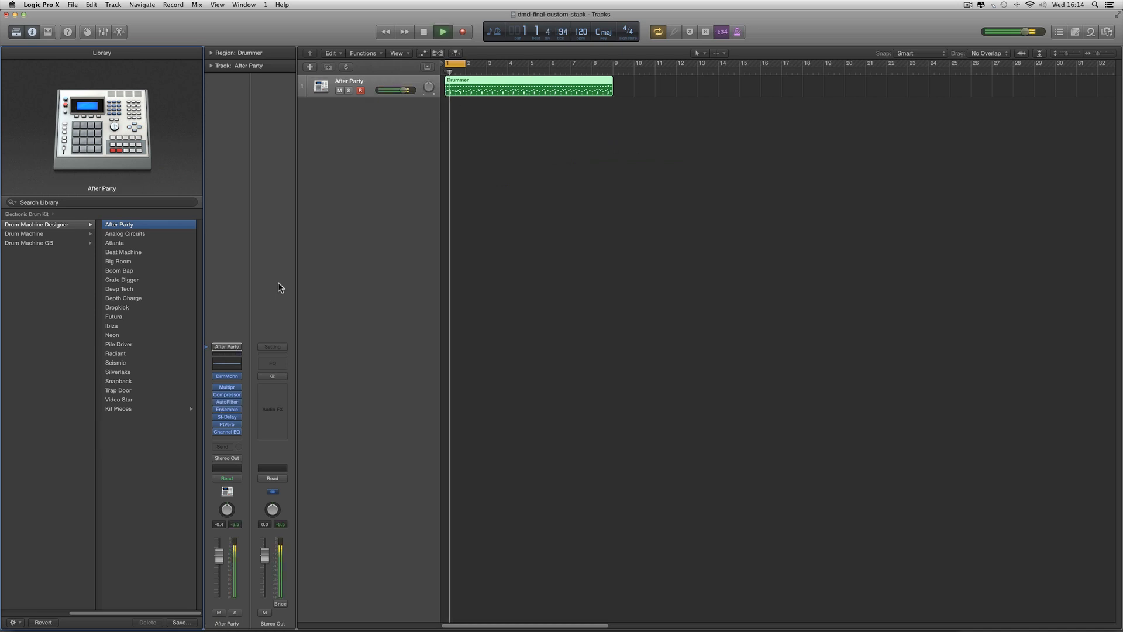
Load the After Party comper clubsound patch from User Patches, open its Drum Machine Designer window and play the kit
left_click(19, 614)
left_click(32, 224)
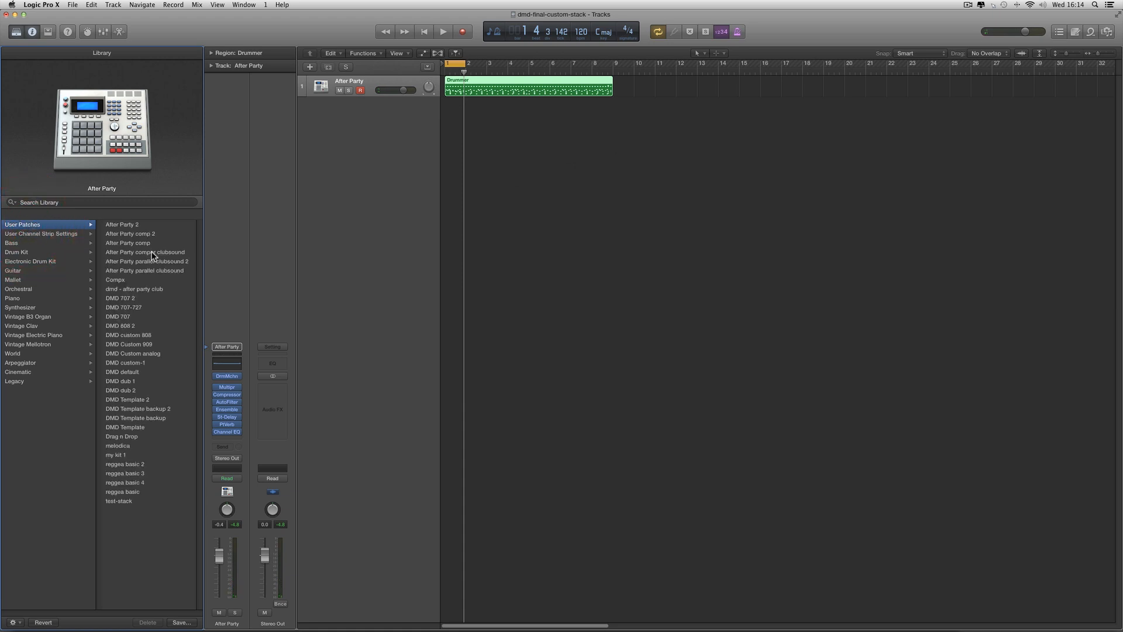
left_click(152, 252)
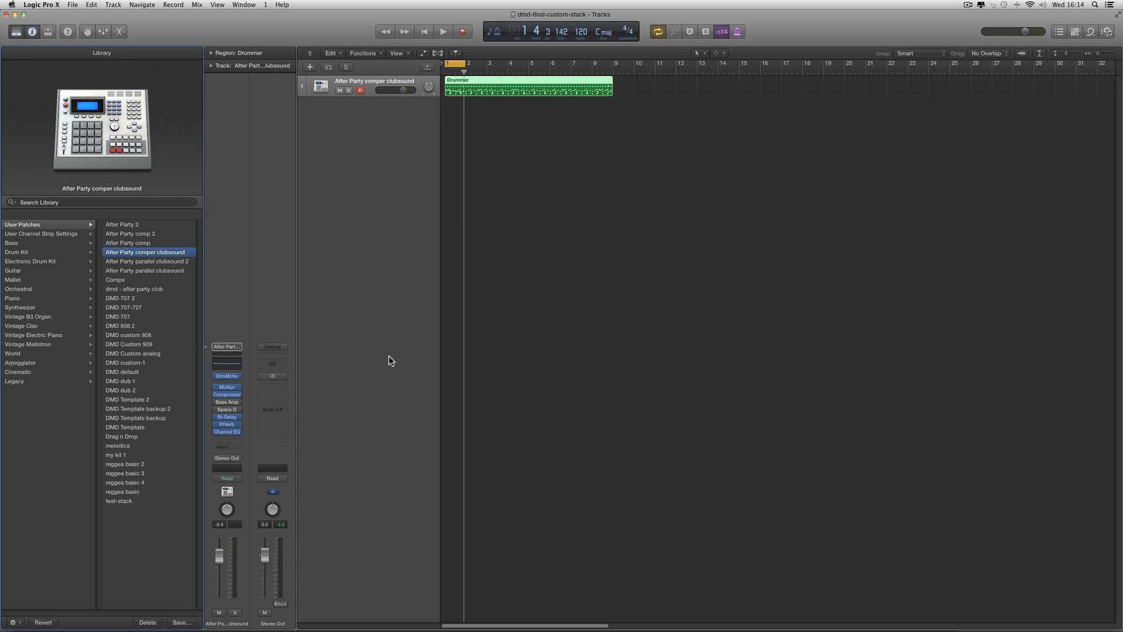
left_click(226, 376)
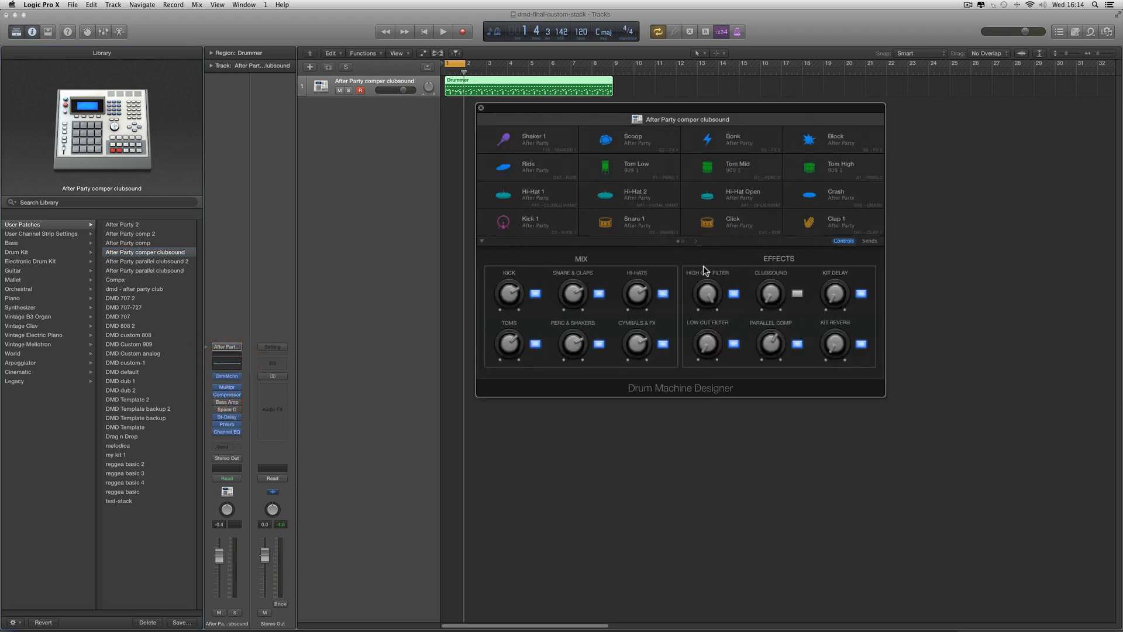
key("space")
left_click_drag(662, 114, 667, 165)
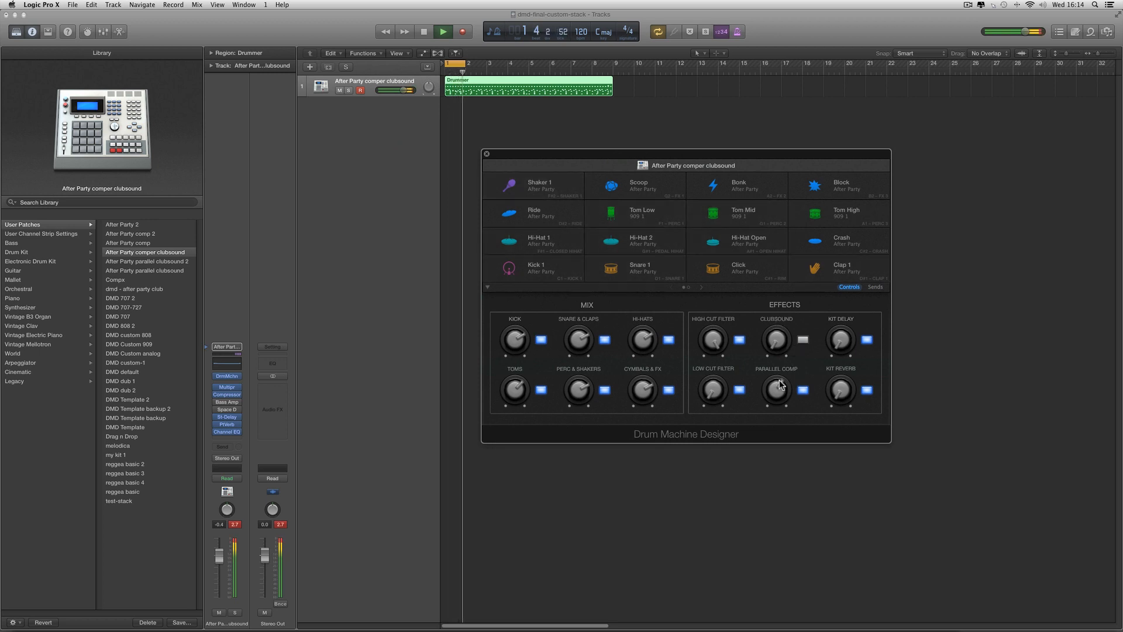
key("space")
Show the kit's send controls and, during playback, try the small Snare & Claps reverb and raise the large one
left_click(874, 287)
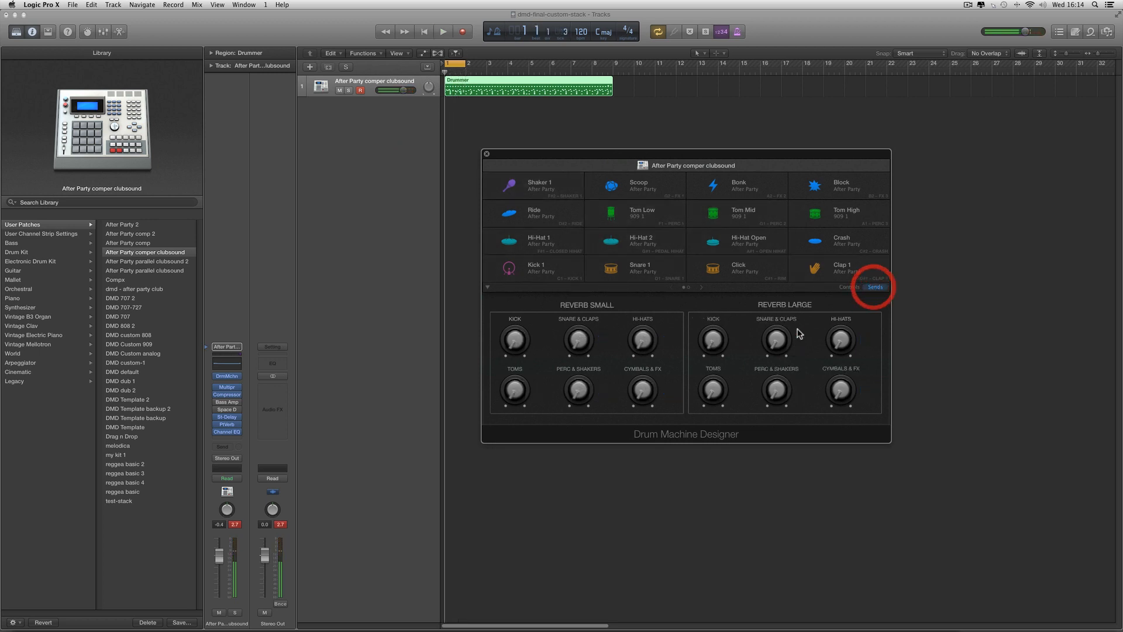
key("space")
left_click_drag(580, 338, 604, 361)
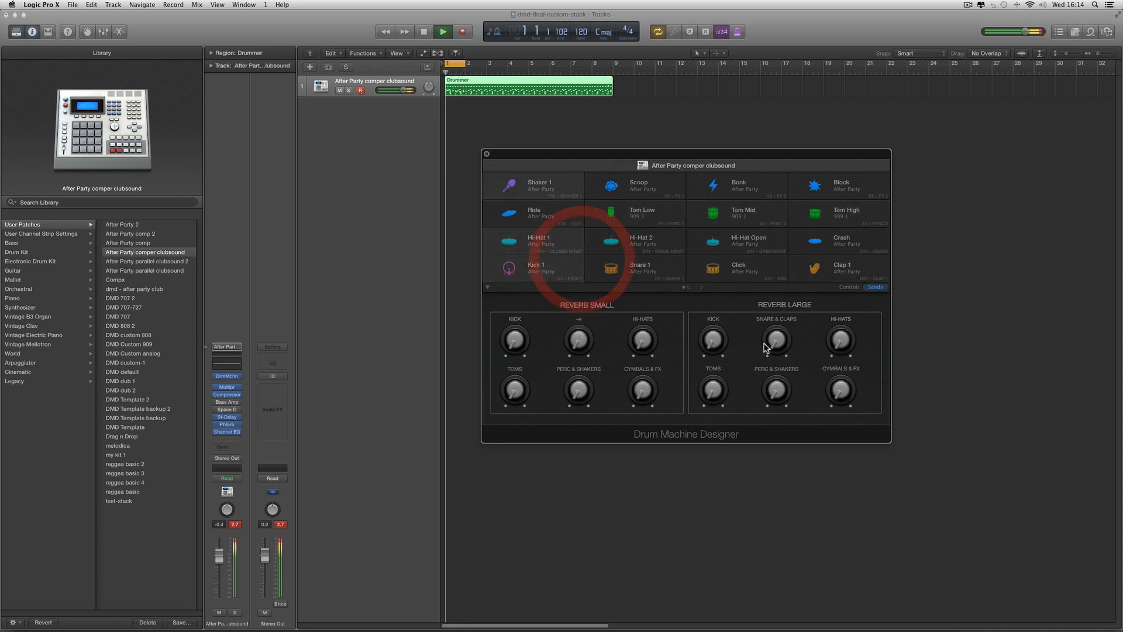
left_click_drag(767, 344, 778, 322)
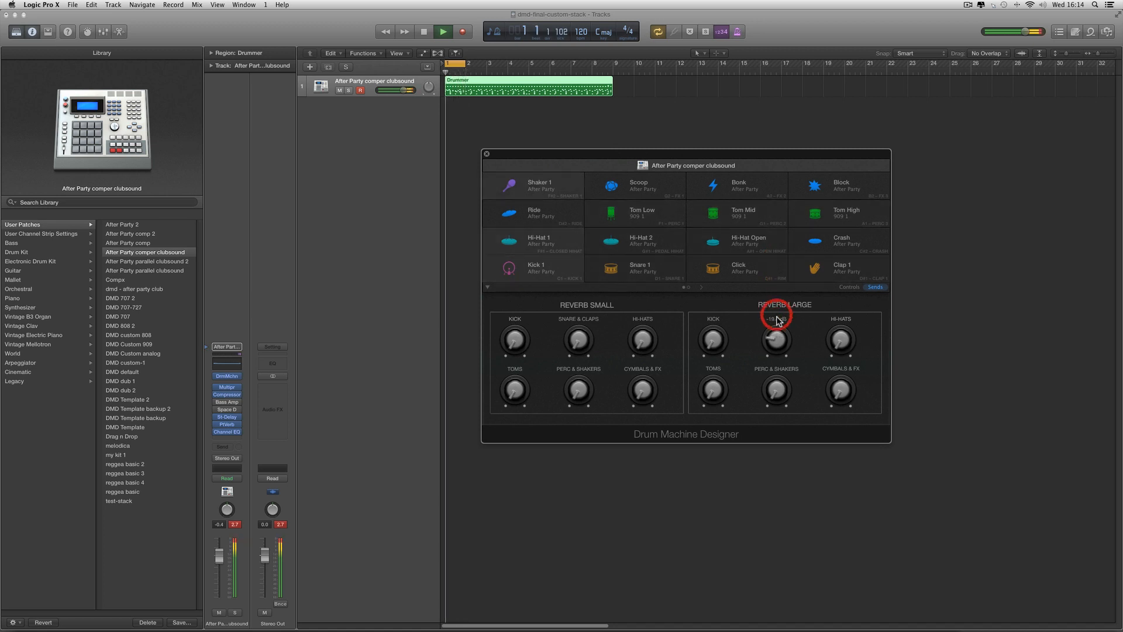
Return to the kit's mix and effects controls, switch Clubsound on and raise its knob to 33% during playback
left_click(849, 287)
left_click(803, 340)
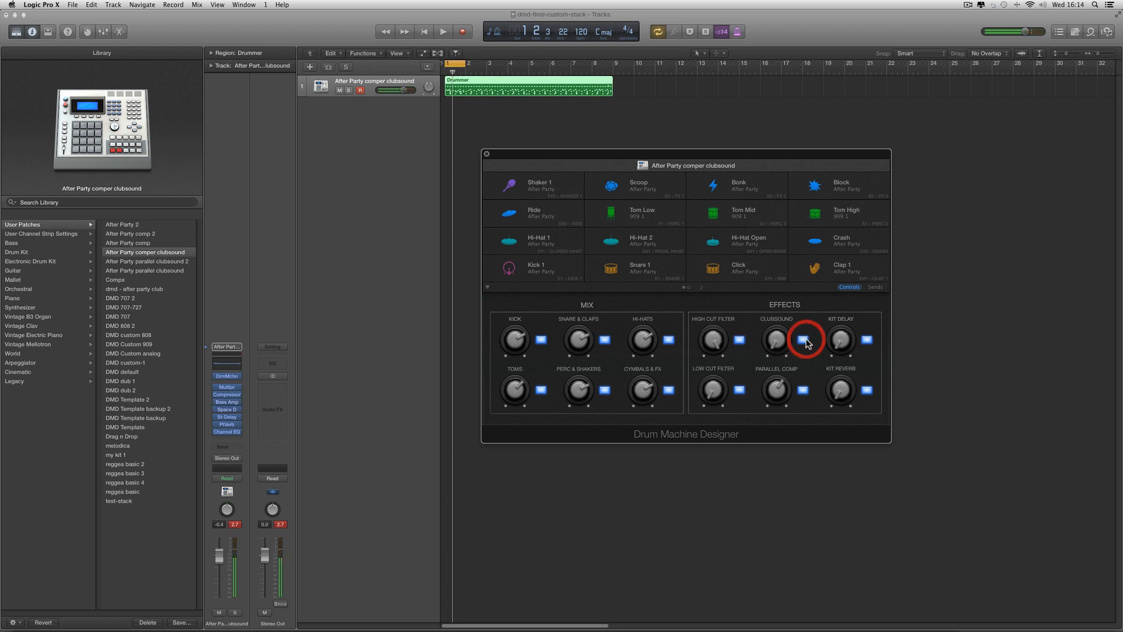
key("space")
left_click_drag(770, 242, 766, 282)
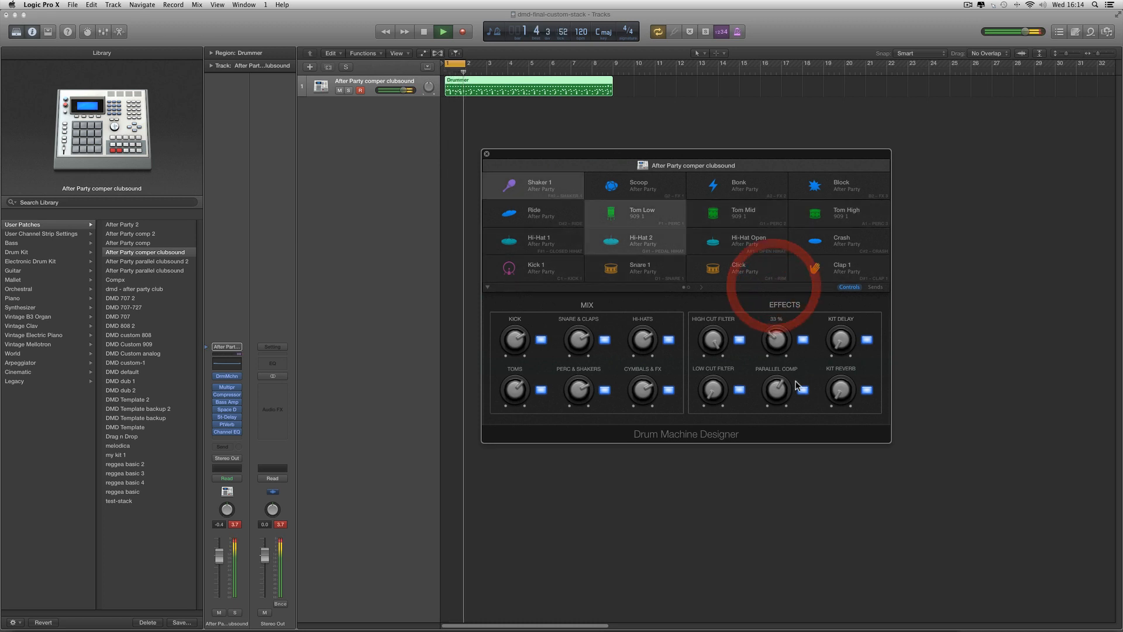
Compare Parallel Comp off and on during playback, raise its knob to -1.7 dB and stop playback
key("space")
left_click(800, 388)
key("space")
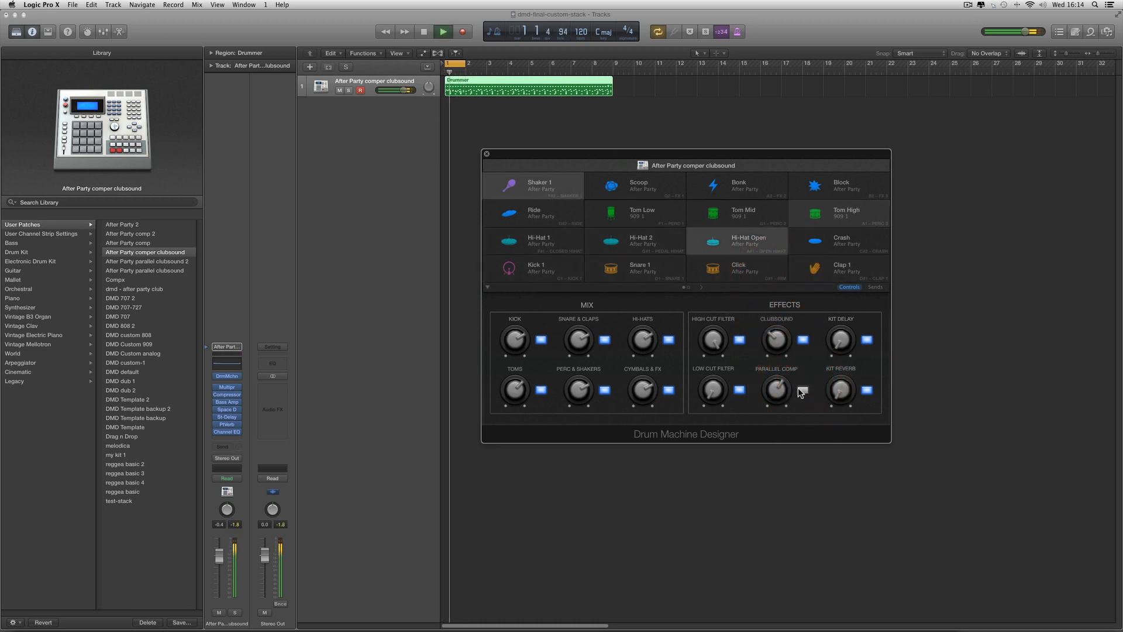
left_click(799, 389)
mouse_move(780, 389)
left_mouse_down()
mouse_move(784, 456)
mouse_move(784, 383)
left_mouse_up()
key("space")
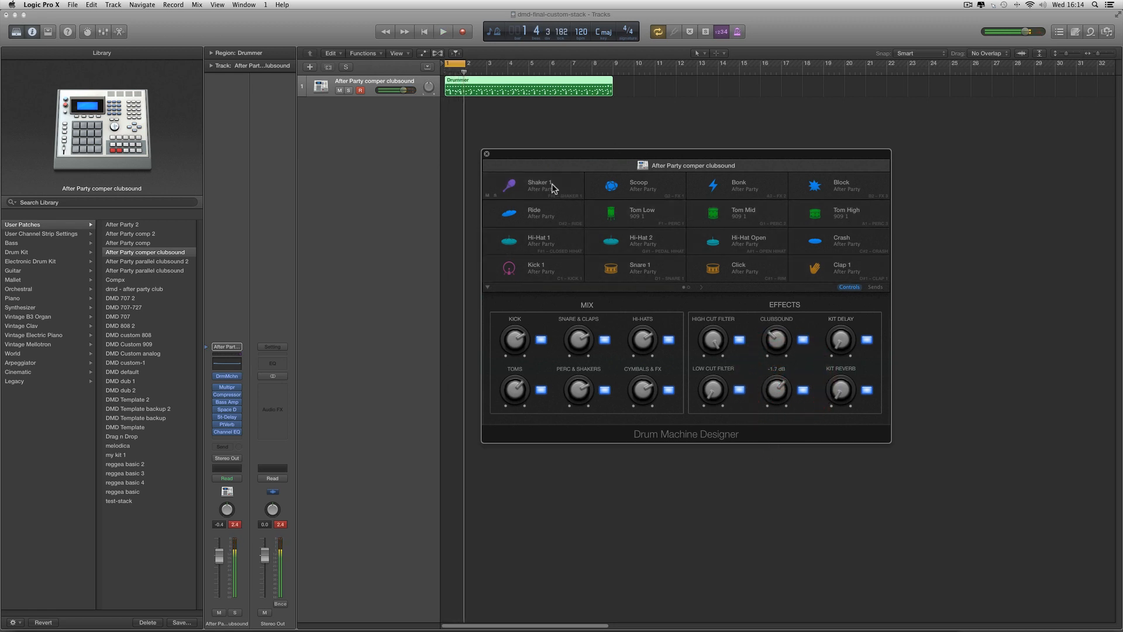
Close the Drum Machine Designer window, expand the kit's stack in the mixer and select the strips from Kick Bus through Cymbals Bus
left_click(487, 155)
left_click(103, 31)
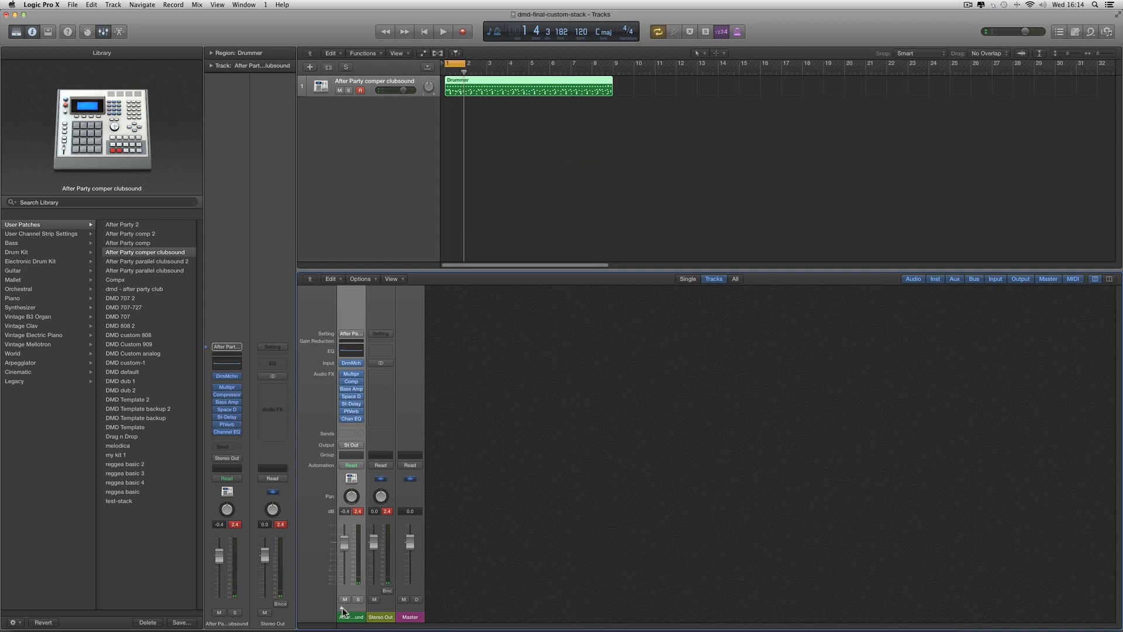
left_click(342, 610)
left_click_drag(753, 627, 974, 626)
left_click(675, 613)
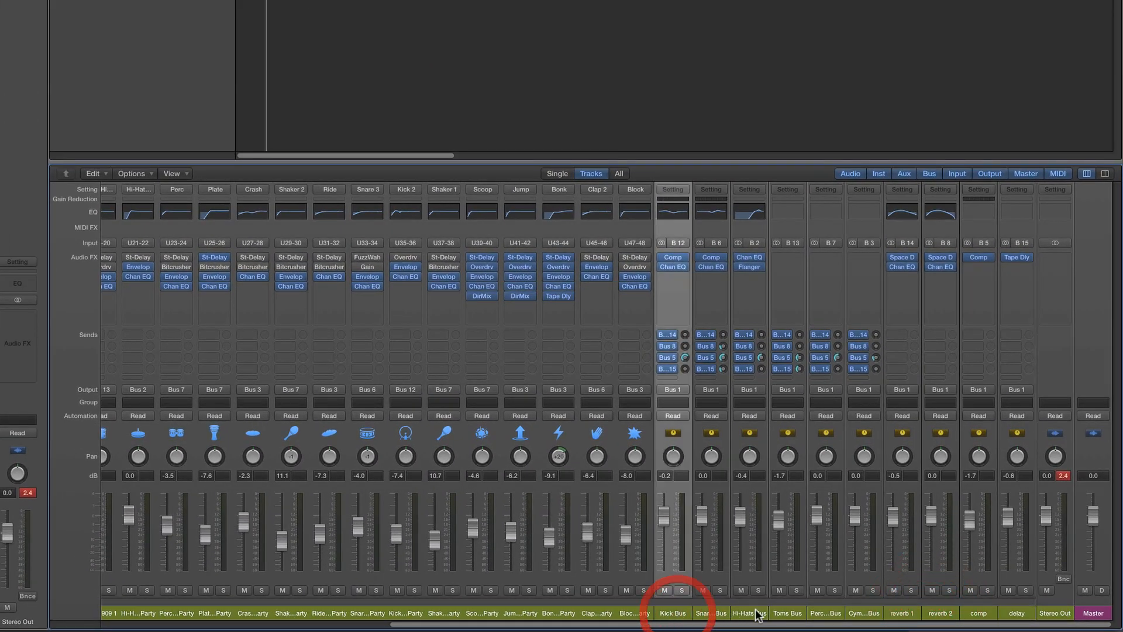
left_click(876, 613, "shift")
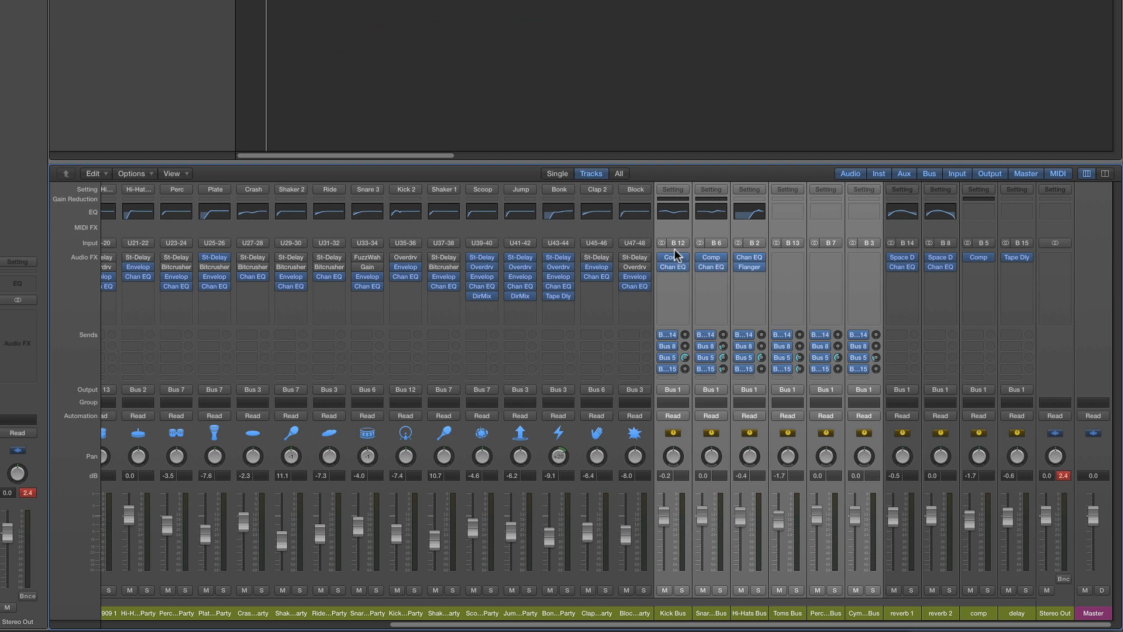
Adjust the Toms Bus send to Bus 15, play the kit through its buses and effect returns, and hide the mixer
mouse_move(709, 260)
left_click(800, 369)
left_click_drag(801, 369, 807, 389)
key("space")
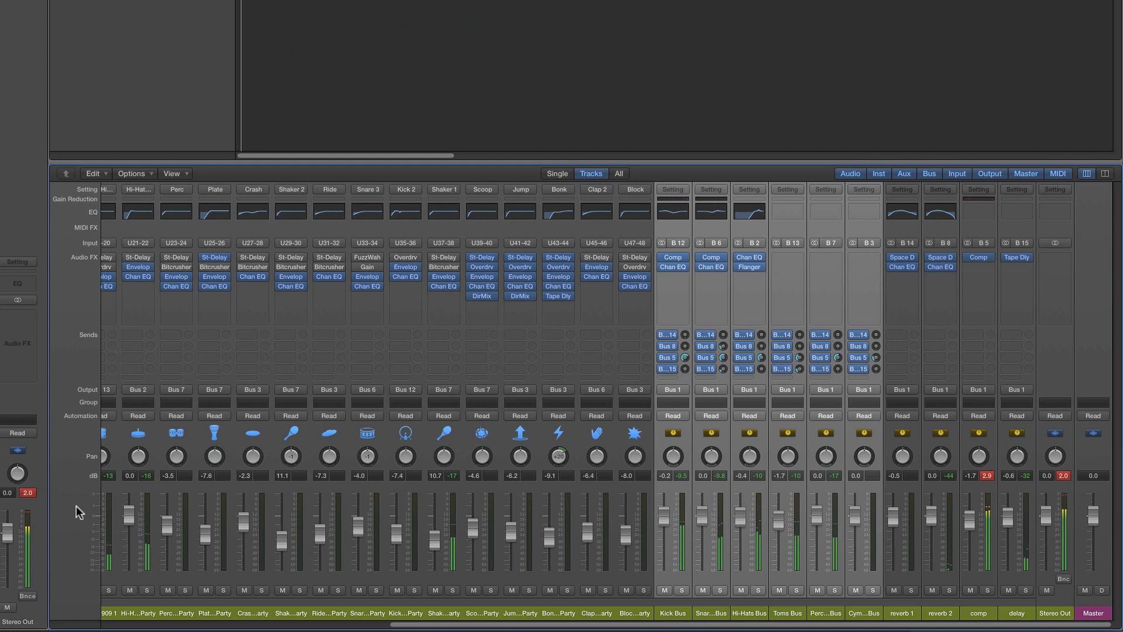
left_click(121, 623)
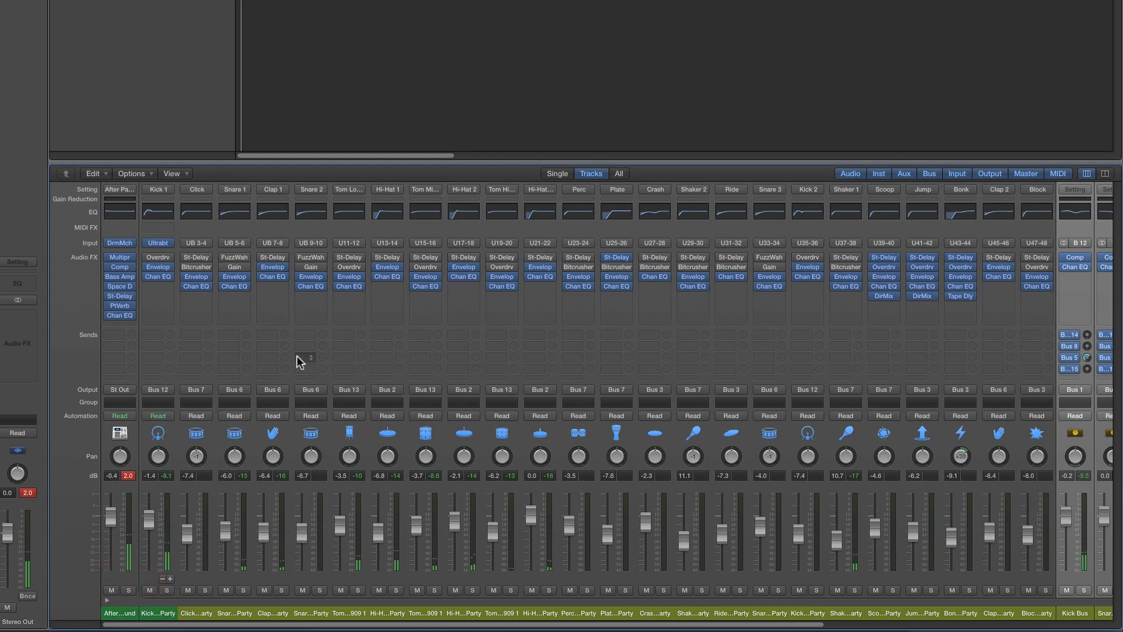
key("x")
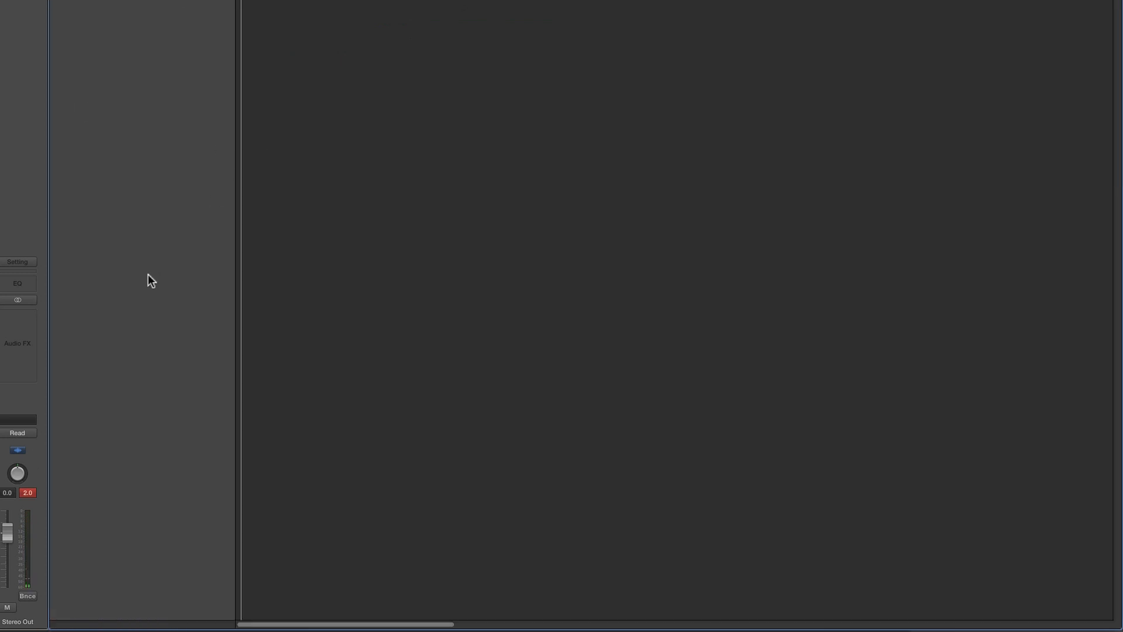